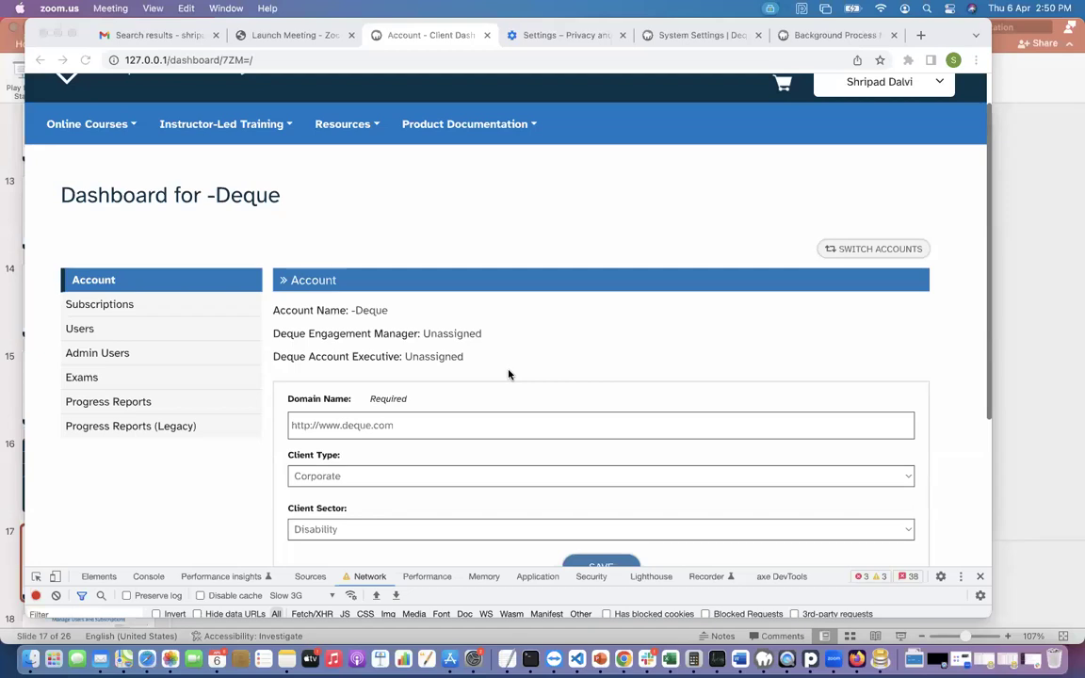
- Open the user management page of the -Deque account and review the listed users and their subscriptions
{"action": "scroll", "coordinate": [508, 375], "scroll_direction": "down", "scroll_amount": 3}
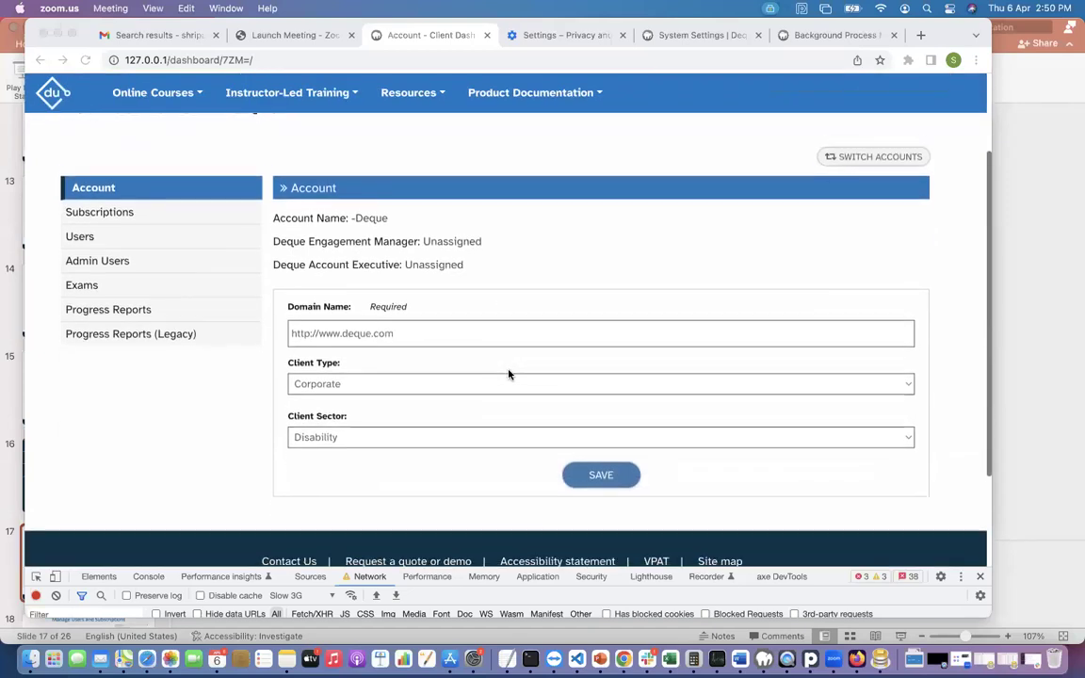
{"action": "scroll", "coordinate": [508, 374], "scroll_direction": "up", "scroll_amount": 2}
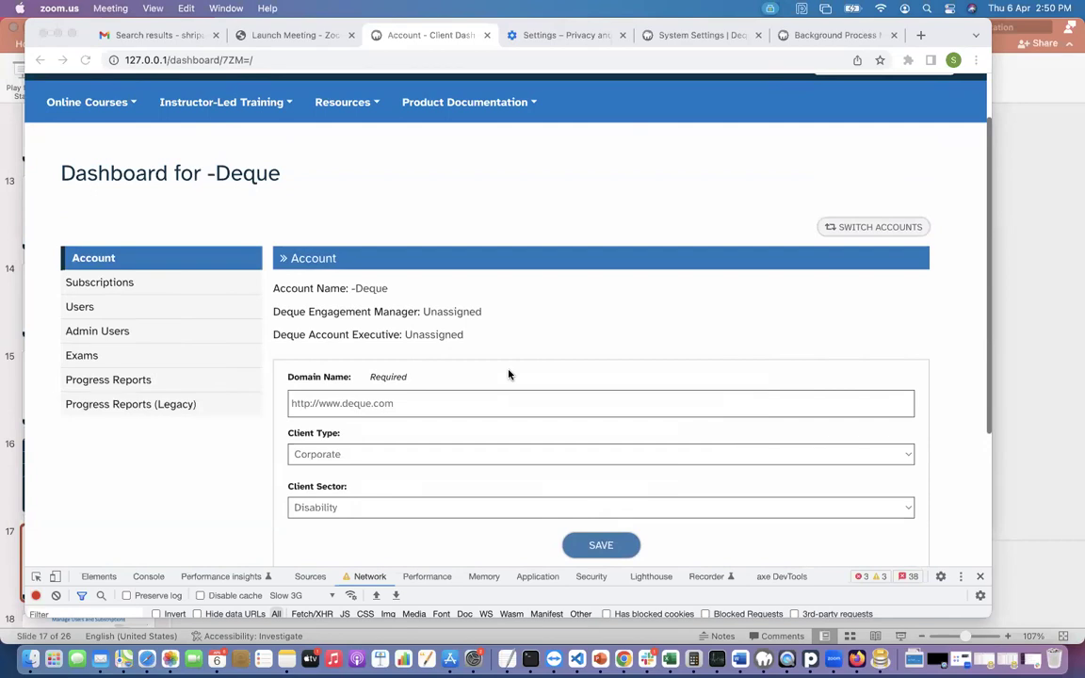
{"action": "scroll", "coordinate": [509, 375], "scroll_direction": "up", "scroll_amount": 1}
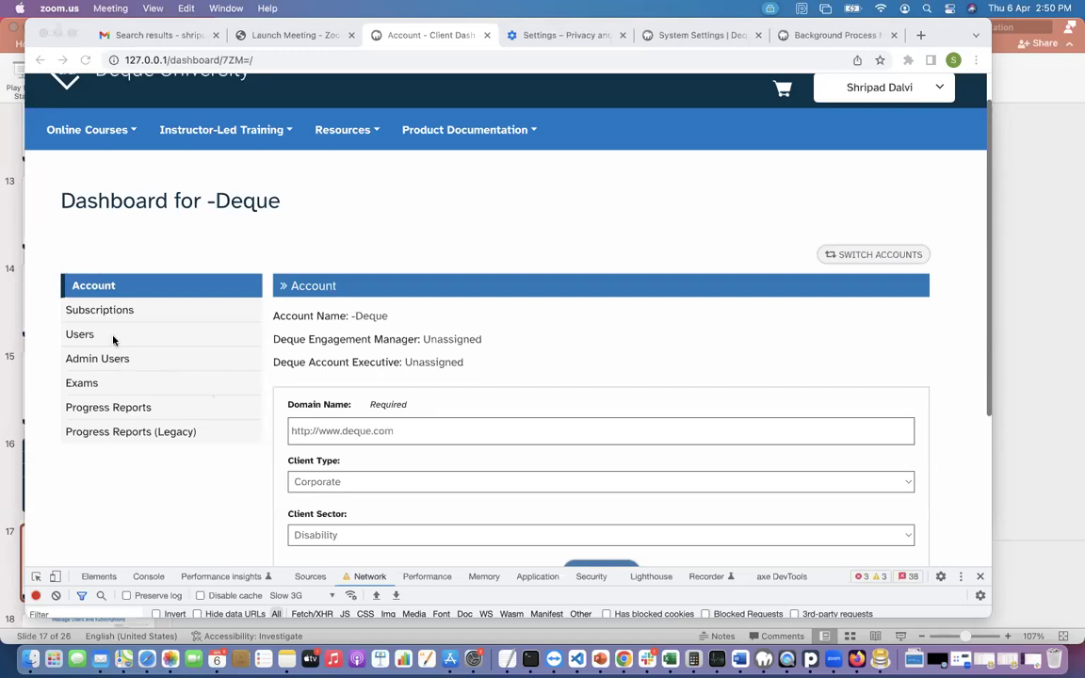
{"action": "key", "text": "super+Tab"}
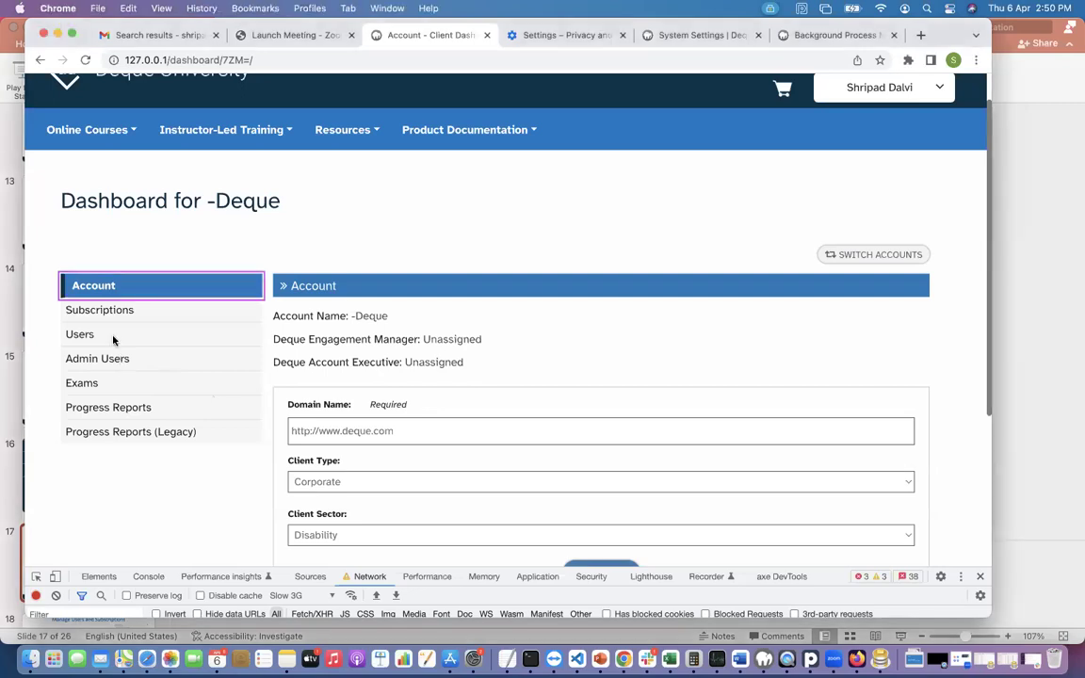
{"action": "left_click", "coordinate": [94, 336]}
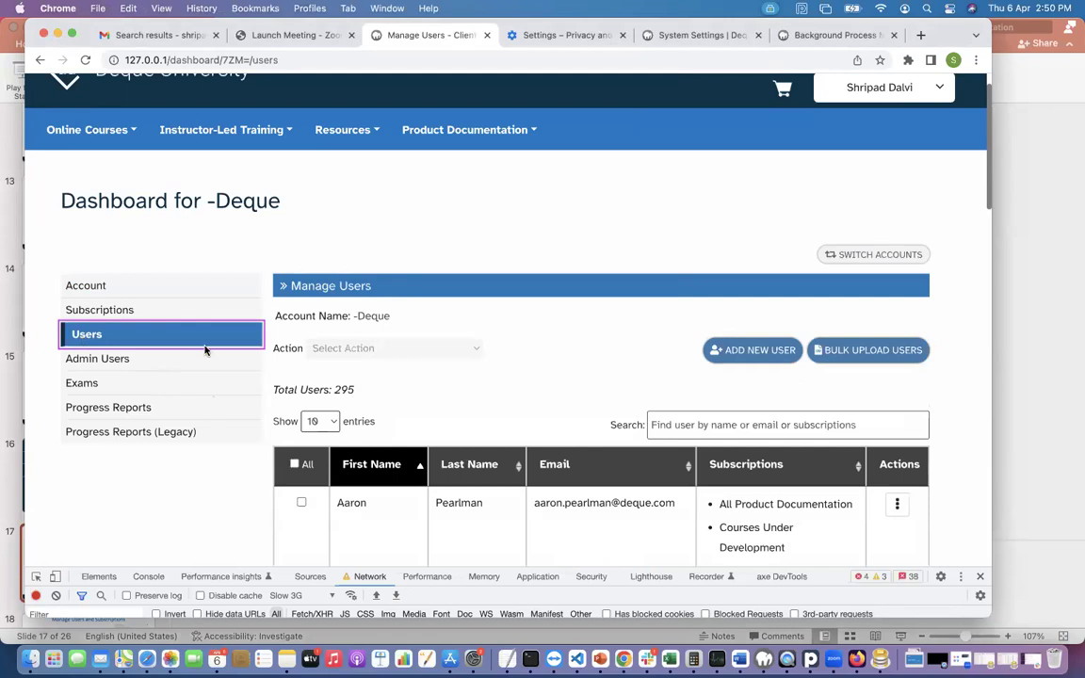
{"action": "scroll", "coordinate": [423, 377], "scroll_direction": "down", "scroll_amount": 3}
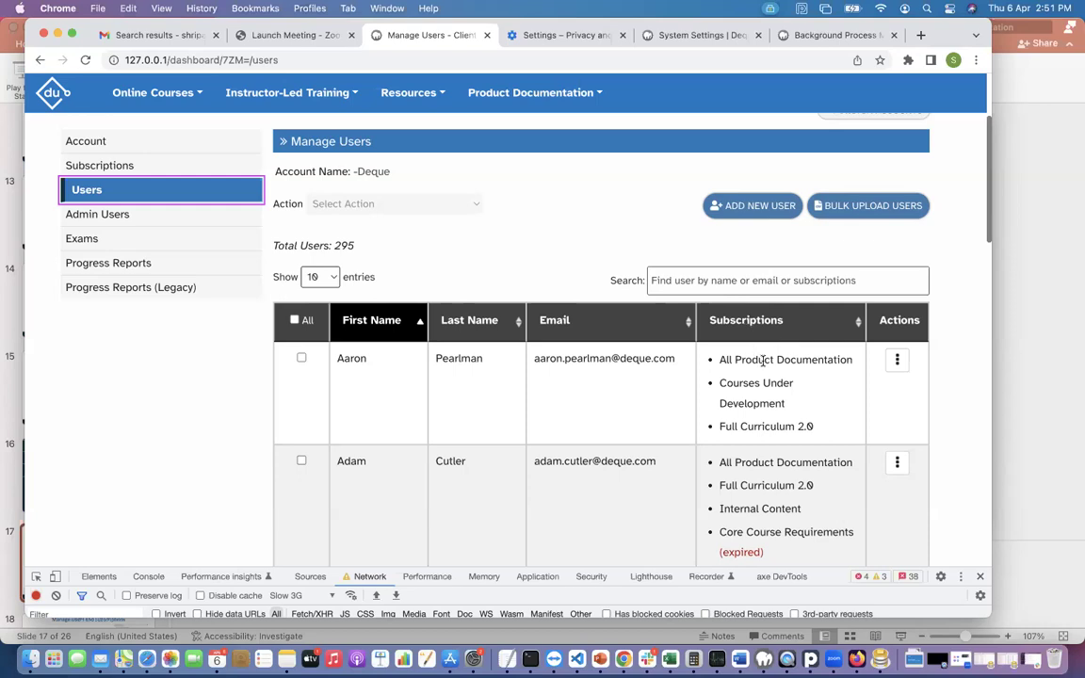
{"action": "scroll", "coordinate": [761, 377], "scroll_direction": "down", "scroll_amount": 2}
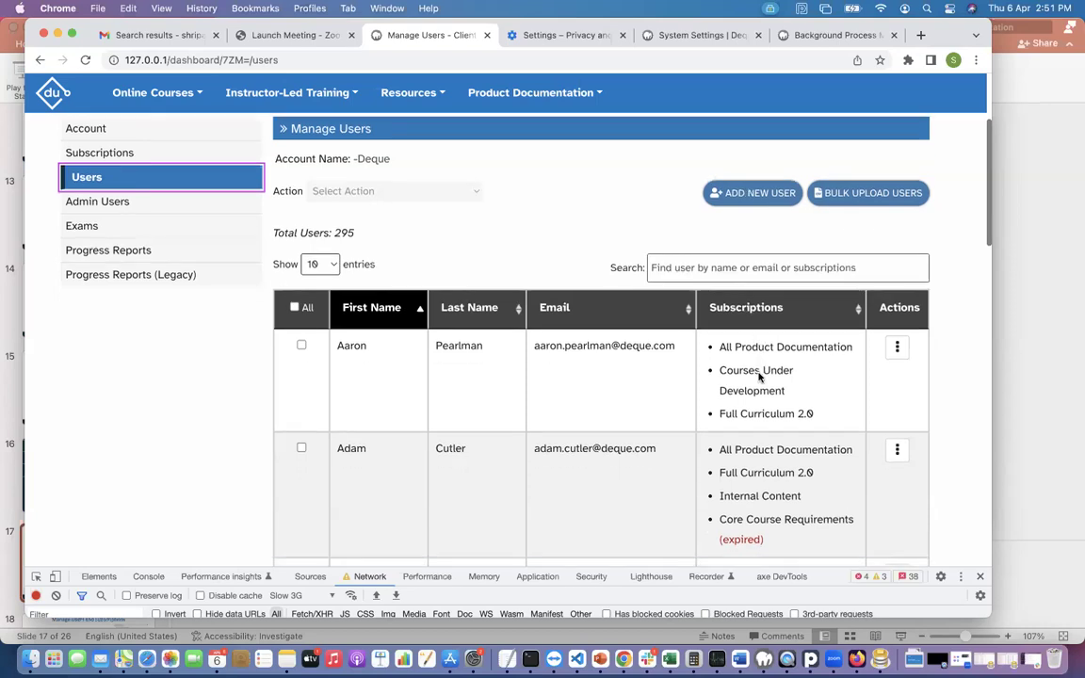
{"action": "scroll", "coordinate": [759, 377], "scroll_direction": "down", "scroll_amount": 1}
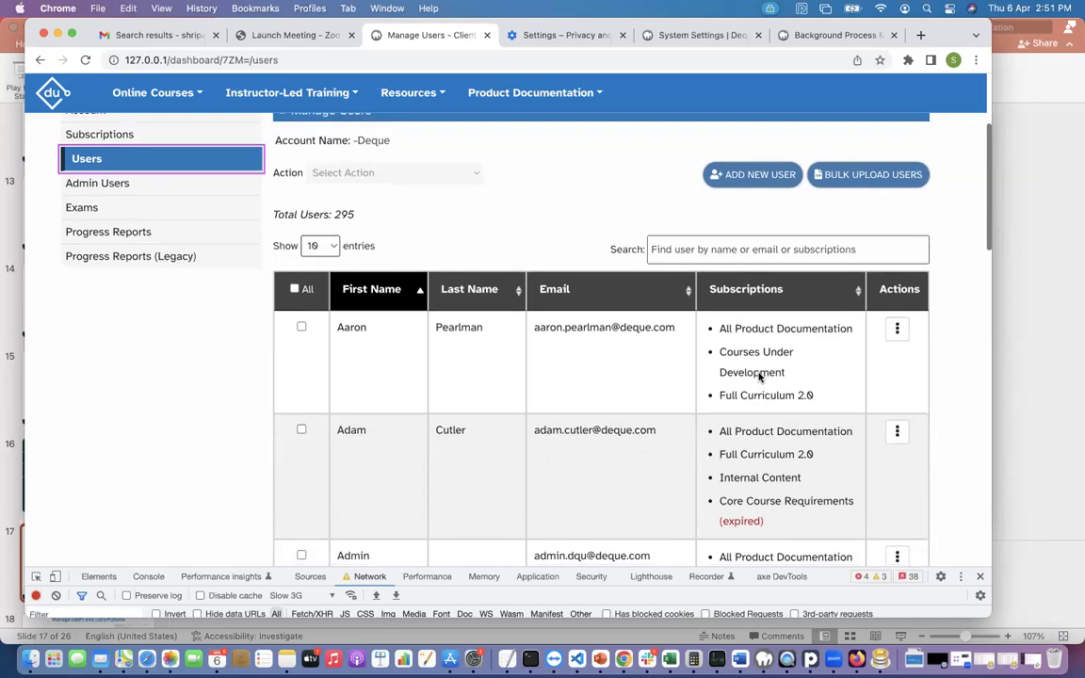
{"action": "scroll", "coordinate": [759, 376], "scroll_direction": "up", "scroll_amount": 1}
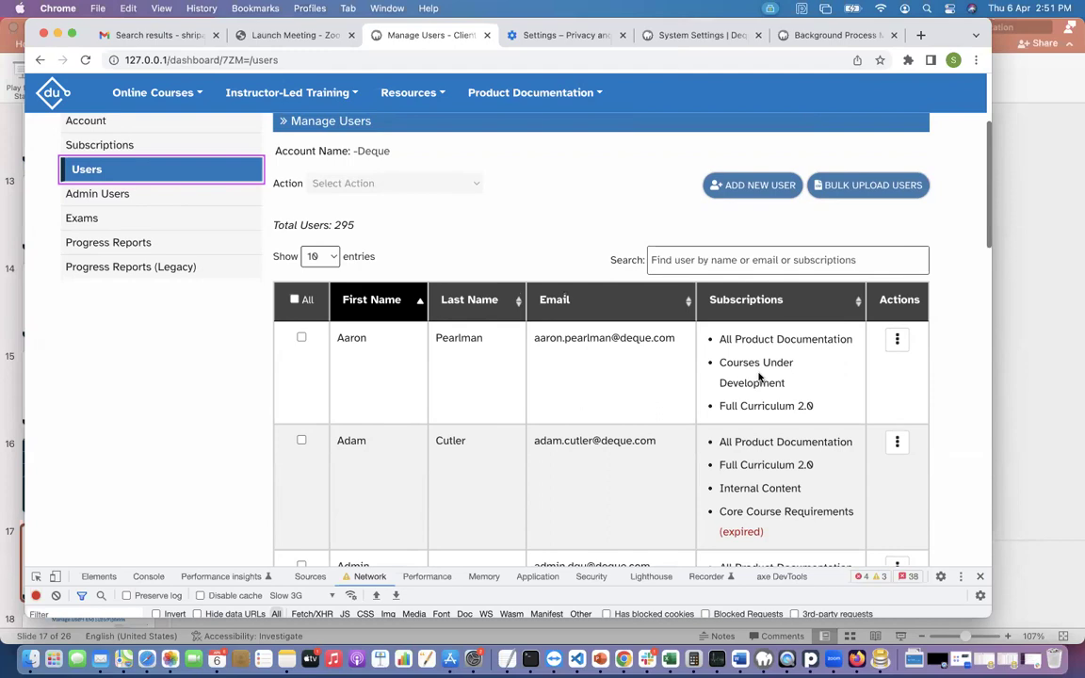
{"action": "scroll", "coordinate": [759, 376], "scroll_direction": "up", "scroll_amount": 2}
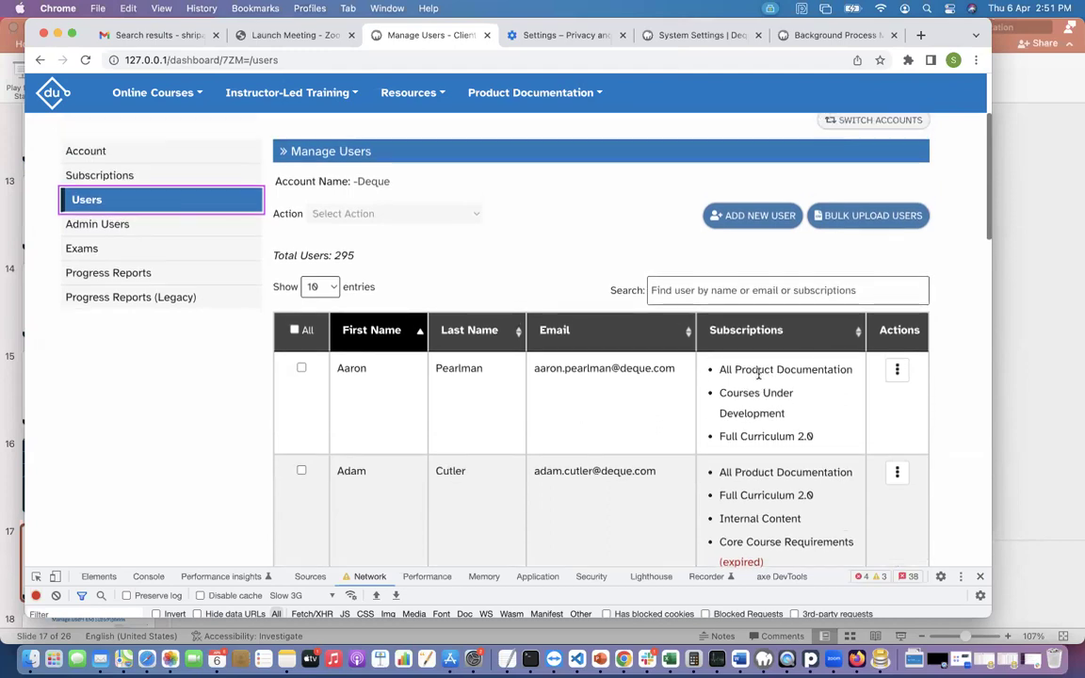
- Start adding a new user and enter the person's first and last name
{"action": "left_click", "coordinate": [752, 221]}
{"action": "left_click", "coordinate": [580, 248]}
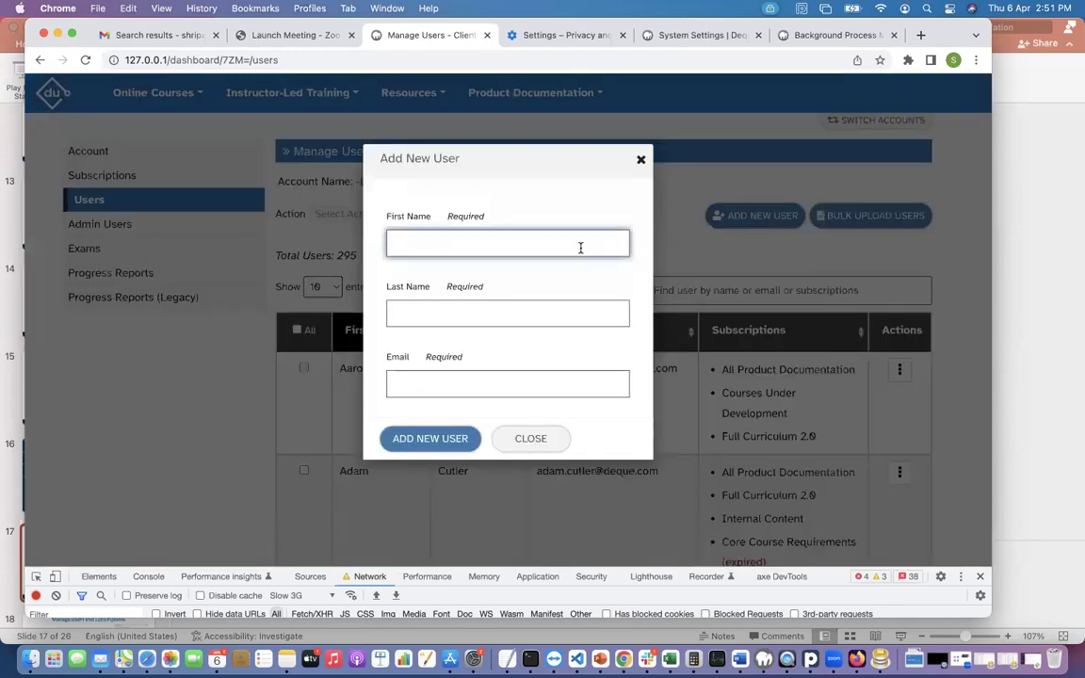
{"action": "type", "text": "John"}
{"action": "key", "text": "Tab"}
{"action": "type", "text": "Doe"}
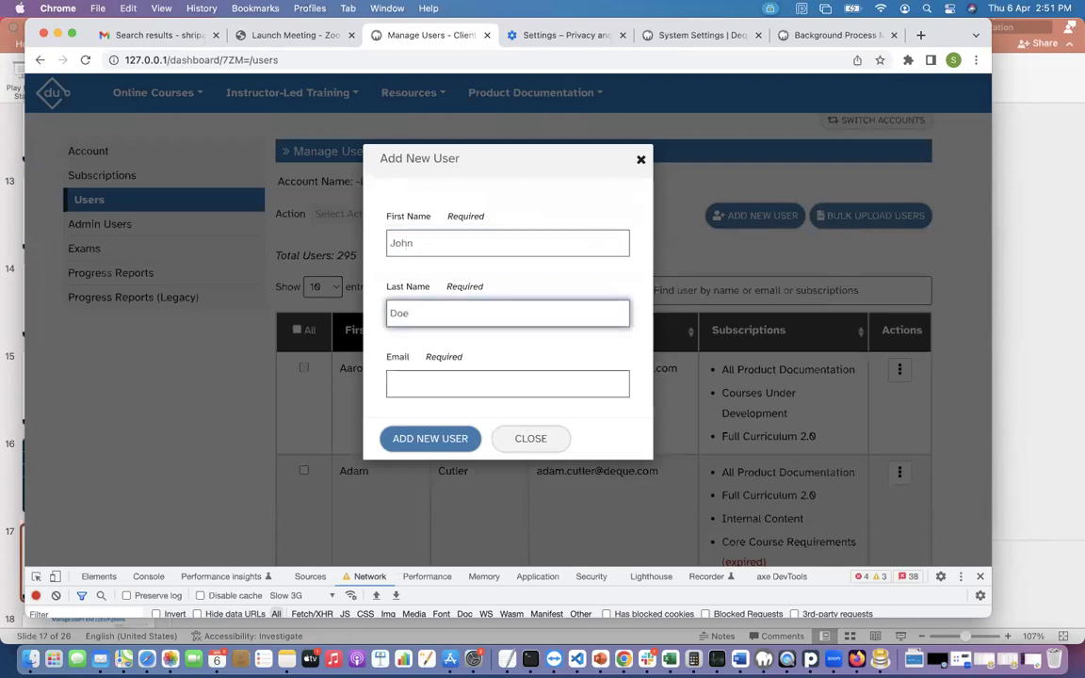
- Enter the new user's e-mail address and add the user to the account
{"action": "key", "text": "Tab"}
{"action": "type", "text": "jo"}
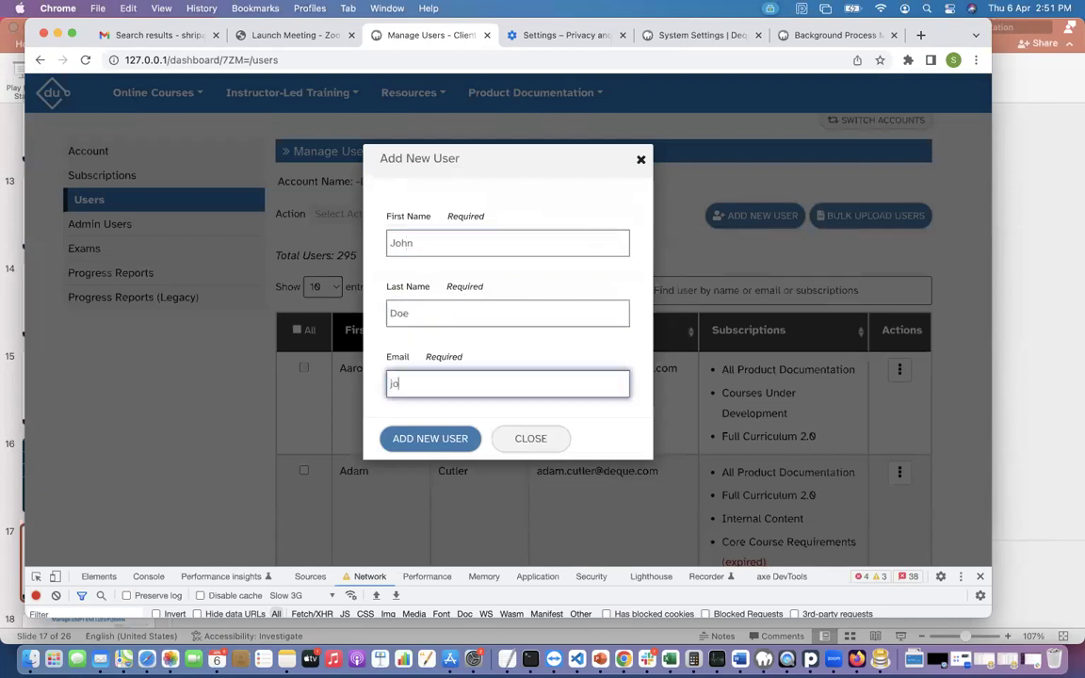
{"action": "type", "text": "hn.doe@exmple.com\\"}
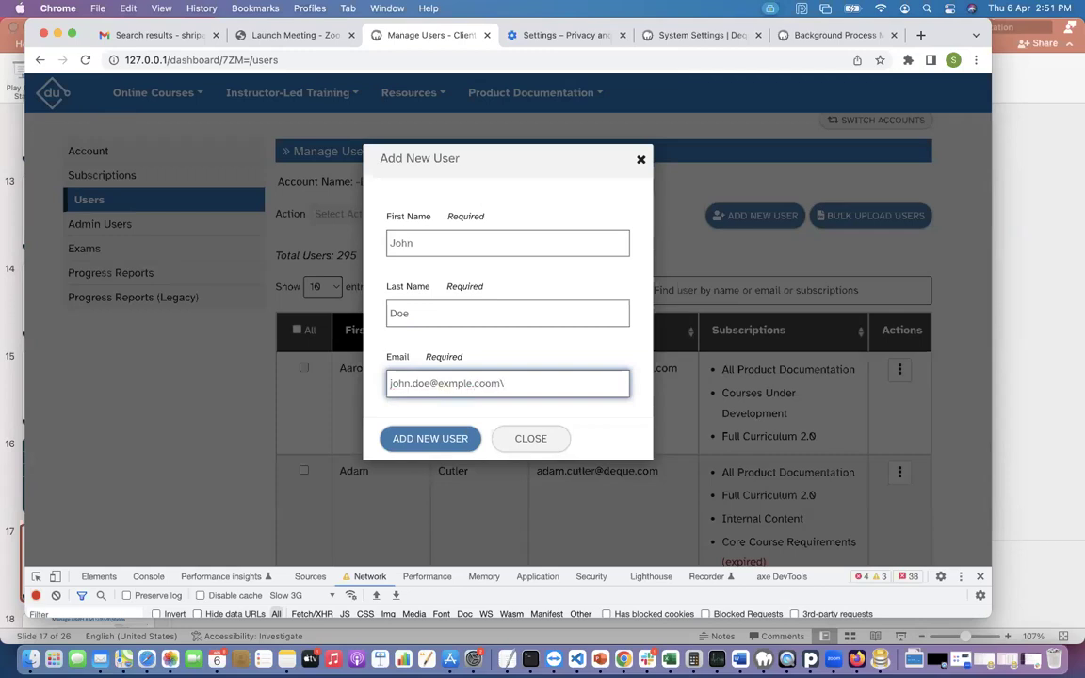
{"action": "key", "text": "BackSpace"}
{"action": "key", "text": "BackSpace"}
{"action": "key", "text": "BackSpace"}
{"action": "type", "text": "m"}
{"action": "left_click", "coordinate": [454, 442]}
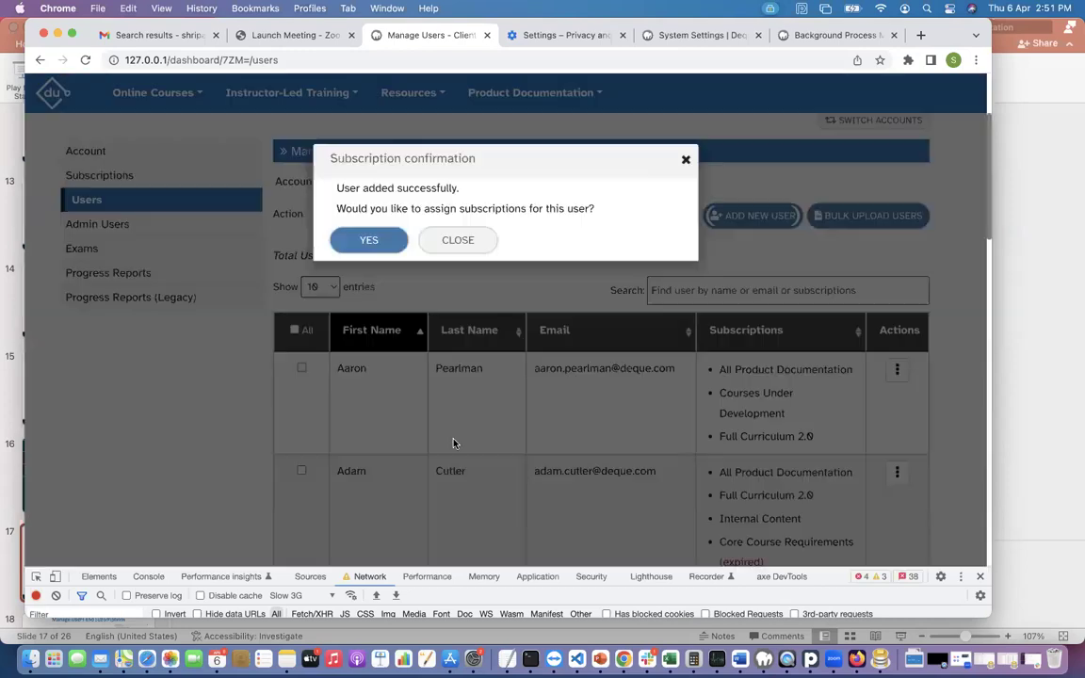
- Open the subscription assignment for the newly added user and close it without assigning anything
{"action": "left_click", "coordinate": [365, 239]}
{"action": "left_click", "coordinate": [777, 160]}
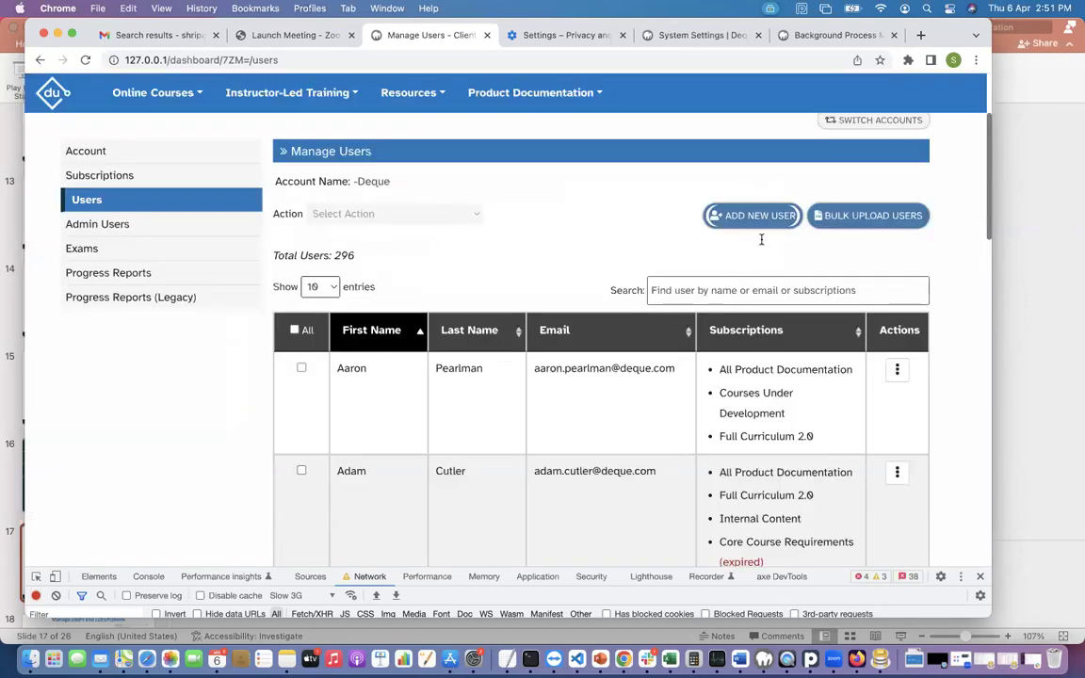
- Search the user list for the new user by last name and clear the search
{"action": "left_click", "coordinate": [733, 293]}
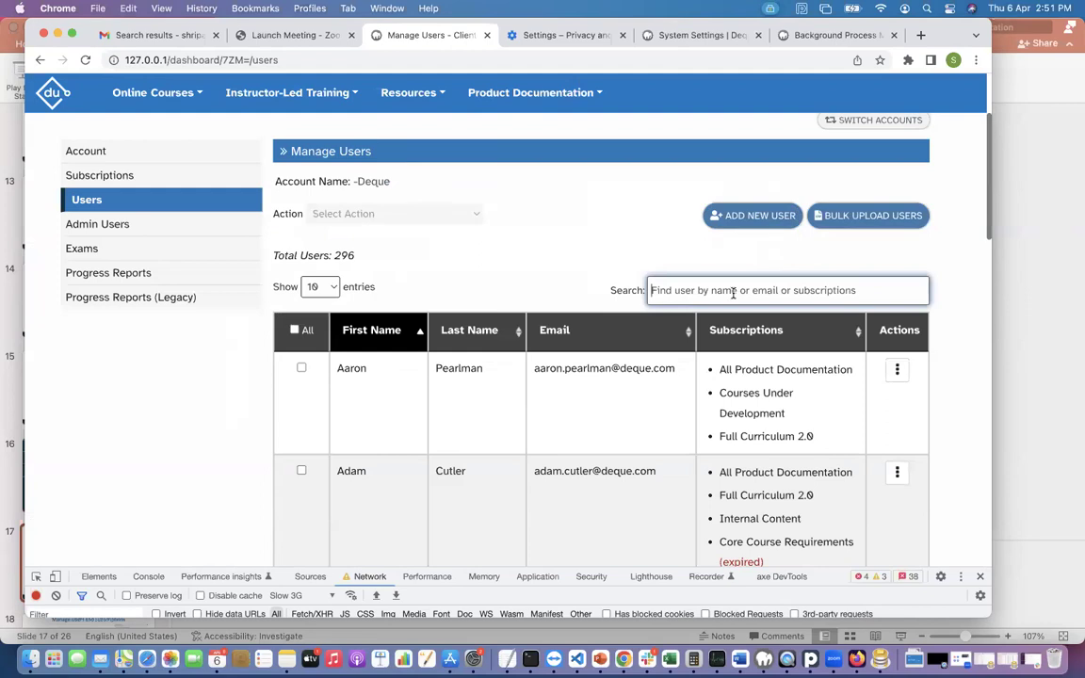
{"action": "type", "text": "doe"}
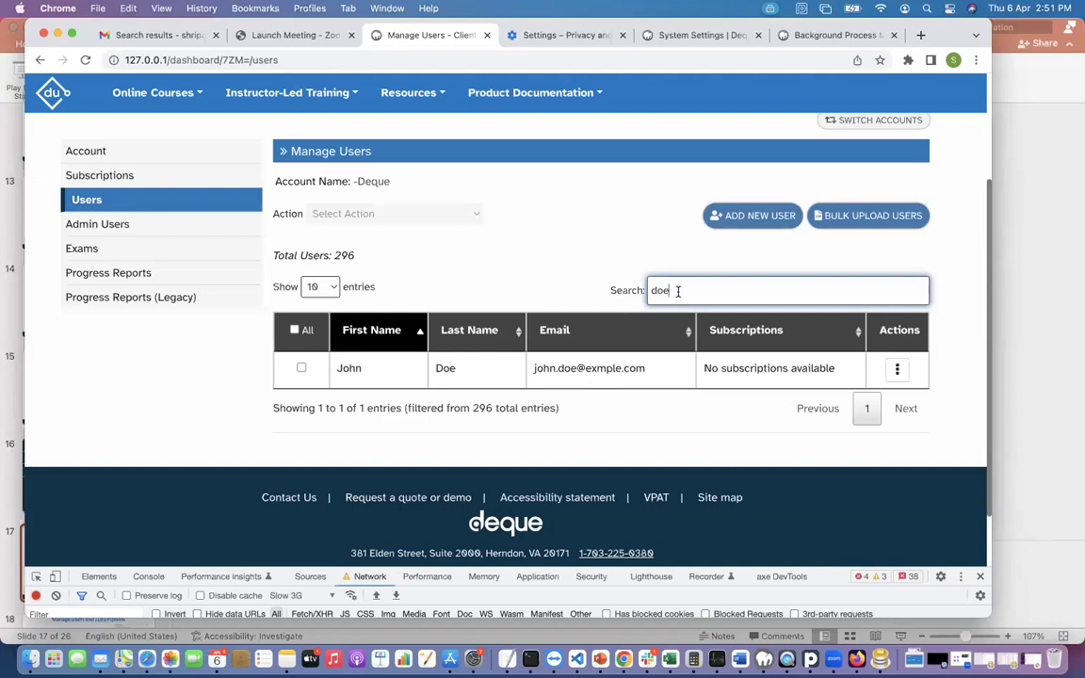
{"action": "key", "text": "BackSpace"}
{"action": "key", "text": "BackSpace"}
{"action": "key", "text": "BackSpace"}
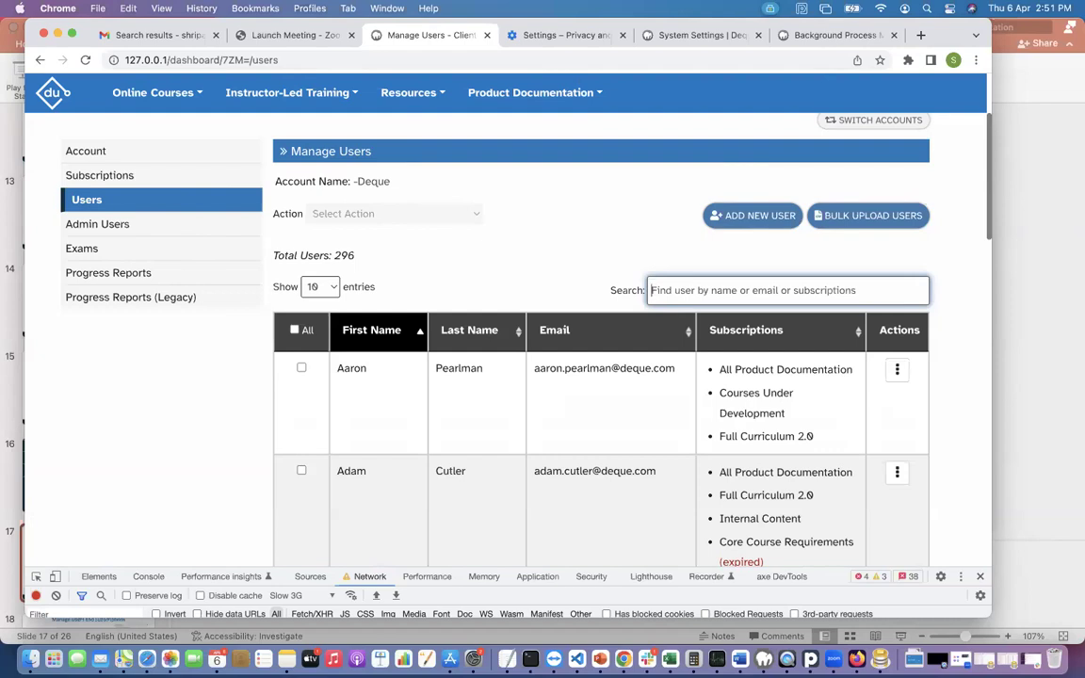
- Load users-10.csv into the bulk user upload, review the parsed rows, and close without processing the data
{"action": "left_click", "coordinate": [847, 225]}
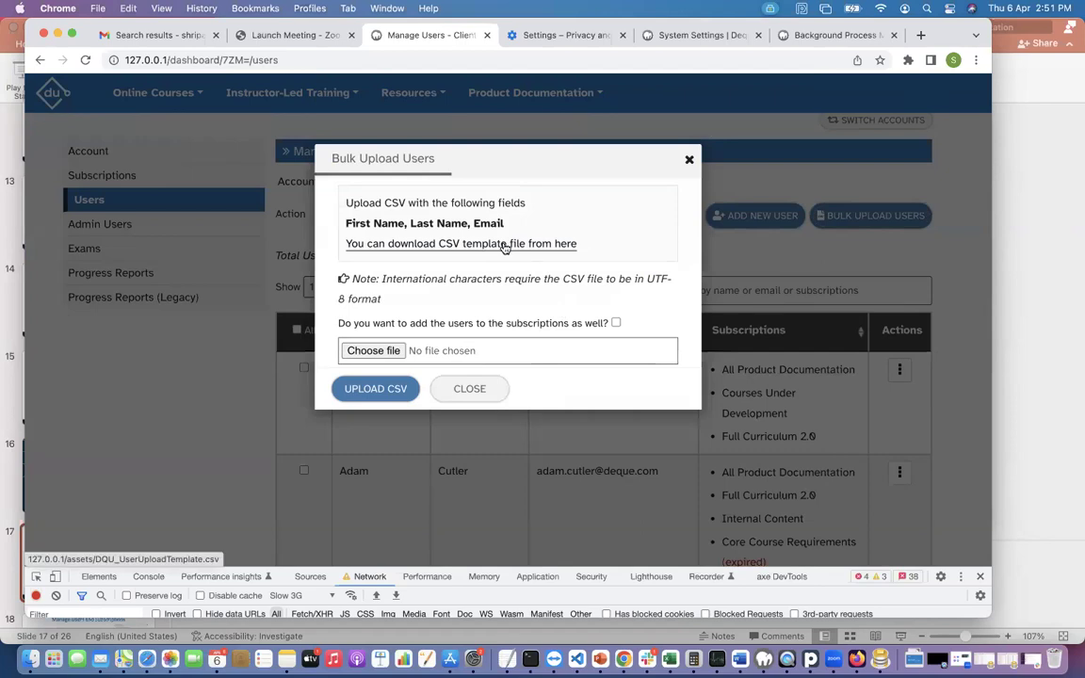
{"action": "left_click", "coordinate": [392, 351]}
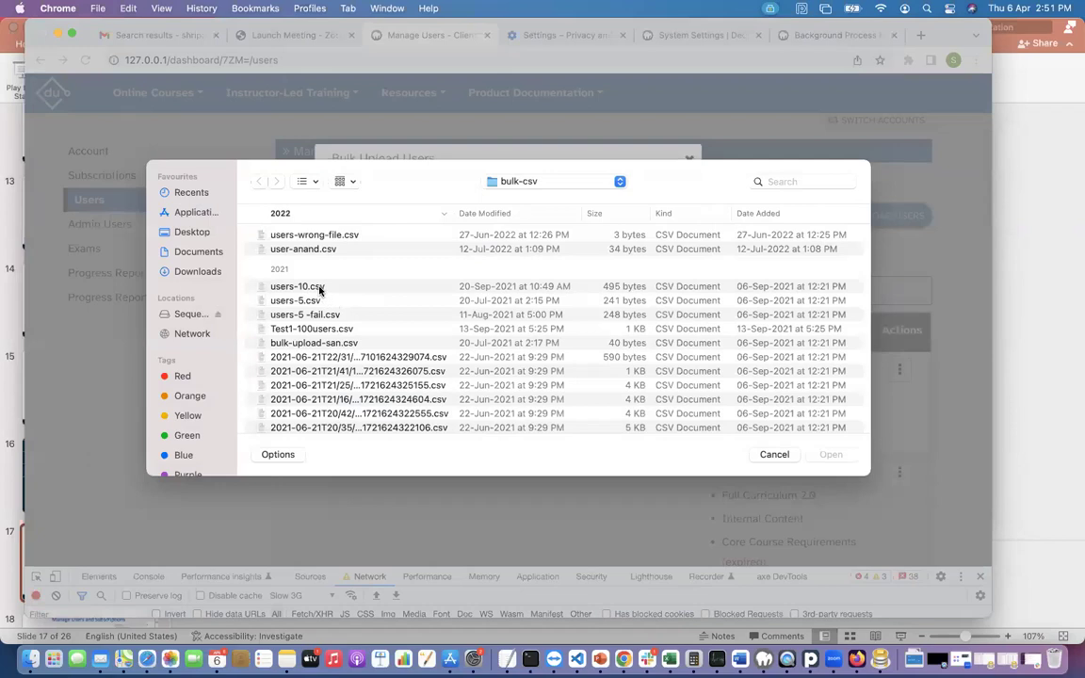
{"action": "left_click", "coordinate": [298, 286]}
{"action": "key", "text": "Return"}
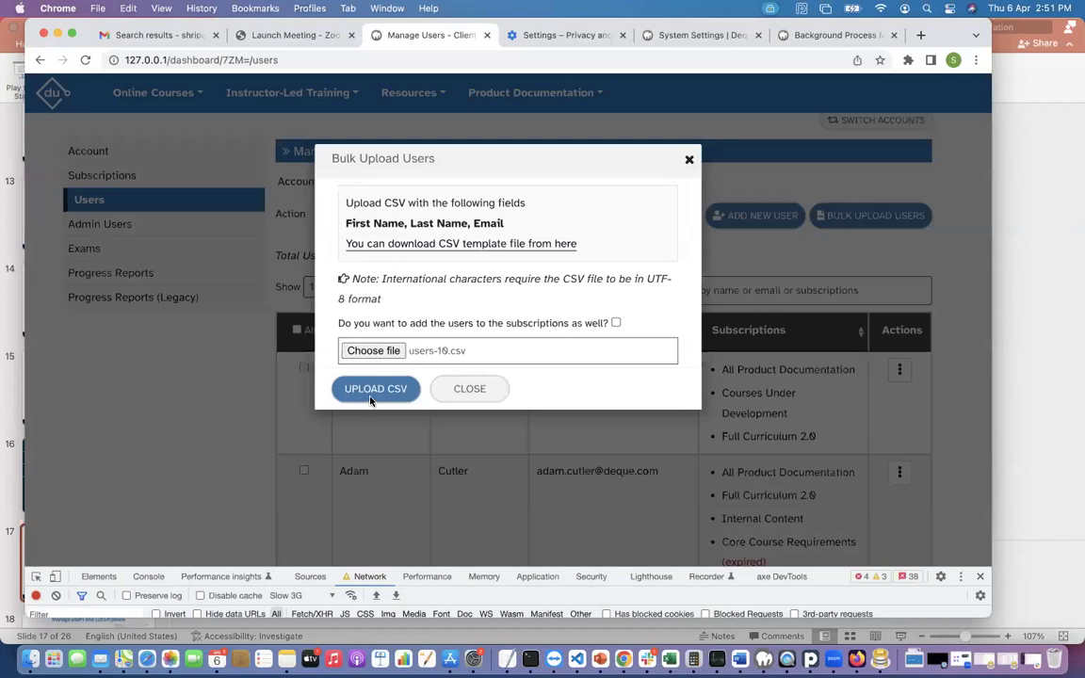
{"action": "left_click", "coordinate": [373, 390]}
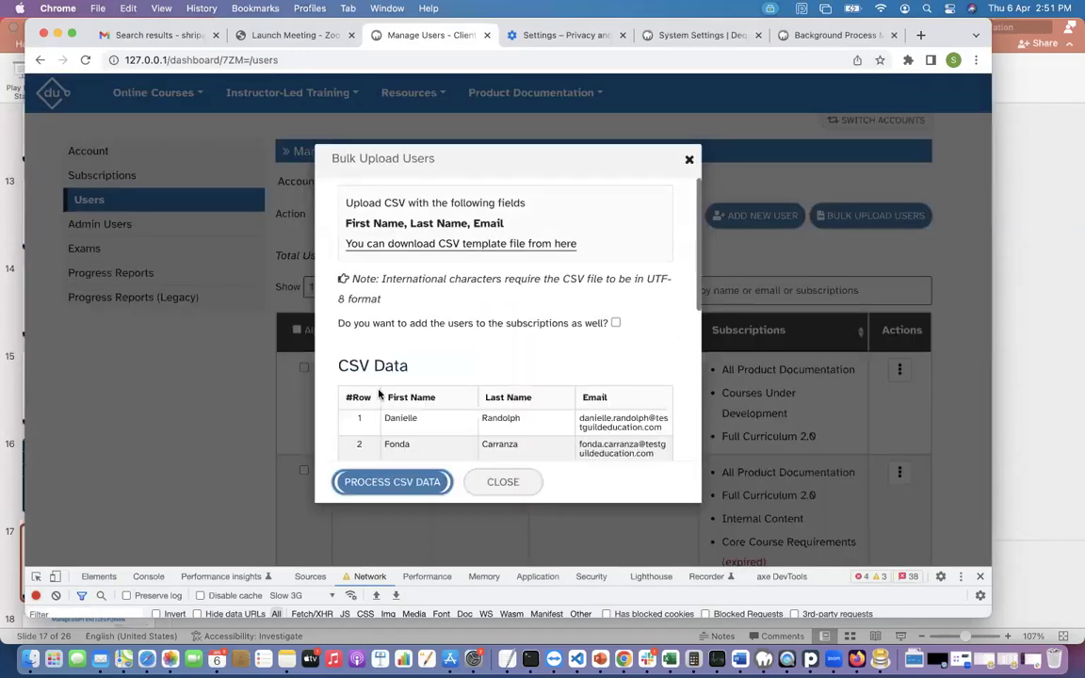
{"action": "scroll", "coordinate": [459, 353], "scroll_direction": "down", "scroll_amount": 5}
{"action": "scroll", "coordinate": [459, 354], "scroll_direction": "up", "scroll_amount": 3}
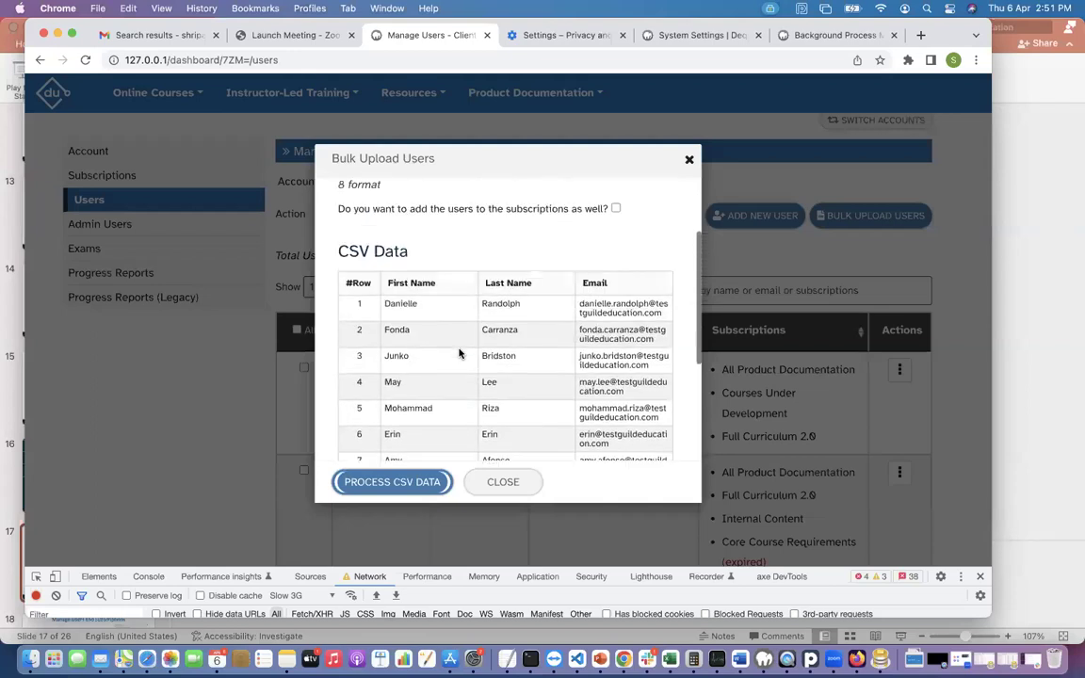
{"action": "scroll", "coordinate": [459, 353], "scroll_direction": "down", "scroll_amount": 5}
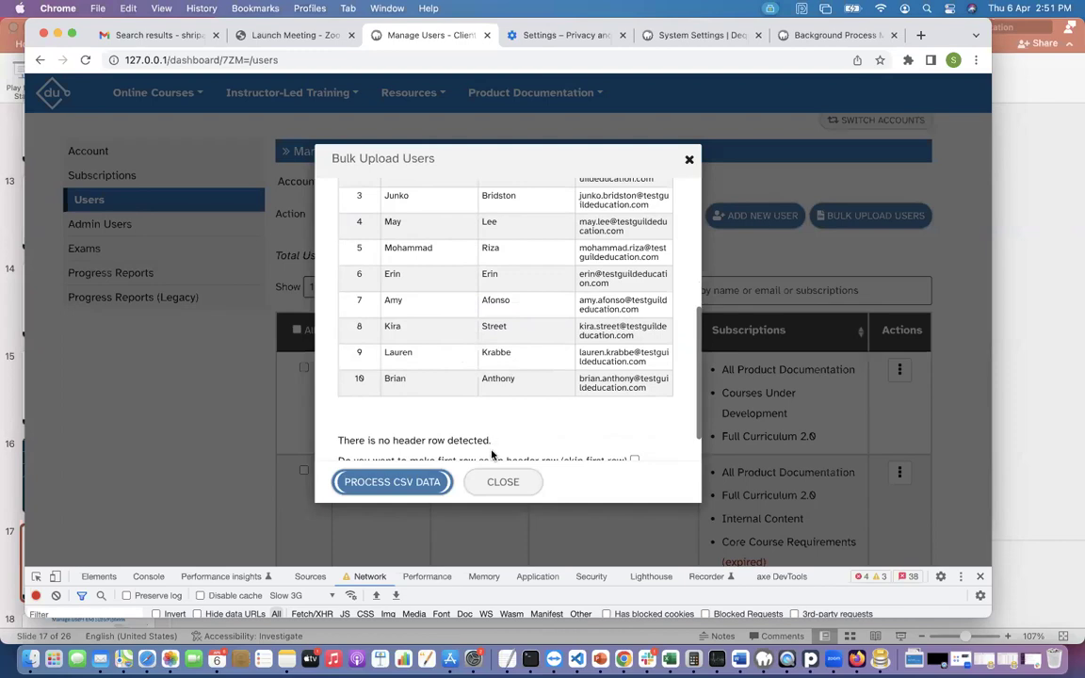
{"action": "left_click", "coordinate": [502, 481]}
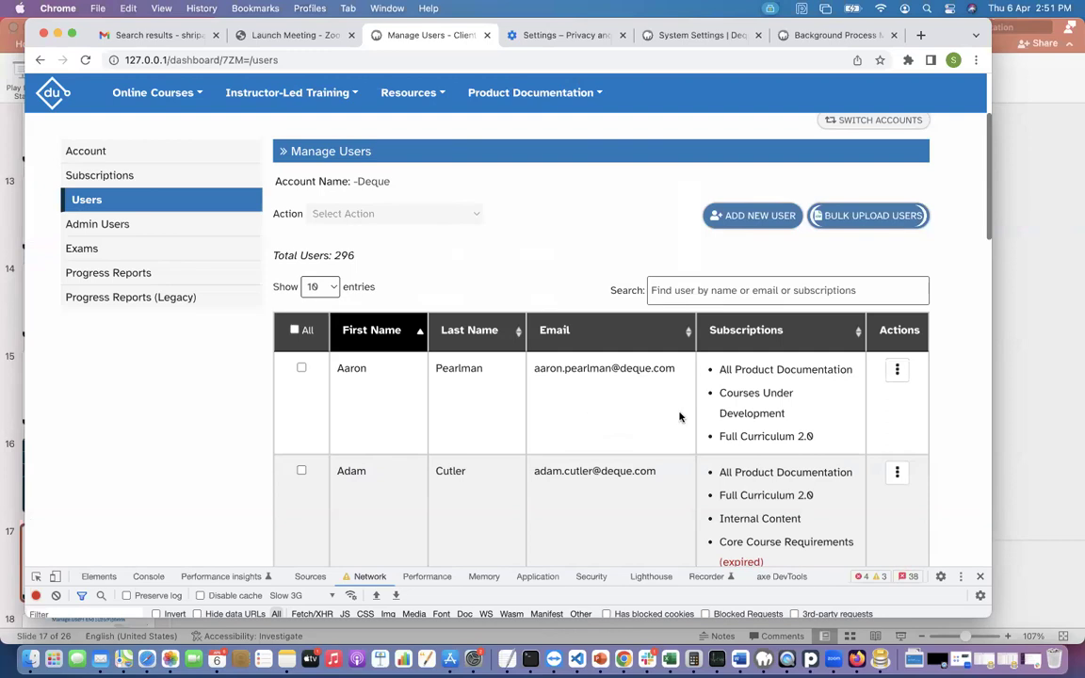
- Update the first listed user's subscriptions by removing Courses Under Development and adding Internal Content
{"action": "left_click", "coordinate": [898, 370]}
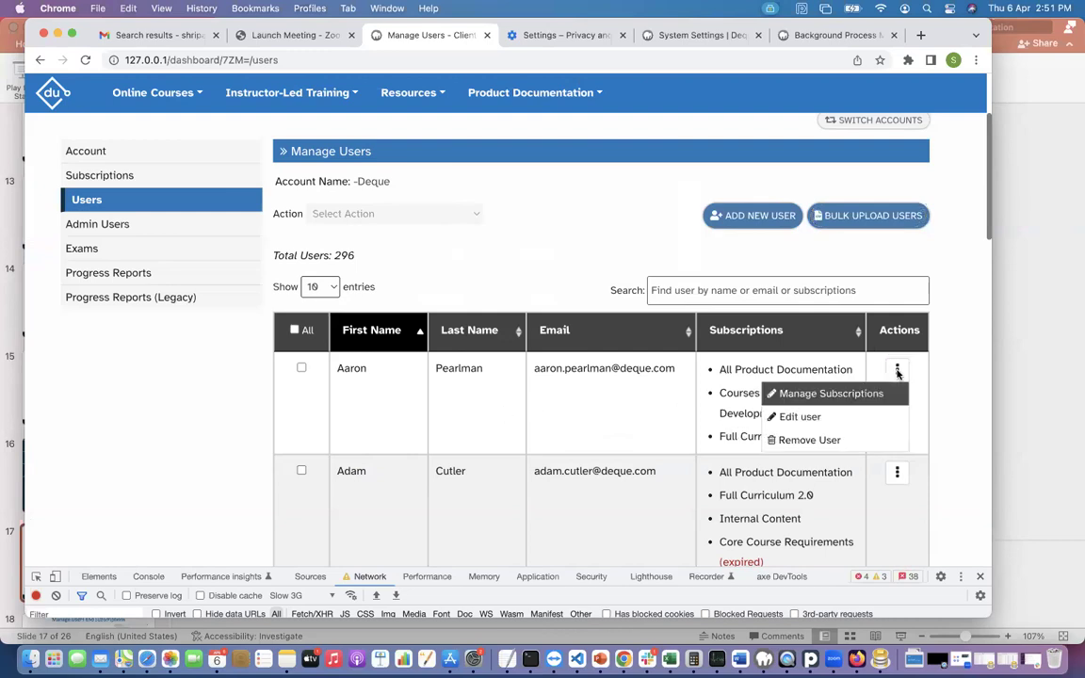
{"action": "left_click", "coordinate": [849, 395]}
{"action": "scroll", "coordinate": [518, 309], "scroll_direction": "down", "scroll_amount": 1}
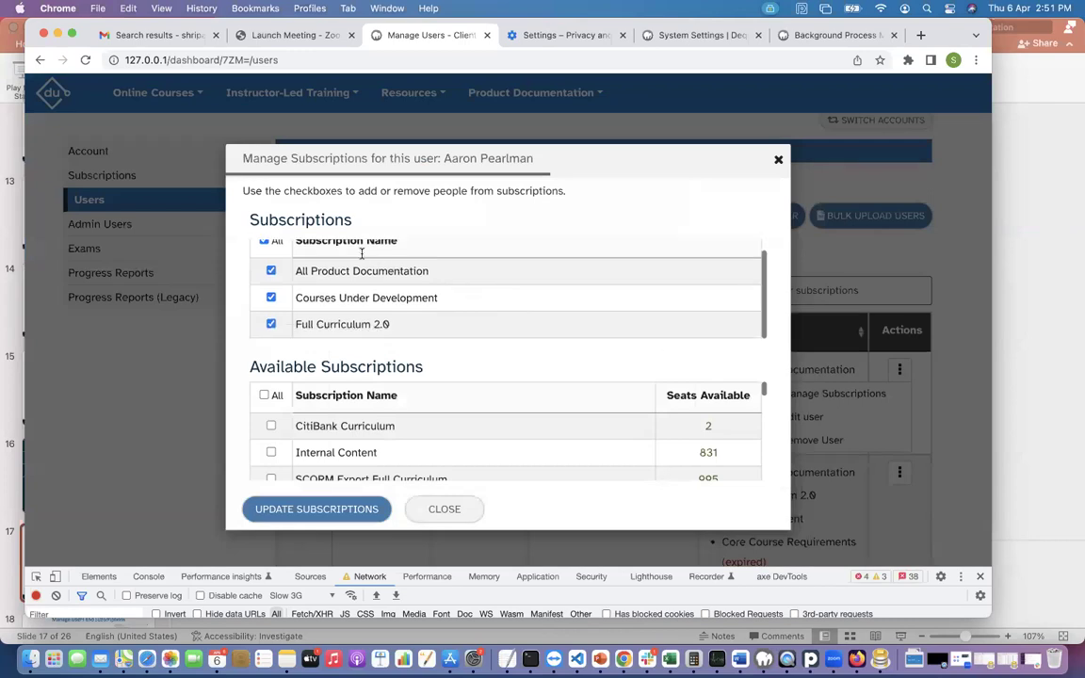
{"action": "left_click", "coordinate": [272, 297]}
{"action": "scroll", "coordinate": [348, 393], "scroll_direction": "down", "scroll_amount": 1}
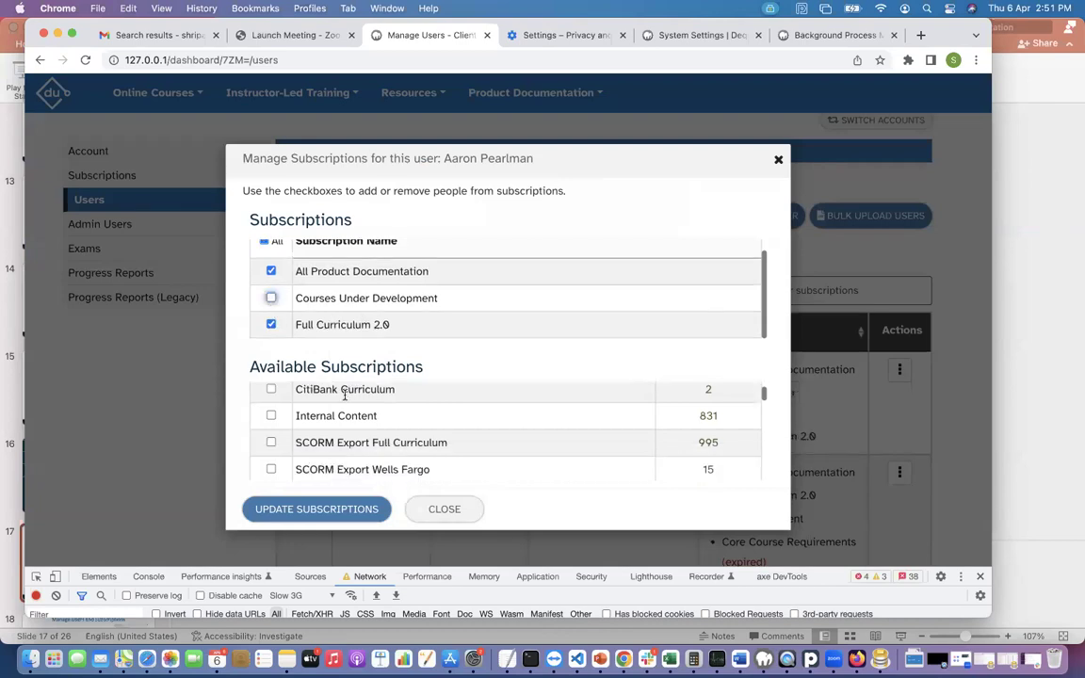
{"action": "left_click", "coordinate": [271, 415]}
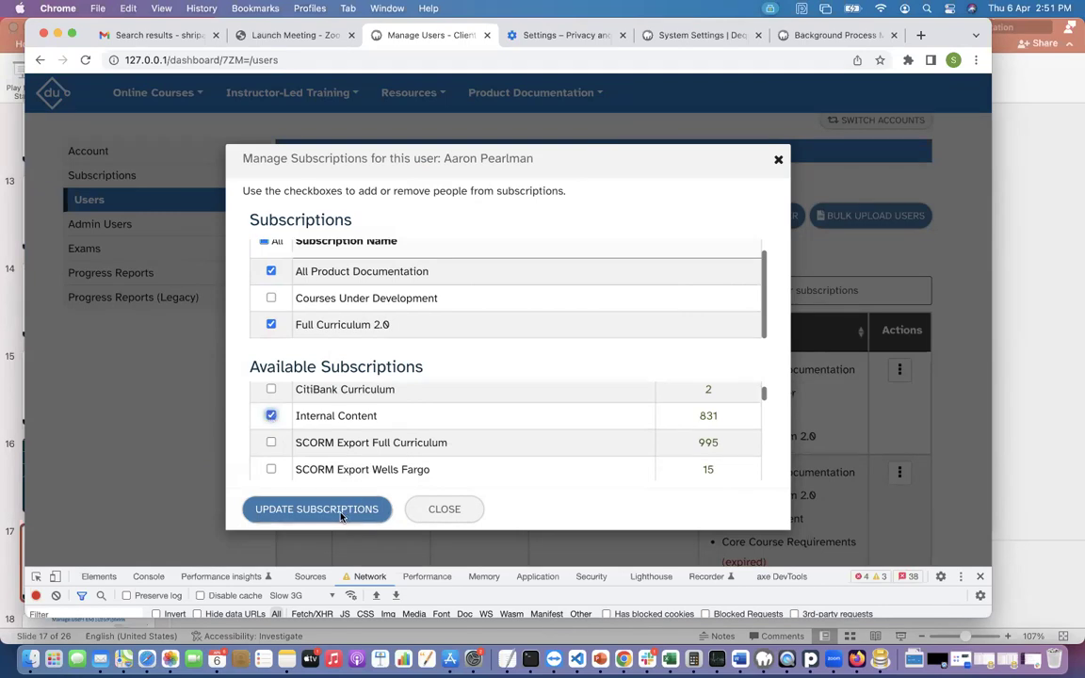
{"action": "left_click", "coordinate": [340, 510]}
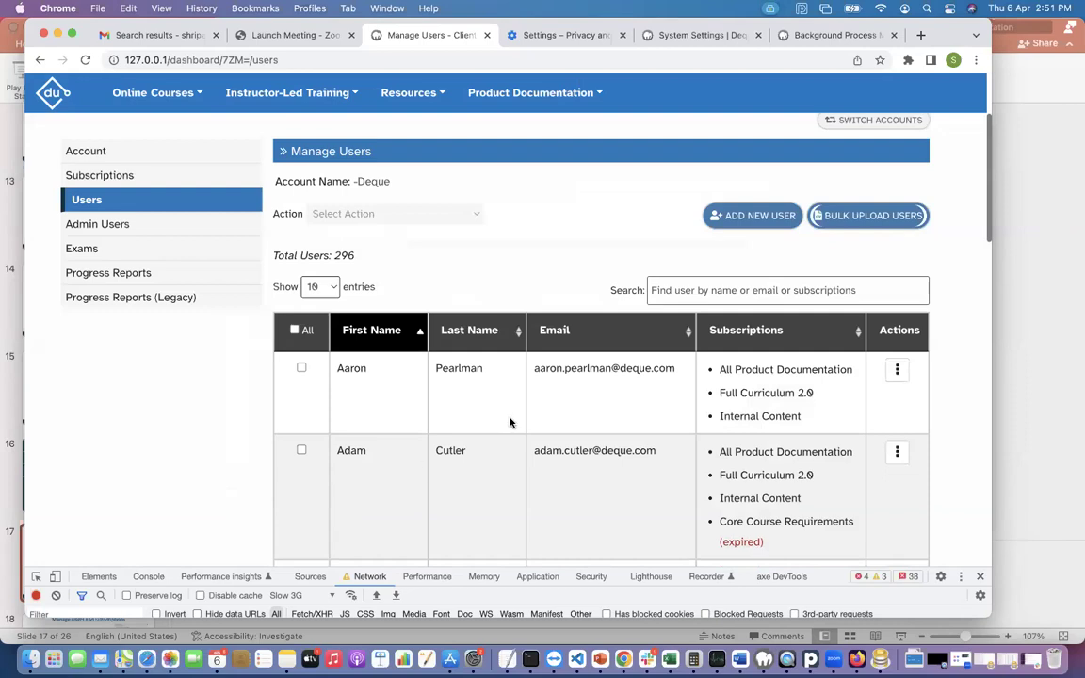
- View the edit form with the first listed user's name and e-mail, and close it without changes
{"action": "scroll", "coordinate": [510, 422], "scroll_direction": "down", "scroll_amount": 1}
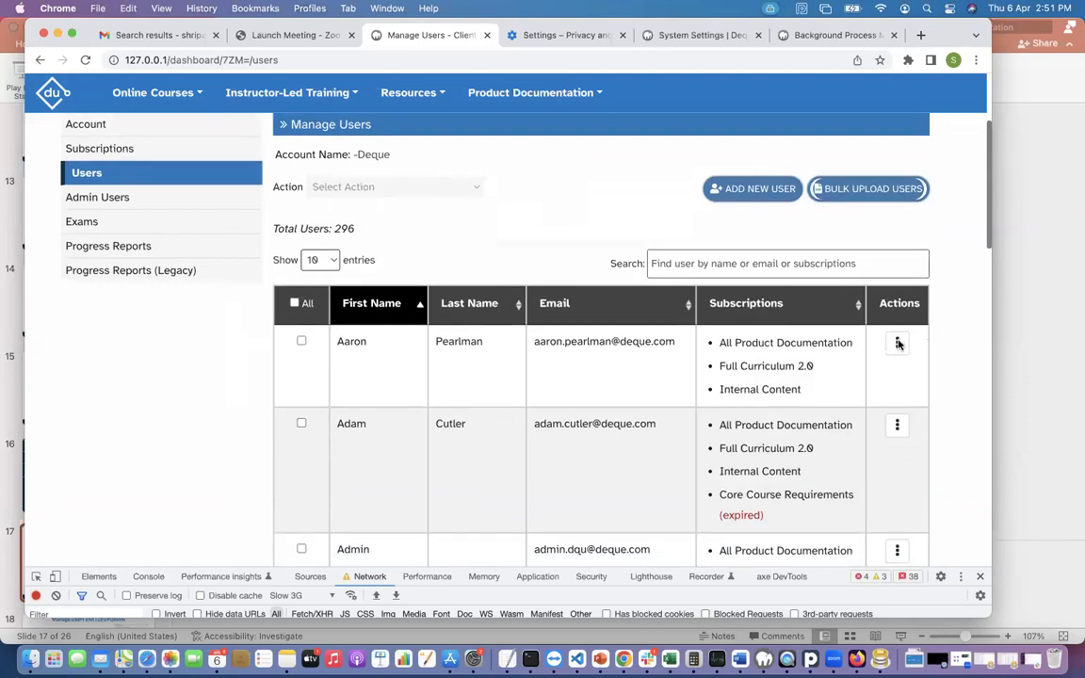
{"action": "left_click", "coordinate": [897, 343]}
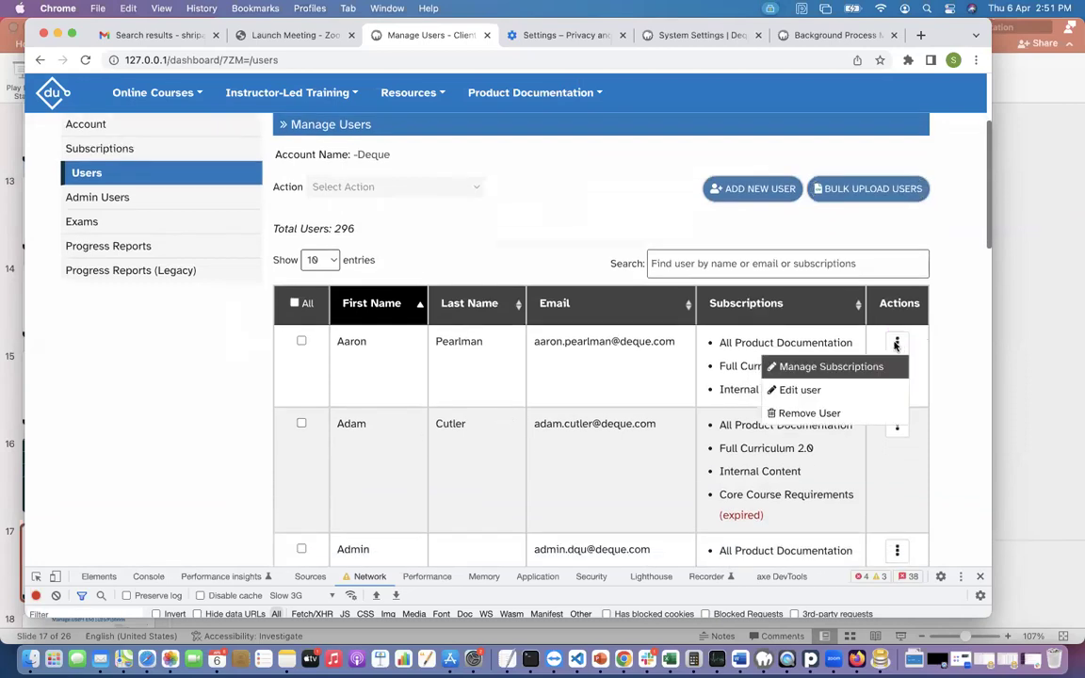
{"action": "left_click", "coordinate": [817, 390]}
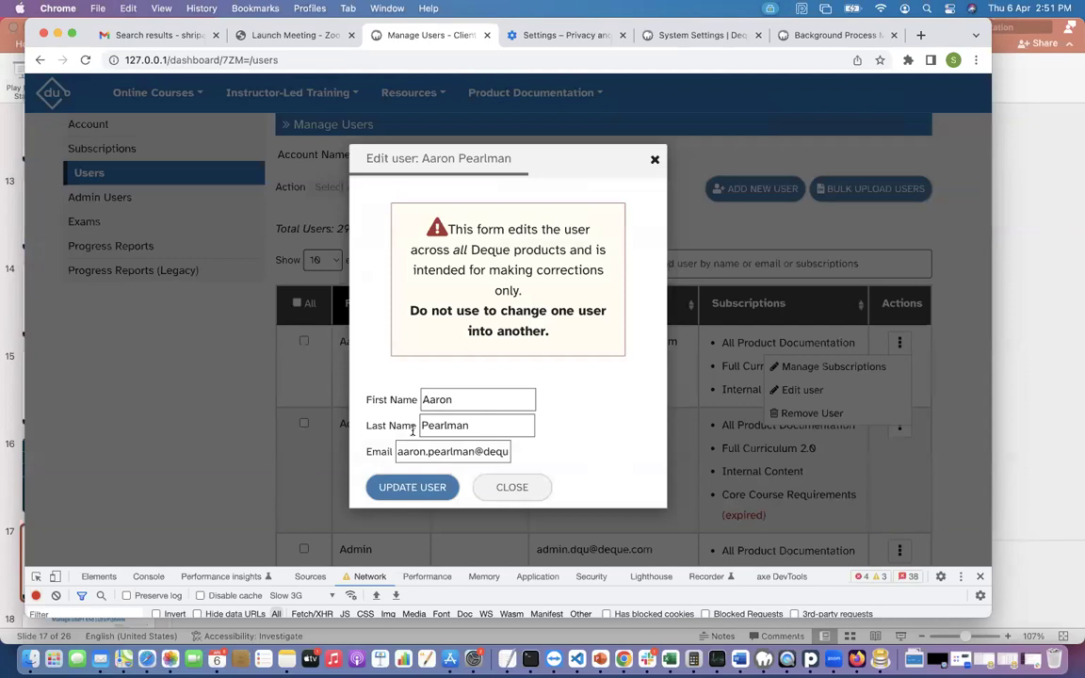
{"action": "left_click", "coordinate": [510, 487]}
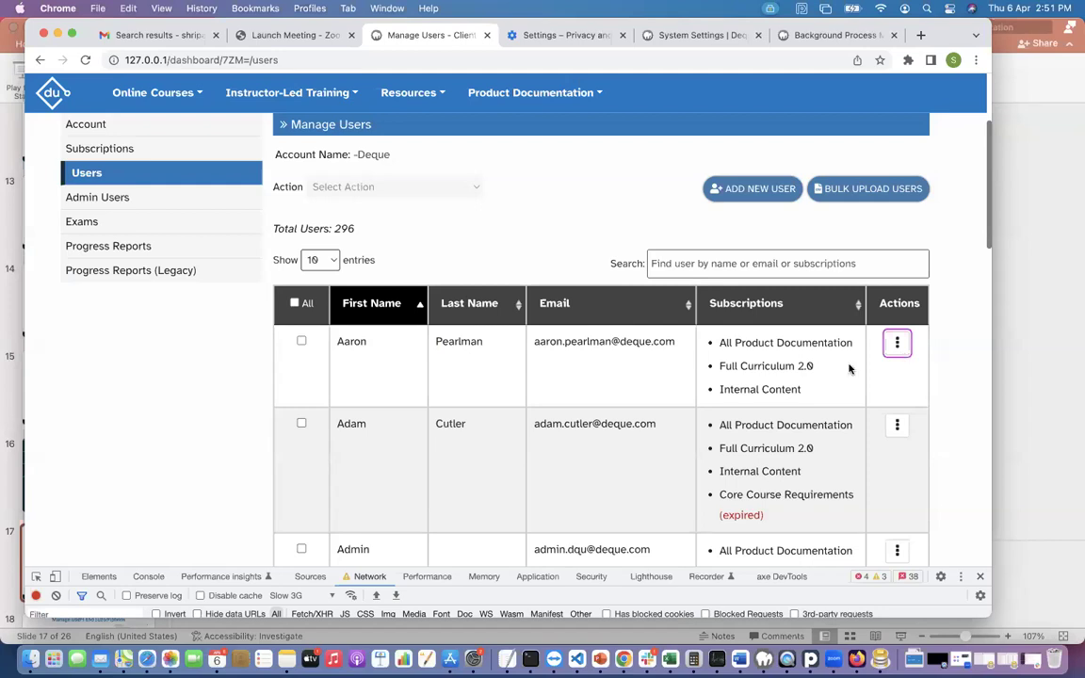
- View the removal confirmation for the second listed user and close it without removing the user
{"action": "scroll", "coordinate": [794, 391], "scroll_direction": "down", "scroll_amount": 1}
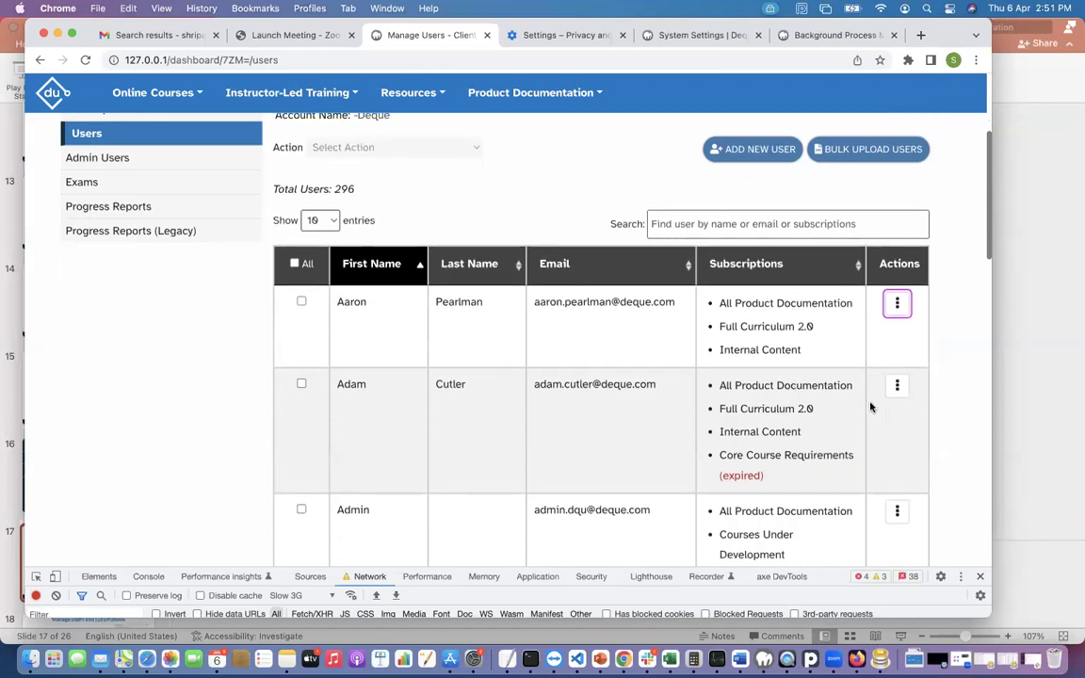
{"action": "left_click", "coordinate": [898, 386]}
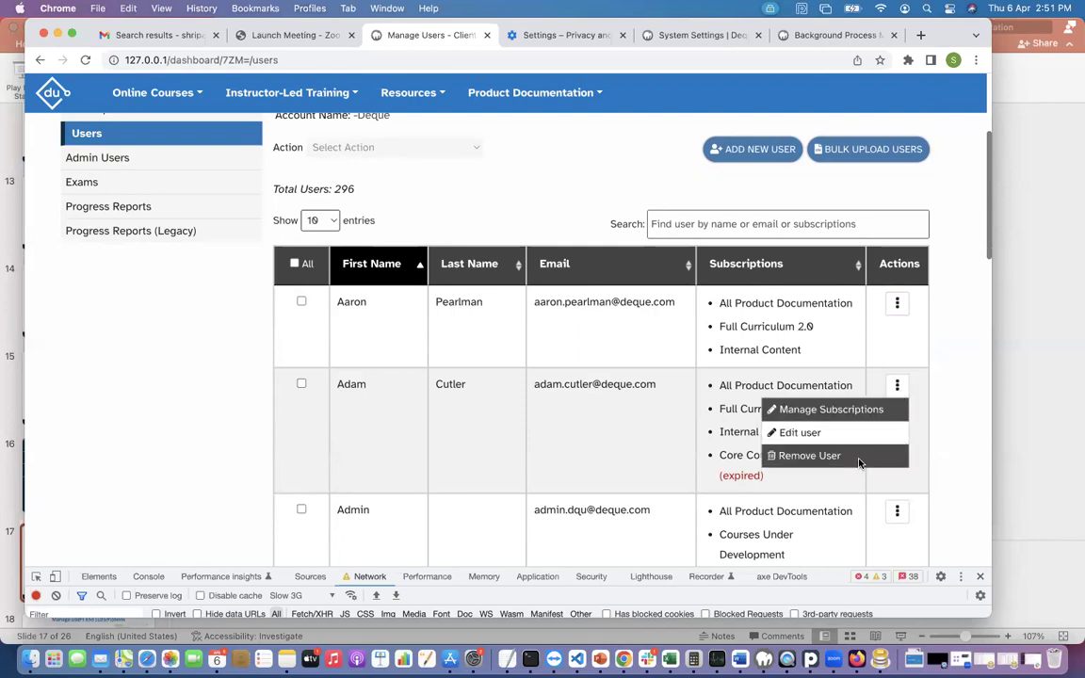
{"action": "left_click", "coordinate": [810, 456]}
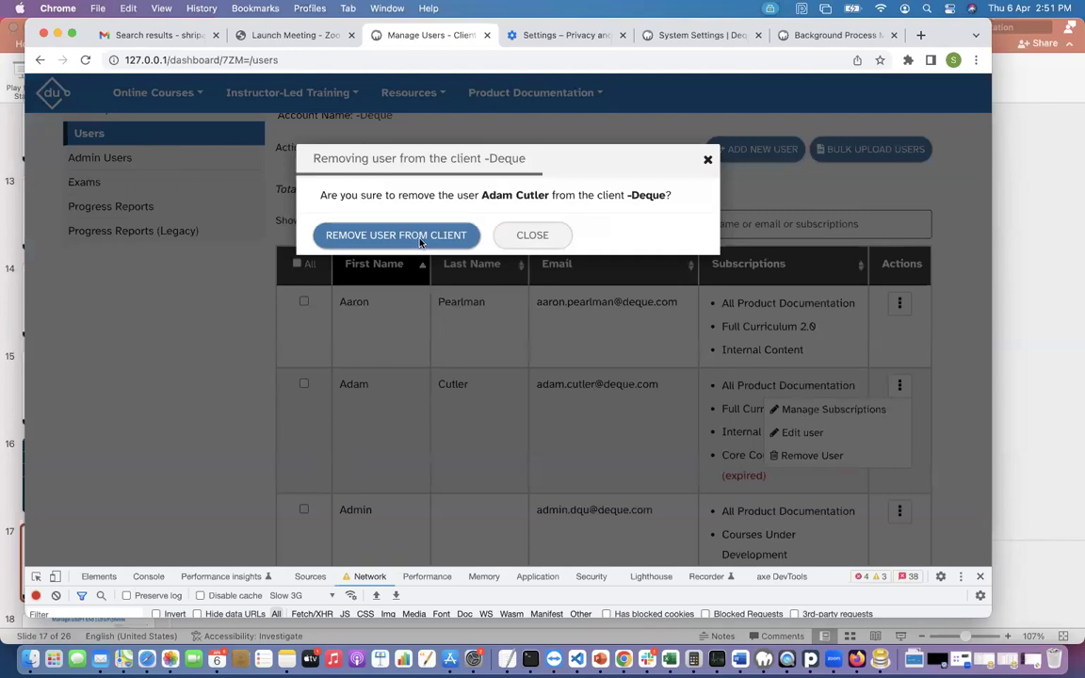
{"action": "left_click", "coordinate": [528, 236]}
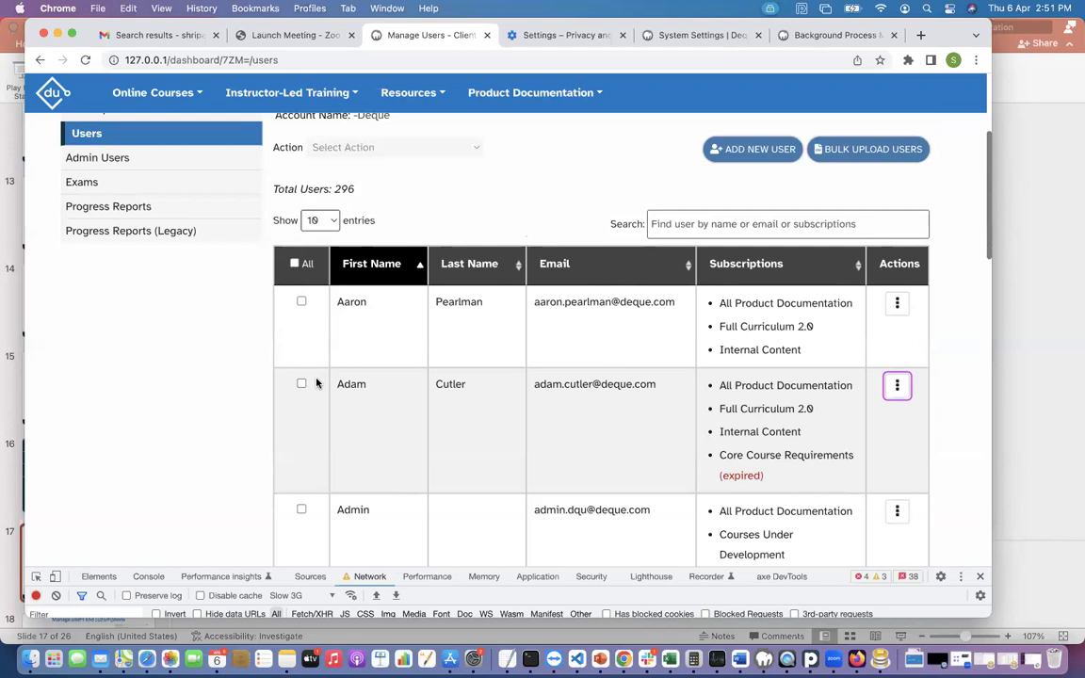
- Select all listed users to view the available bulk actions, and clear the selection without applying any
{"action": "left_click", "coordinate": [293, 265]}
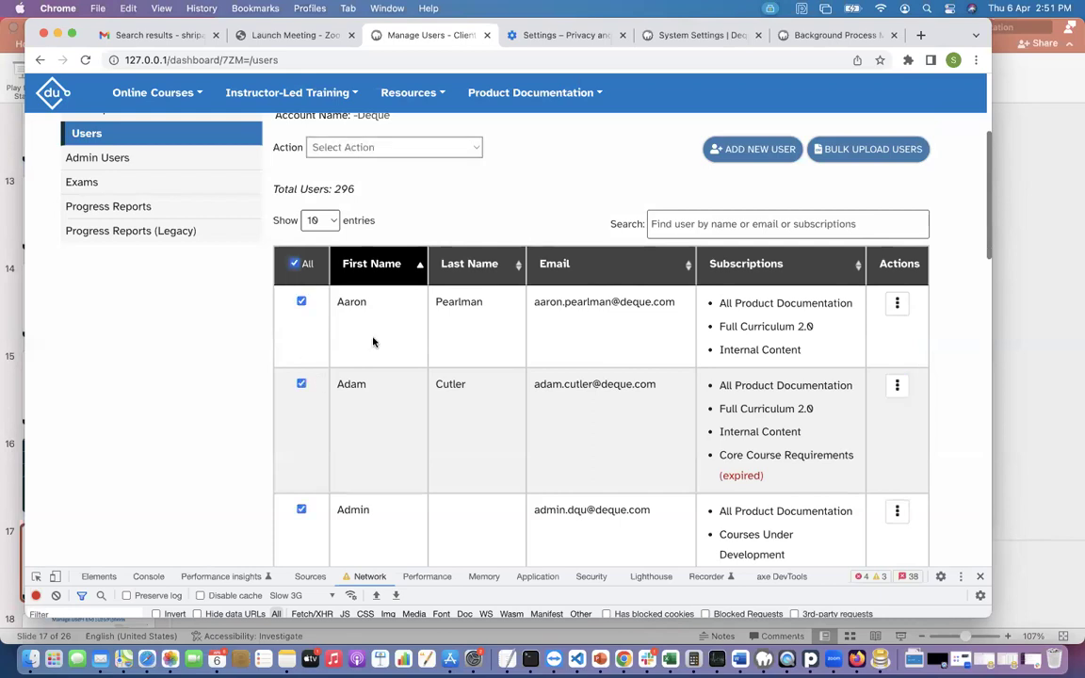
{"action": "left_click", "coordinate": [428, 148]}
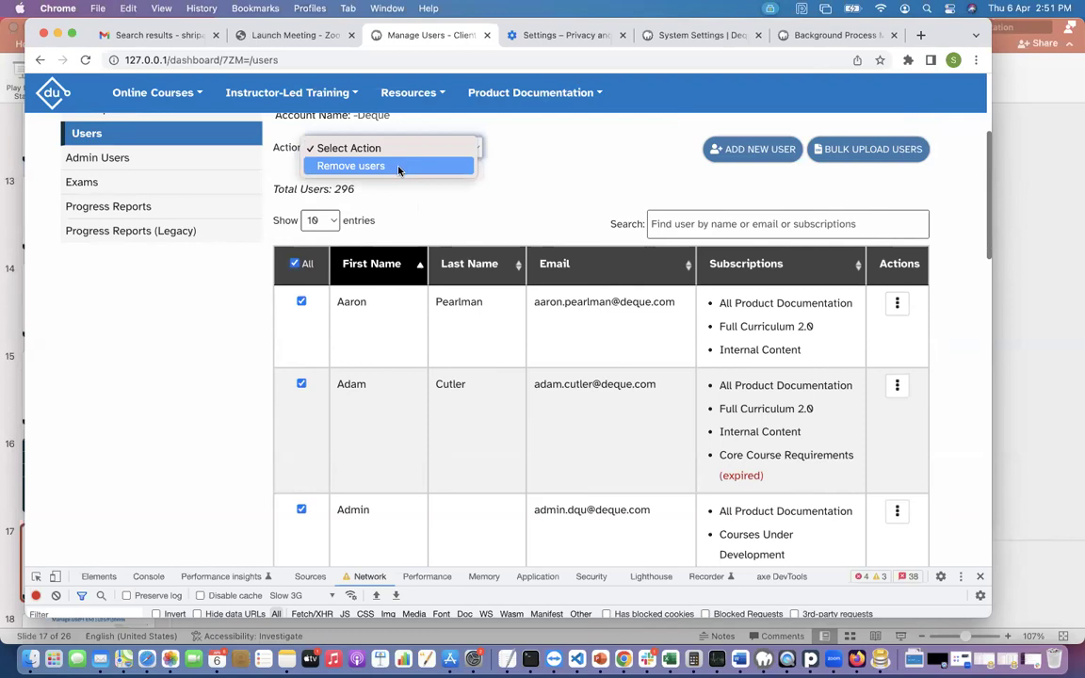
{"action": "left_click", "coordinate": [375, 184]}
{"action": "left_click", "coordinate": [294, 263]}
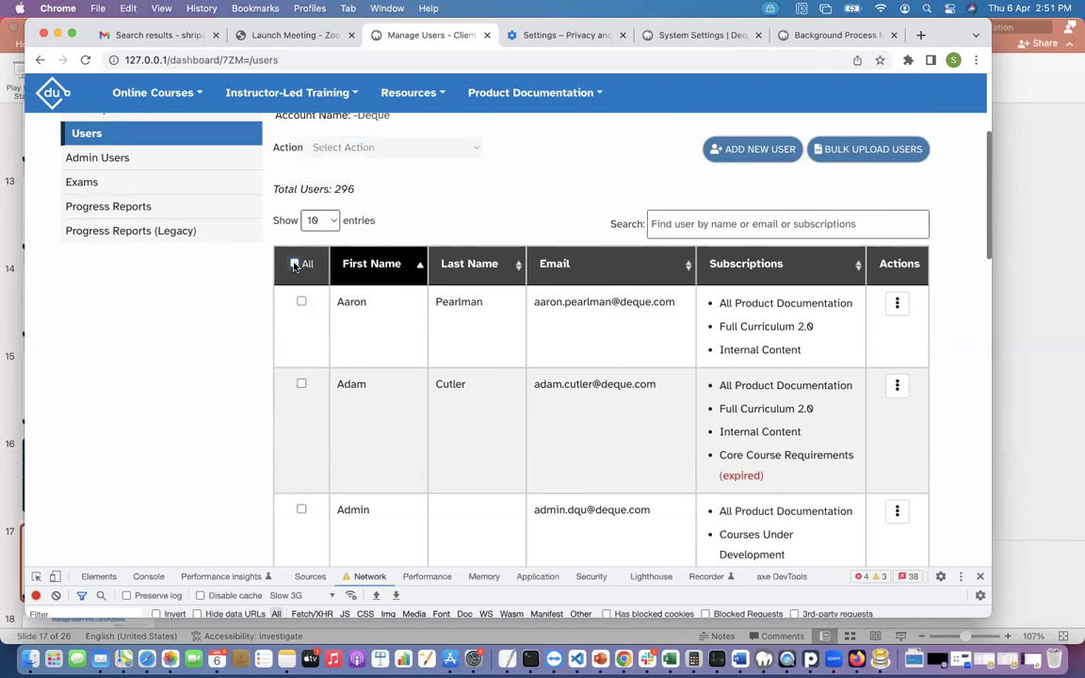
- Open and reload the account's Manage Subscriptions page, and expand the Active Subscriptions section
{"action": "scroll", "coordinate": [525, 204], "scroll_direction": "up", "scroll_amount": 1}
{"action": "scroll", "coordinate": [526, 203], "scroll_direction": "down", "scroll_amount": 2}
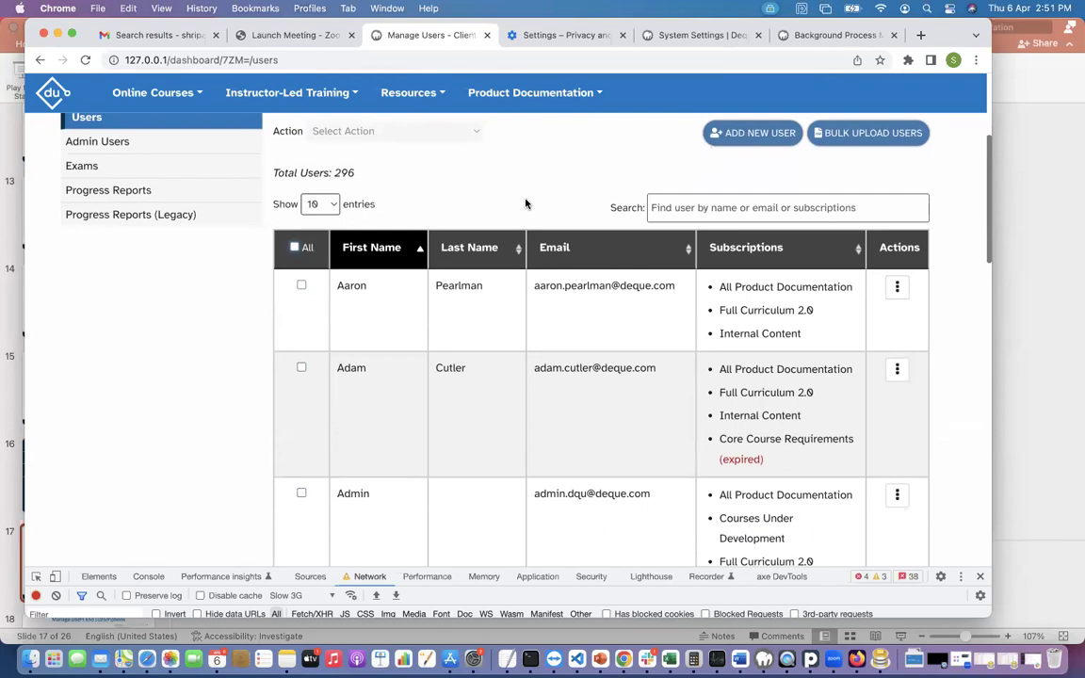
{"action": "scroll", "coordinate": [526, 204], "scroll_direction": "up", "scroll_amount": 3}
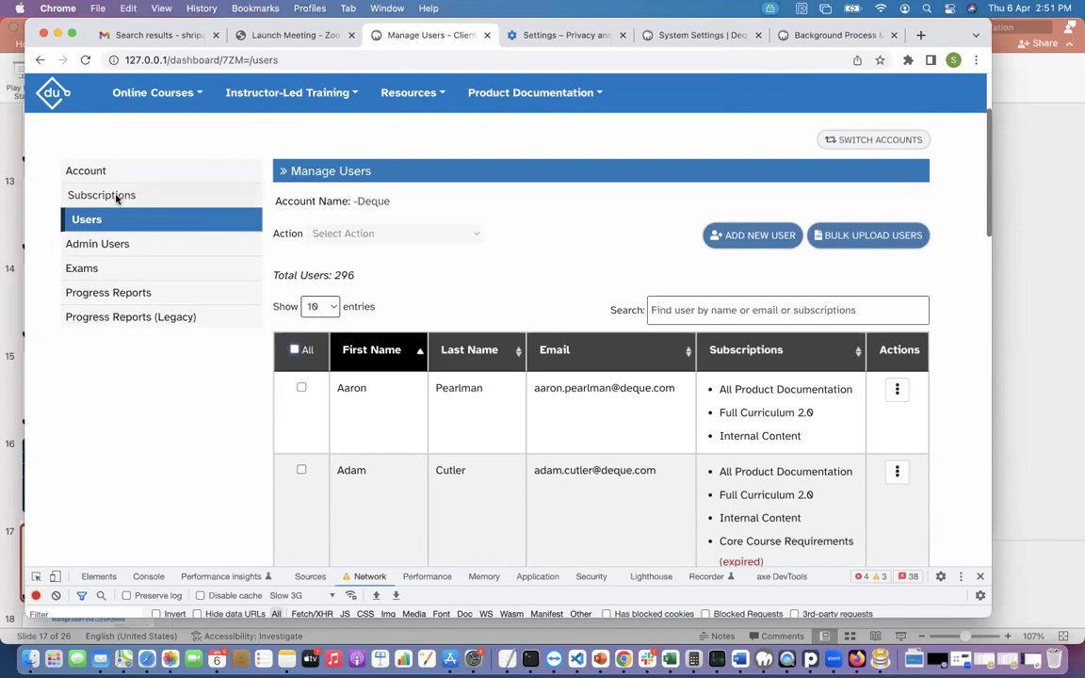
{"action": "left_click", "coordinate": [113, 197]}
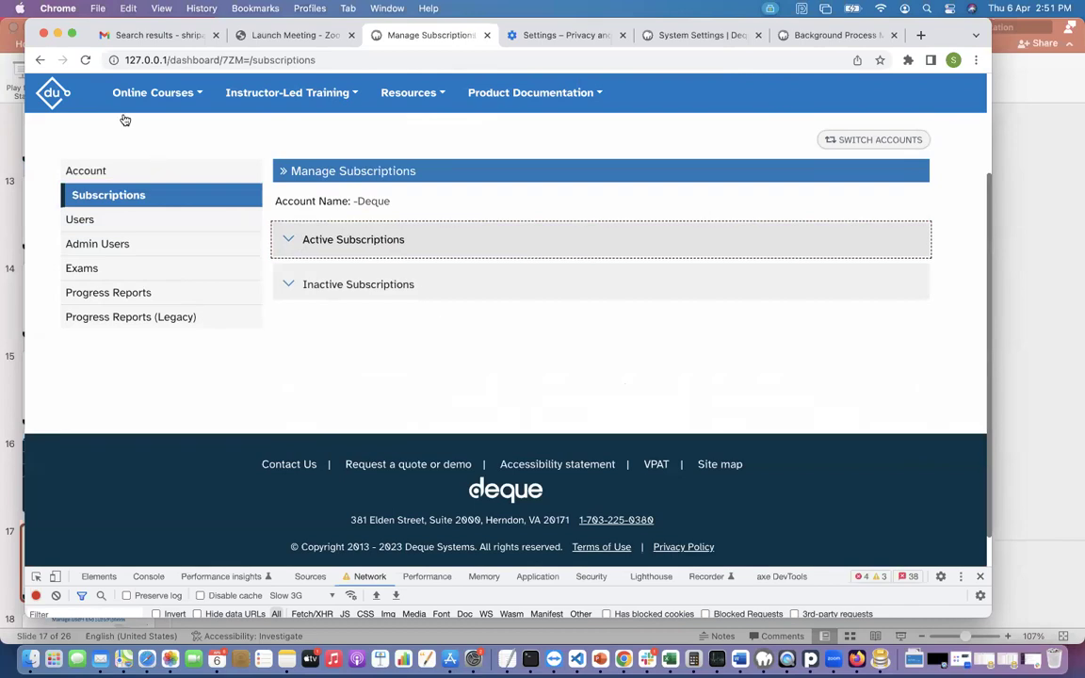
{"action": "left_click", "coordinate": [85, 60]}
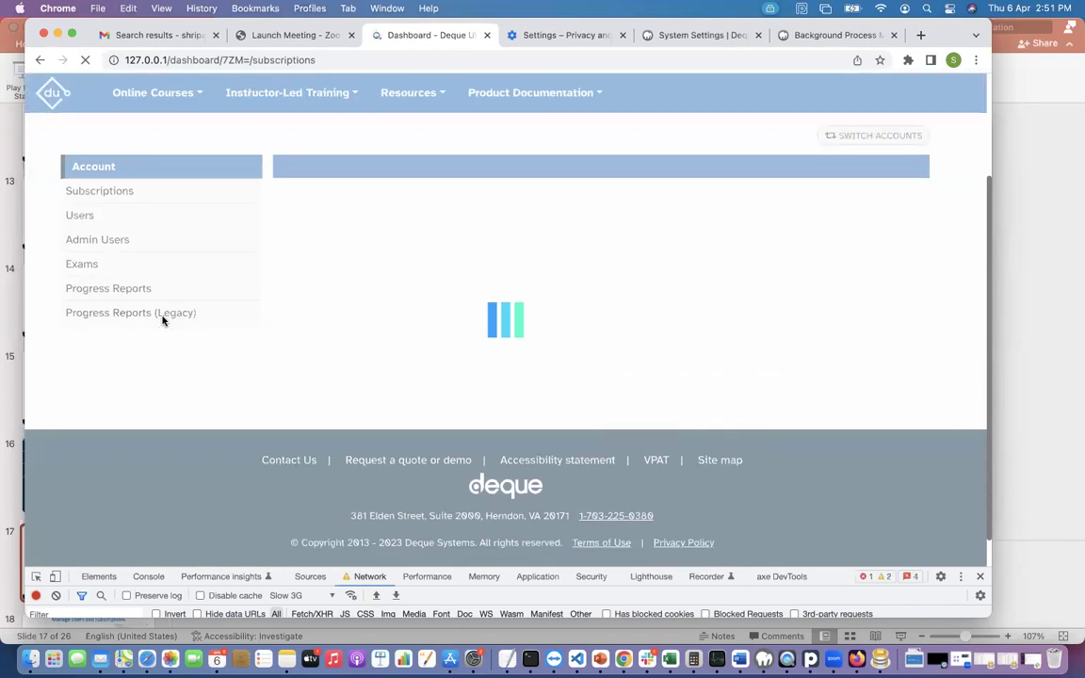
{"action": "left_click", "coordinate": [116, 193]}
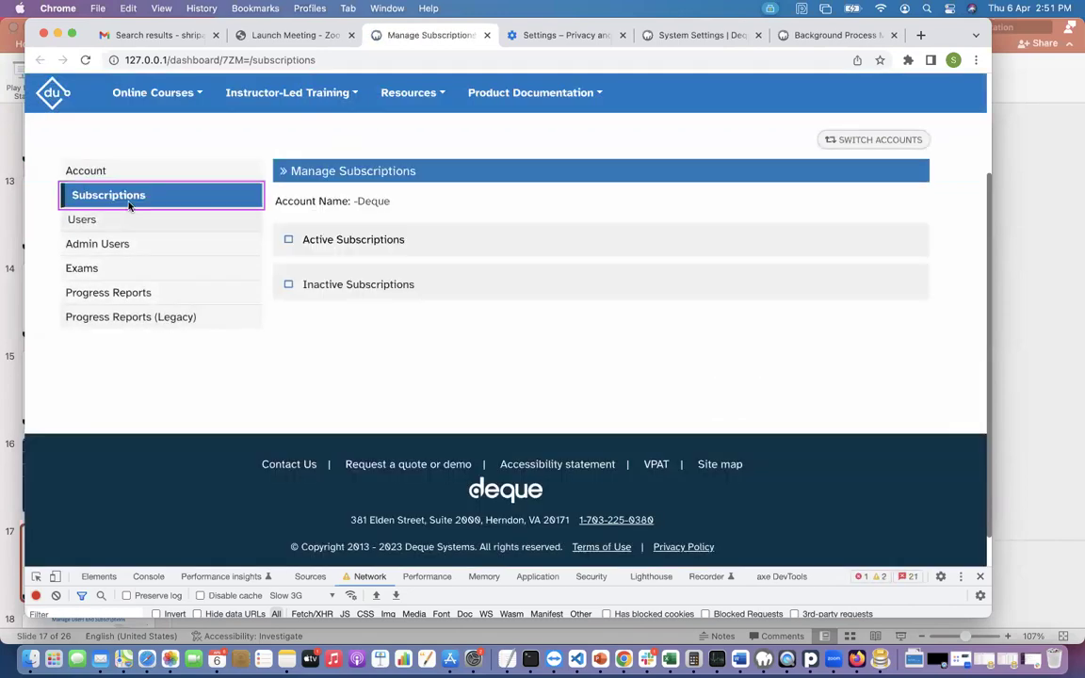
{"action": "left_click", "coordinate": [289, 241]}
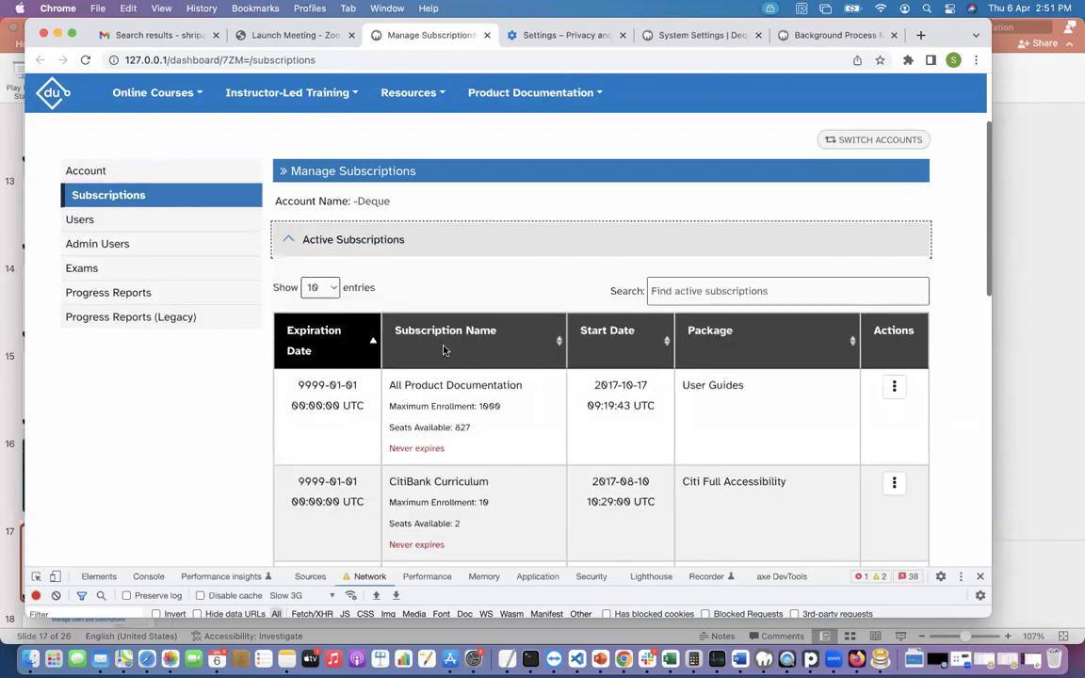
{"action": "left_click", "coordinate": [342, 241]}
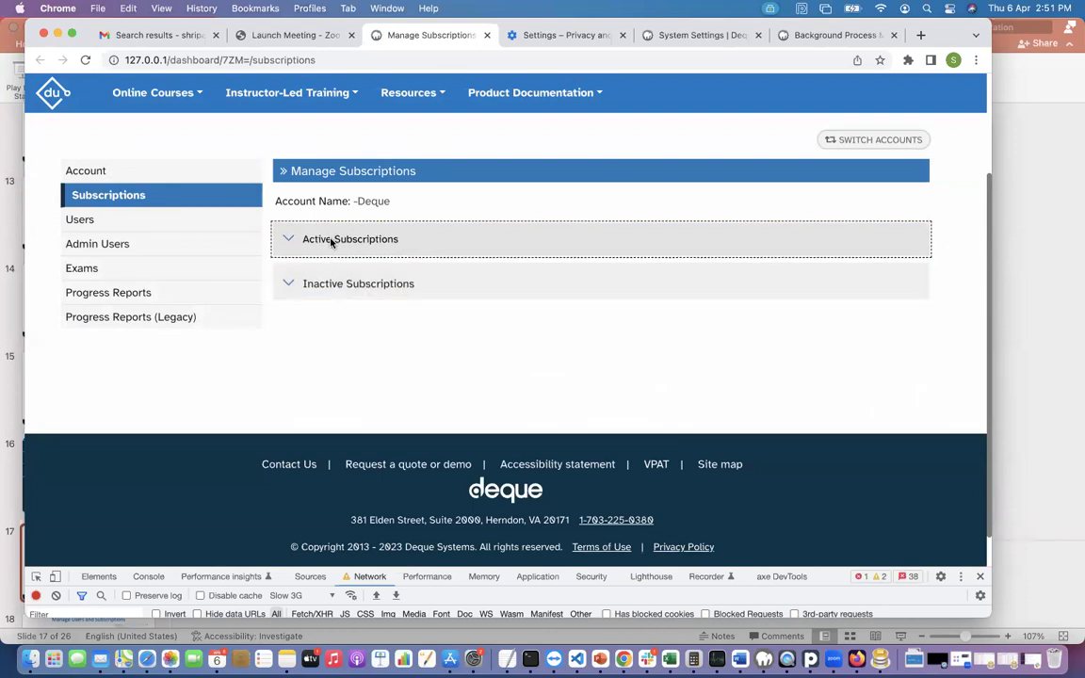
{"action": "left_click", "coordinate": [330, 241]}
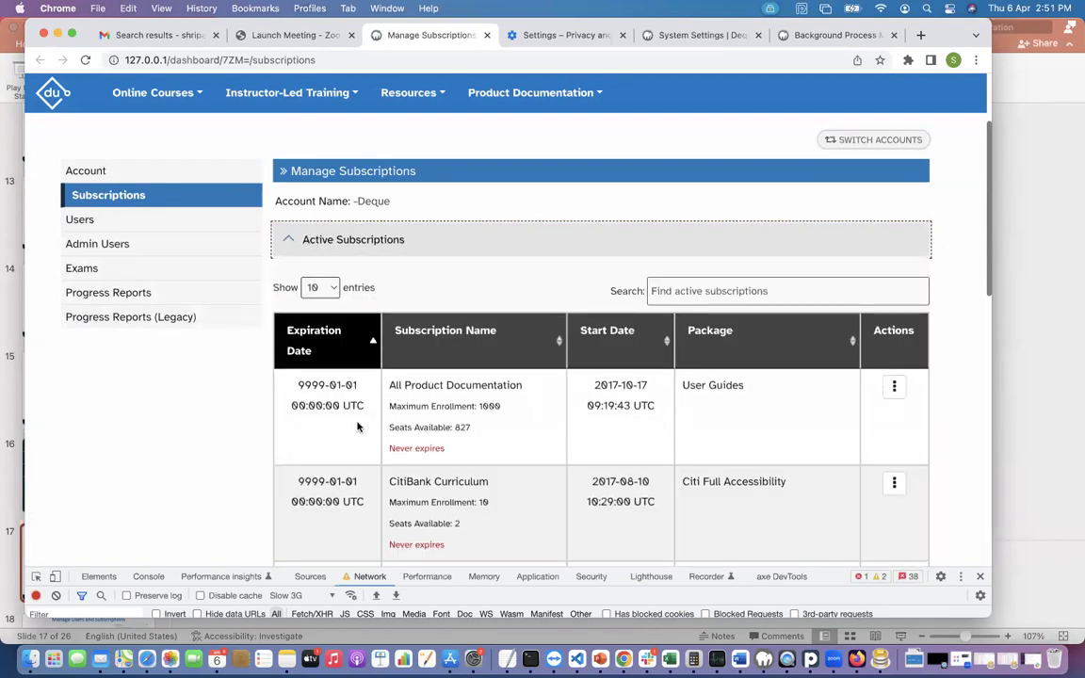
- Examine the active subscriptions' expiration dates, enrollment limits, available seats, start dates and packages
{"action": "scroll", "coordinate": [359, 427], "scroll_direction": "down", "scroll_amount": 2}
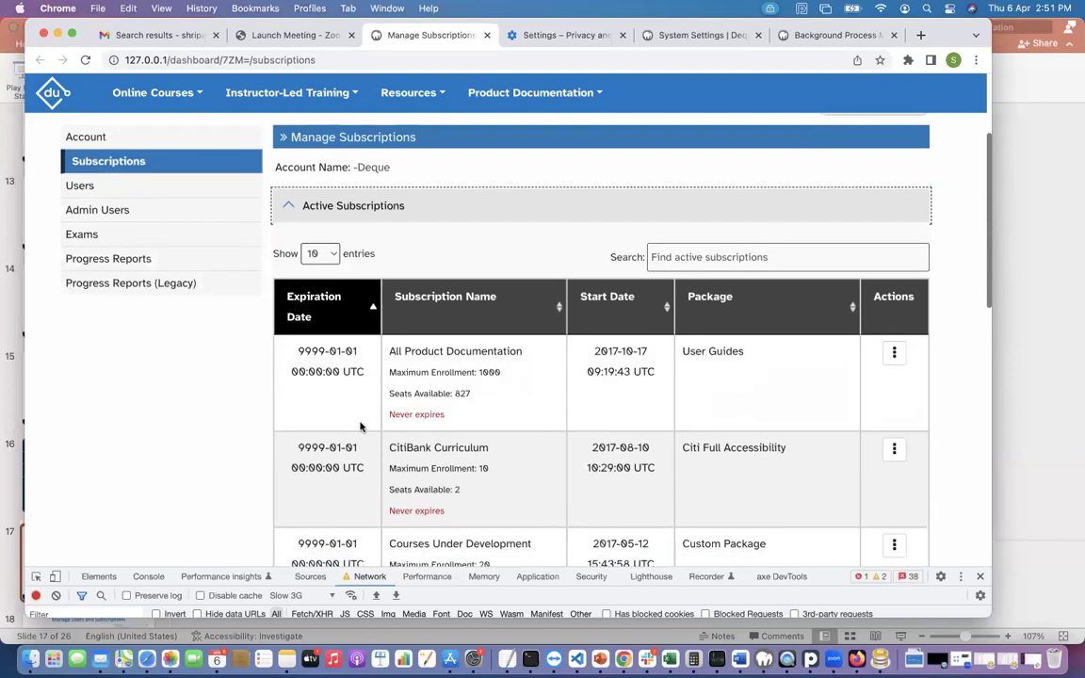
{"action": "scroll", "coordinate": [359, 427], "scroll_direction": "down", "scroll_amount": 1}
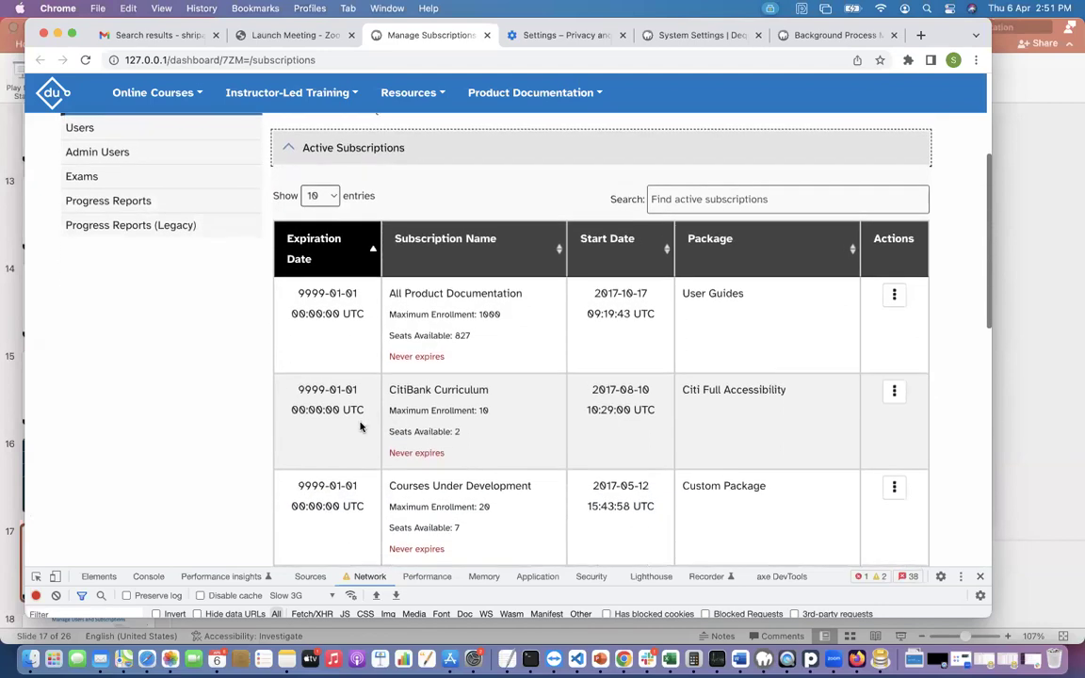
{"action": "scroll", "coordinate": [360, 427], "scroll_direction": "down", "scroll_amount": 1}
{"action": "scroll", "coordinate": [360, 427], "scroll_direction": "down", "scroll_amount": 1}
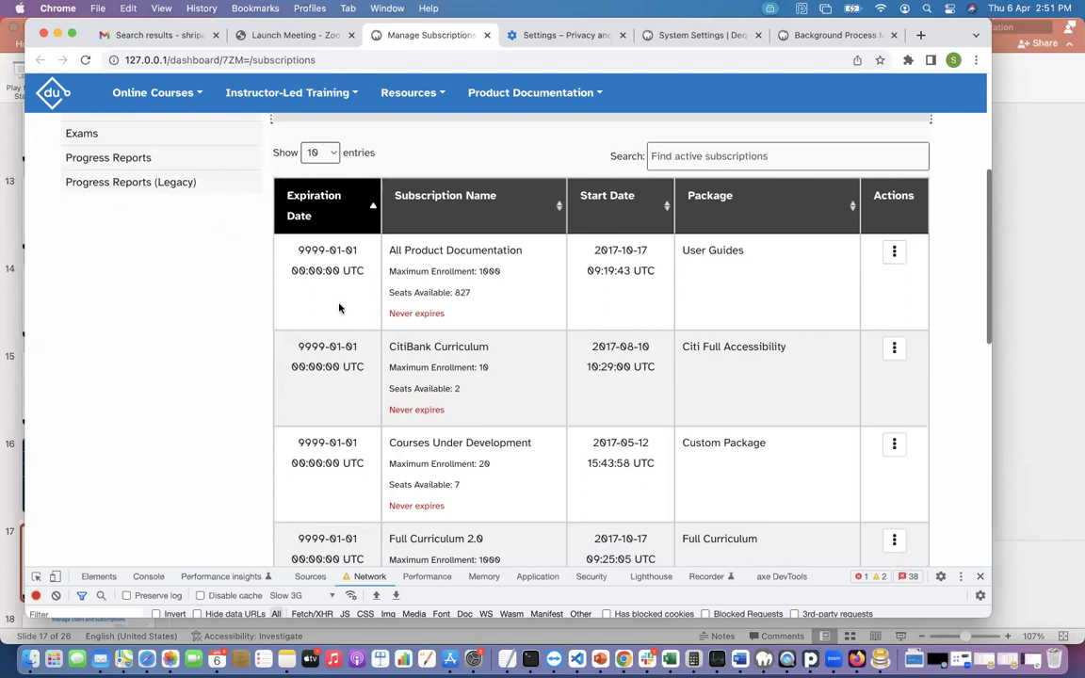
{"action": "scroll", "coordinate": [339, 308], "scroll_direction": "up", "scroll_amount": 1}
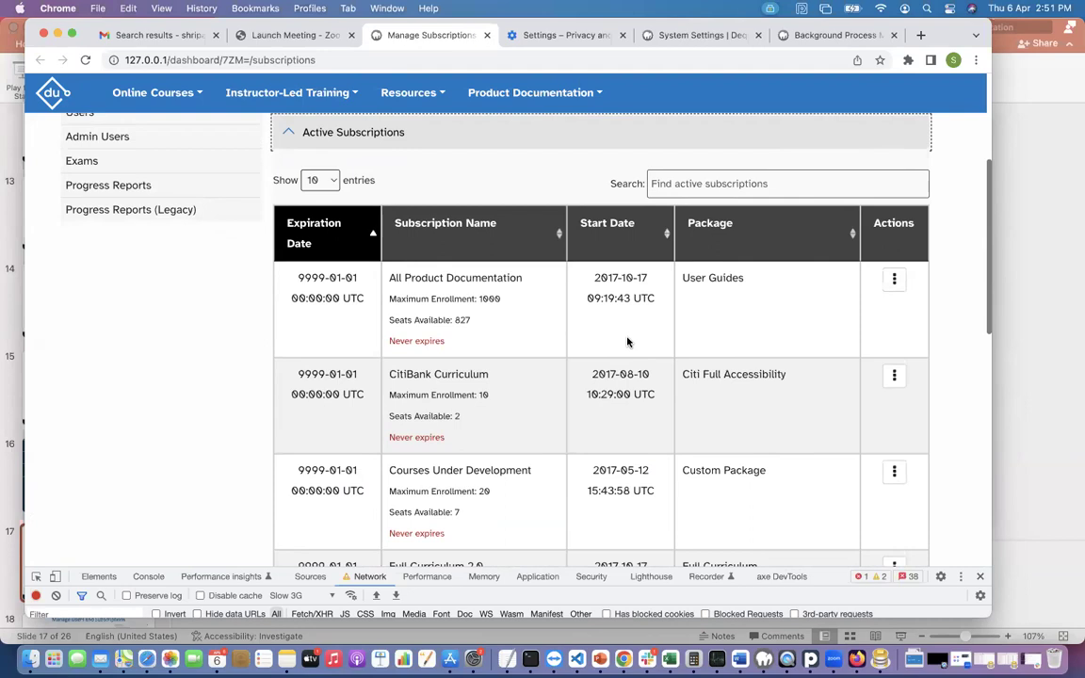
{"action": "scroll", "coordinate": [627, 342], "scroll_direction": "down", "scroll_amount": 5}
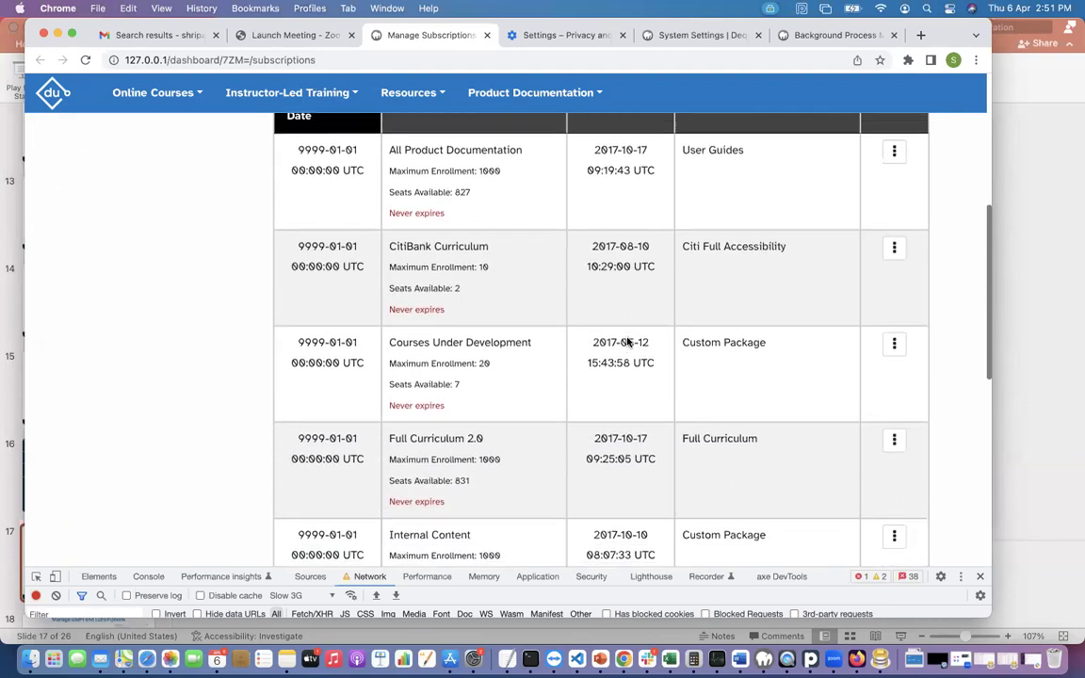
{"action": "scroll", "coordinate": [628, 336], "scroll_direction": "down", "scroll_amount": 2}
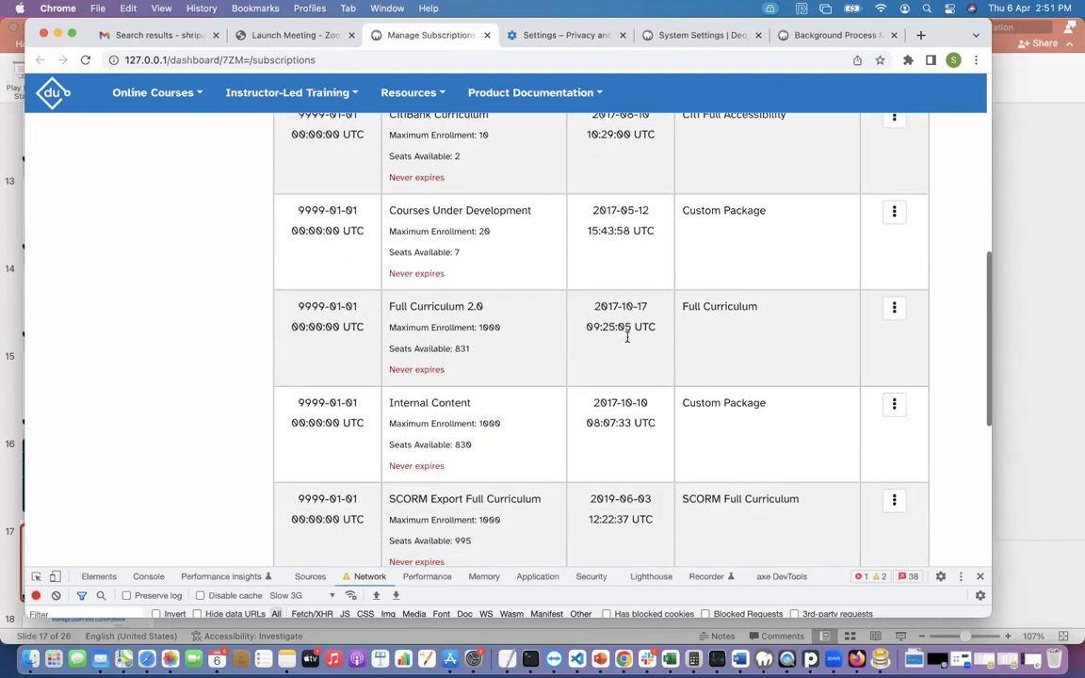
{"action": "scroll", "coordinate": [628, 339], "scroll_direction": "up", "scroll_amount": 5}
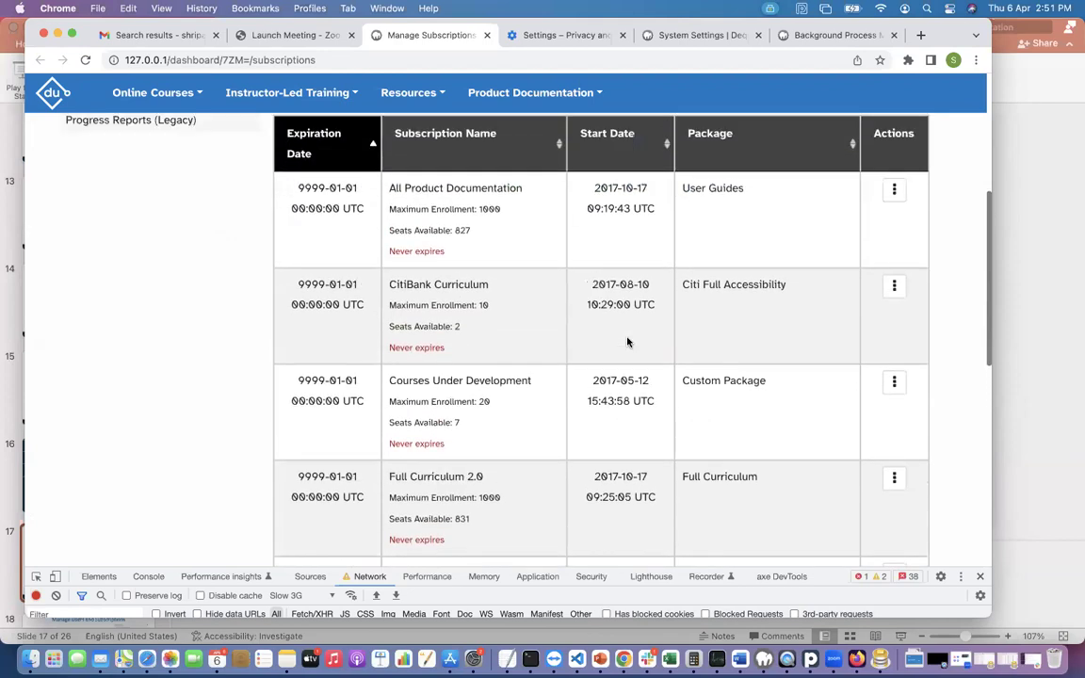
{"action": "scroll", "coordinate": [628, 341], "scroll_direction": "up", "scroll_amount": 1}
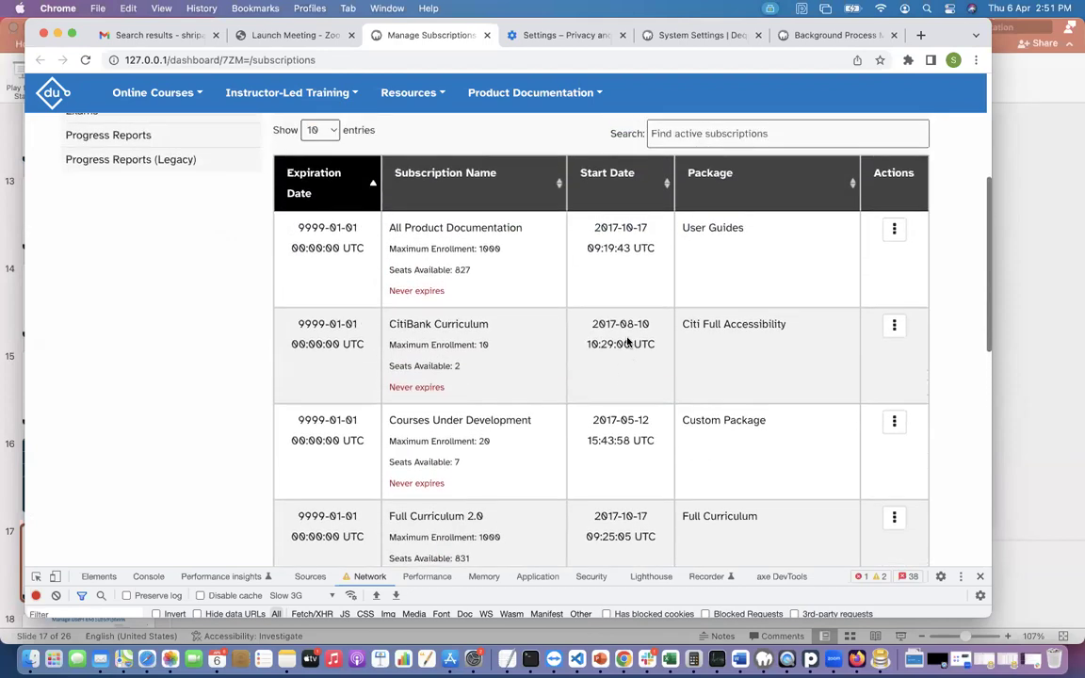
- Show the courses included in the Full Curriculum 2.0 subscription, look through the list, and close it
{"action": "scroll", "coordinate": [627, 341], "scroll_direction": "down", "scroll_amount": 4}
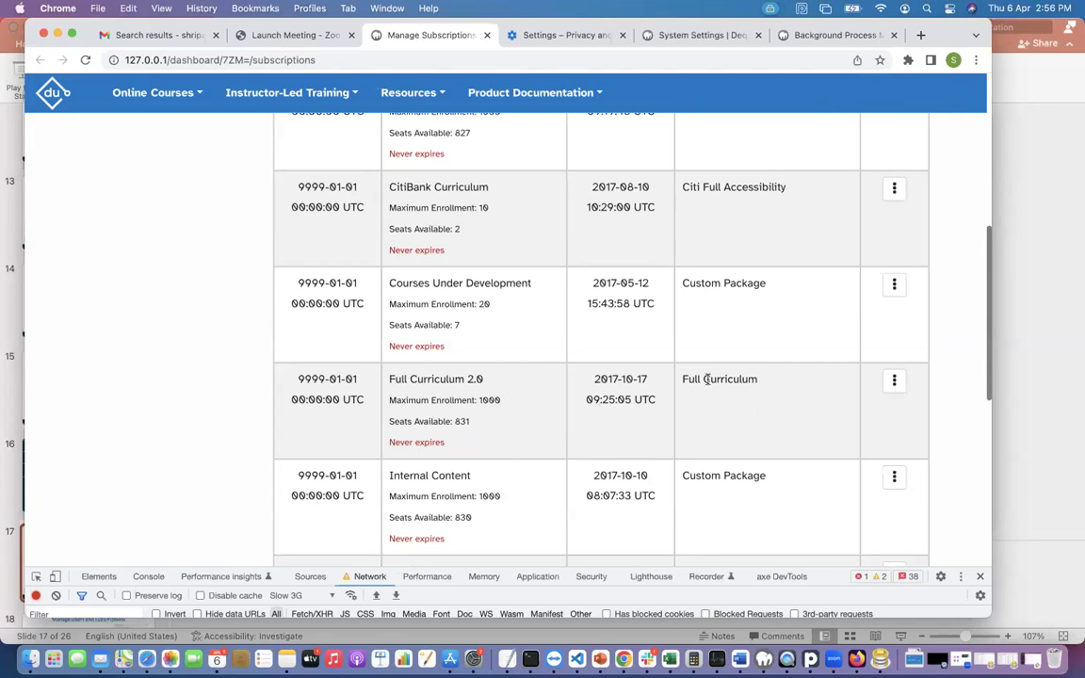
{"action": "left_click", "coordinate": [895, 382]}
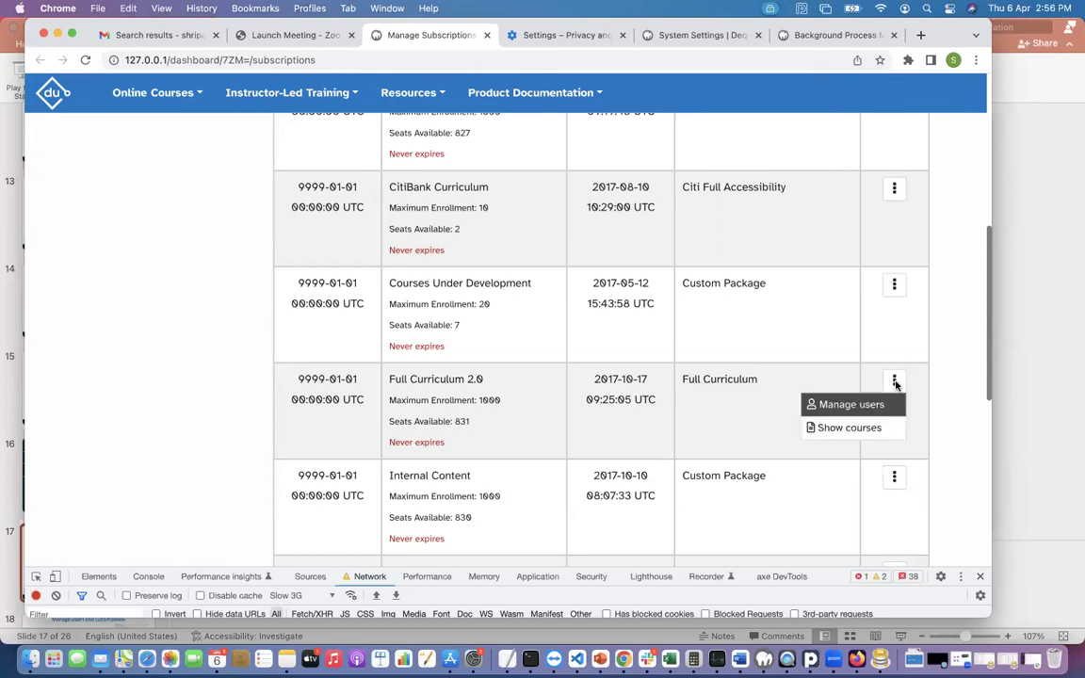
{"action": "left_click", "coordinate": [848, 429]}
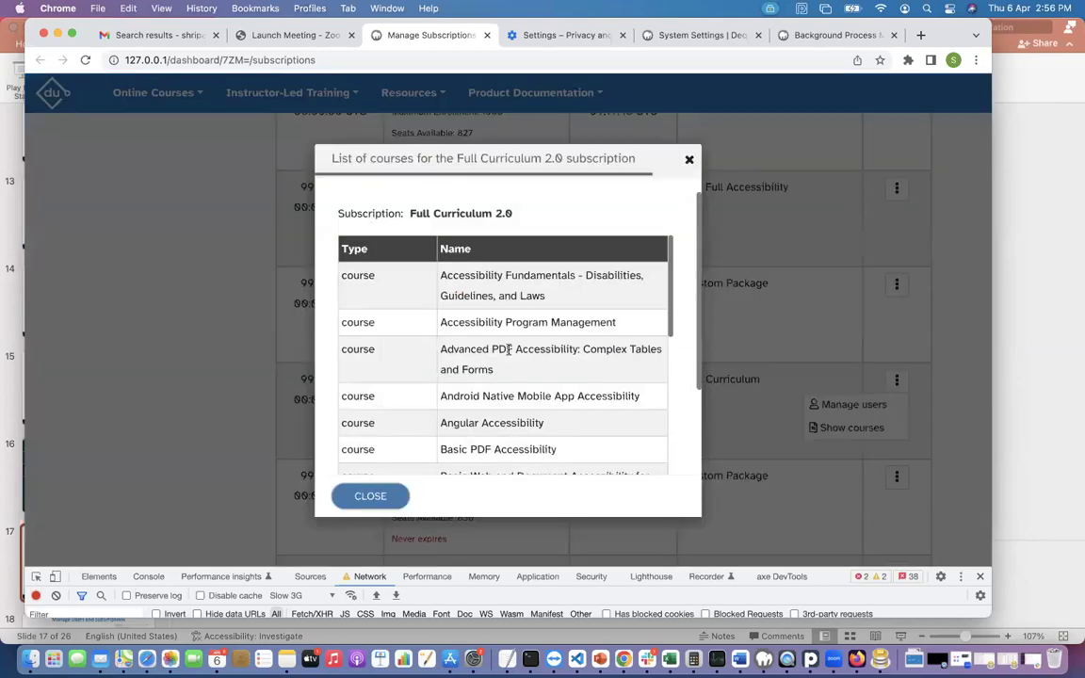
{"action": "scroll", "coordinate": [509, 350], "scroll_direction": "down", "scroll_amount": 1}
{"action": "scroll", "coordinate": [508, 349], "scroll_direction": "down", "scroll_amount": 5}
{"action": "scroll", "coordinate": [475, 299], "scroll_direction": "up", "scroll_amount": 5}
{"action": "left_click", "coordinate": [688, 160]}
- Open user management for the Full Curriculum 2.0 subscription and review its available seats and user list
{"action": "left_click", "coordinate": [892, 385]}
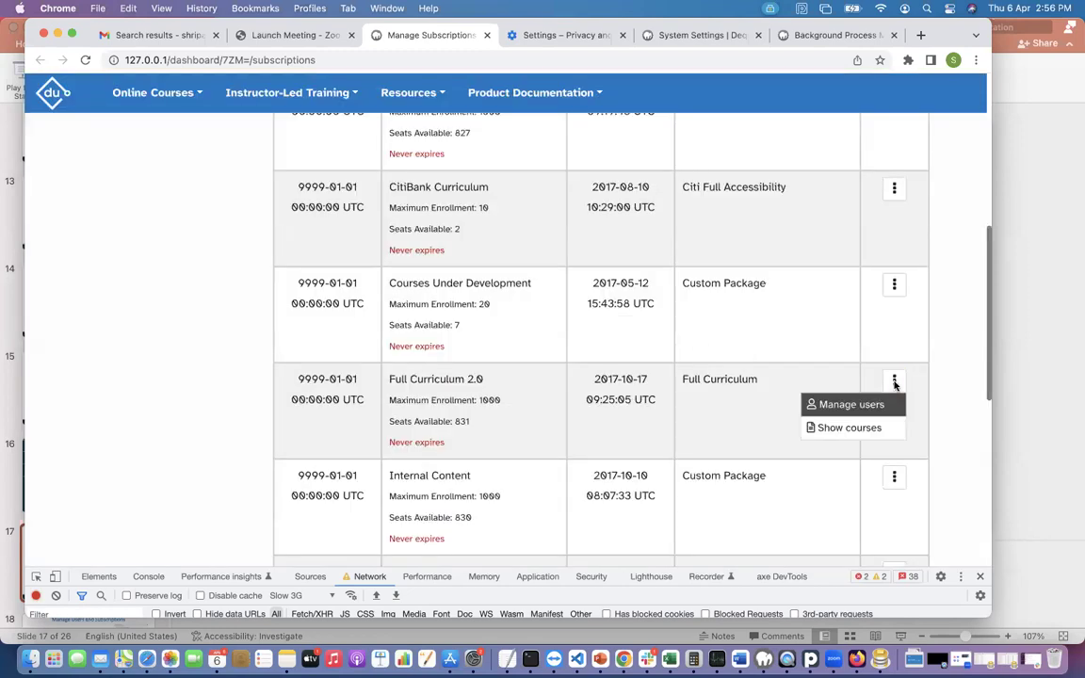
{"action": "left_click", "coordinate": [846, 405]}
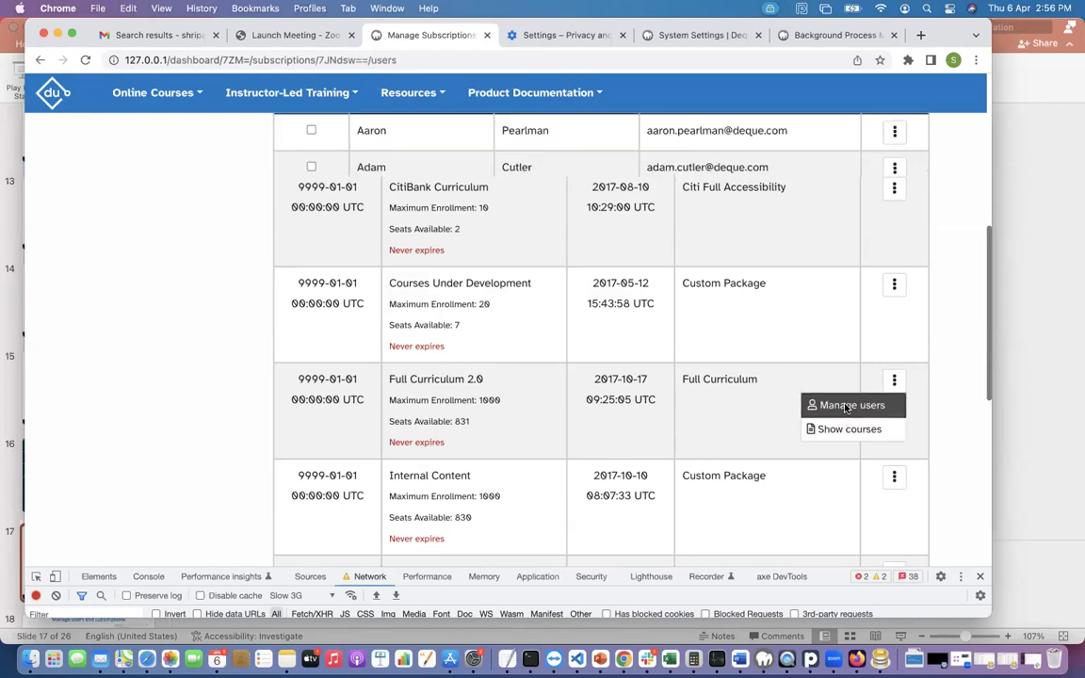
{"action": "scroll", "coordinate": [702, 341], "scroll_direction": "down", "scroll_amount": 5}
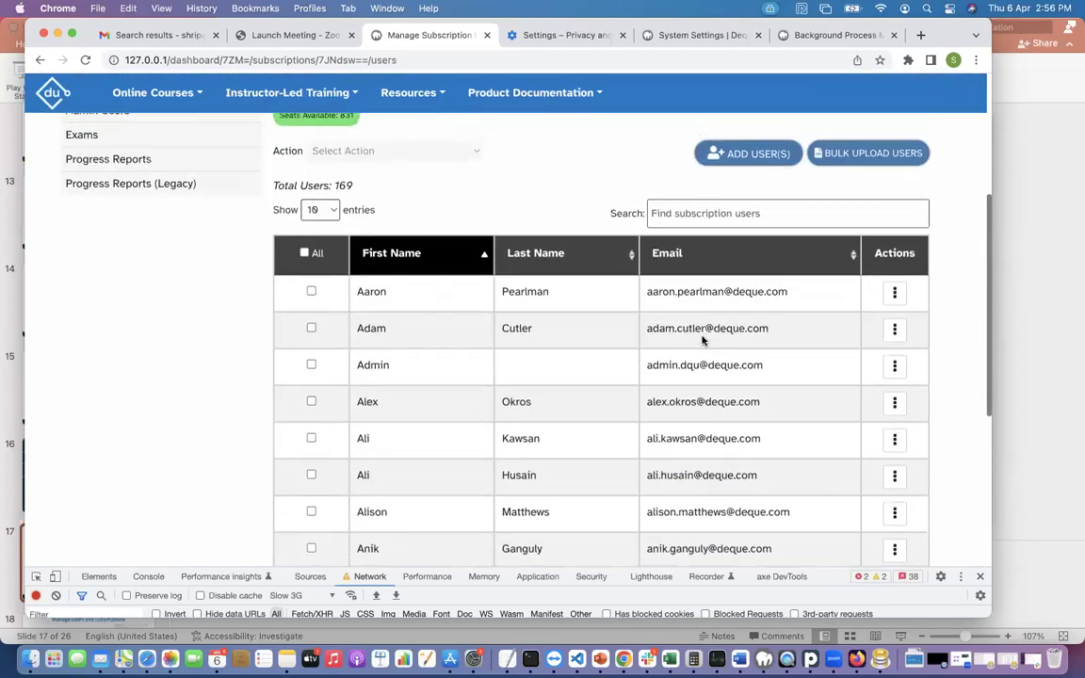
{"action": "scroll", "coordinate": [702, 339], "scroll_direction": "up", "scroll_amount": 1}
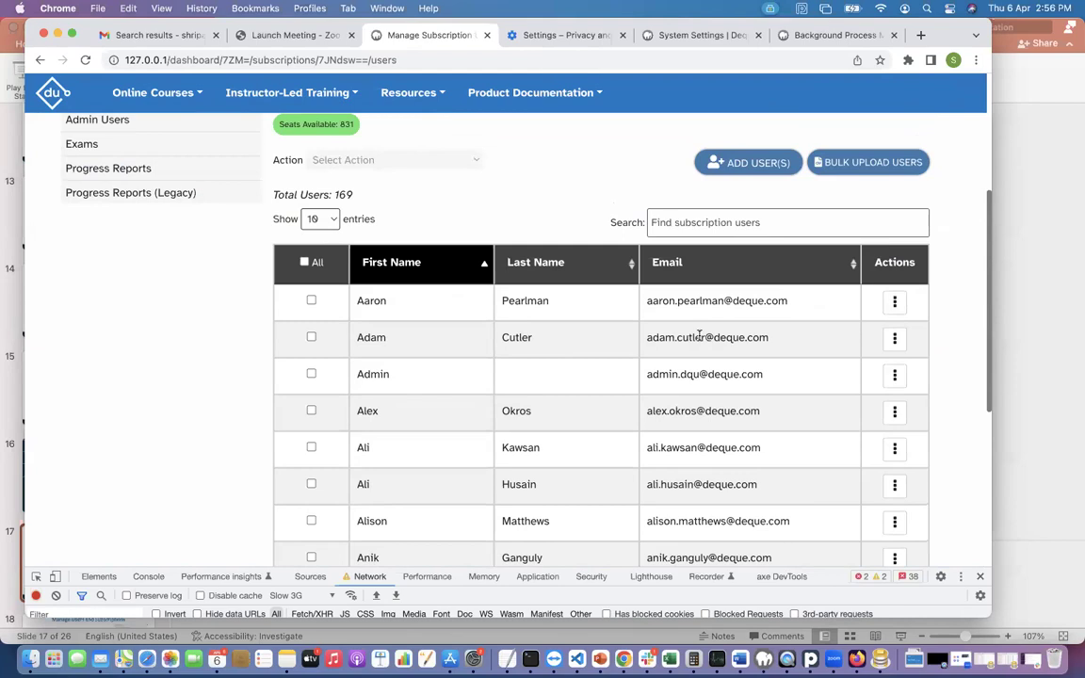
{"action": "scroll", "coordinate": [701, 337], "scroll_direction": "up", "scroll_amount": 2}
{"action": "scroll", "coordinate": [562, 263], "scroll_direction": "up", "scroll_amount": 1}
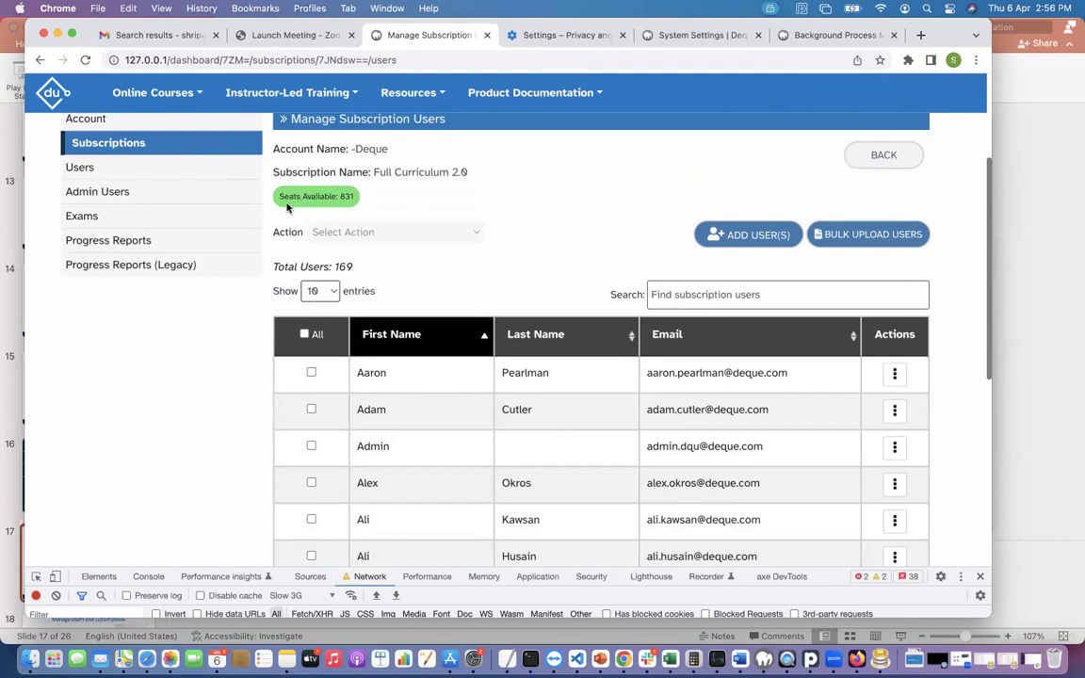
{"action": "scroll", "coordinate": [263, 189], "scroll_direction": "up", "scroll_amount": 1}
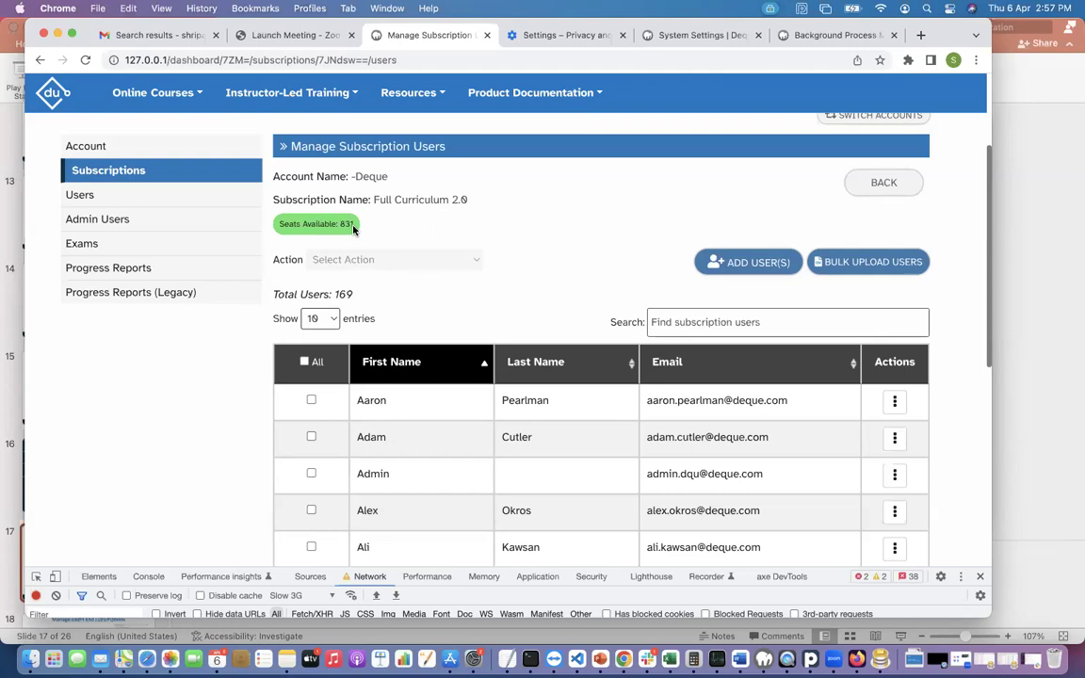
- Search existing users by partial first name and add all matches except the first one to the Full Curriculum 2.0 subscription
{"action": "left_click", "coordinate": [752, 265]}
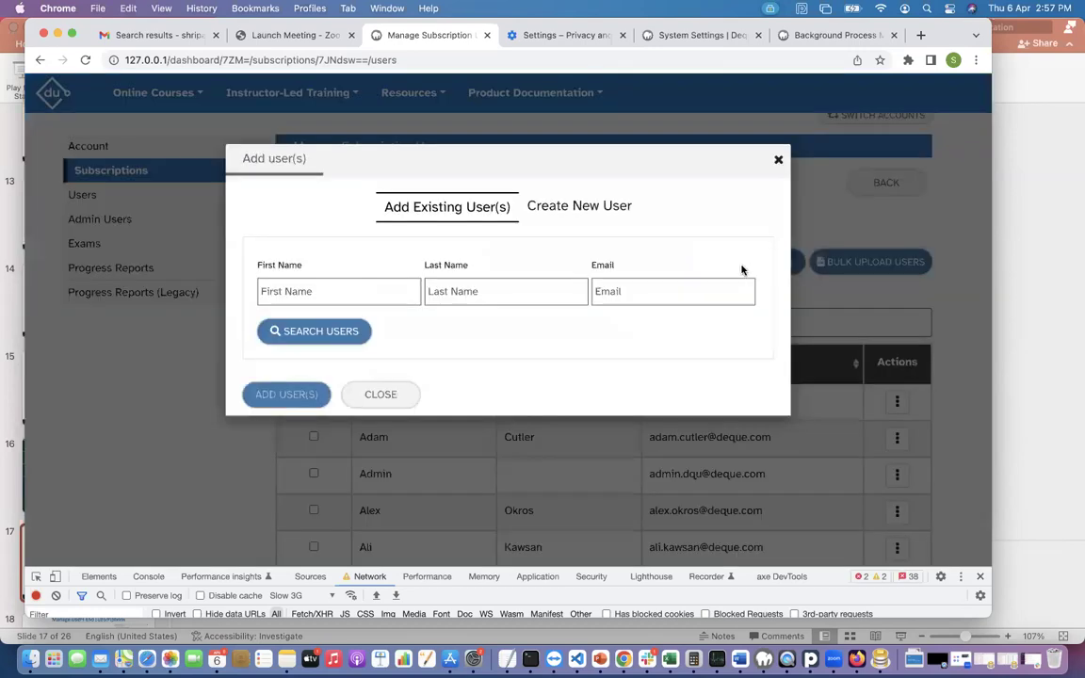
{"action": "left_click", "coordinate": [392, 295]}
{"action": "type", "text": "anir"}
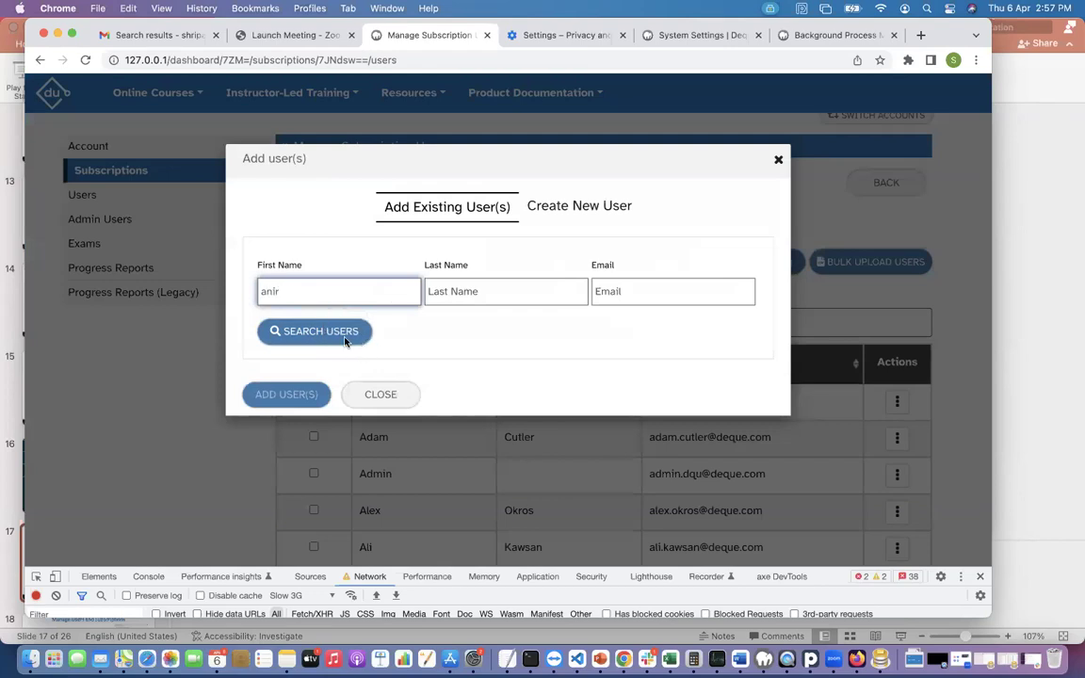
{"action": "left_click", "coordinate": [346, 341]}
{"action": "left_click", "coordinate": [271, 414]}
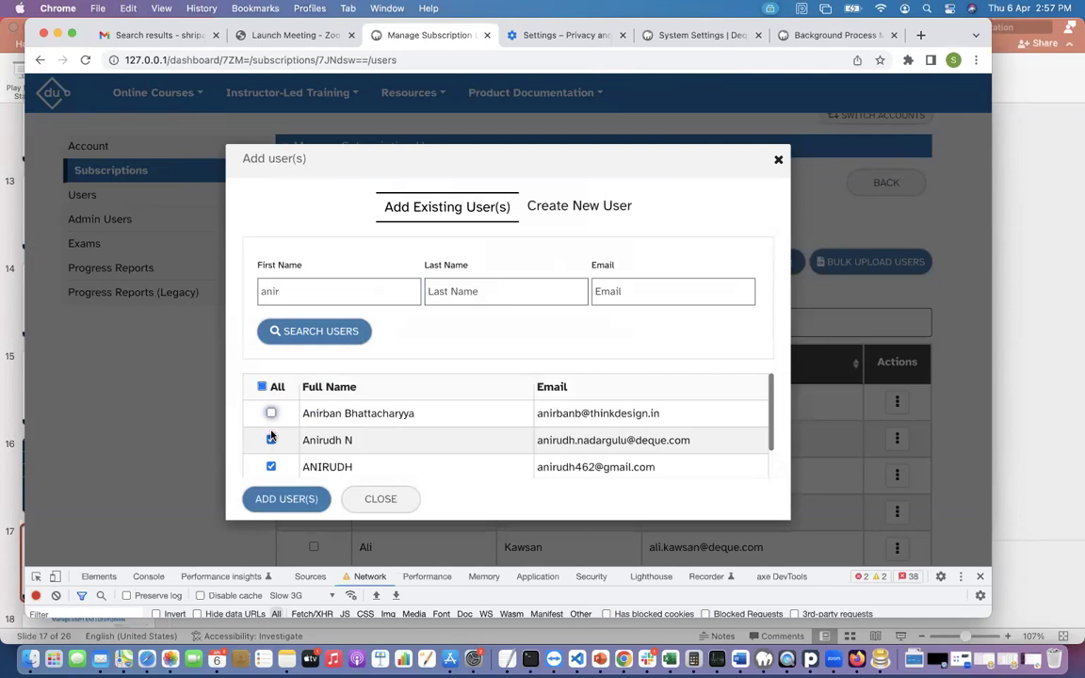
{"action": "left_click", "coordinate": [279, 501]}
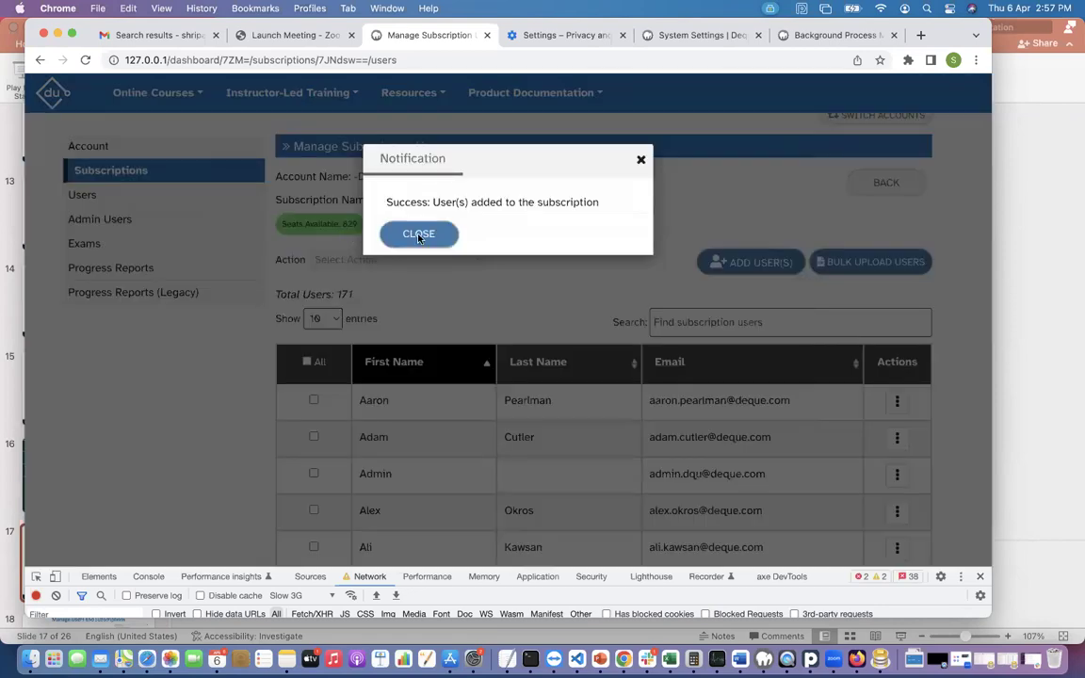
{"action": "left_click", "coordinate": [414, 234]}
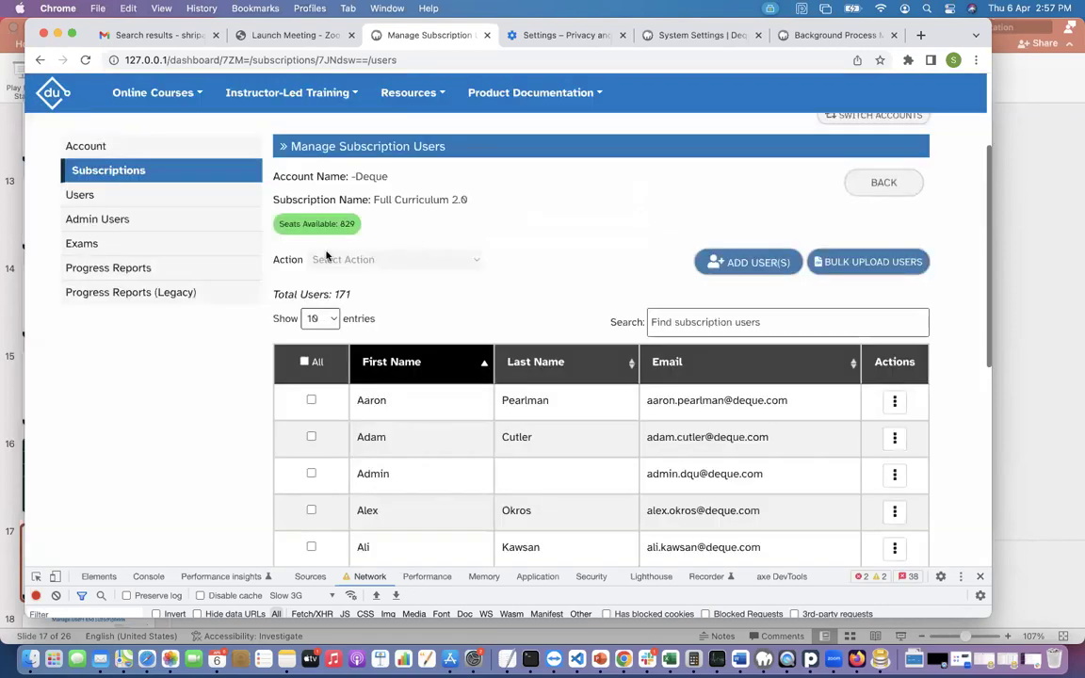
- Check the available seats and filter the subscription's users by the newly added users' partial first name
{"action": "double_click", "coordinate": [347, 223]}
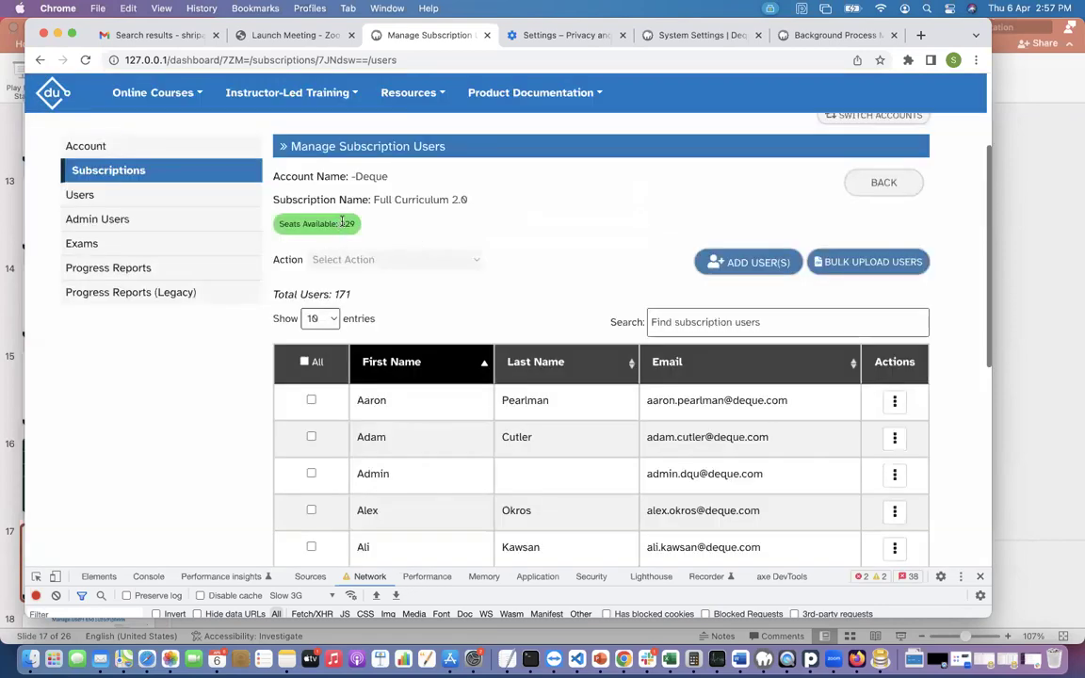
{"action": "left_click", "coordinate": [655, 321]}
{"action": "type", "text": "a"}
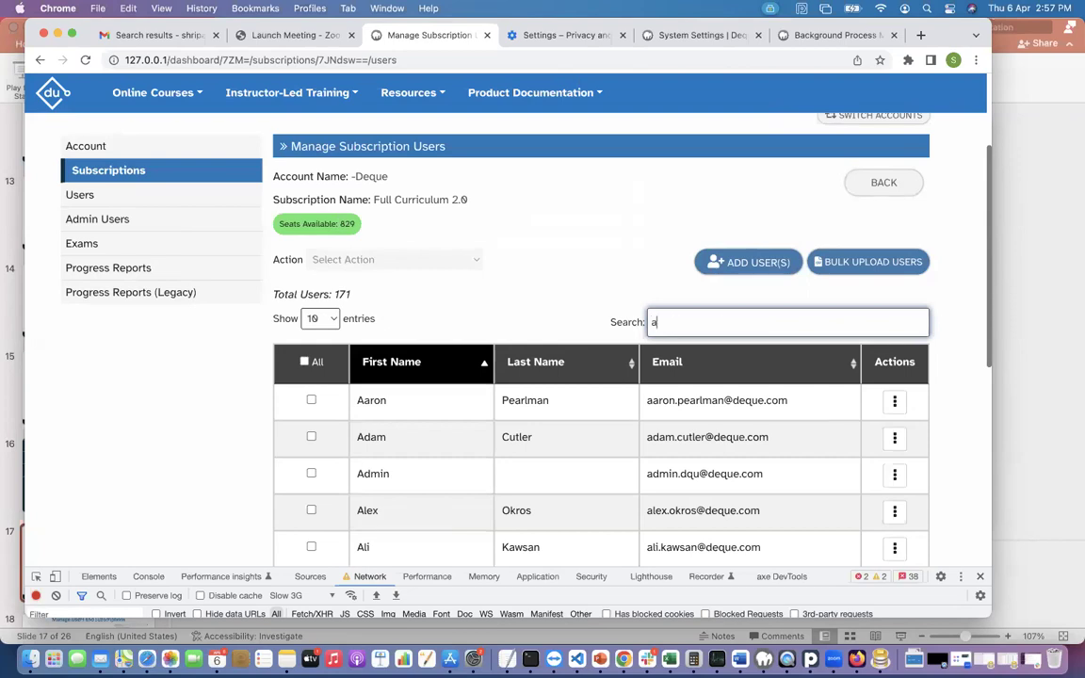
{"action": "type", "text": "ni"}
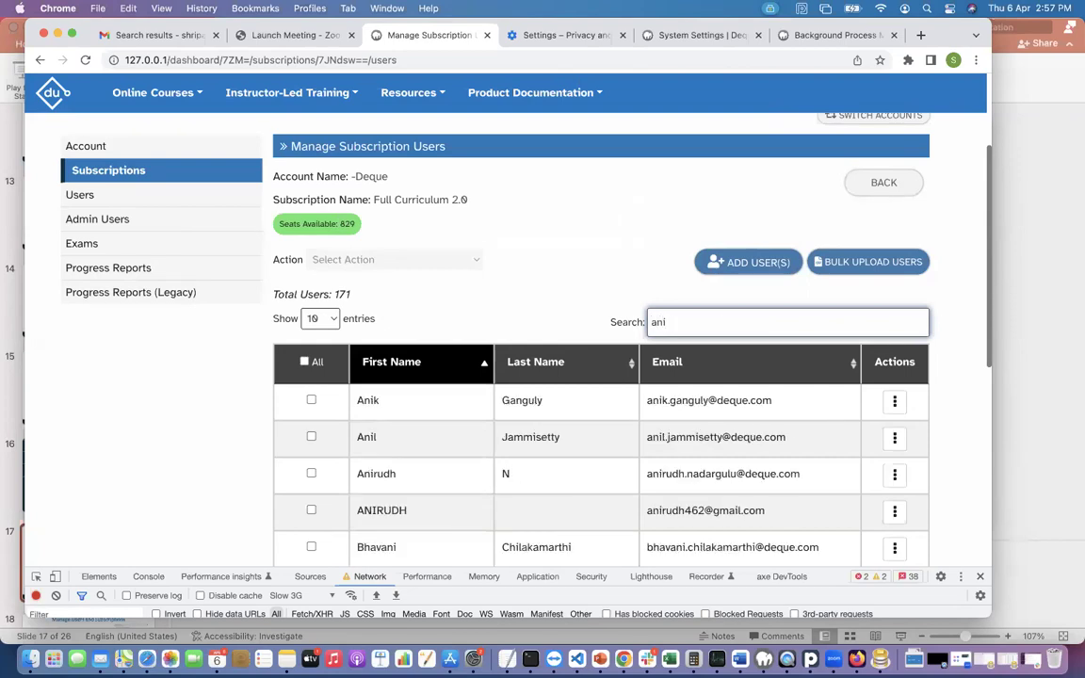
{"action": "type", "text": "r"}
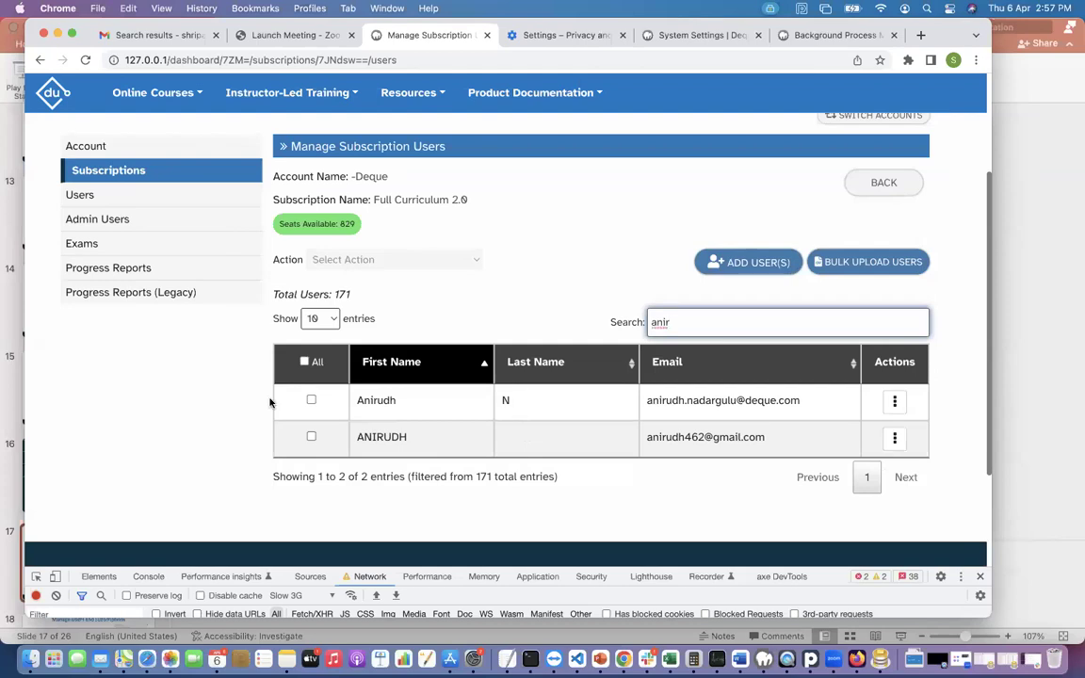
- Select both filtered users and remove them from the Full Curriculum 2.0 subscription
{"action": "left_click", "coordinate": [311, 400]}
{"action": "left_click", "coordinate": [310, 436]}
{"action": "left_click", "coordinate": [353, 259]}
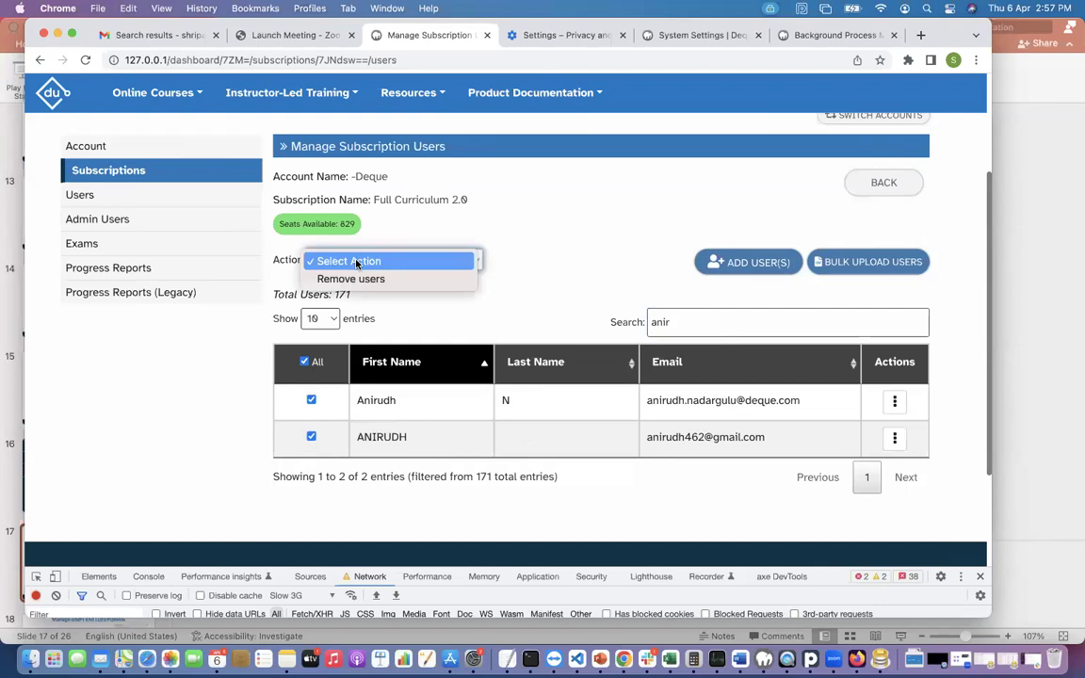
{"action": "left_click", "coordinate": [353, 279]}
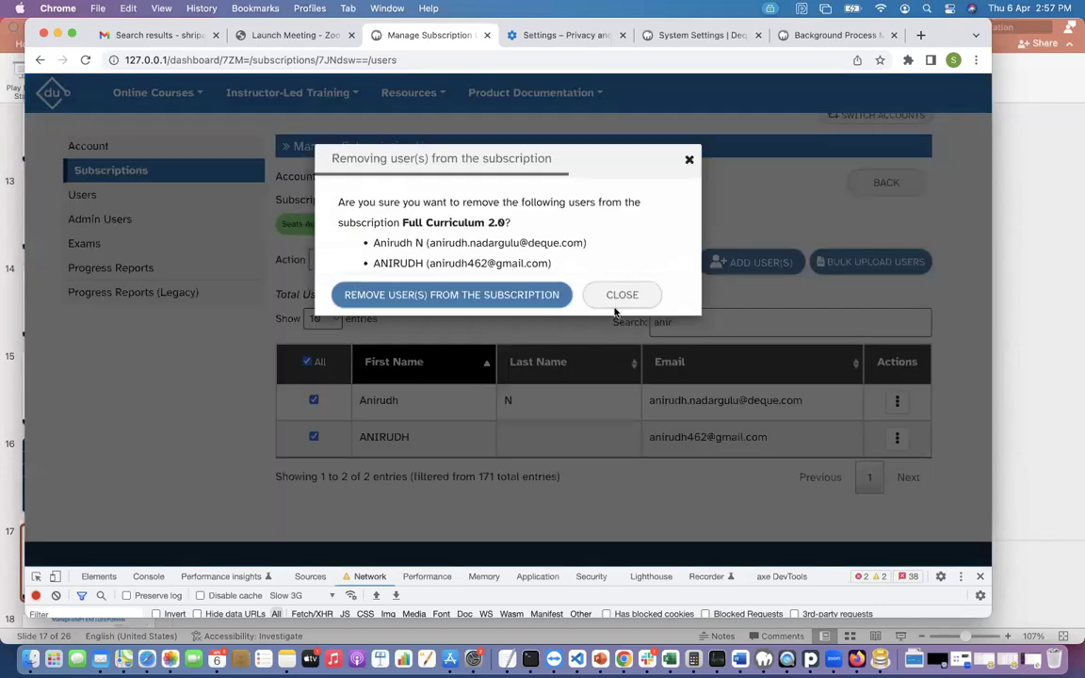
{"action": "left_click", "coordinate": [517, 295]}
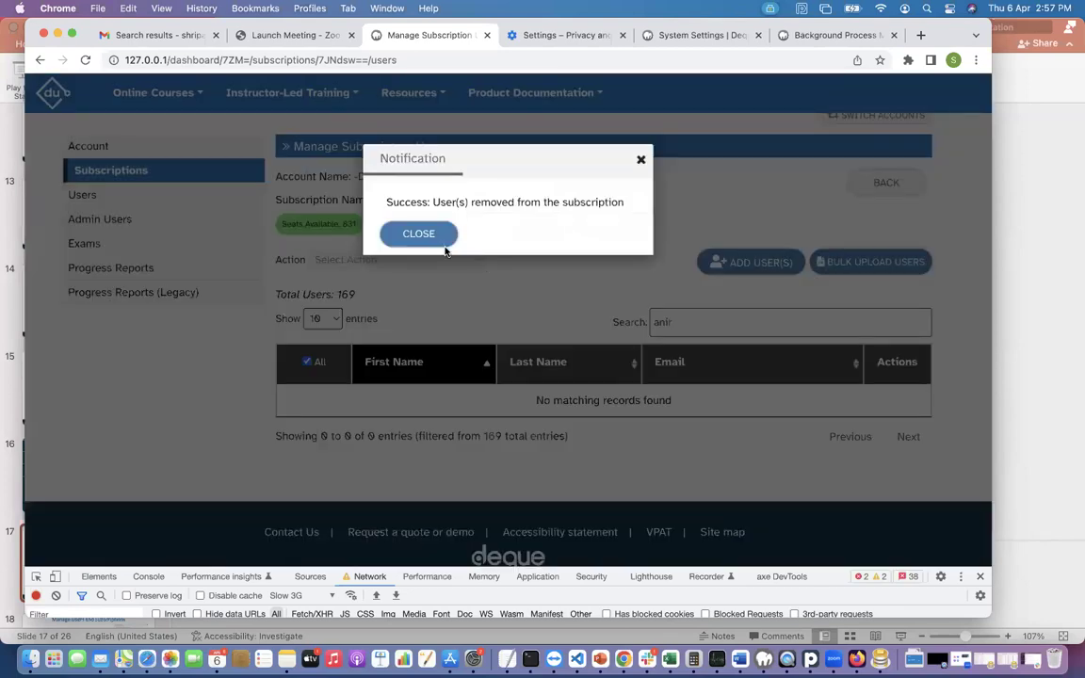
{"action": "left_click", "coordinate": [443, 243]}
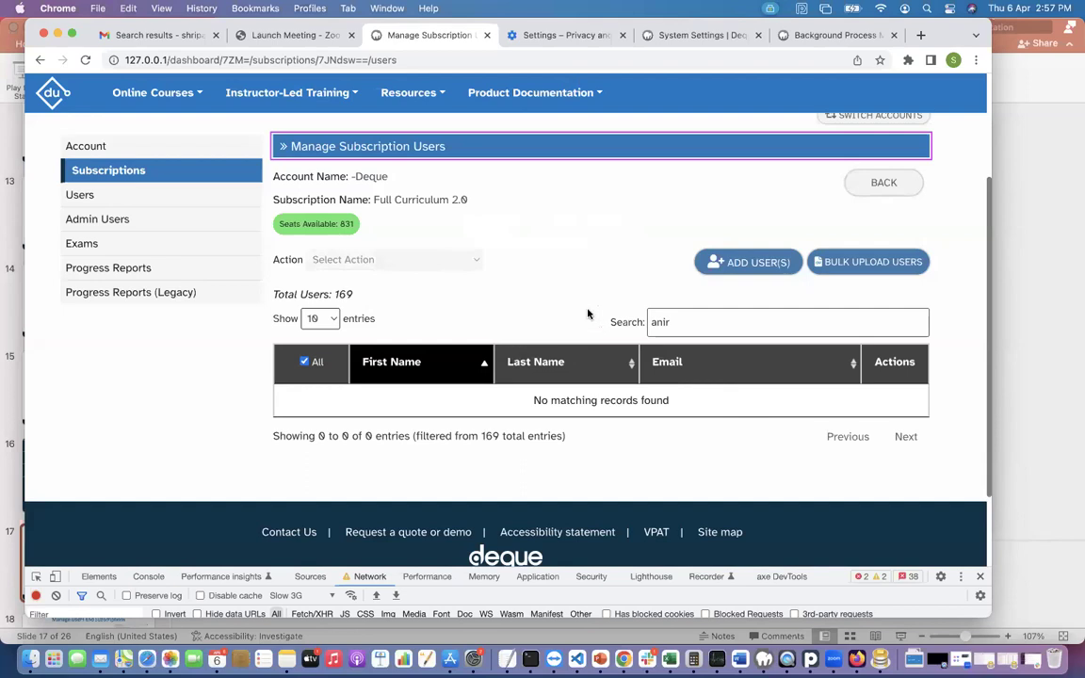
- Clear the search filter to list all of the subscription's users
{"action": "left_click", "coordinate": [686, 329]}
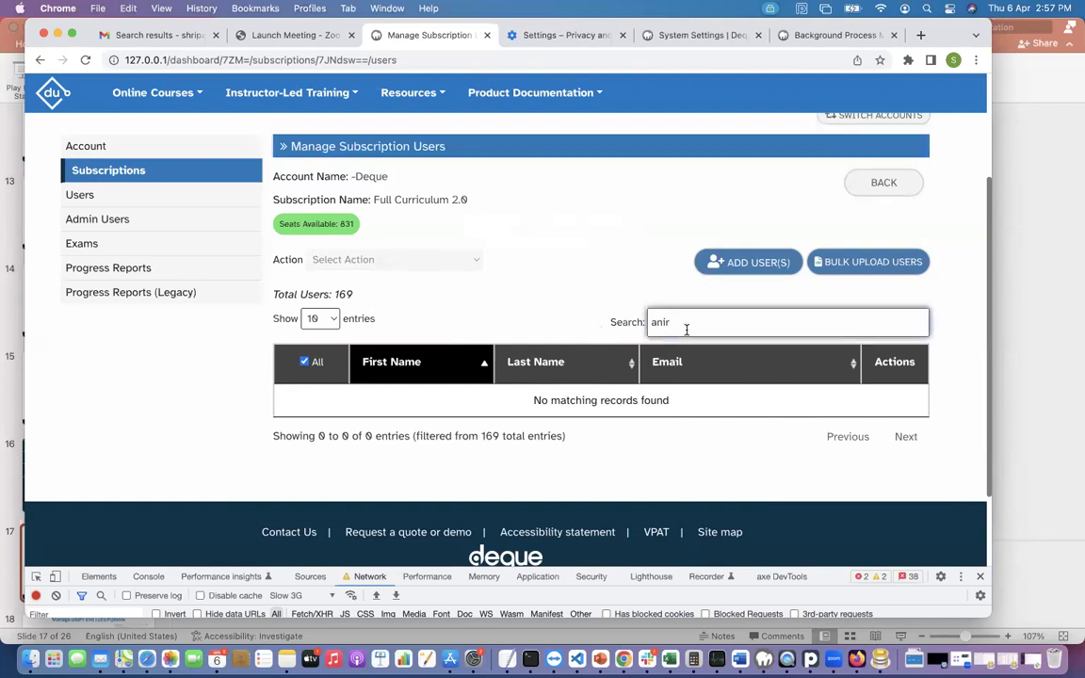
{"action": "key", "text": "BackSpace"}
{"action": "key", "text": "BackSpace"}
{"action": "key", "text": "BackSpace"}
{"action": "key", "text": "BackSpace"}
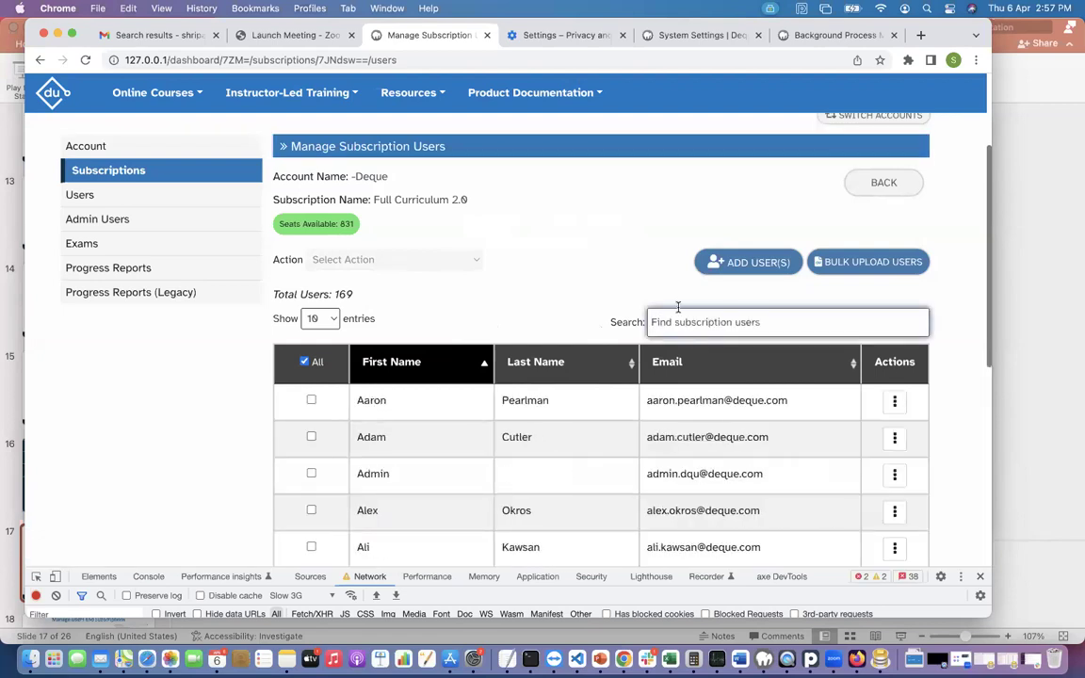
- Show the form for creating and subscribing a new user, and close it without adding anyone
{"action": "left_click", "coordinate": [741, 265]}
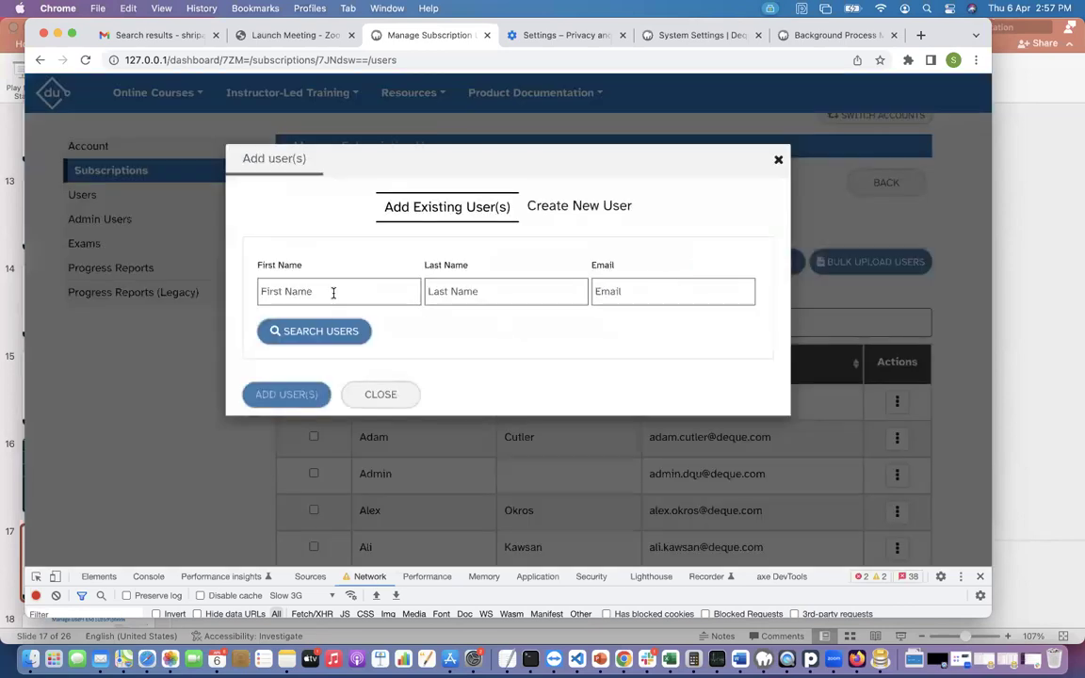
{"action": "left_click", "coordinate": [585, 207]}
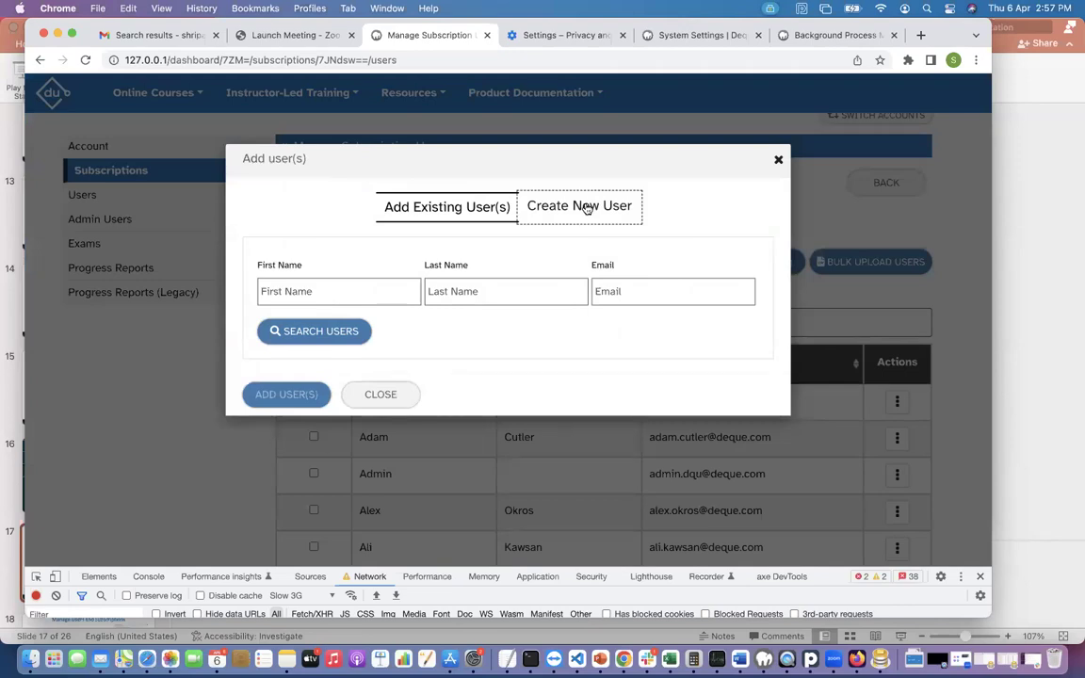
{"action": "left_click", "coordinate": [777, 160]}
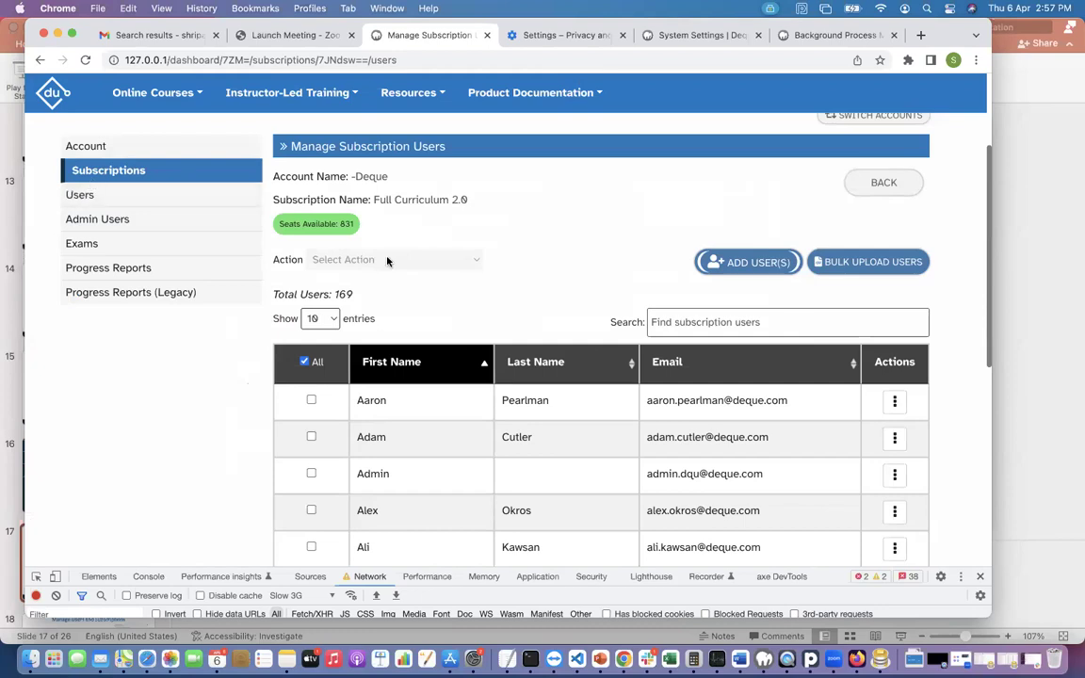
{"action": "left_click", "coordinate": [713, 261]}
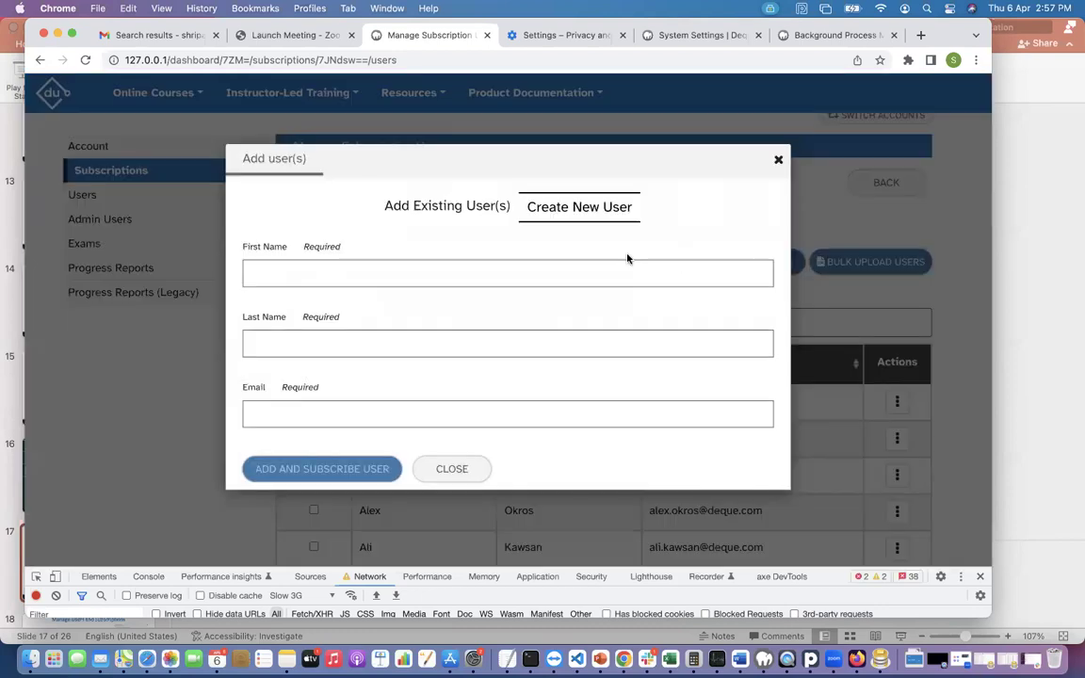
{"action": "left_click", "coordinate": [510, 273]}
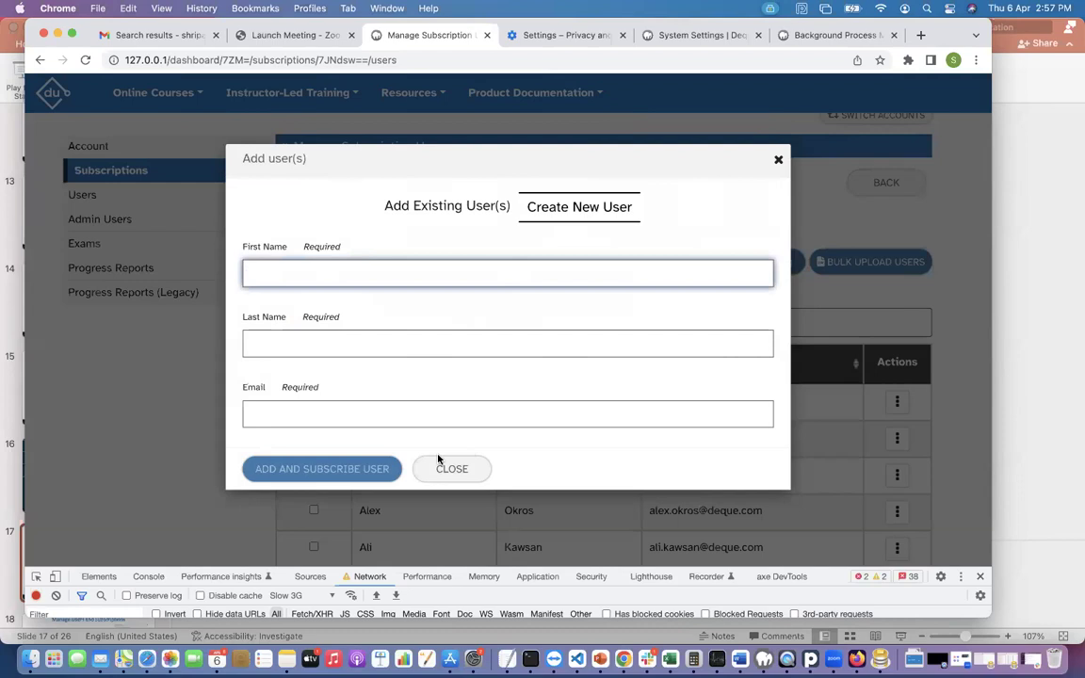
{"action": "left_click", "coordinate": [472, 471]}
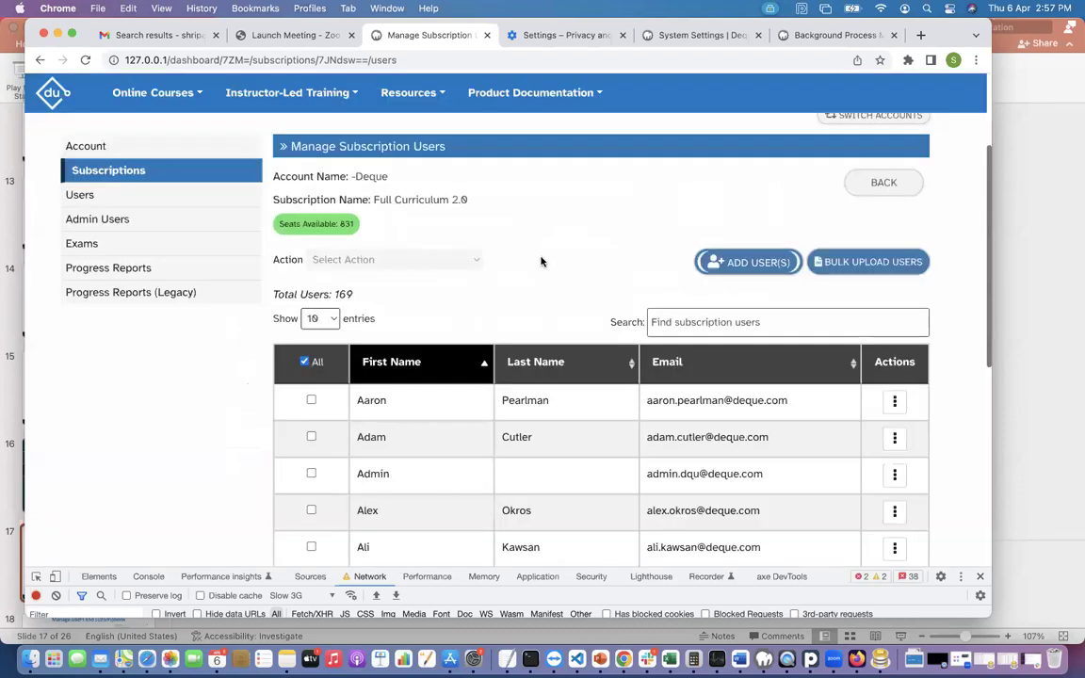
- Look through the subscription's user list and show the actions available for the first user
{"action": "scroll", "coordinate": [535, 381], "scroll_direction": "down", "scroll_amount": 2}
{"action": "scroll", "coordinate": [535, 381], "scroll_direction": "down", "scroll_amount": 2}
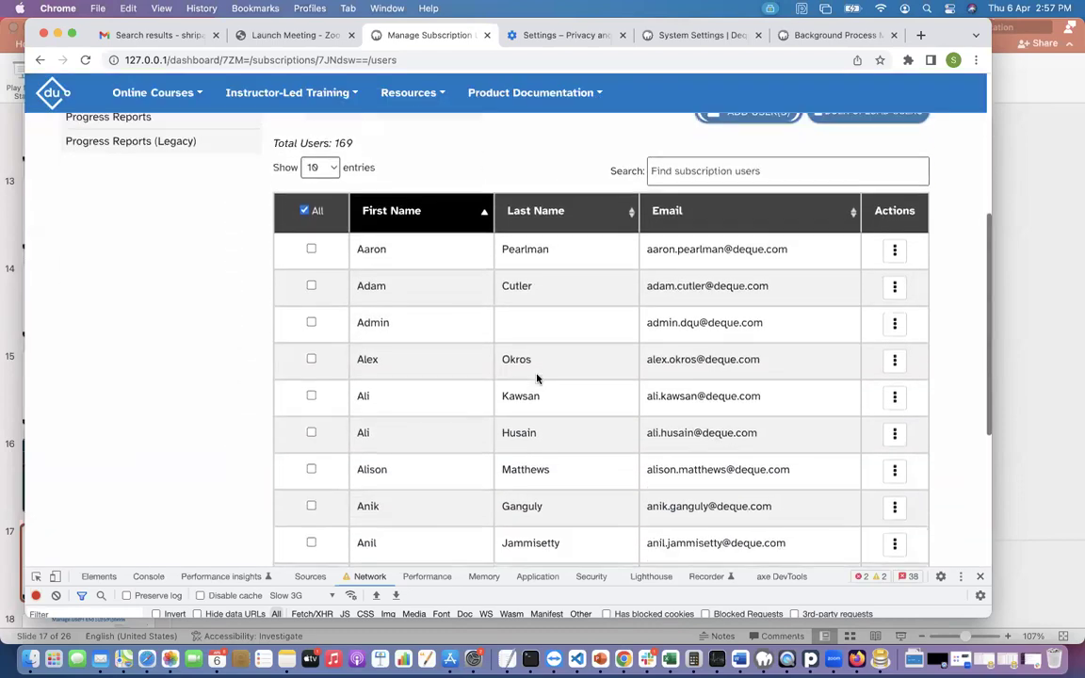
{"action": "scroll", "coordinate": [836, 256], "scroll_direction": "down", "scroll_amount": 1}
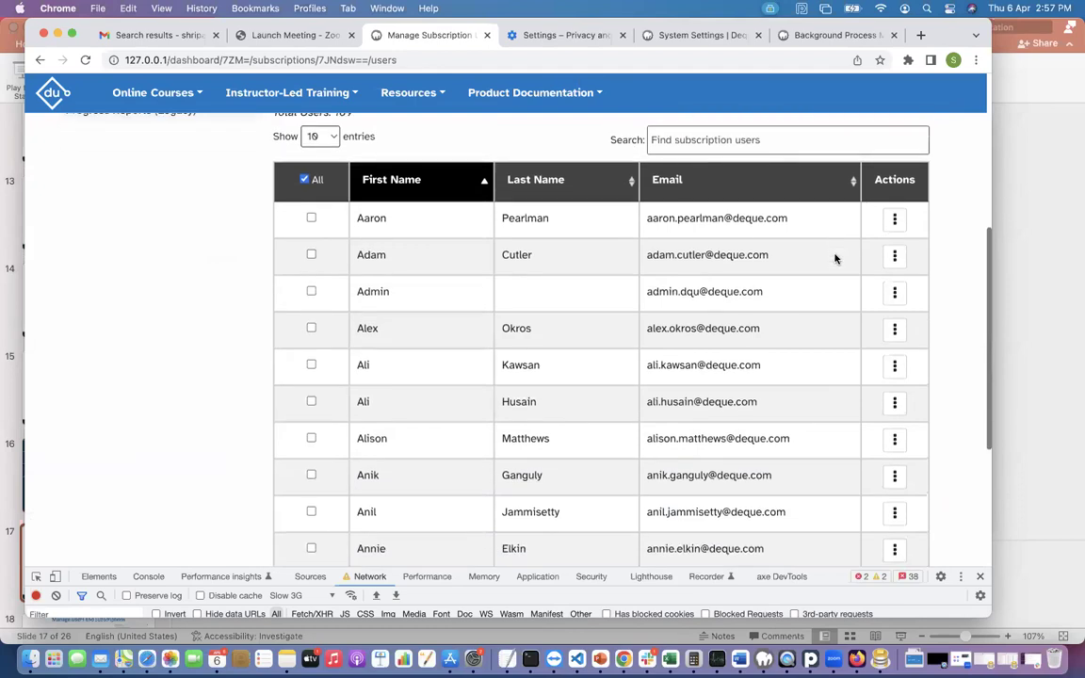
{"action": "left_click", "coordinate": [894, 220]}
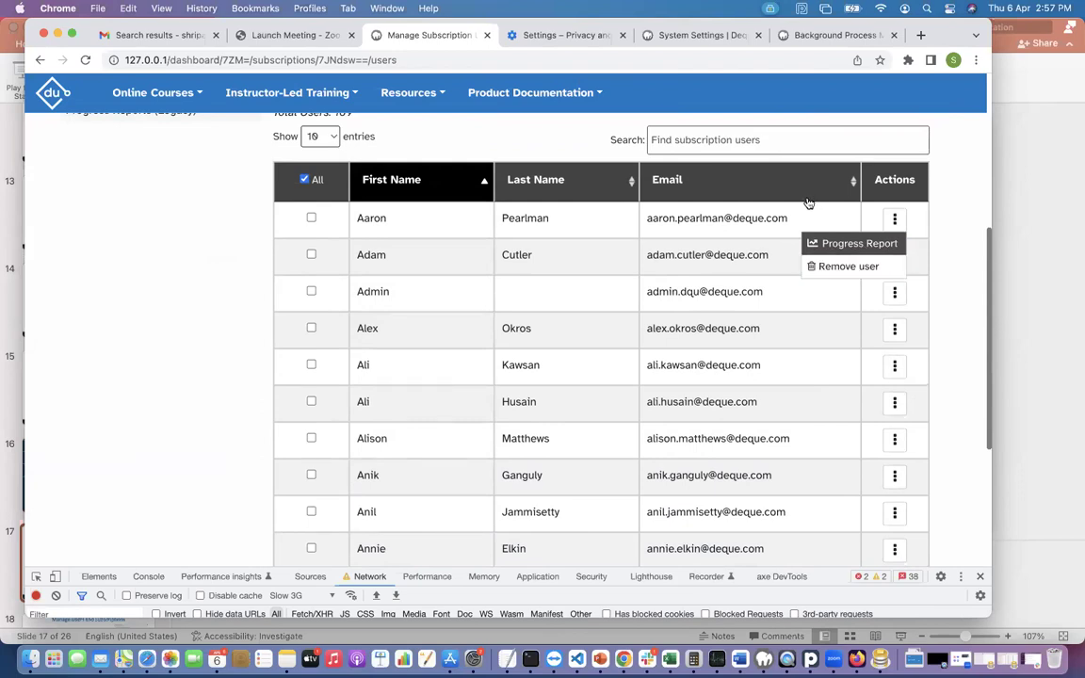
- Filter the subscription's users by a partial name and open the second matching user's progress report
{"action": "left_click", "coordinate": [784, 140]}
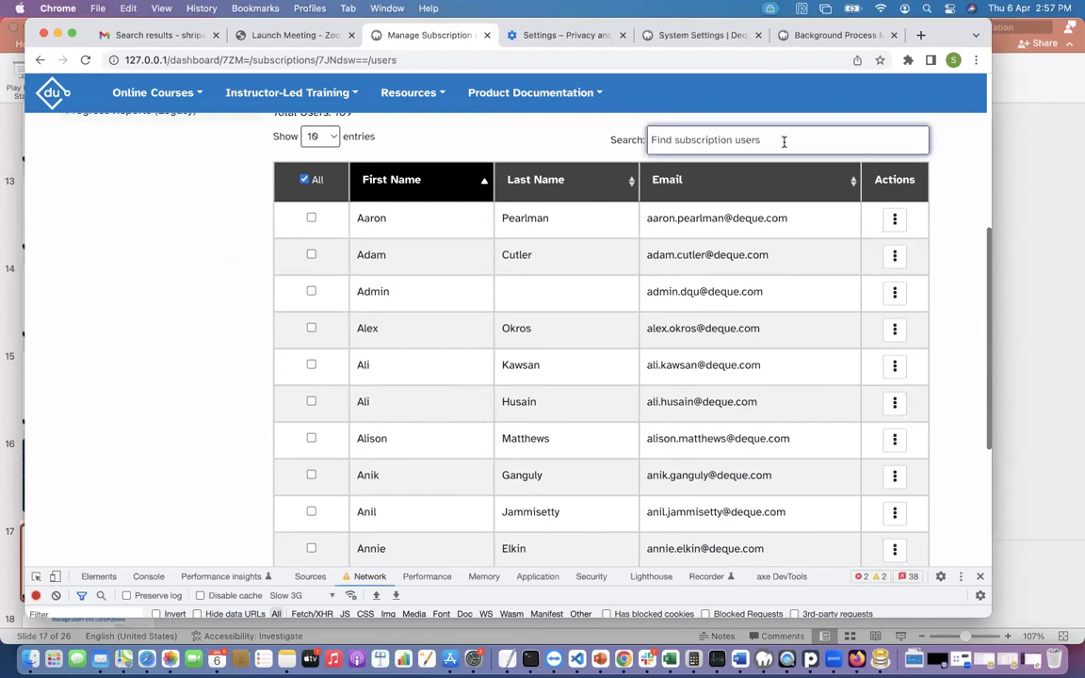
{"action": "type", "text": "somesh"}
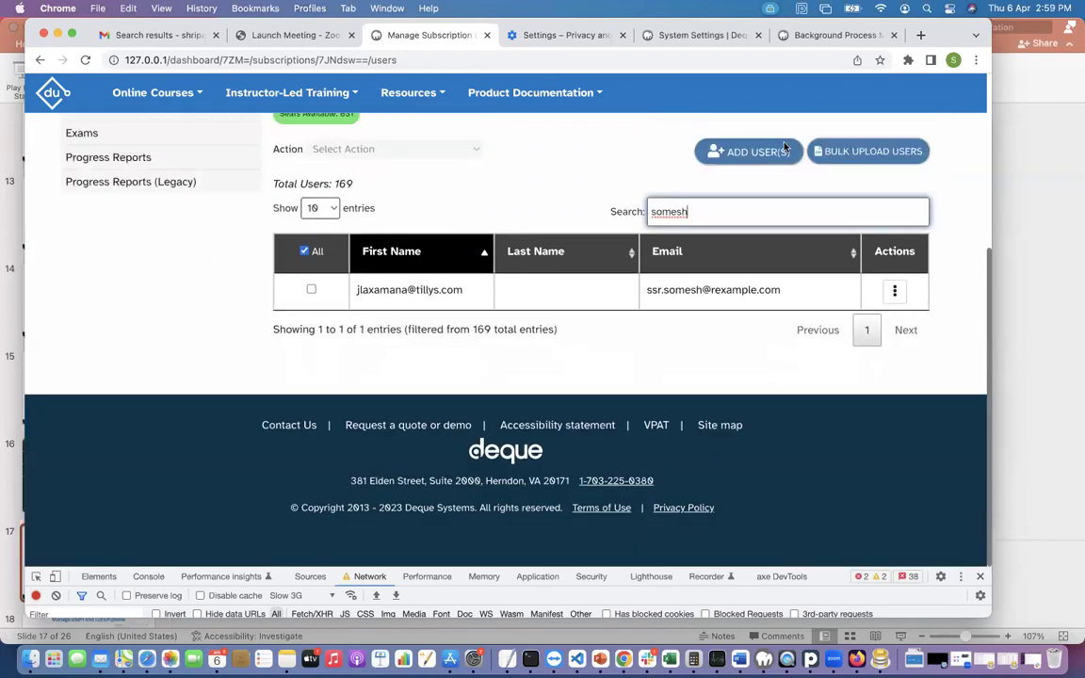
{"action": "key", "text": "BackSpace"}
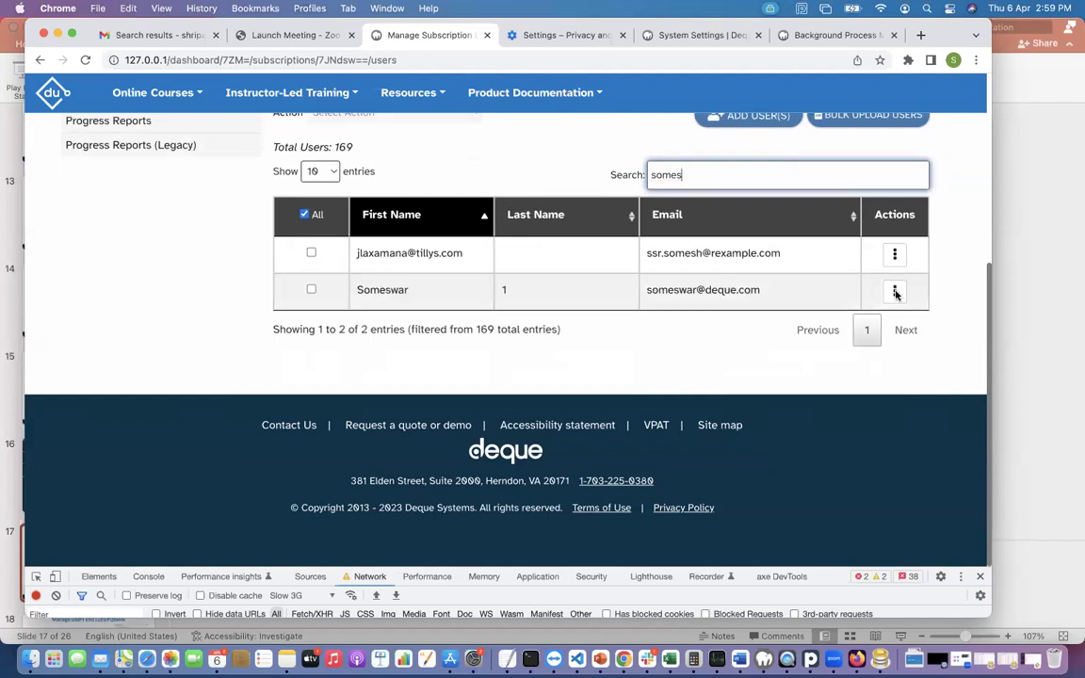
{"action": "left_click", "coordinate": [895, 291]}
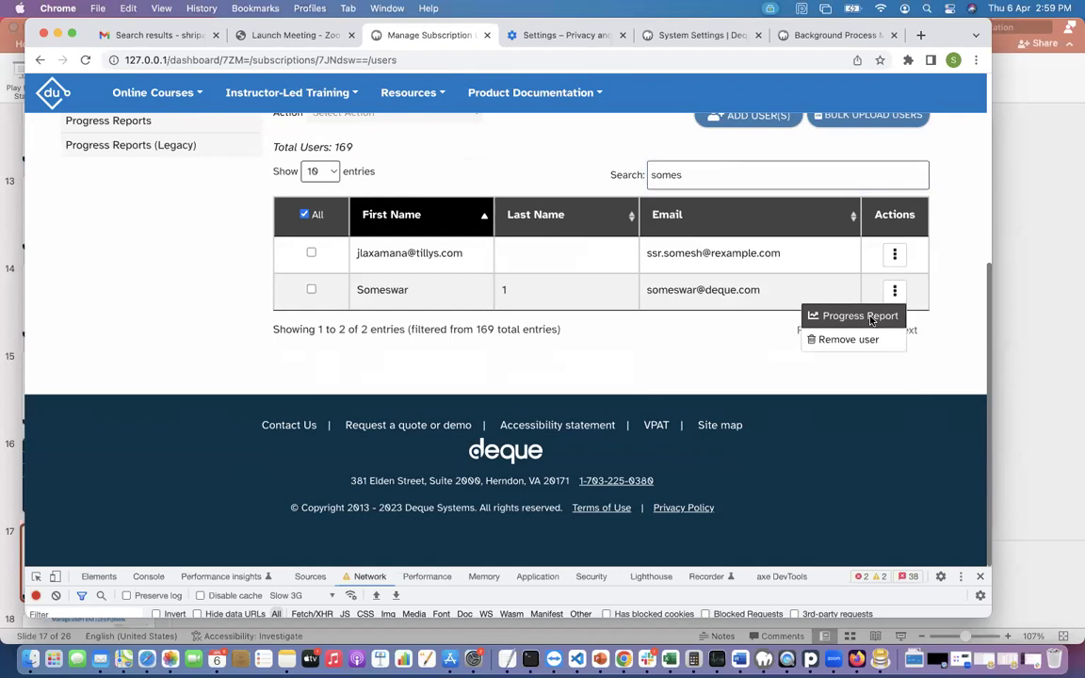
{"action": "left_click", "coordinate": [859, 316]}
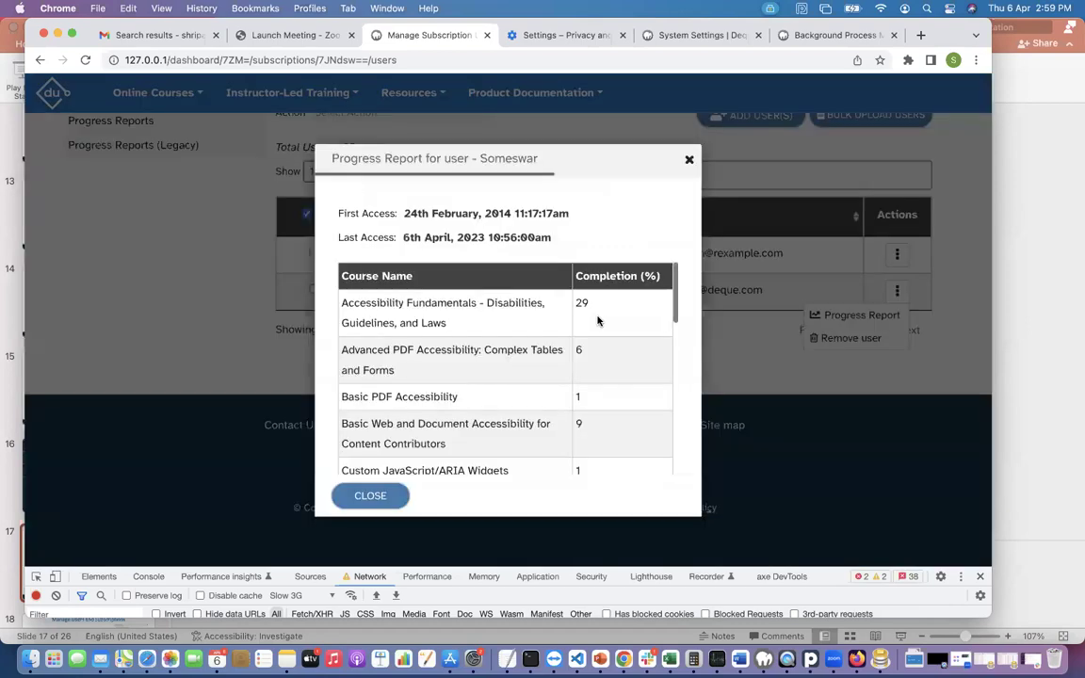
- Examine the access dates and per-course completion percentages in the user's progress report, and close it
{"action": "scroll", "coordinate": [513, 390], "scroll_direction": "down", "scroll_amount": 2}
{"action": "scroll", "coordinate": [513, 390], "scroll_direction": "up", "scroll_amount": 2}
{"action": "scroll", "coordinate": [549, 340], "scroll_direction": "down", "scroll_amount": 5}
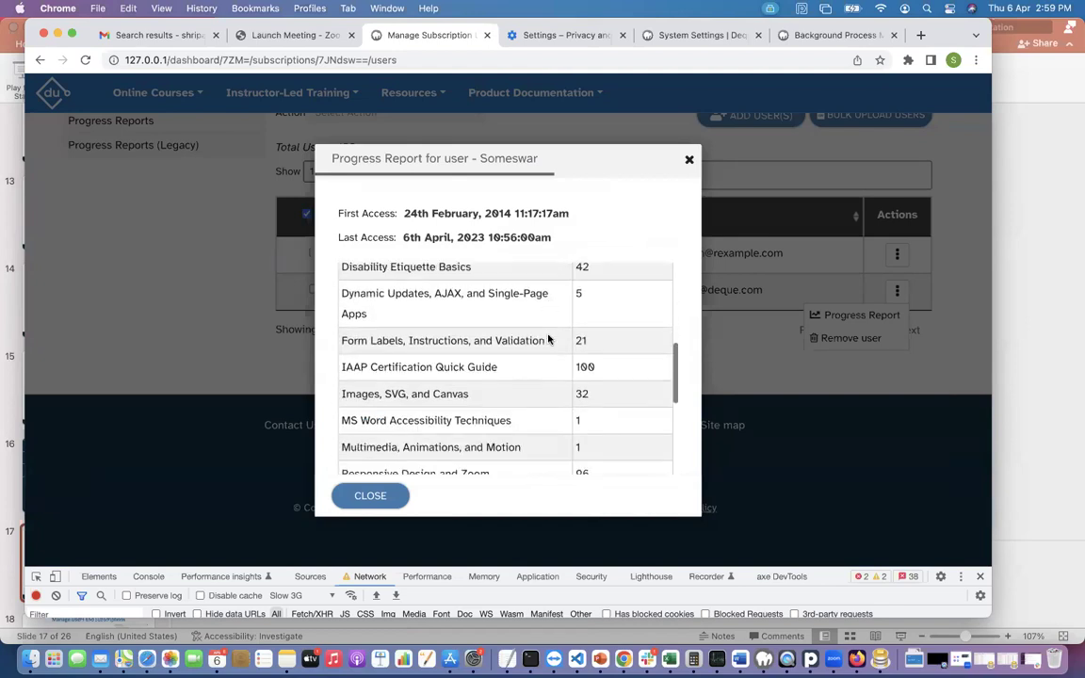
{"action": "scroll", "coordinate": [418, 370], "scroll_direction": "down", "scroll_amount": 2}
{"action": "scroll", "coordinate": [418, 370], "scroll_direction": "down", "scroll_amount": 3}
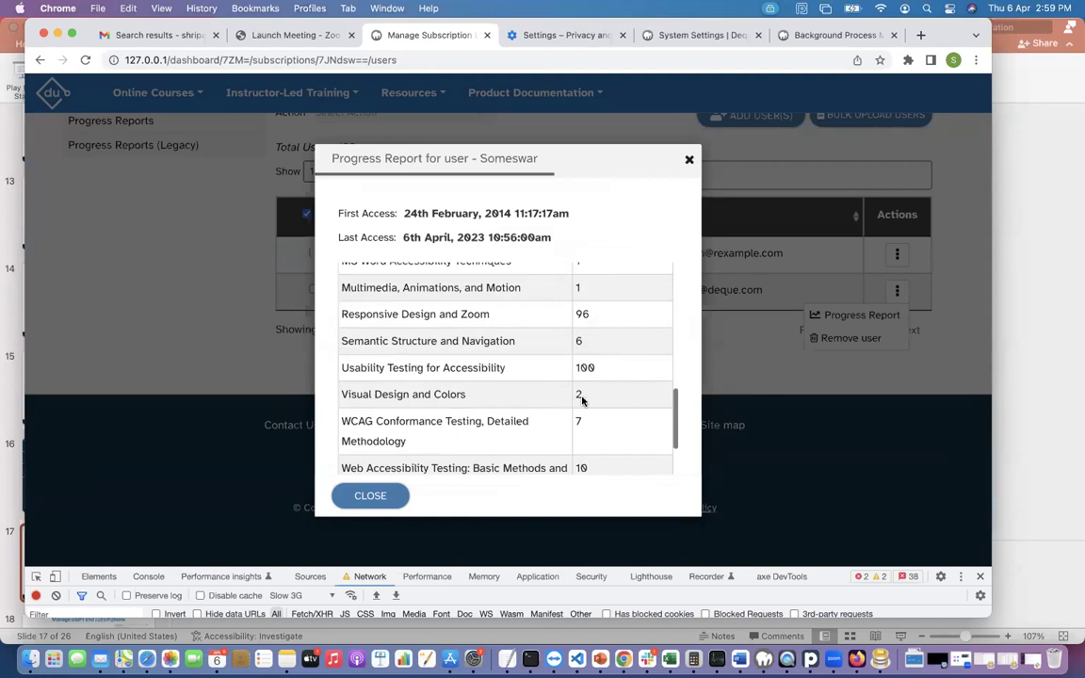
{"action": "scroll", "coordinate": [574, 373], "scroll_direction": "up", "scroll_amount": 5}
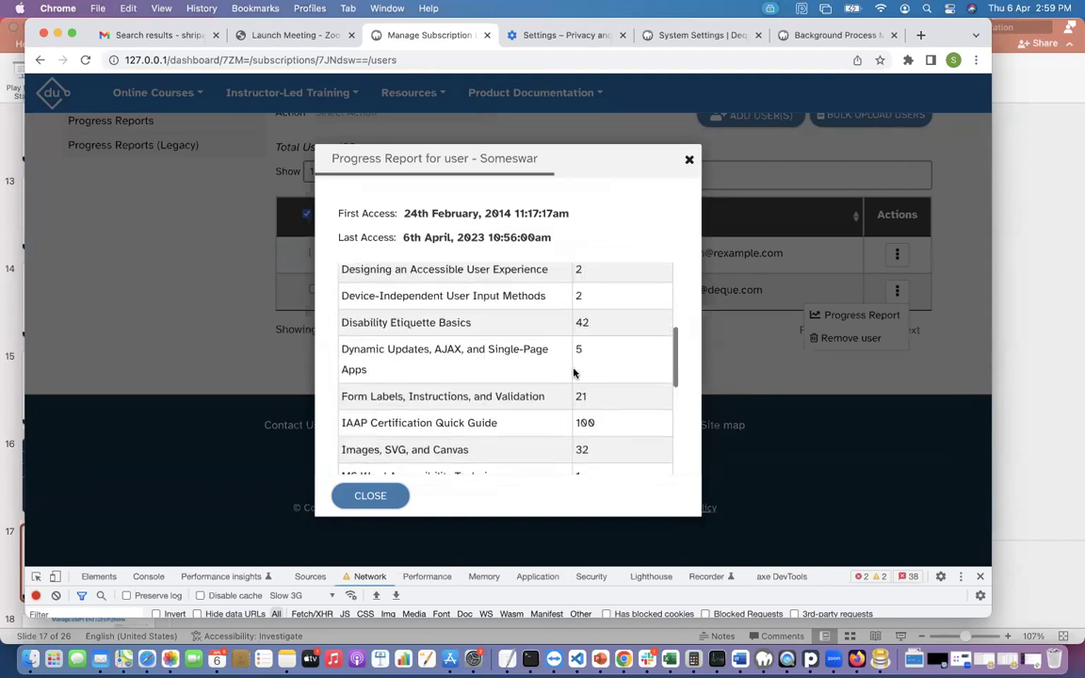
{"action": "scroll", "coordinate": [574, 373], "scroll_direction": "up", "scroll_amount": 5}
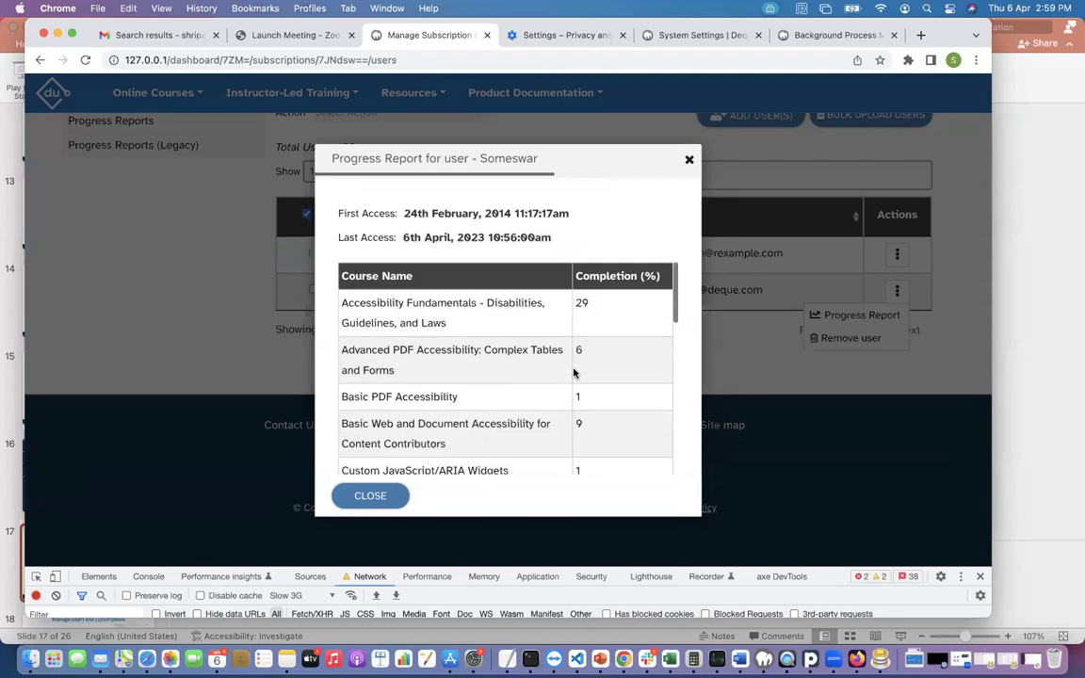
{"action": "left_click", "coordinate": [365, 495]}
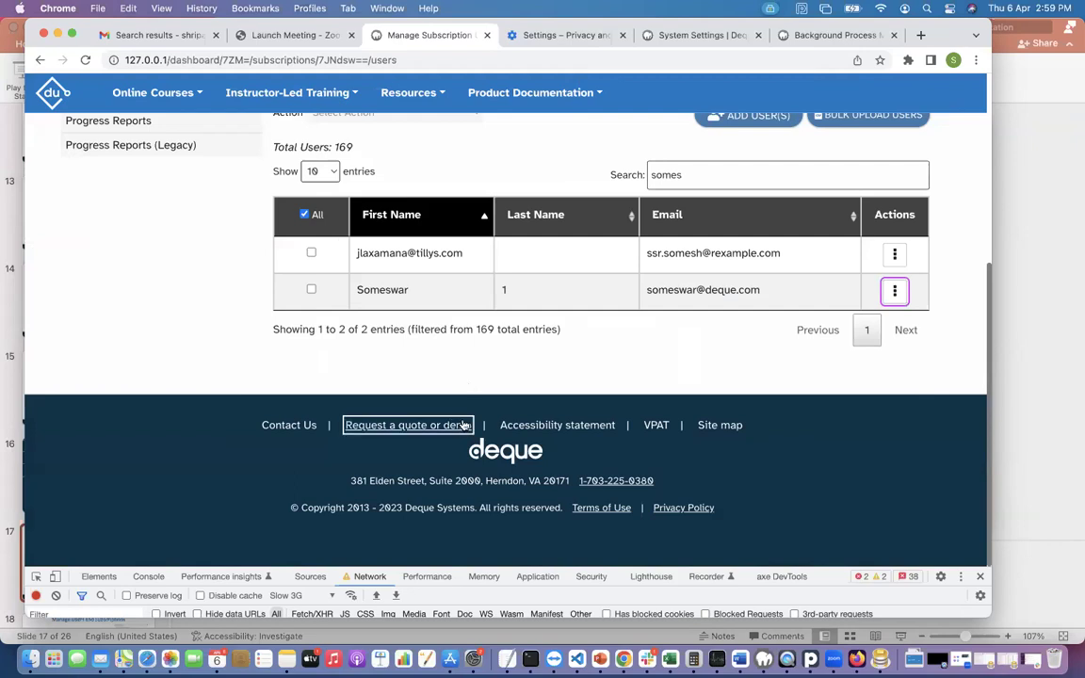
- Clear the name filter from the Full Curriculum 2.0 subscription's user list
{"action": "scroll", "coordinate": [517, 351], "scroll_direction": "up", "scroll_amount": 2}
{"action": "left_click", "coordinate": [702, 264]}
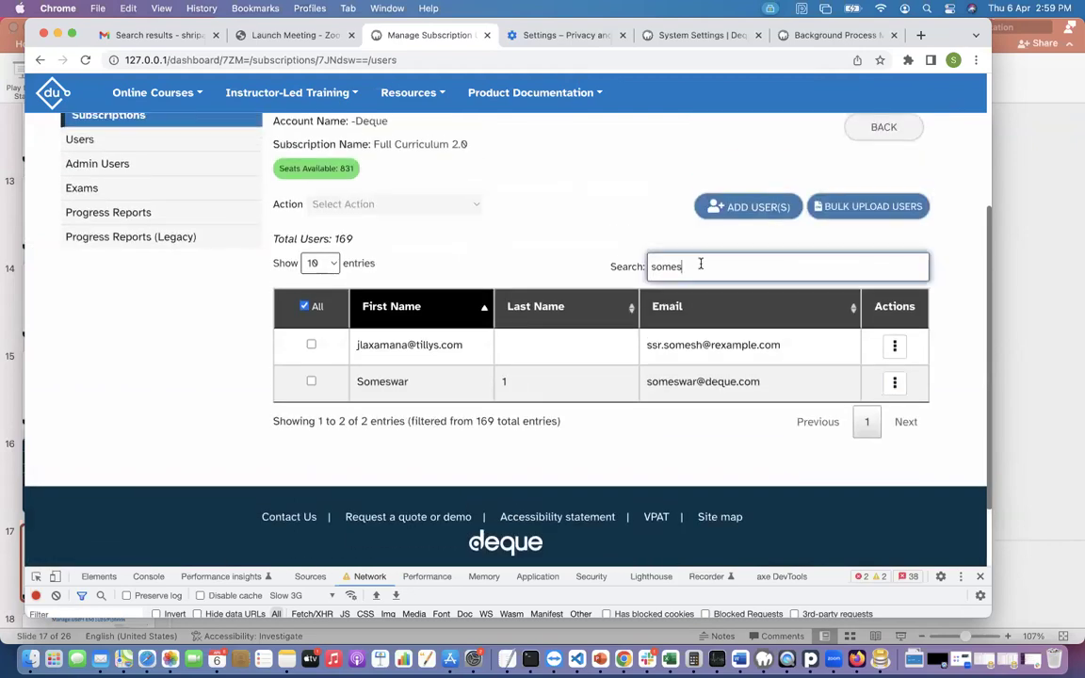
{"action": "key", "text": "BackSpace"}
{"action": "key", "text": "BackSpace"}
{"action": "key", "text": "BackSpace"}
{"action": "key", "text": "BackSpace"}
{"action": "key", "text": "BackSpace"}
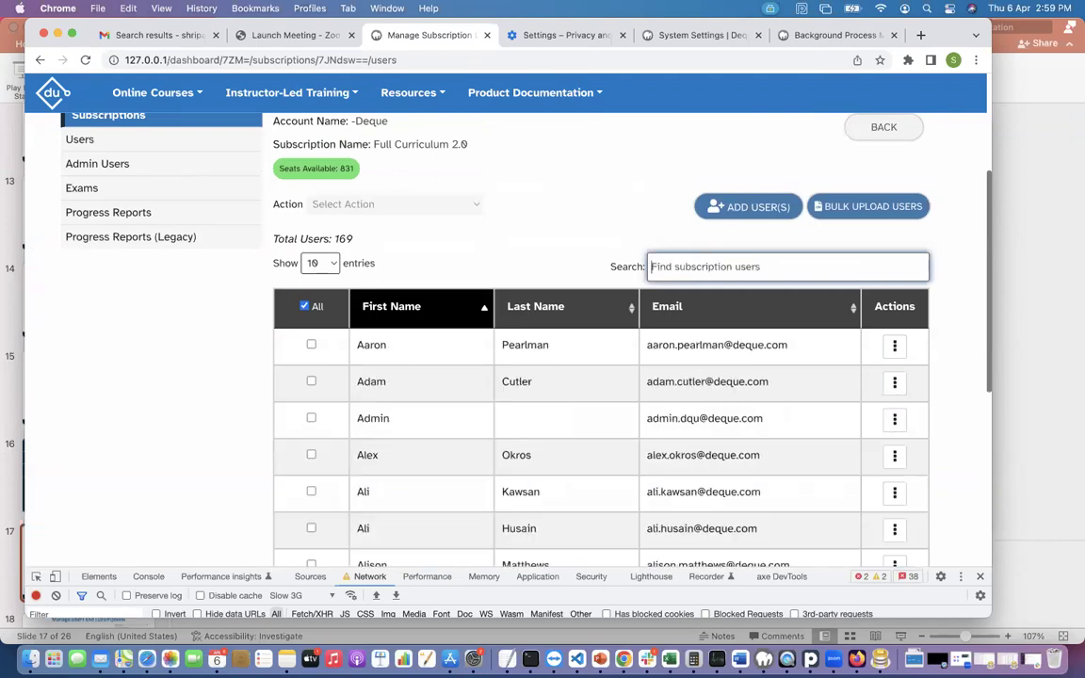
{"action": "scroll", "coordinate": [574, 231], "scroll_direction": "up", "scroll_amount": 1}
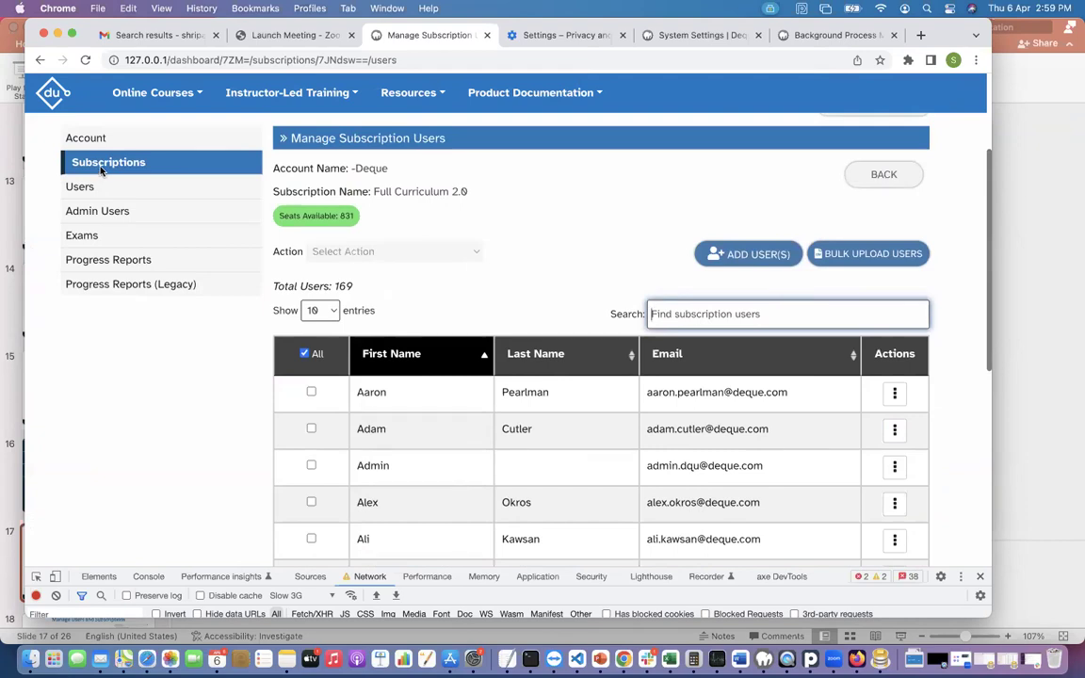
- Go to the account's admin users and examine the Account Administrator and Subscription Administrator roles assigned there
{"action": "left_click", "coordinate": [107, 214]}
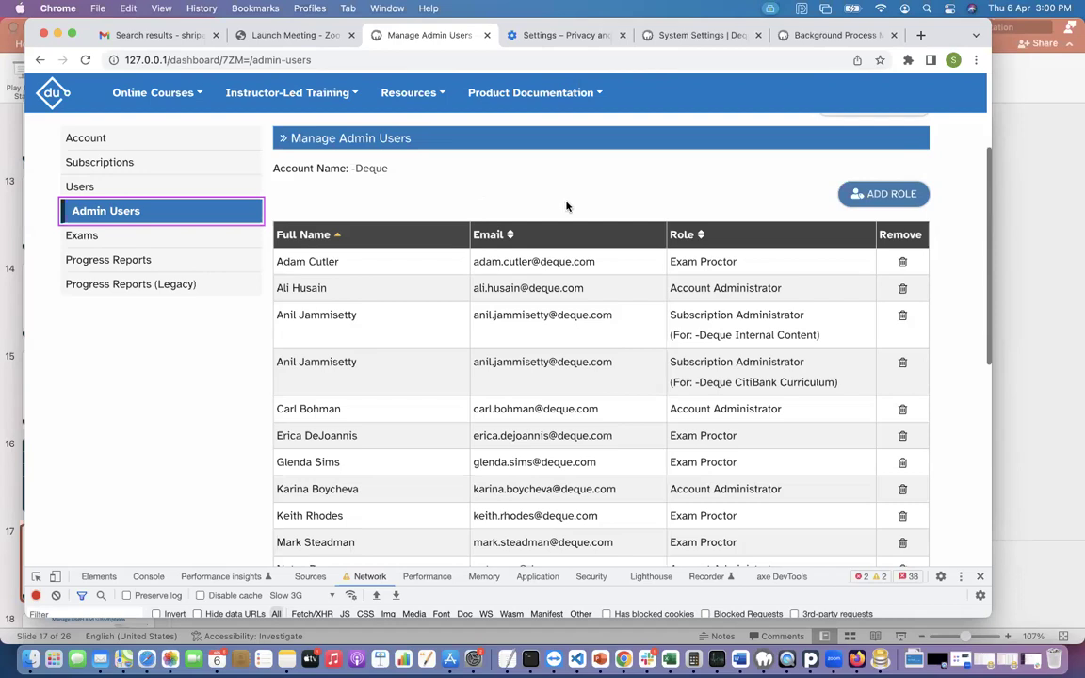
{"action": "left_click_drag", "start_coordinate": [670, 285], "coordinate": [784, 294]}
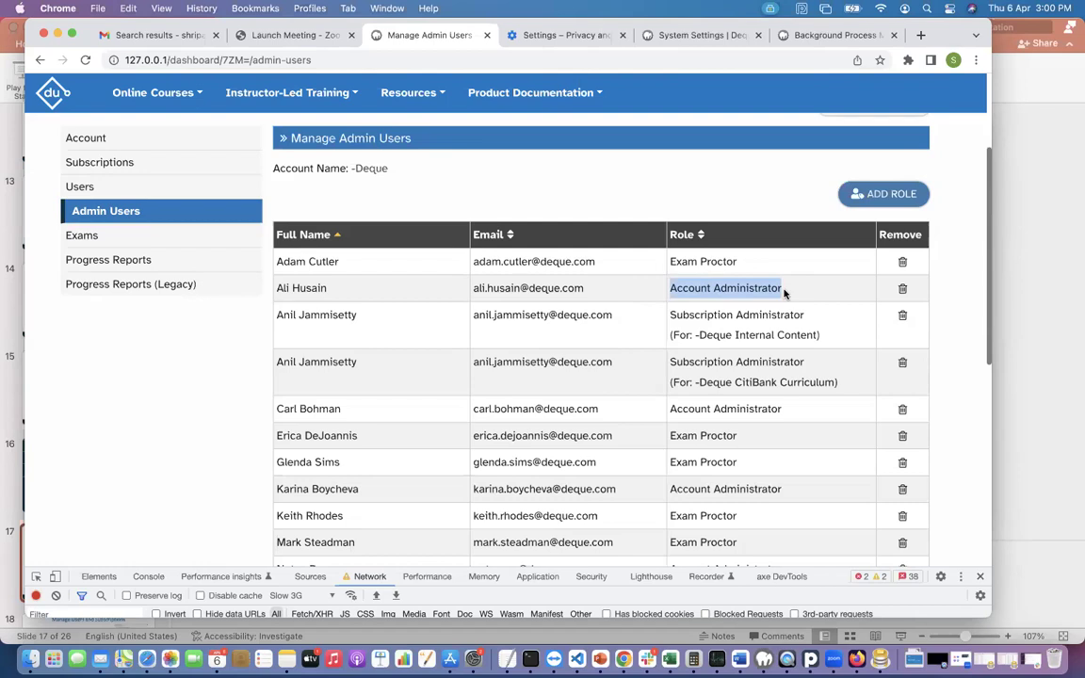
{"action": "scroll", "coordinate": [467, 213], "scroll_direction": "down", "scroll_amount": 1}
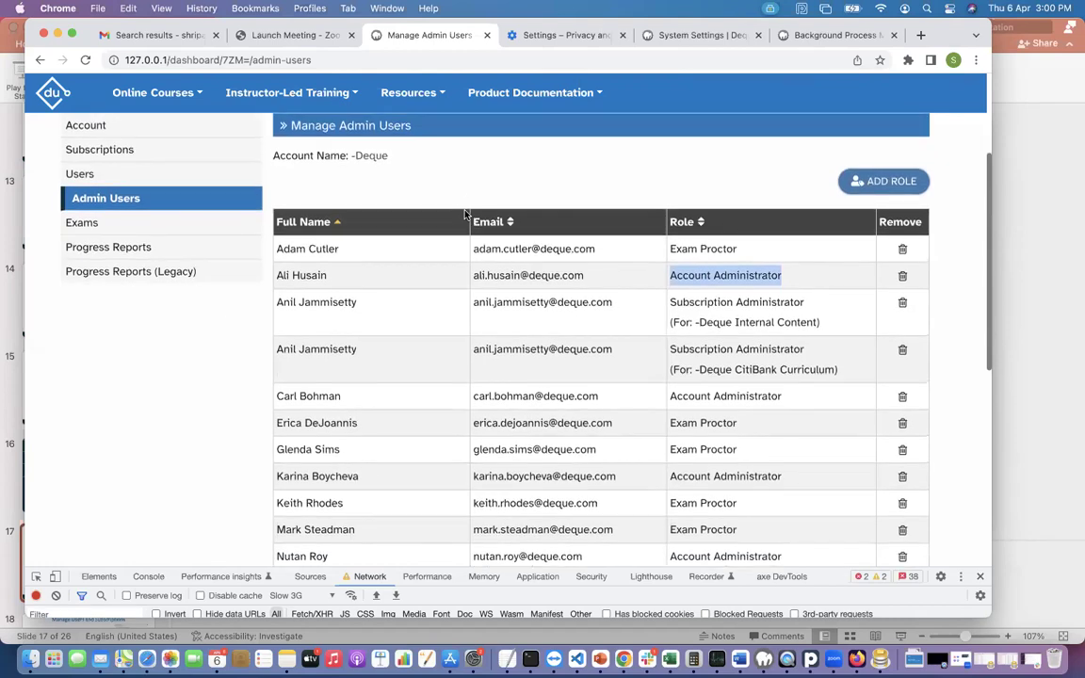
{"action": "scroll", "coordinate": [466, 215], "scroll_direction": "up", "scroll_amount": 1}
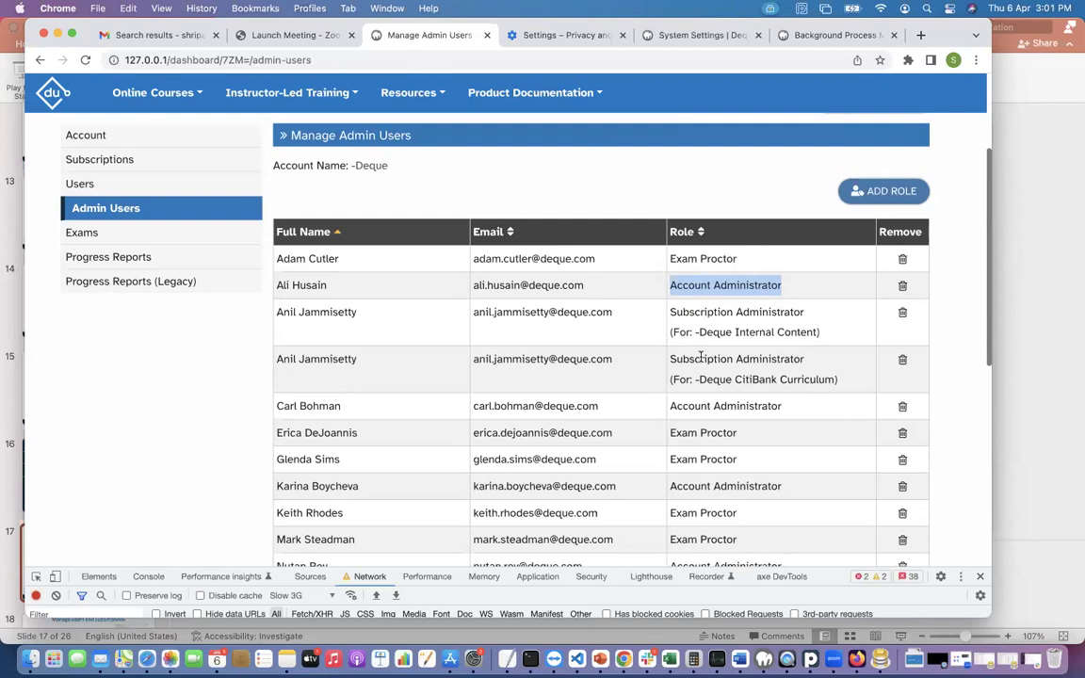
{"action": "left_click_drag", "start_coordinate": [670, 332], "coordinate": [814, 335]}
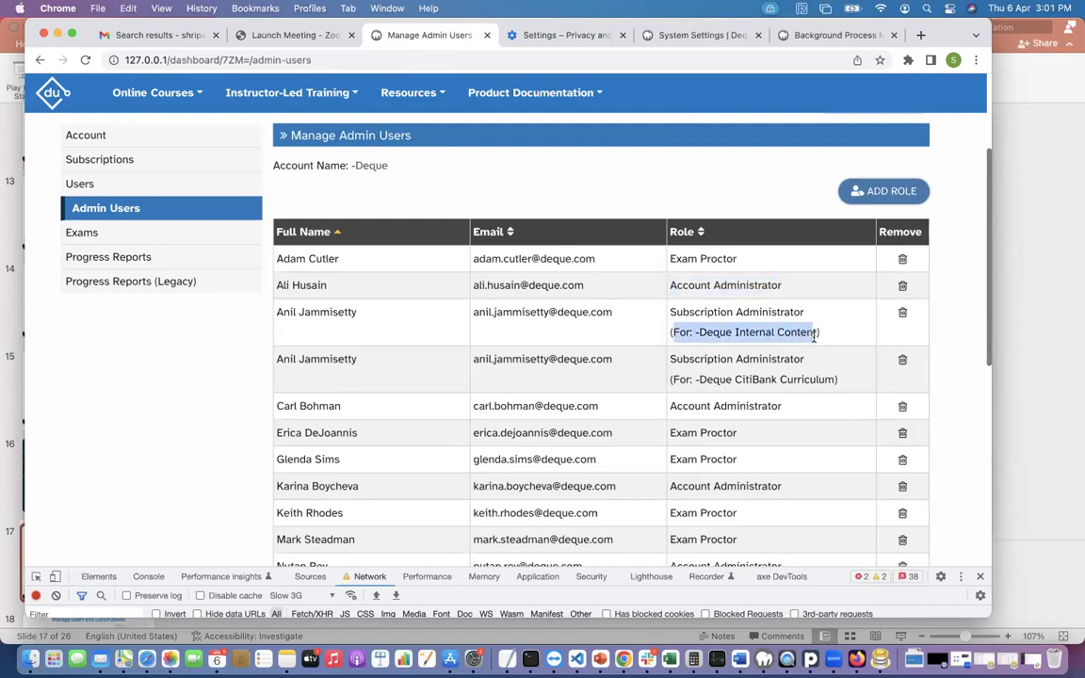
{"action": "left_click", "coordinate": [808, 351]}
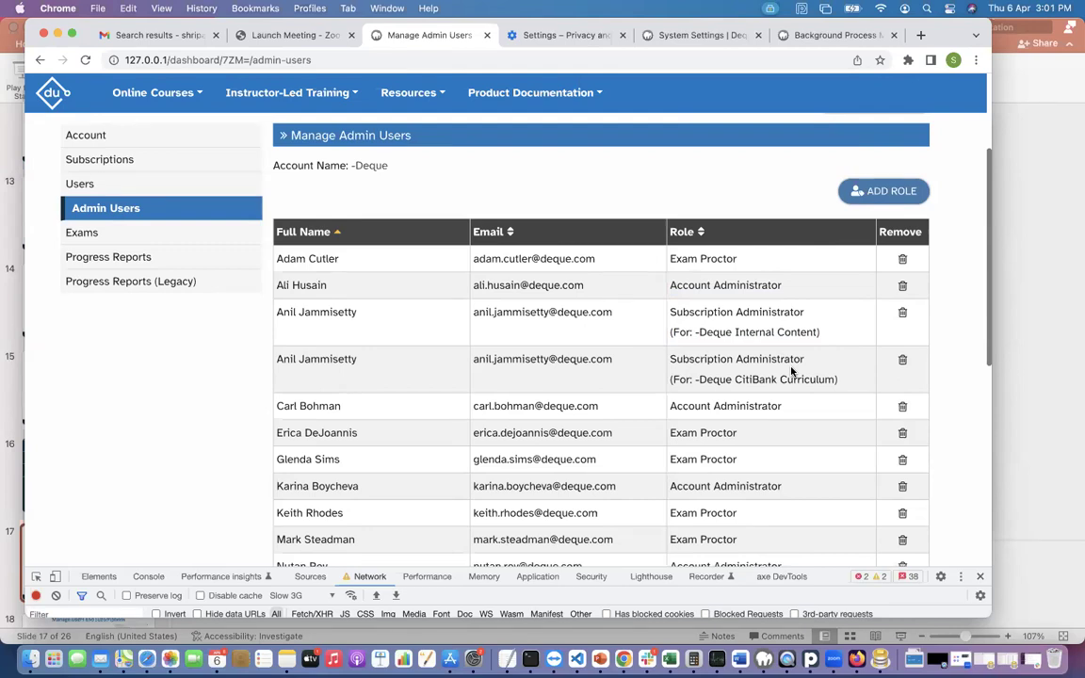
- Start adding an admin role, choosing Account Administrator and the second user in the list
{"action": "left_click", "coordinate": [875, 193]}
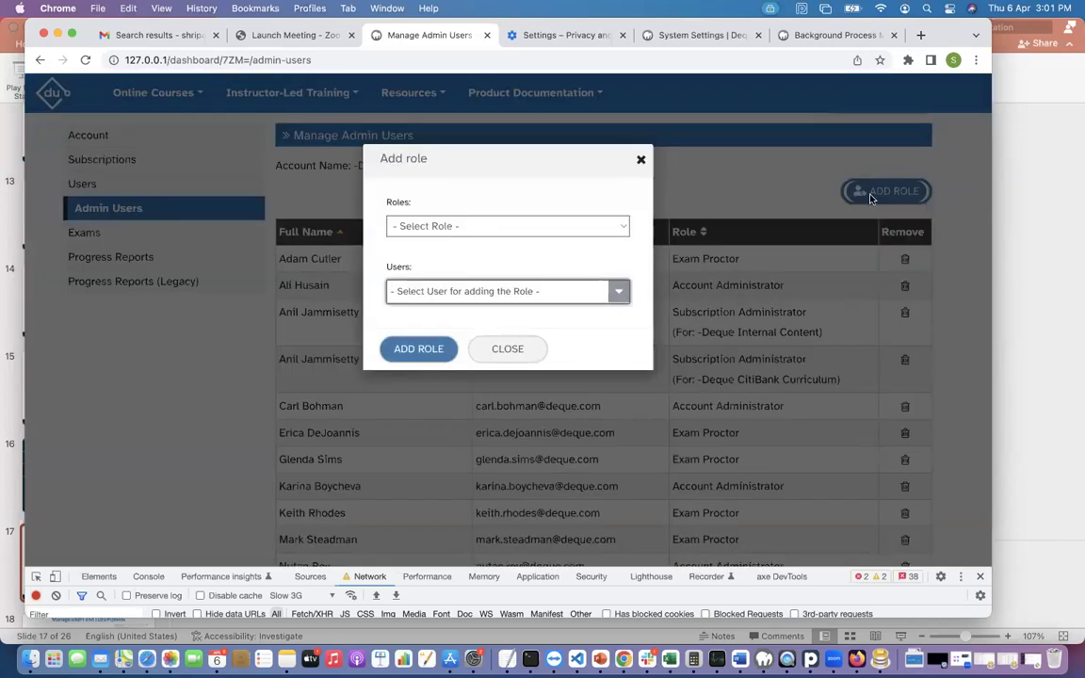
{"action": "left_click", "coordinate": [613, 229]}
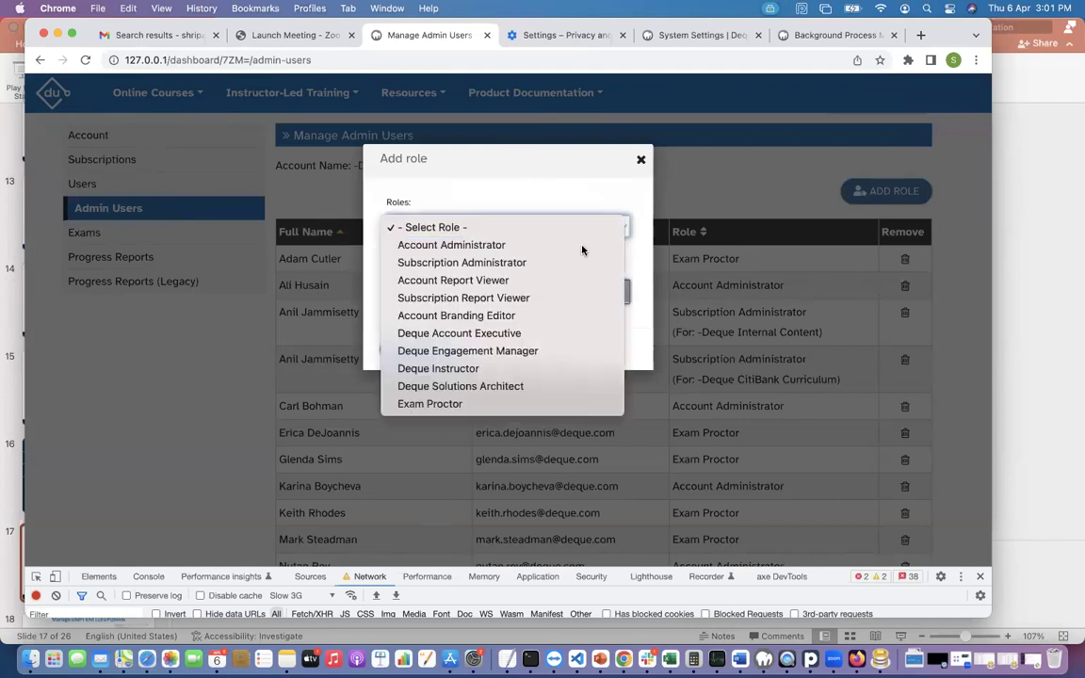
{"action": "left_click", "coordinate": [582, 247]}
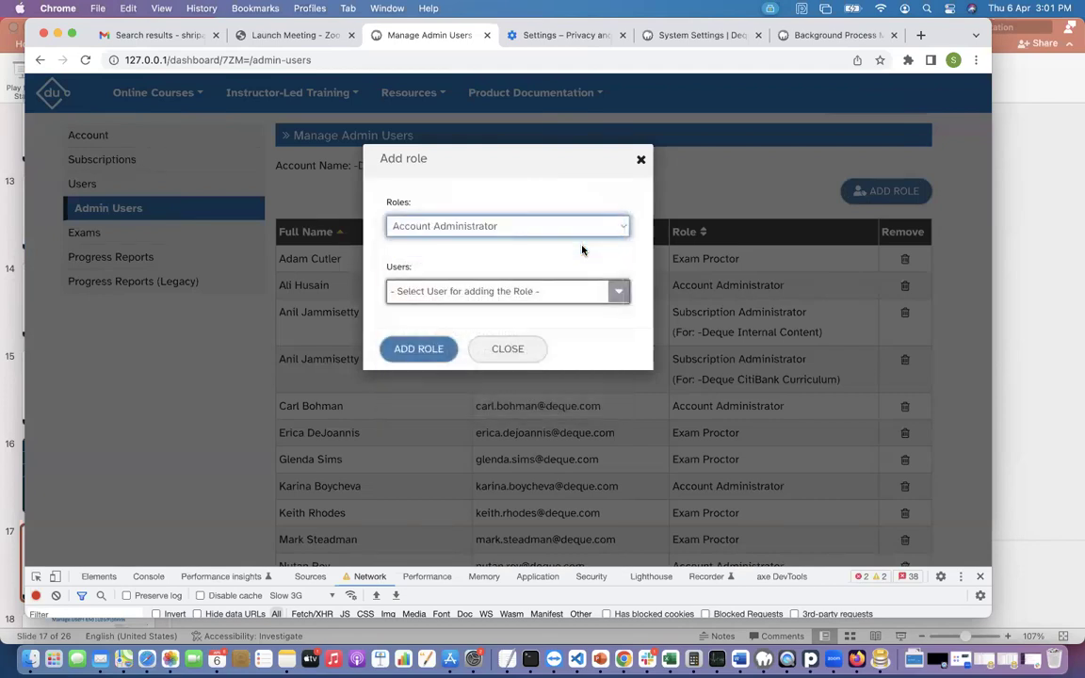
{"action": "left_click", "coordinate": [478, 291]}
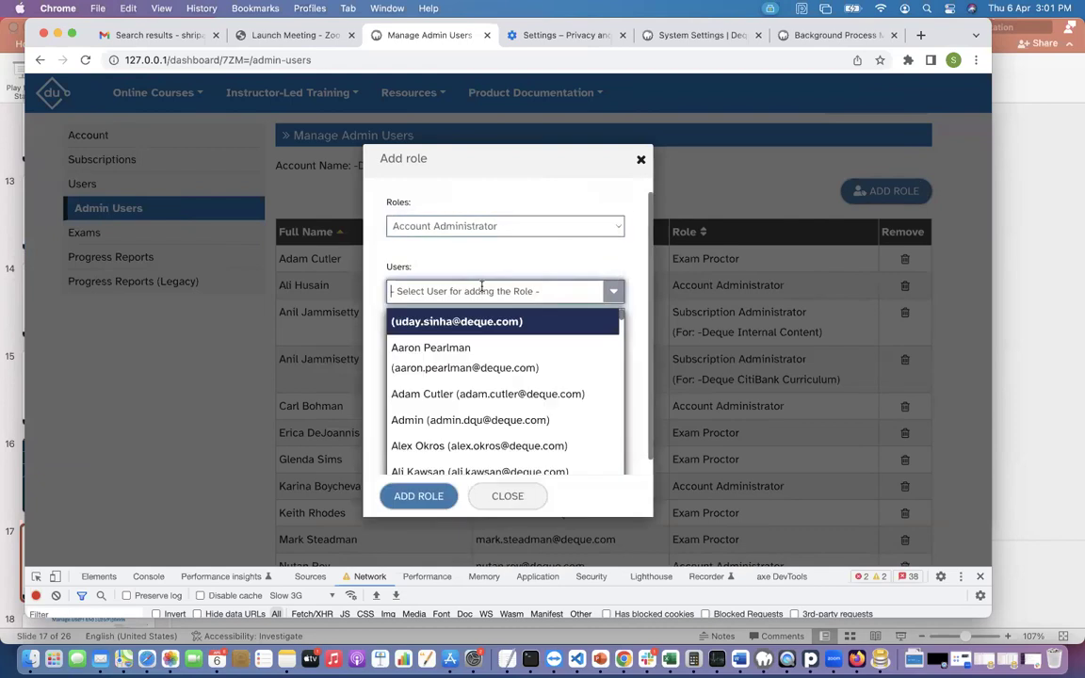
{"action": "left_click", "coordinate": [443, 350]}
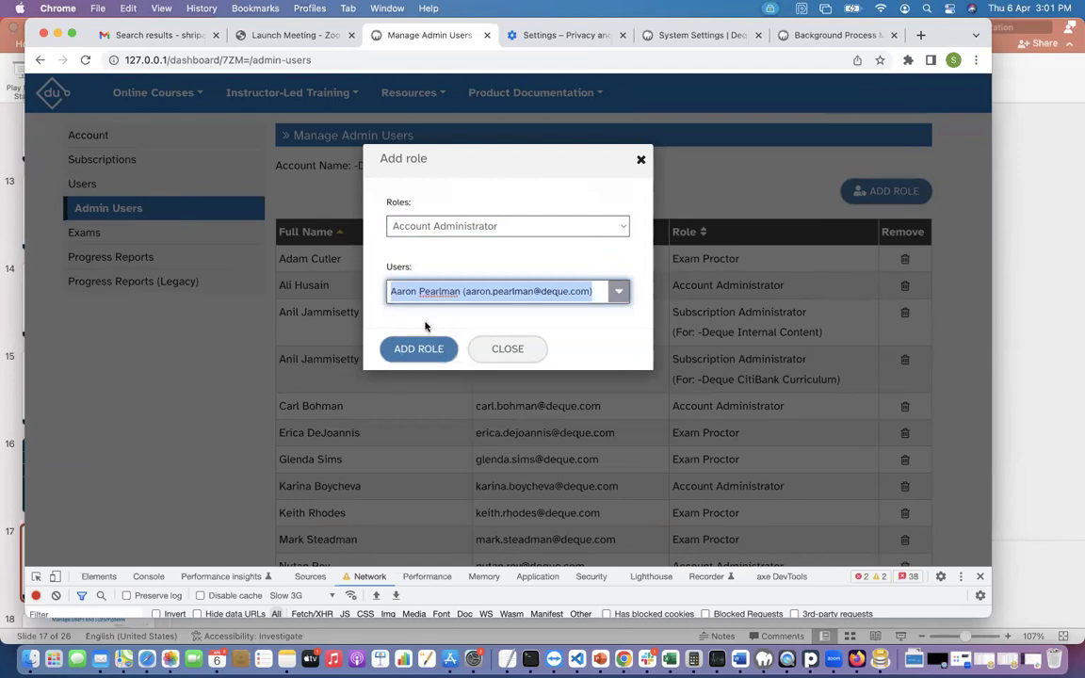
- Switch the new role to Subscription Administrator, choose the second listed user, and show the subscriptions it can be assigned for
{"action": "left_click", "coordinate": [502, 226]}
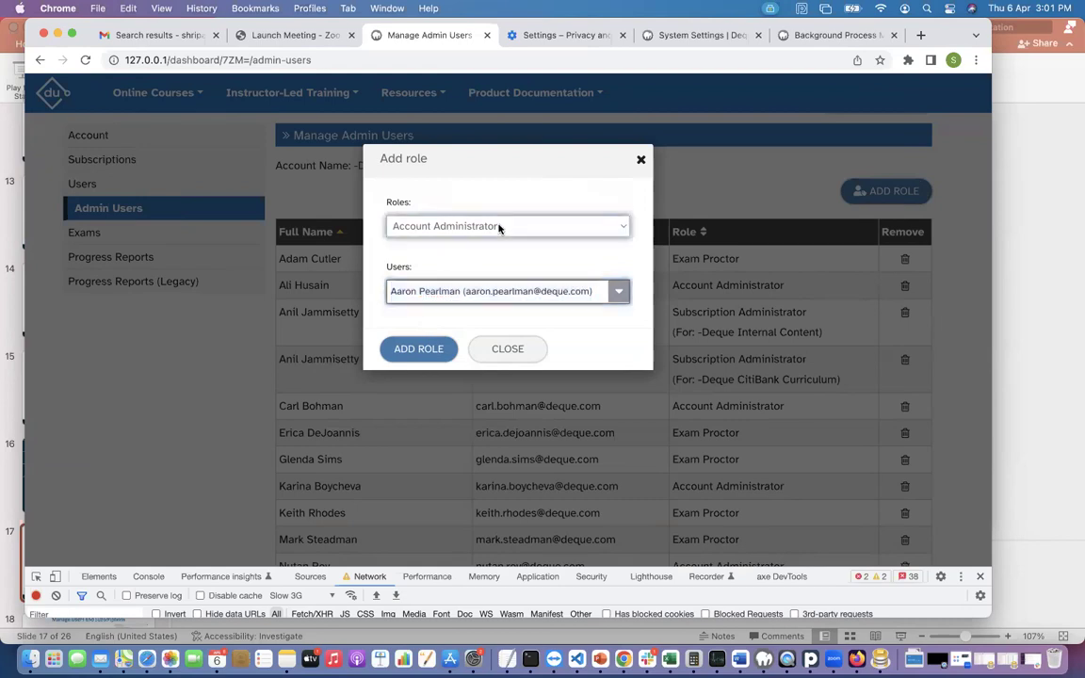
{"action": "left_click", "coordinate": [495, 246]}
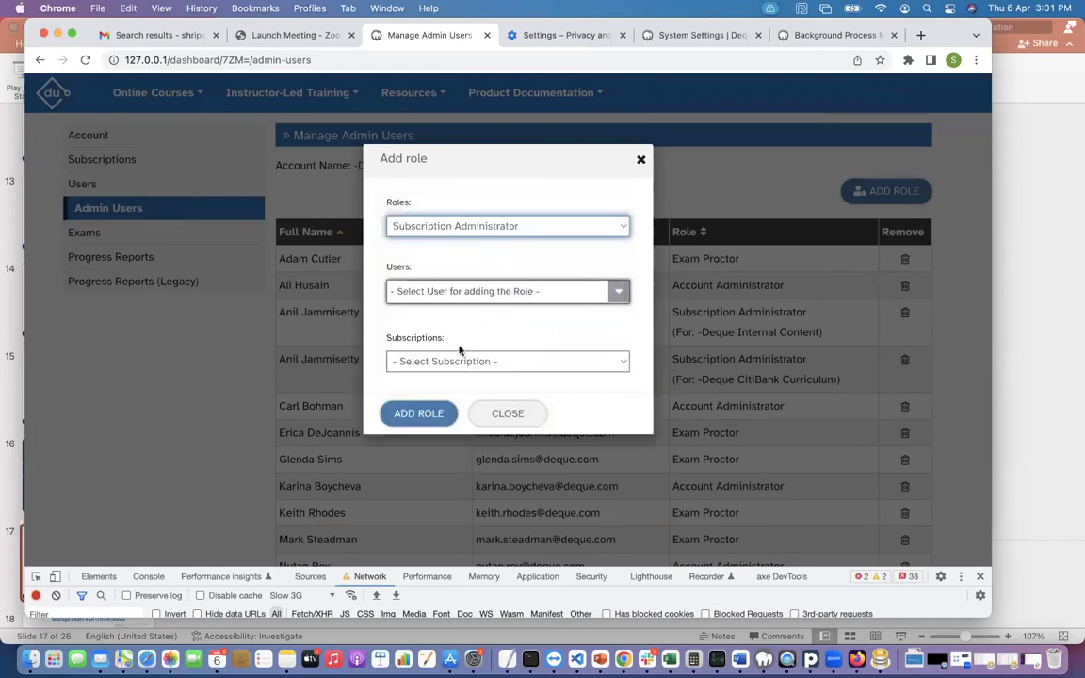
{"action": "left_click", "coordinate": [454, 362]}
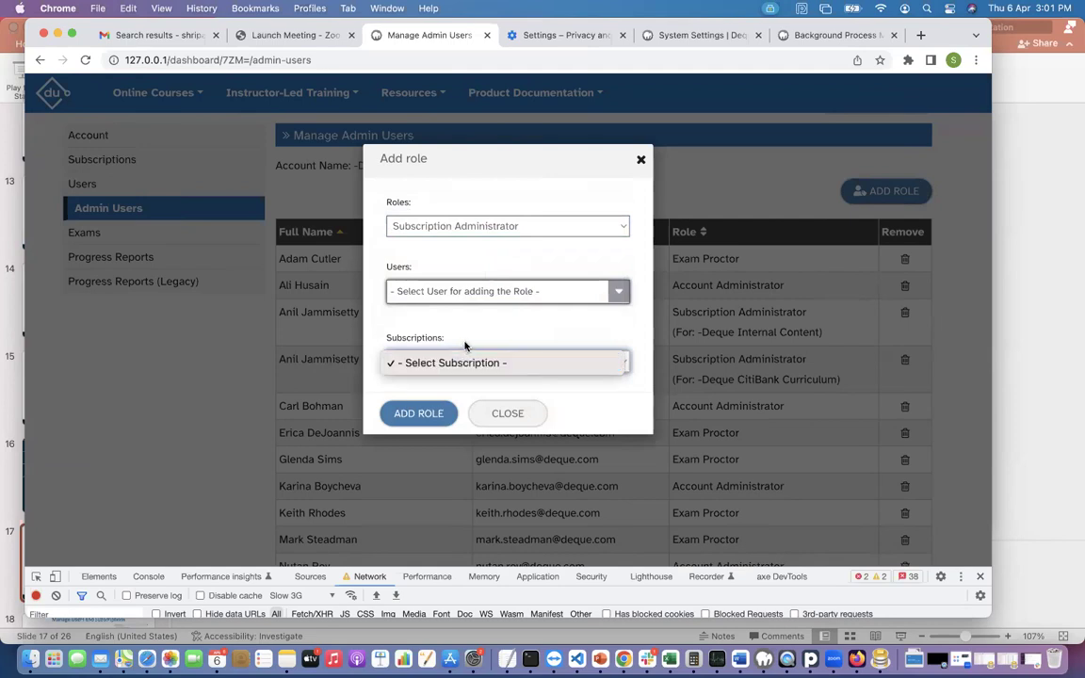
{"action": "left_click", "coordinate": [462, 356]}
{"action": "left_click", "coordinate": [481, 287]}
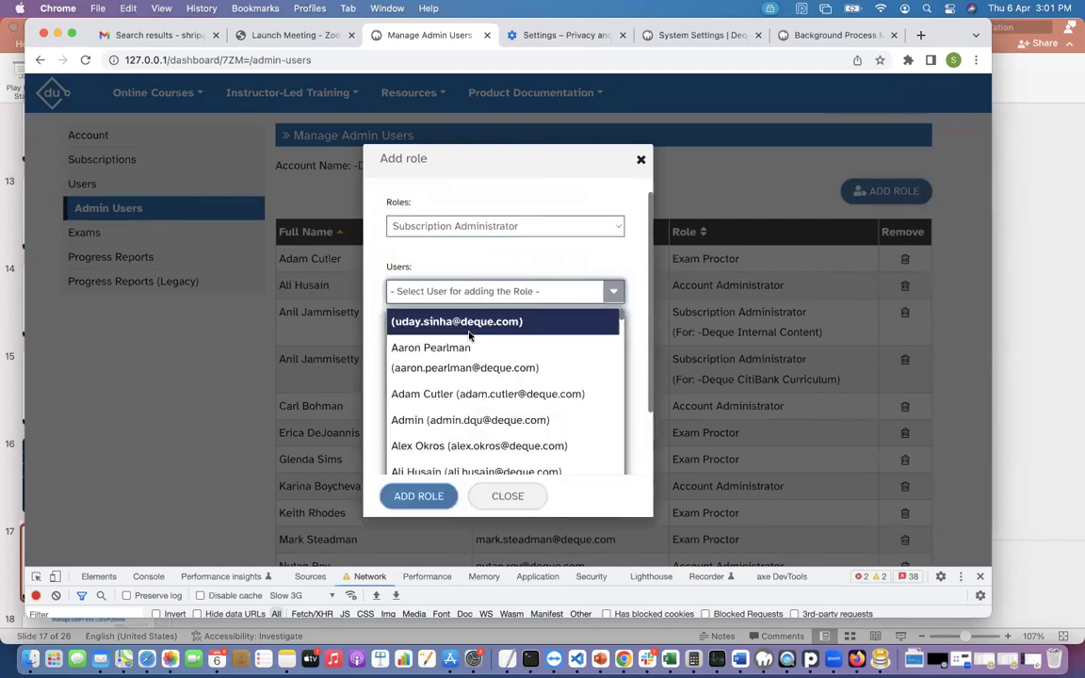
{"action": "left_click", "coordinate": [468, 350]}
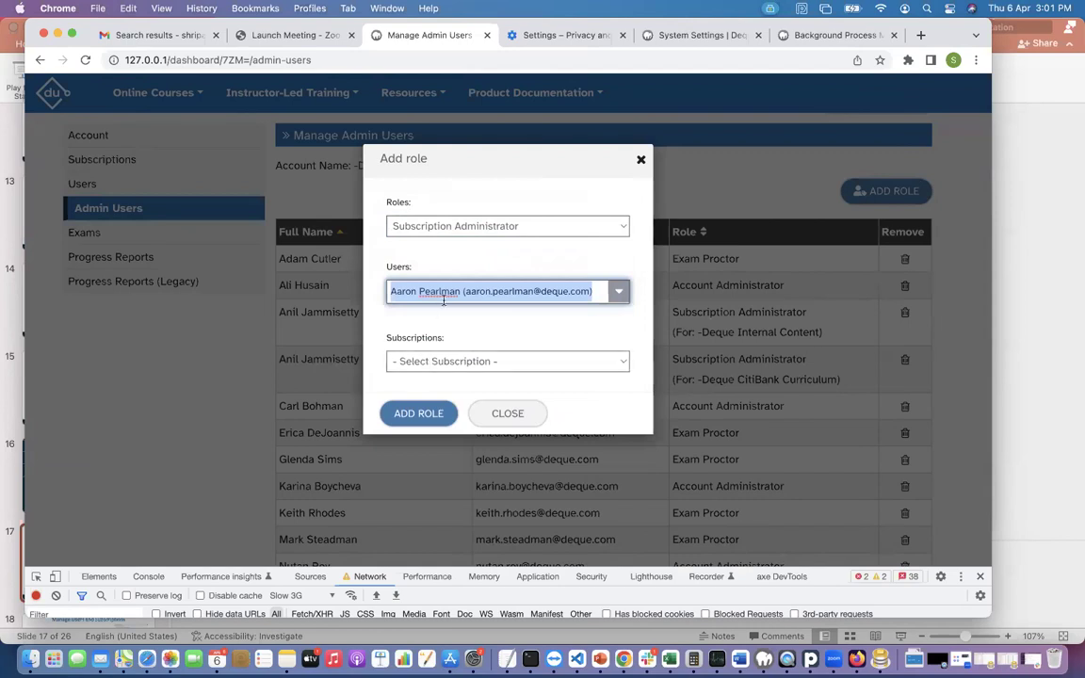
{"action": "left_click", "coordinate": [452, 360]}
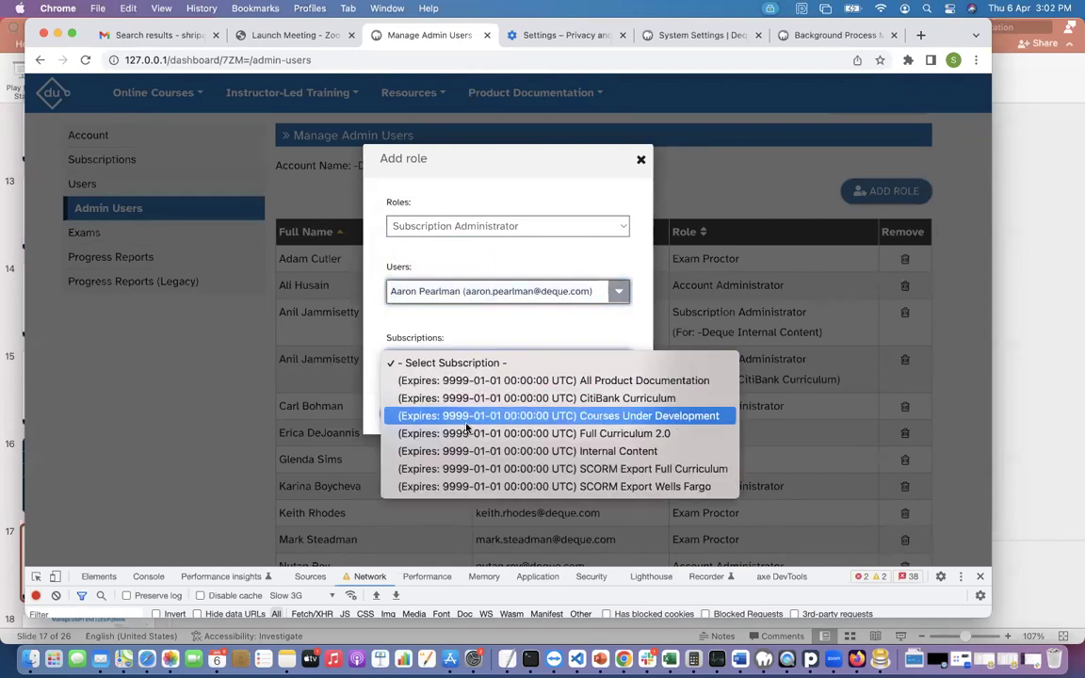
{"action": "left_click", "coordinate": [528, 328]}
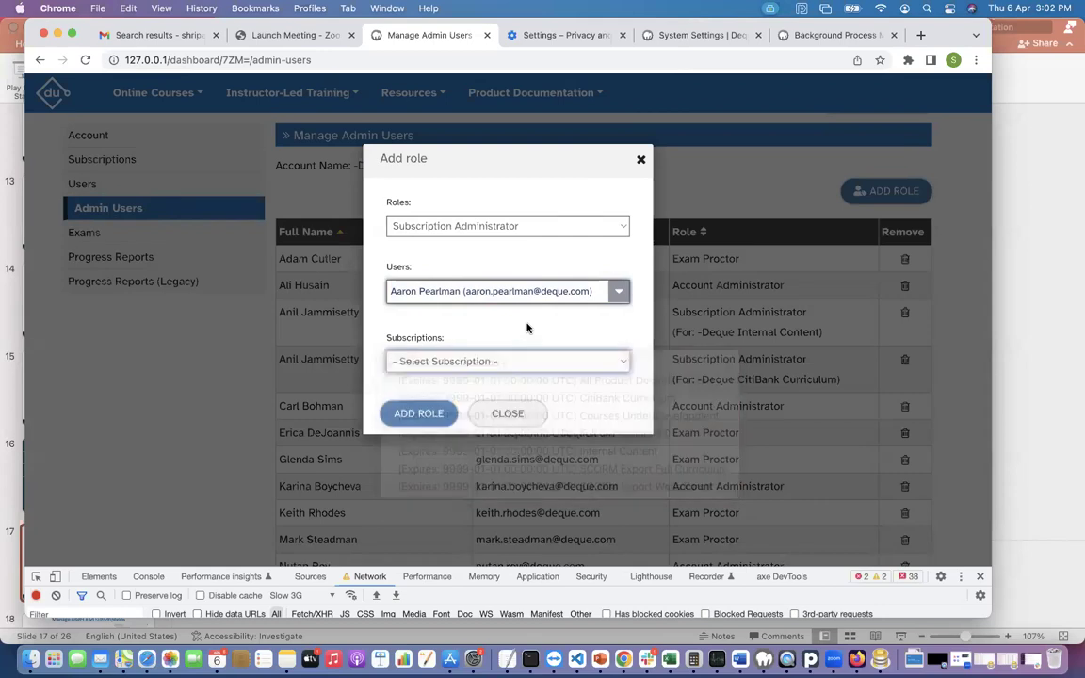
- Try the Account Report Viewer and Subscription Report Viewer roles in the form, and close it without adding a role
{"action": "left_click", "coordinate": [617, 227]}
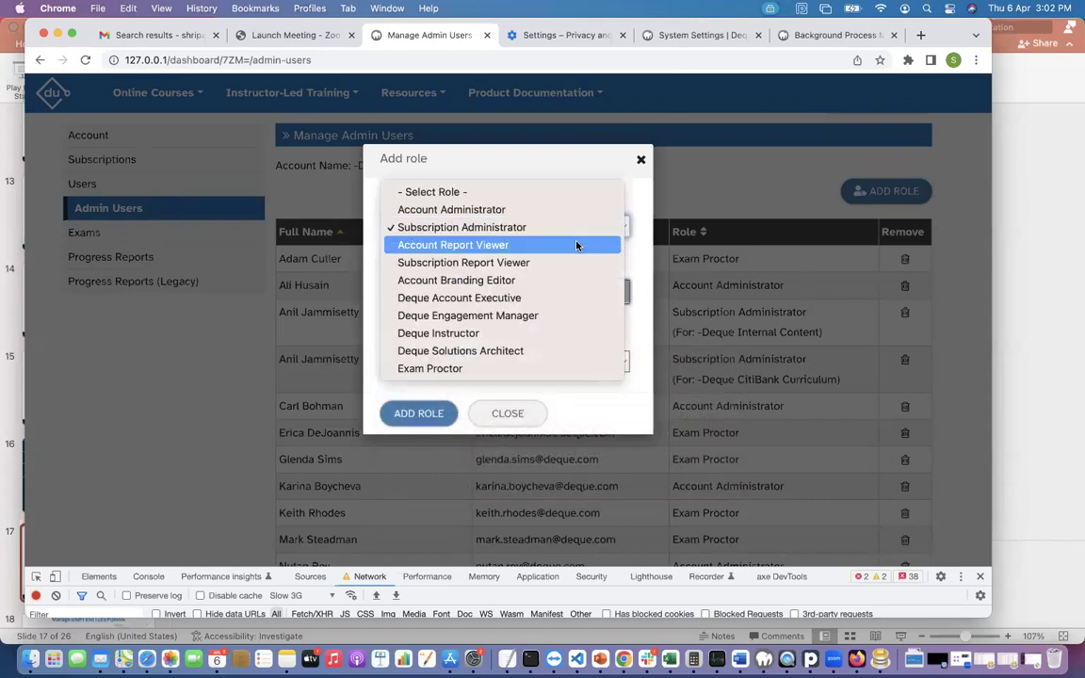
{"action": "left_click", "coordinate": [577, 245]}
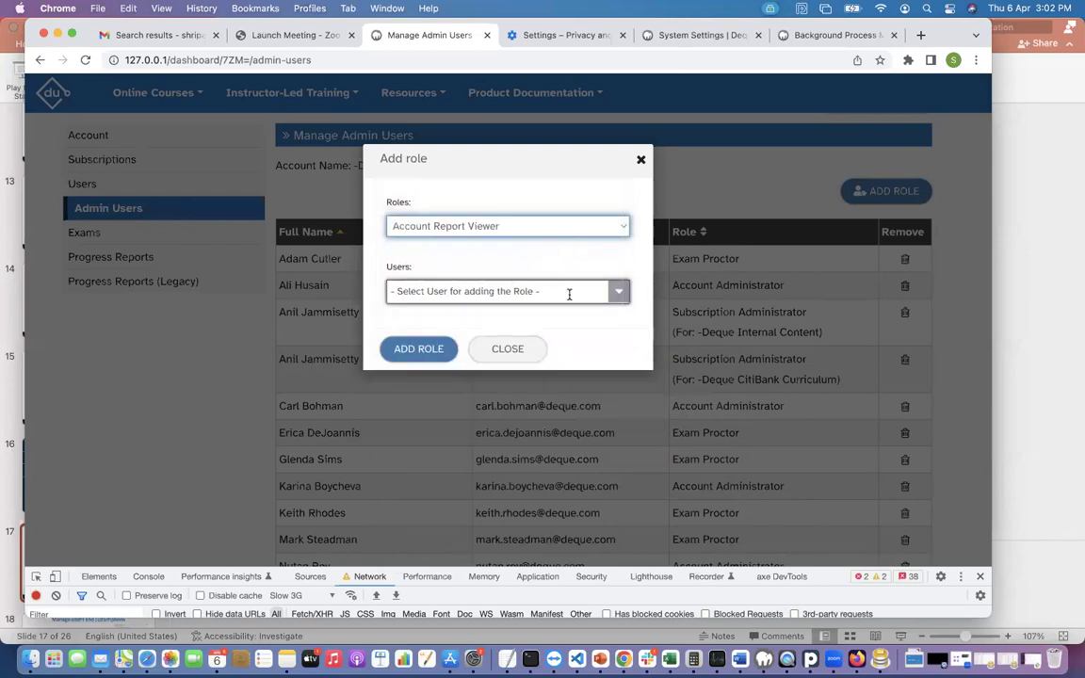
{"action": "left_click", "coordinate": [555, 230]}
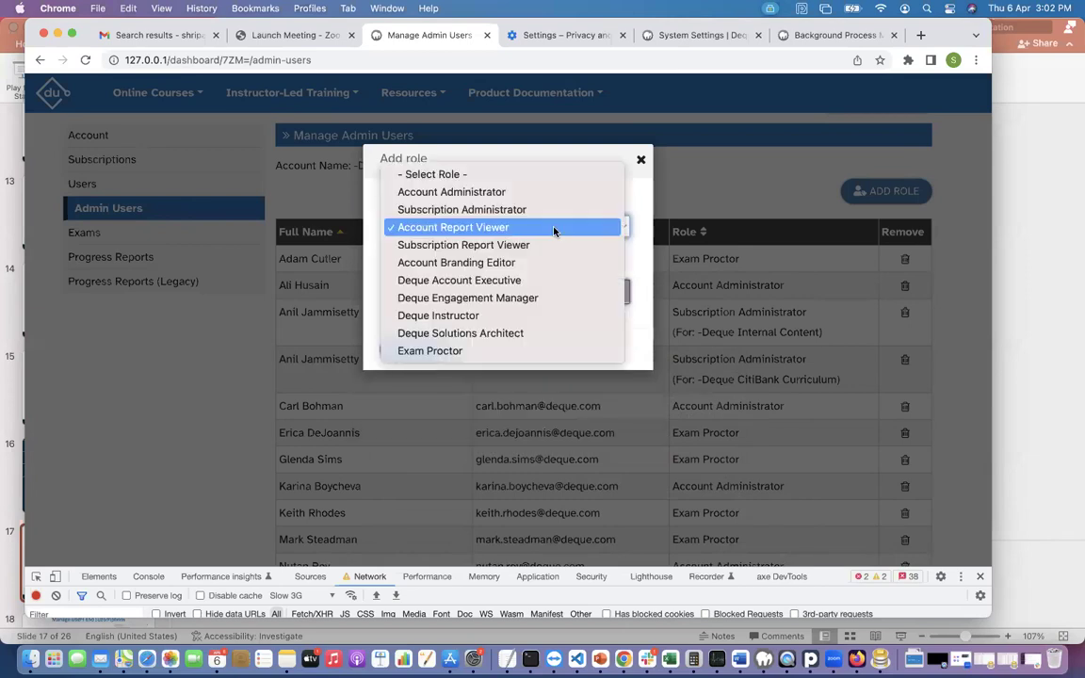
{"action": "left_click", "coordinate": [506, 245]}
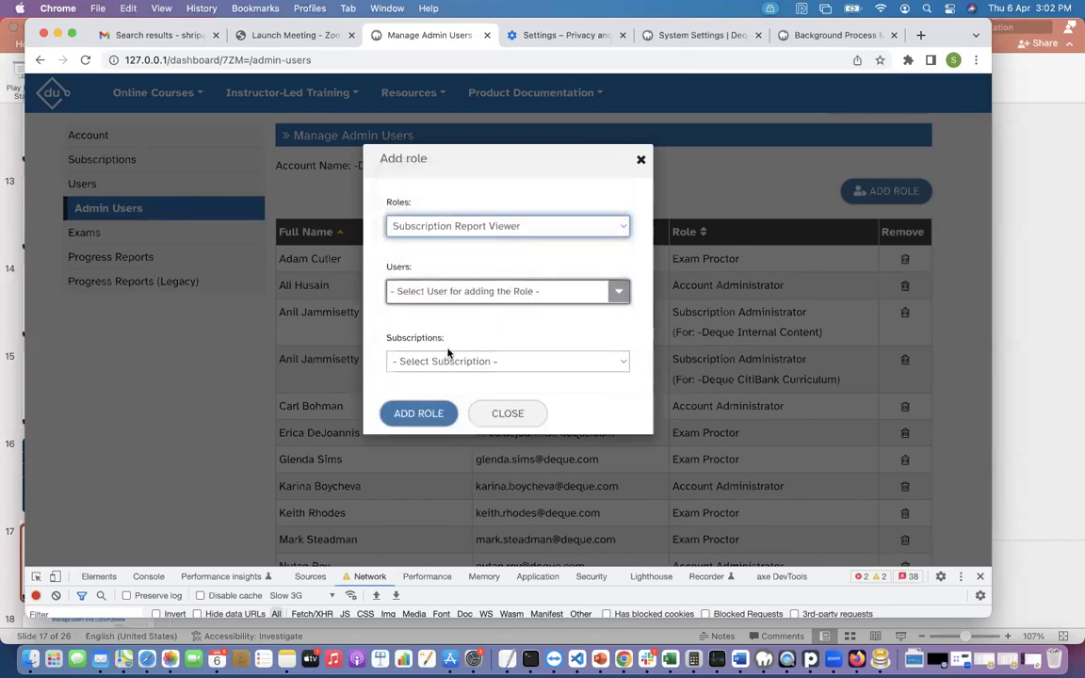
{"action": "left_click", "coordinate": [501, 415]}
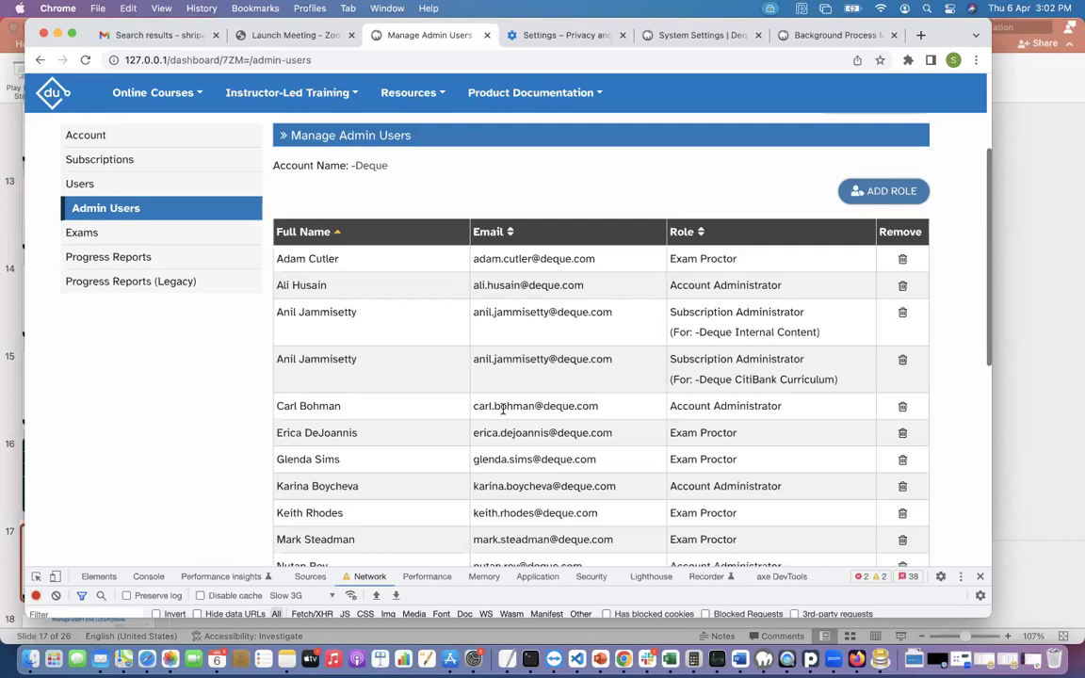
- Open the user list of the All Product Documentation subscription and show the actions available for its first user
{"action": "left_click", "coordinate": [203, 162]}
{"action": "left_click", "coordinate": [893, 352]}
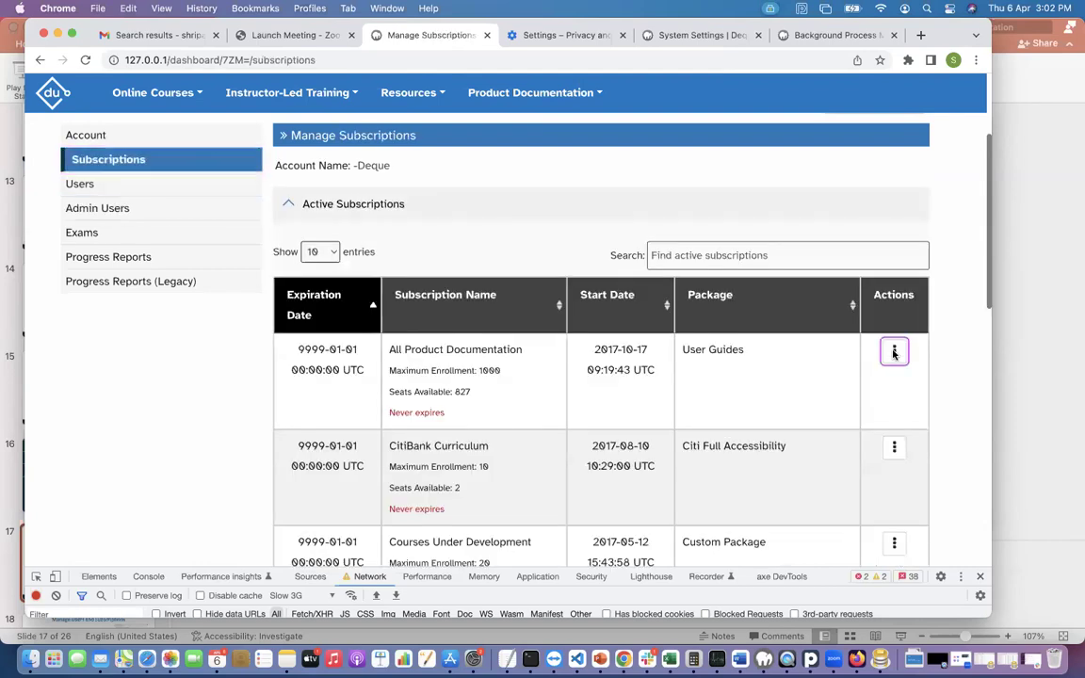
{"action": "left_click", "coordinate": [867, 377]}
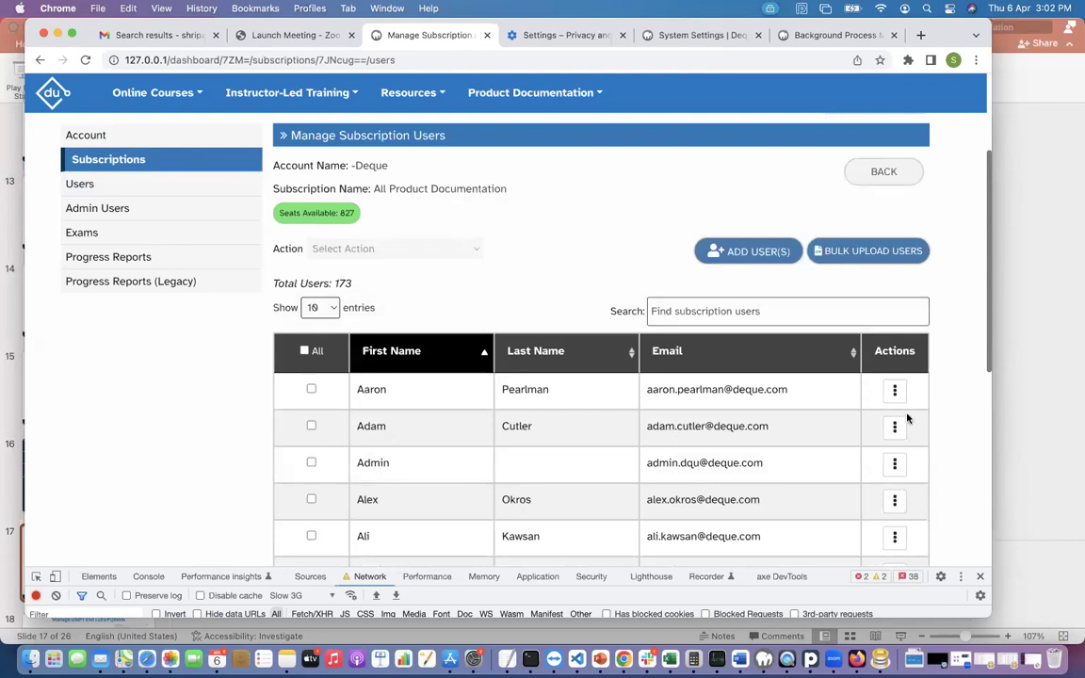
{"action": "left_click", "coordinate": [895, 389]}
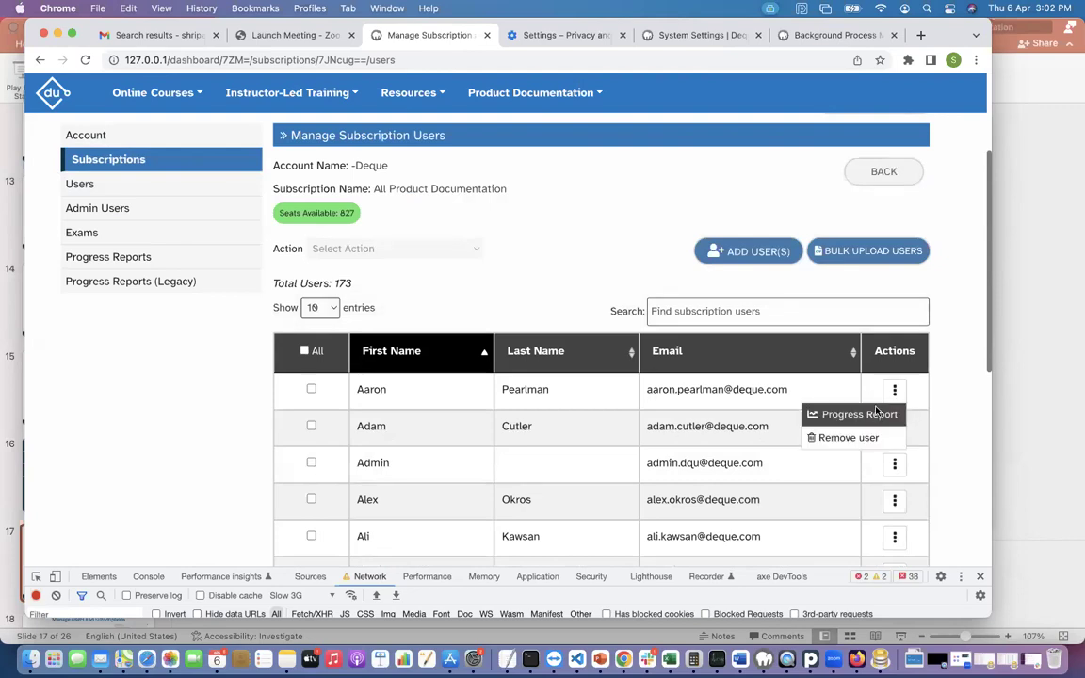
{"action": "left_click", "coordinate": [603, 251]}
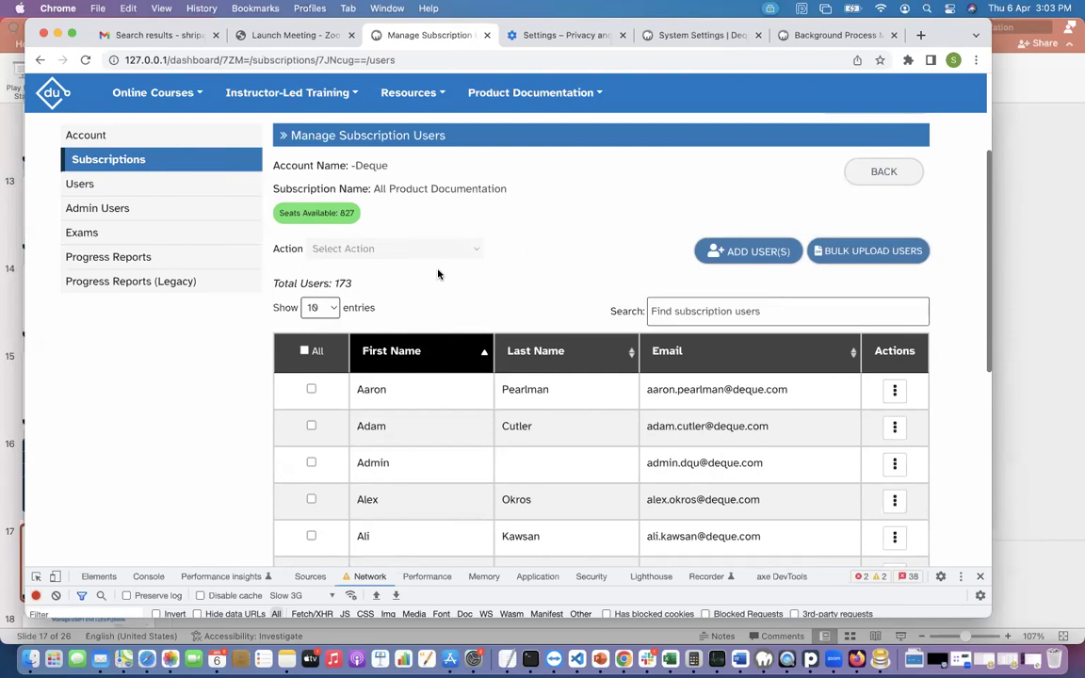
- Open the account's progress reports, look through the report options and available formats, and keep Formatted (HTML)
{"action": "left_click", "coordinate": [126, 257]}
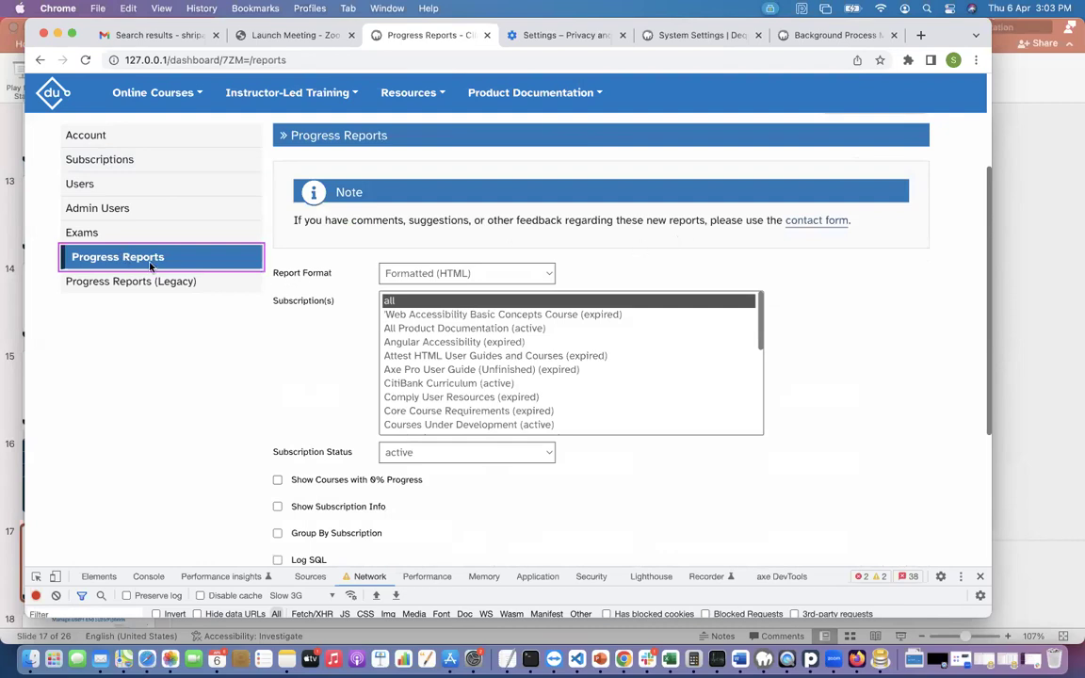
{"action": "scroll", "coordinate": [624, 407], "scroll_direction": "down", "scroll_amount": 3}
{"action": "scroll", "coordinate": [624, 407], "scroll_direction": "up", "scroll_amount": 3}
{"action": "left_click", "coordinate": [644, 488]}
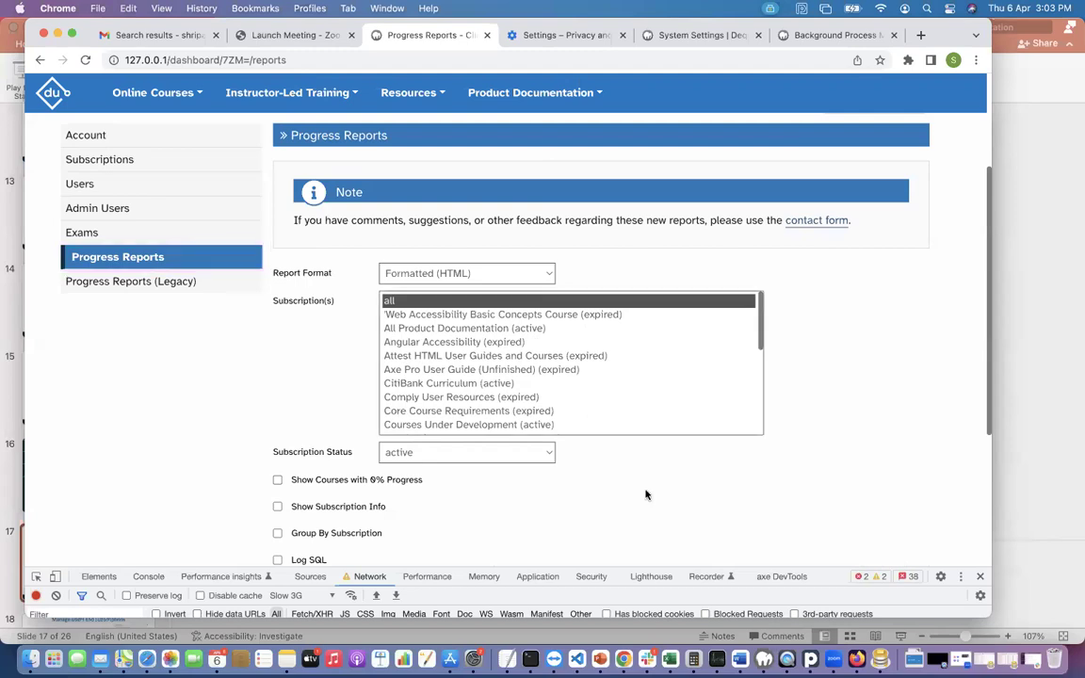
{"action": "scroll", "coordinate": [645, 490], "scroll_direction": "down", "scroll_amount": 2}
{"action": "scroll", "coordinate": [646, 493], "scroll_direction": "up", "scroll_amount": 2}
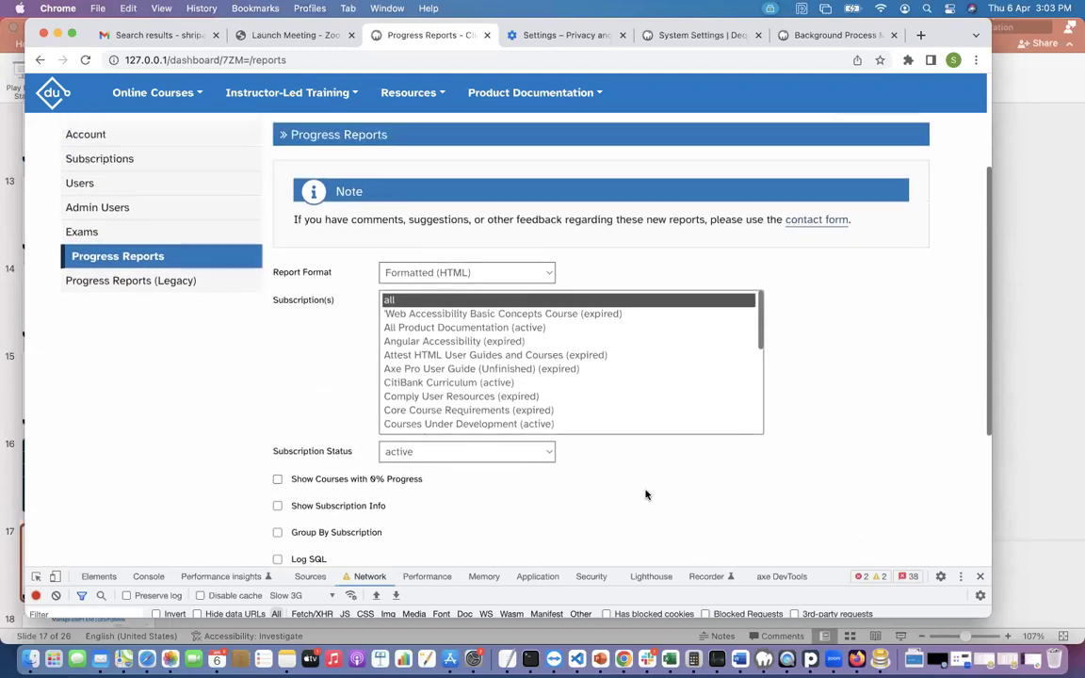
{"action": "left_click", "coordinate": [483, 275]}
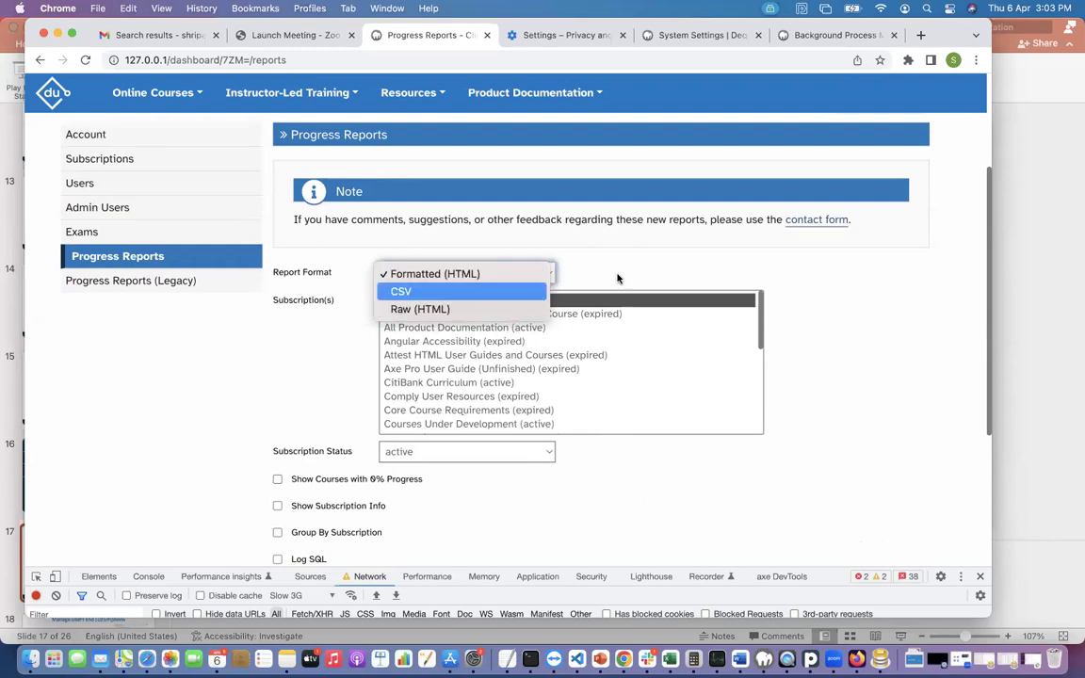
{"action": "left_click", "coordinate": [442, 274]}
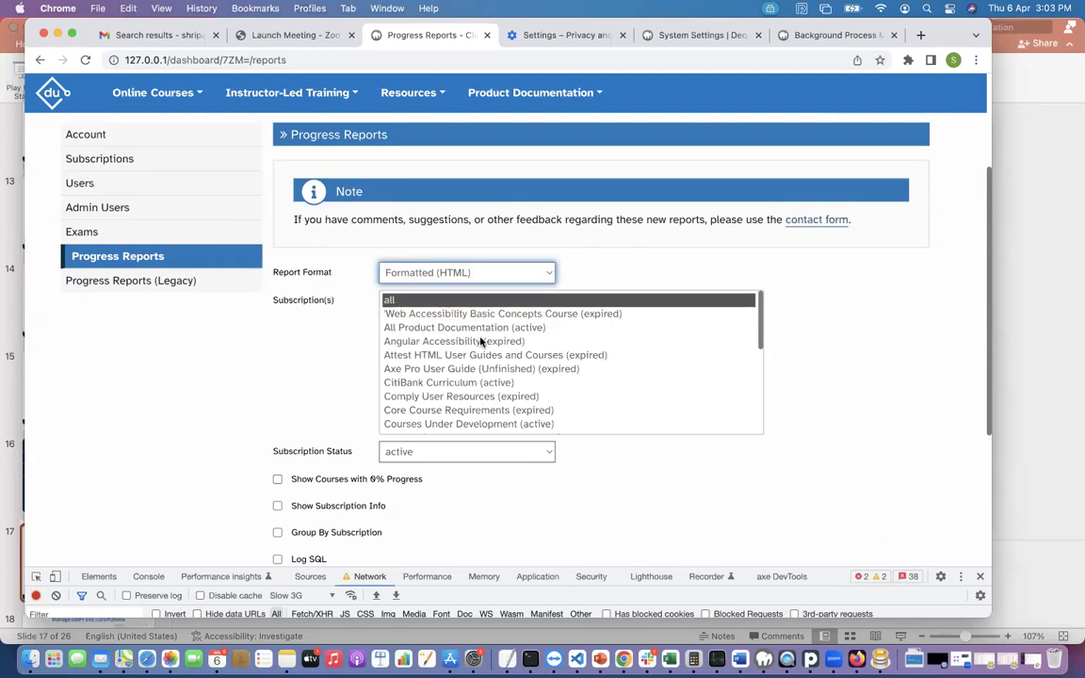
- Try All Product Documentation for the report, set the subscription selection back to all, and review the status choices, keeping active
{"action": "left_click", "coordinate": [477, 328]}
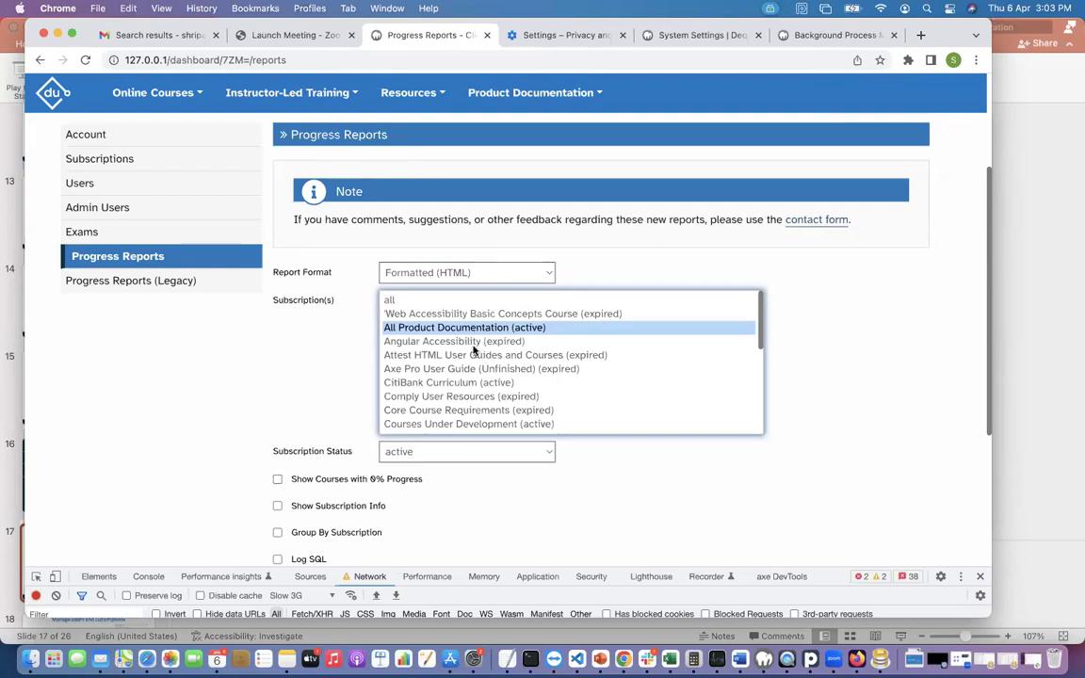
{"action": "left_click", "coordinate": [396, 301]}
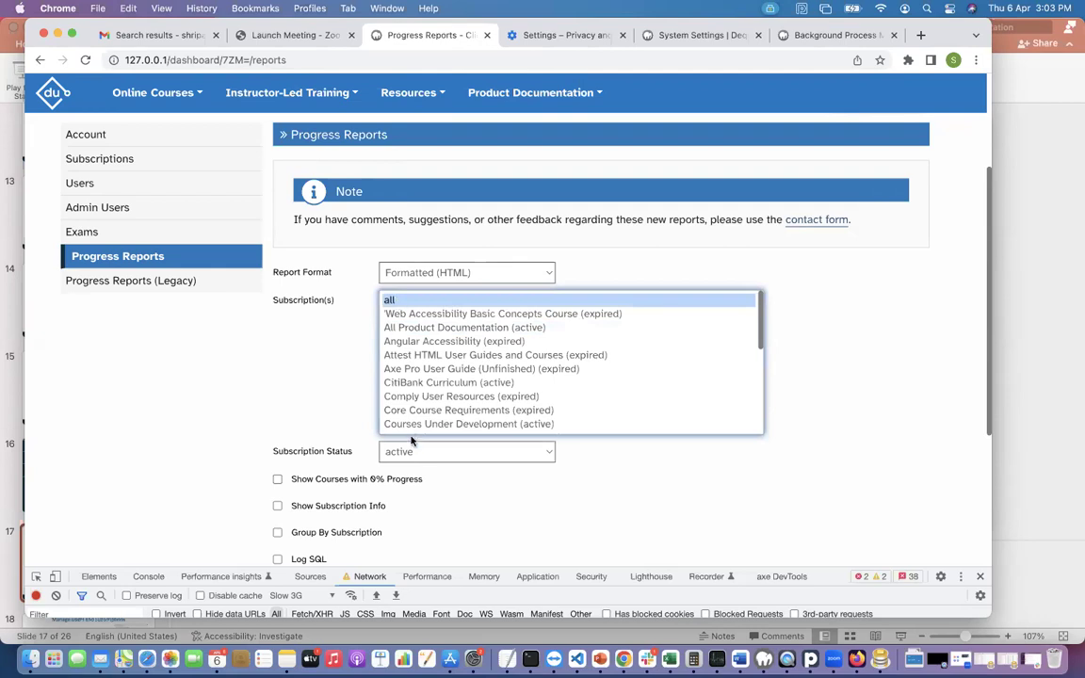
{"action": "scroll", "coordinate": [429, 486], "scroll_direction": "down", "scroll_amount": 2}
{"action": "scroll", "coordinate": [429, 486], "scroll_direction": "down", "scroll_amount": 1}
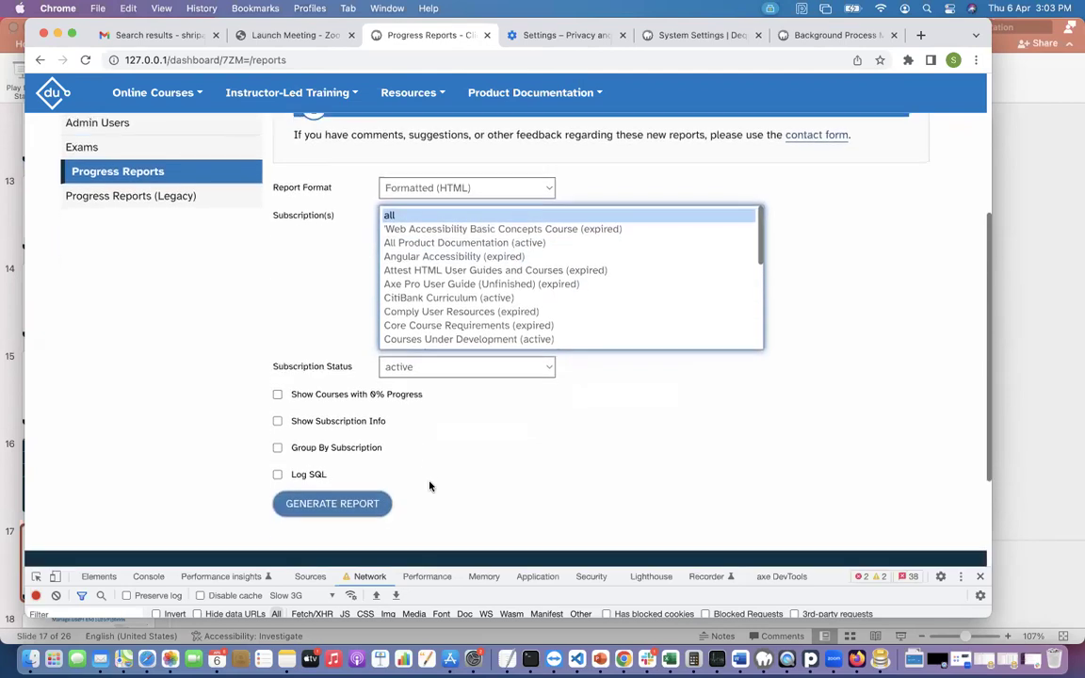
{"action": "scroll", "coordinate": [430, 486], "scroll_direction": "up", "scroll_amount": 1}
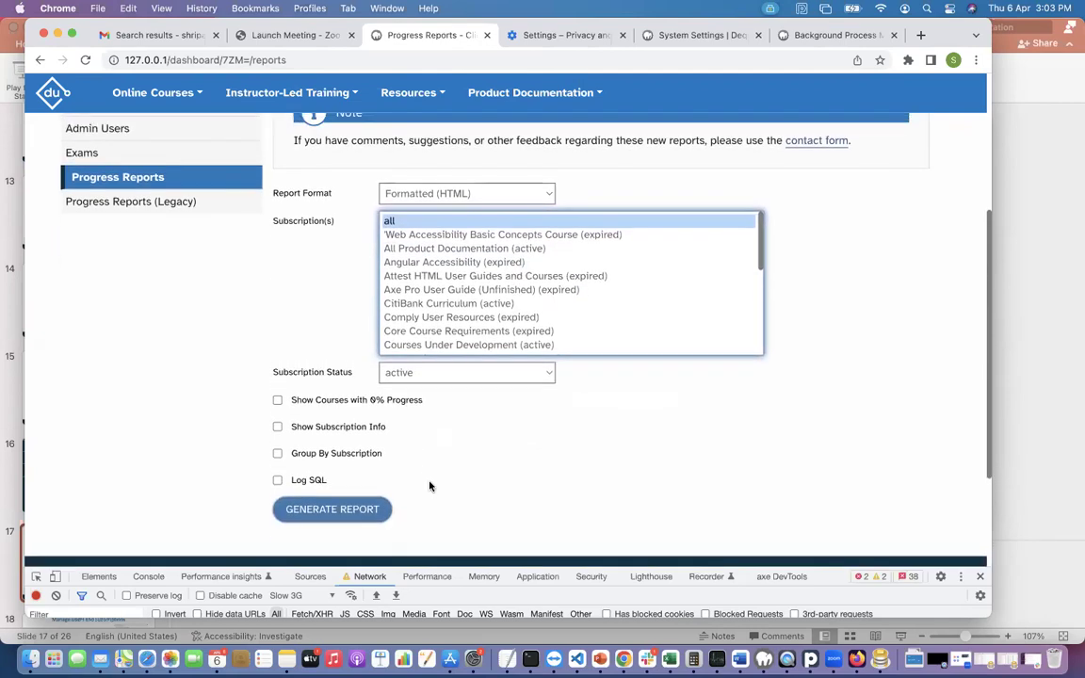
{"action": "left_click", "coordinate": [433, 379]}
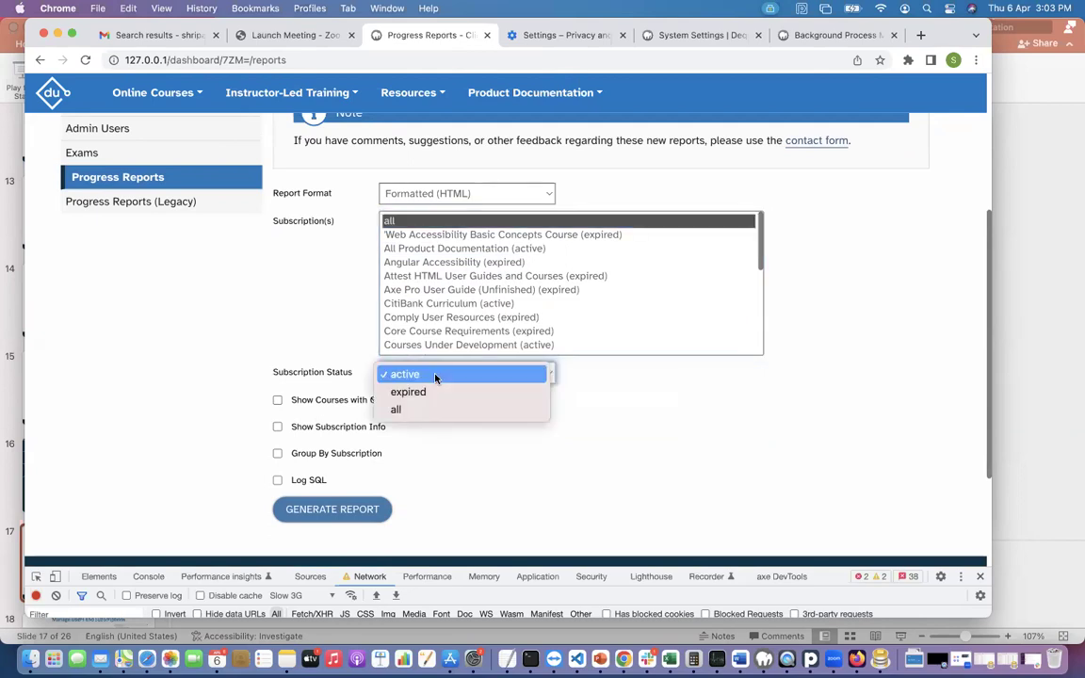
{"action": "left_click", "coordinate": [641, 420]}
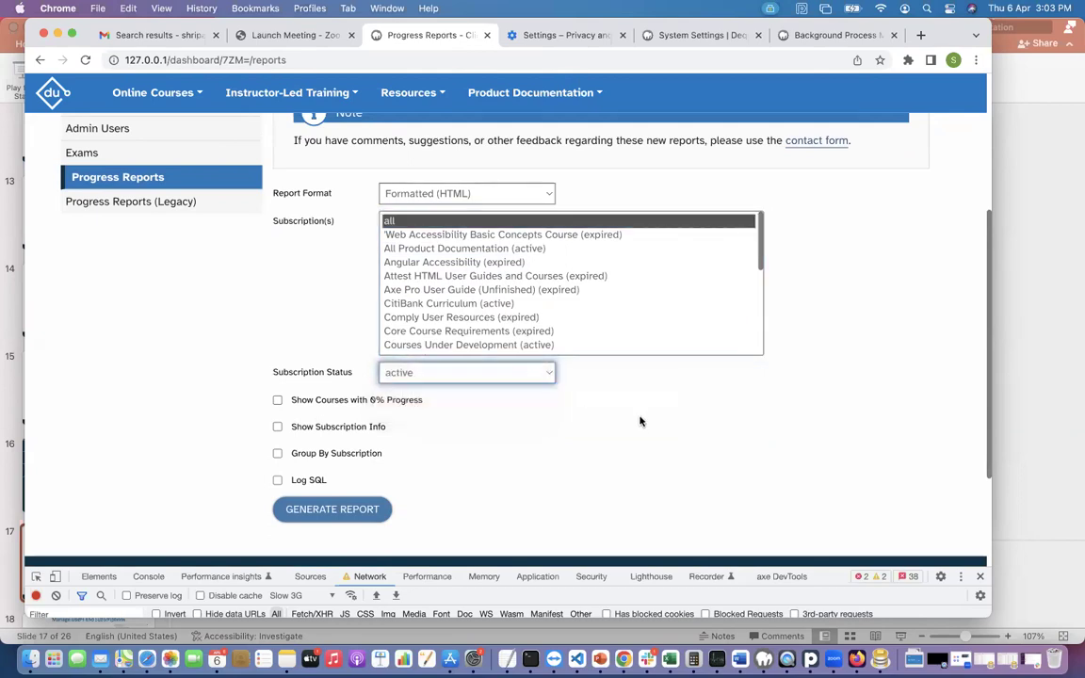
- Generate the progress report in Formatted (HTML) for all subscriptions with active status, leaving the extra report options off
{"action": "scroll", "coordinate": [581, 446], "scroll_direction": "down", "scroll_amount": 2}
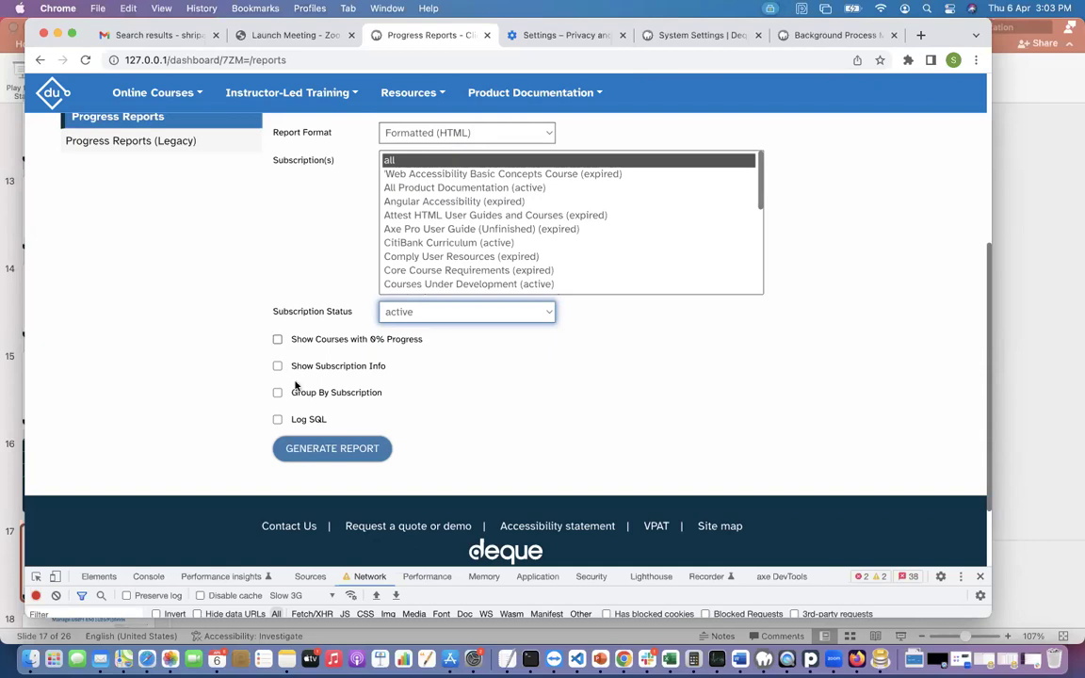
{"action": "left_click", "coordinate": [443, 405]}
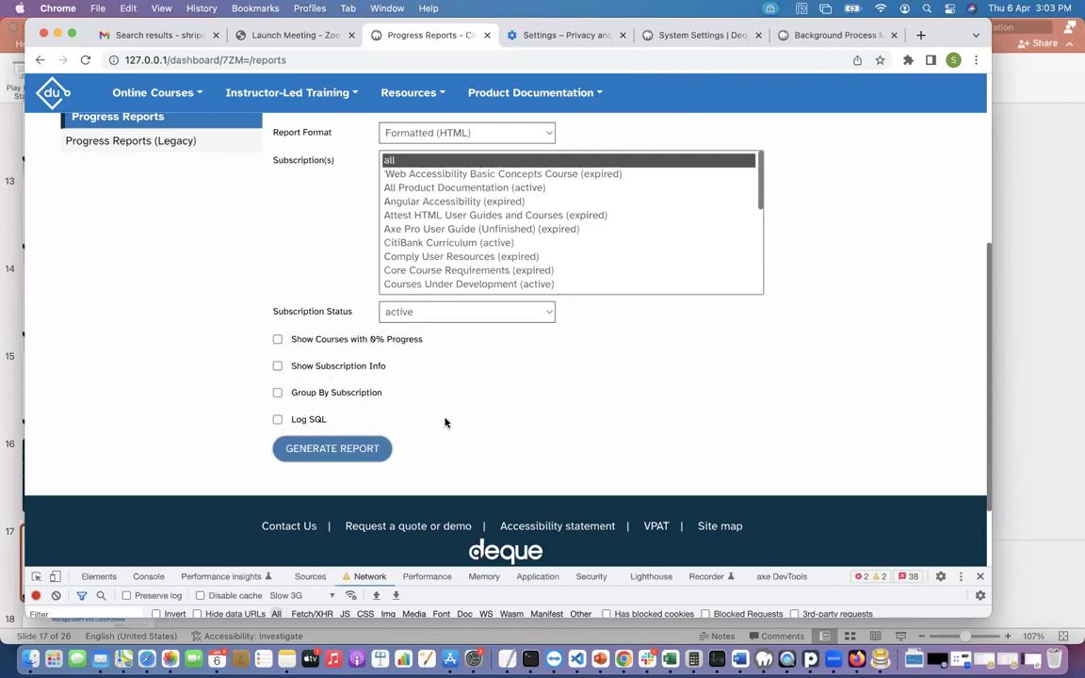
{"action": "left_click", "coordinate": [337, 455]}
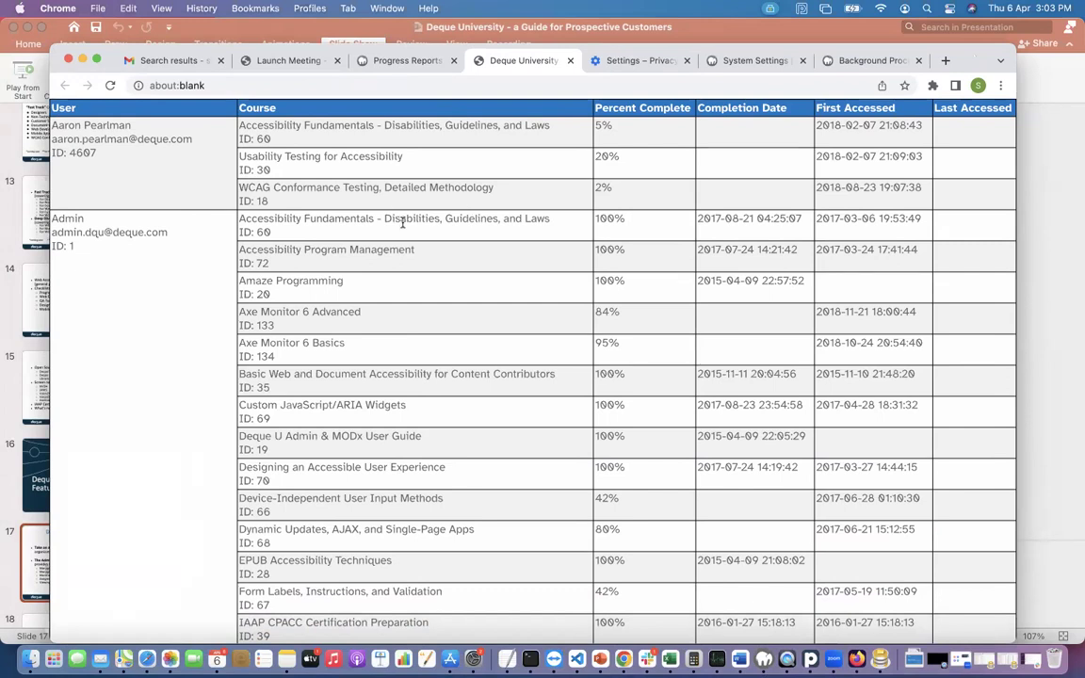
- Look through the generated report's users, courses, completion percentages and dates, and close the report
{"action": "scroll", "coordinate": [426, 276], "scroll_direction": "down", "scroll_amount": 10}
{"action": "scroll", "coordinate": [426, 276], "scroll_direction": "down", "scroll_amount": 5}
{"action": "scroll", "coordinate": [426, 273], "scroll_direction": "up", "scroll_amount": 20}
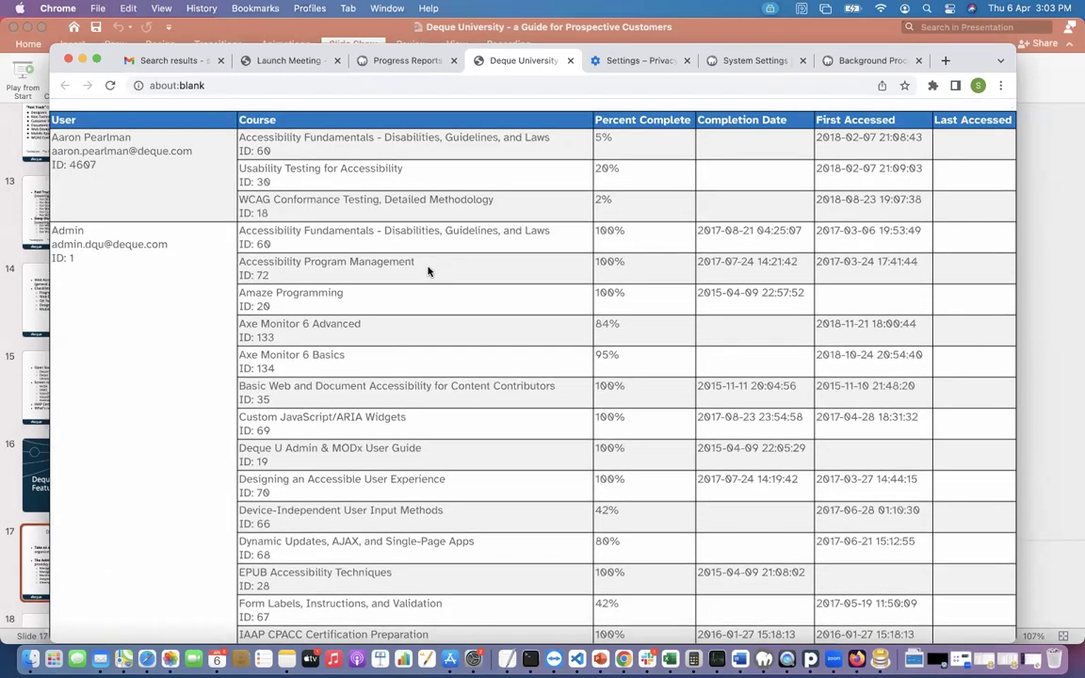
{"action": "scroll", "coordinate": [428, 271], "scroll_direction": "down", "scroll_amount": 1}
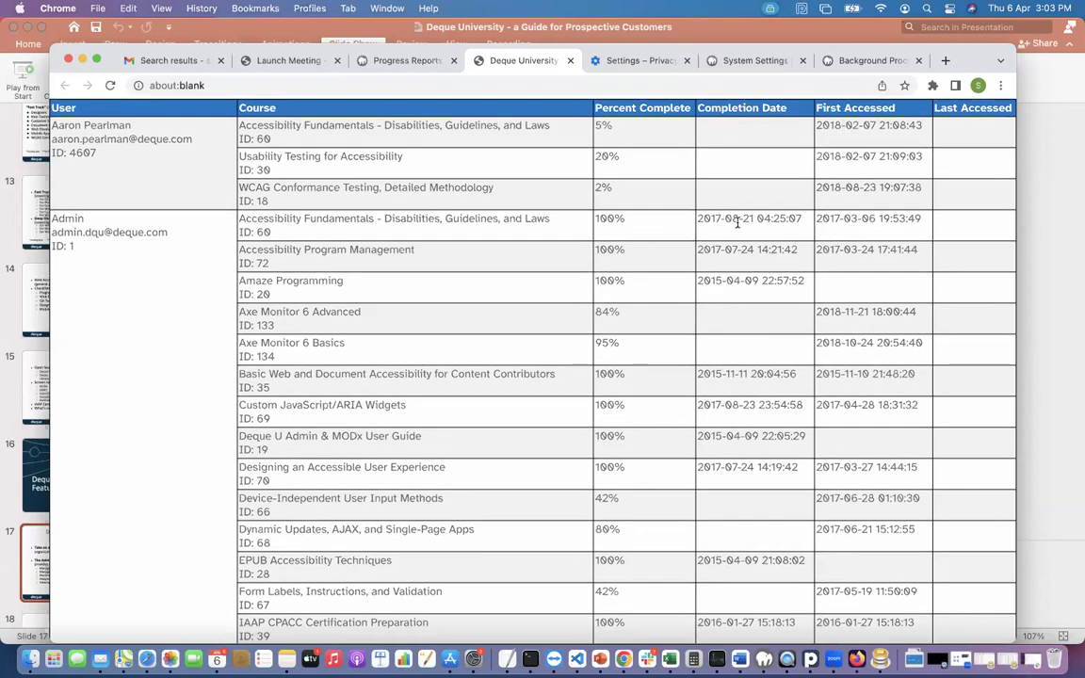
{"action": "left_click_drag", "start_coordinate": [975, 60], "coordinate": [979, 95]}
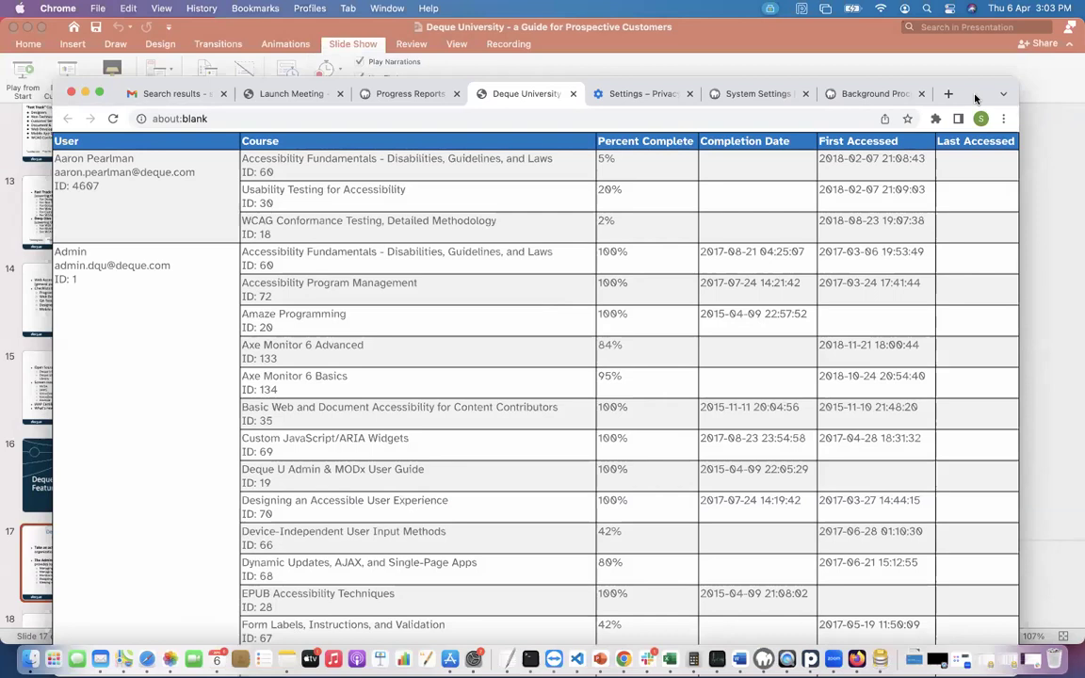
{"action": "left_click", "coordinate": [573, 95]}
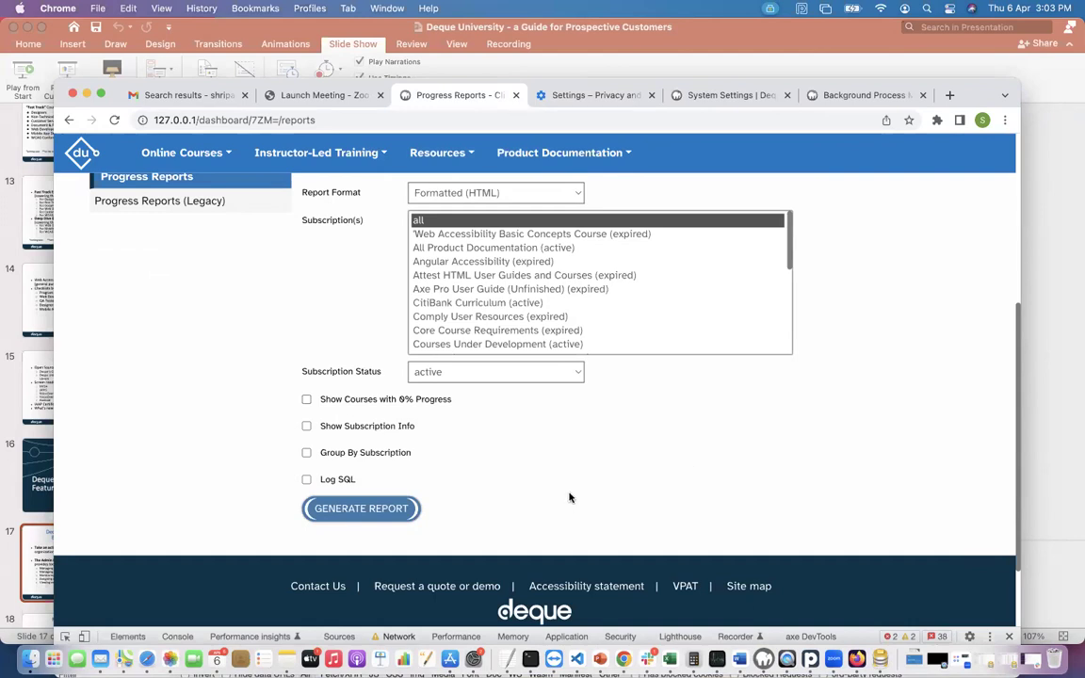
- Open the account's exams and look through the exam instances with their dates, candidates, scores, proctors and statuses
{"action": "scroll", "coordinate": [569, 498], "scroll_direction": "up", "scroll_amount": 2}
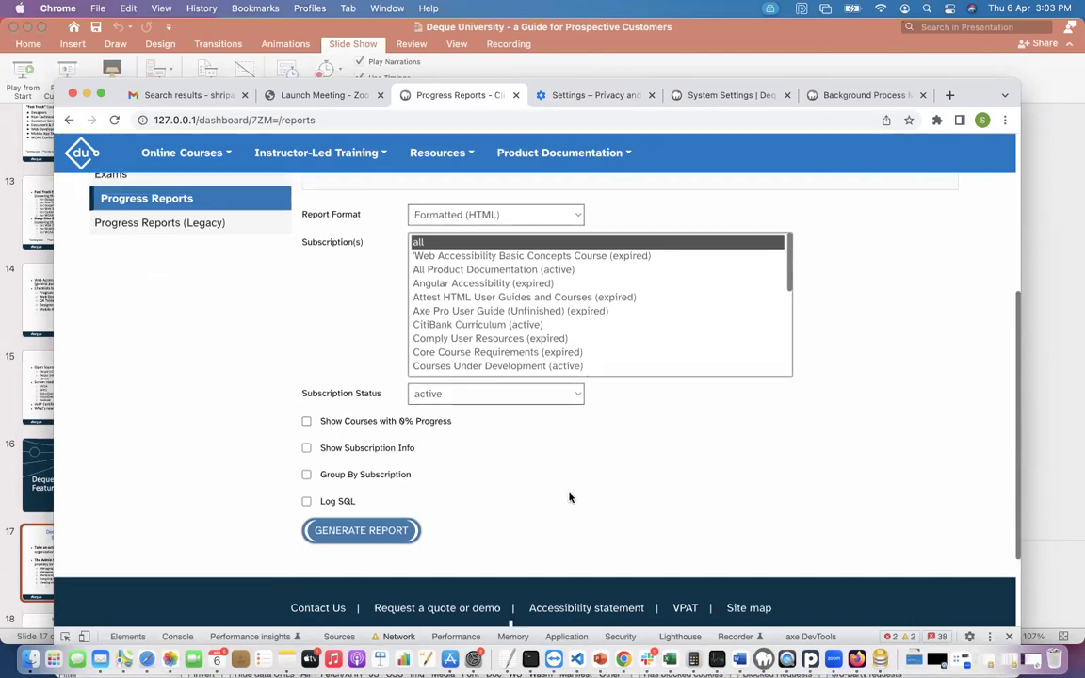
{"action": "scroll", "coordinate": [569, 497], "scroll_direction": "up", "scroll_amount": 1}
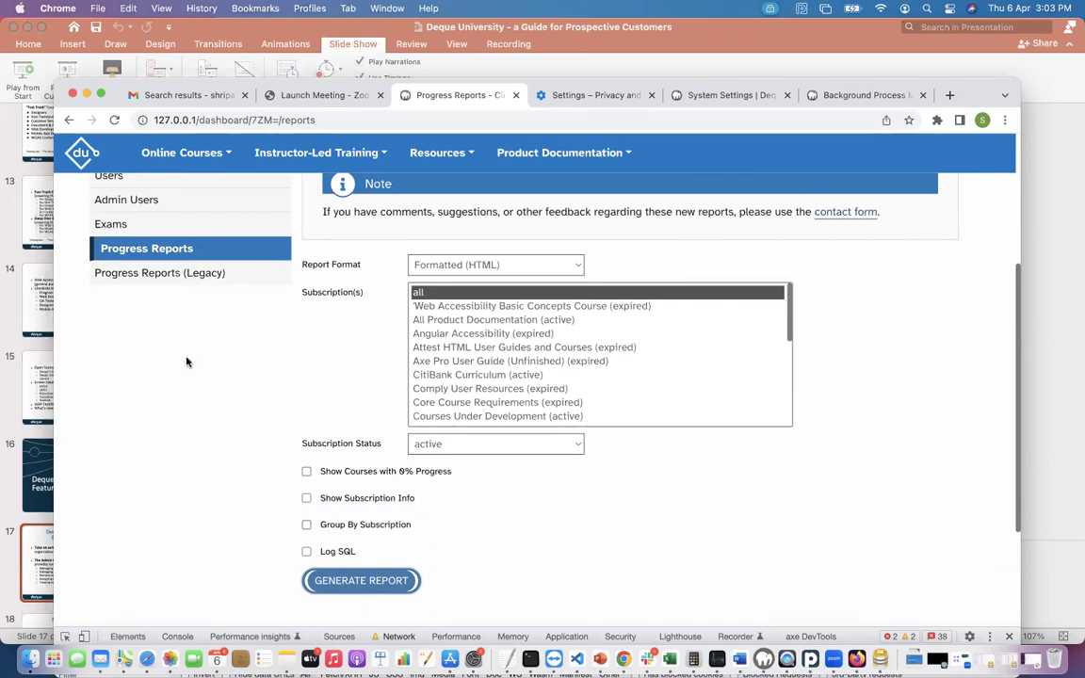
{"action": "left_click", "coordinate": [123, 226]}
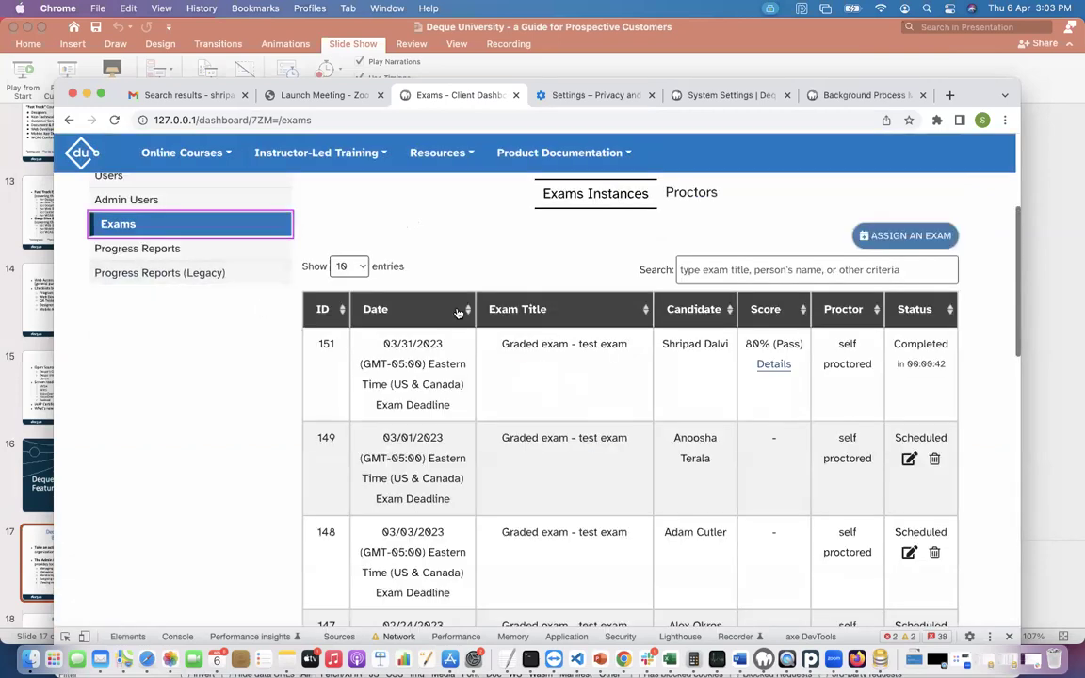
{"action": "scroll", "coordinate": [460, 292], "scroll_direction": "up", "scroll_amount": 1}
{"action": "scroll", "coordinate": [462, 288], "scroll_direction": "down", "scroll_amount": 1}
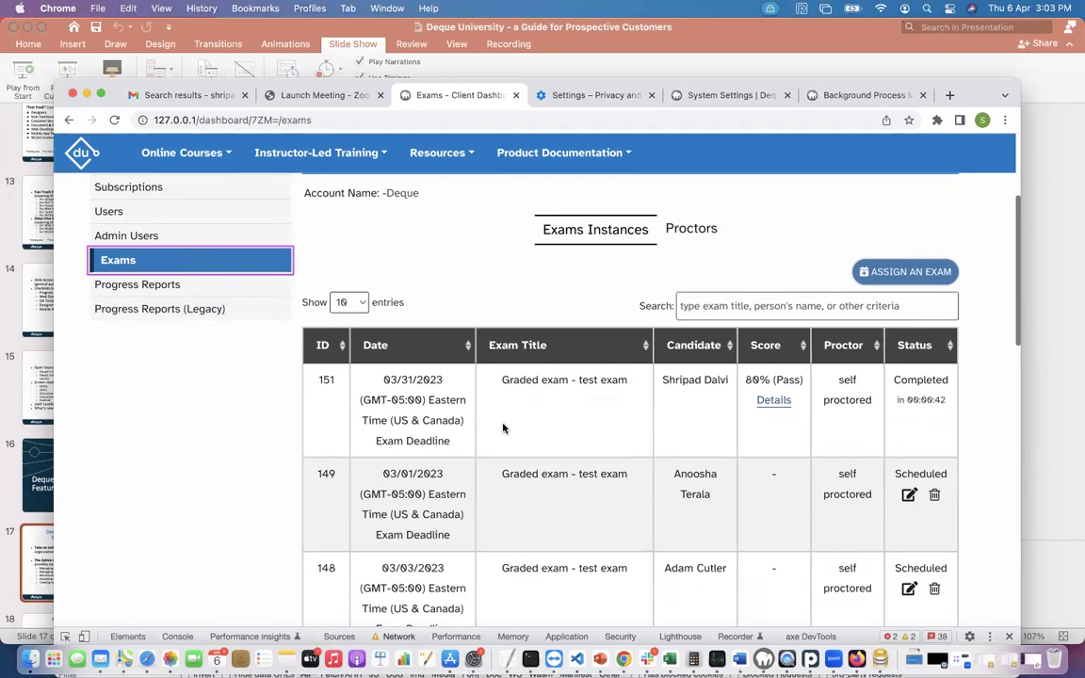
{"action": "scroll", "coordinate": [503, 429], "scroll_direction": "down", "scroll_amount": 1}
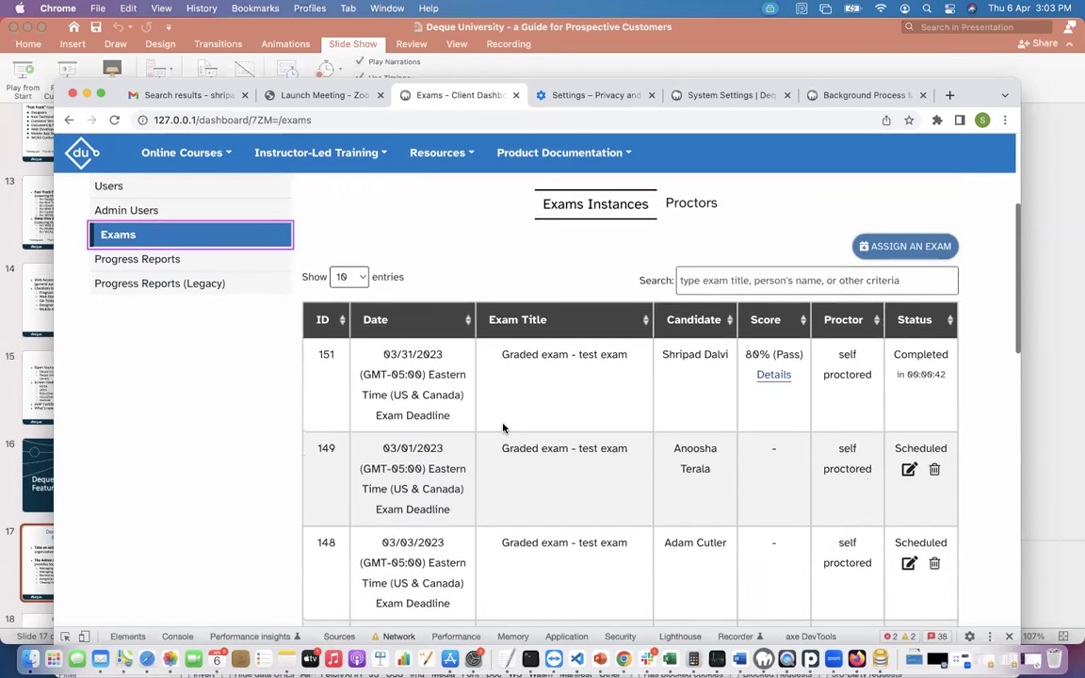
{"action": "scroll", "coordinate": [503, 429], "scroll_direction": "down", "scroll_amount": 2}
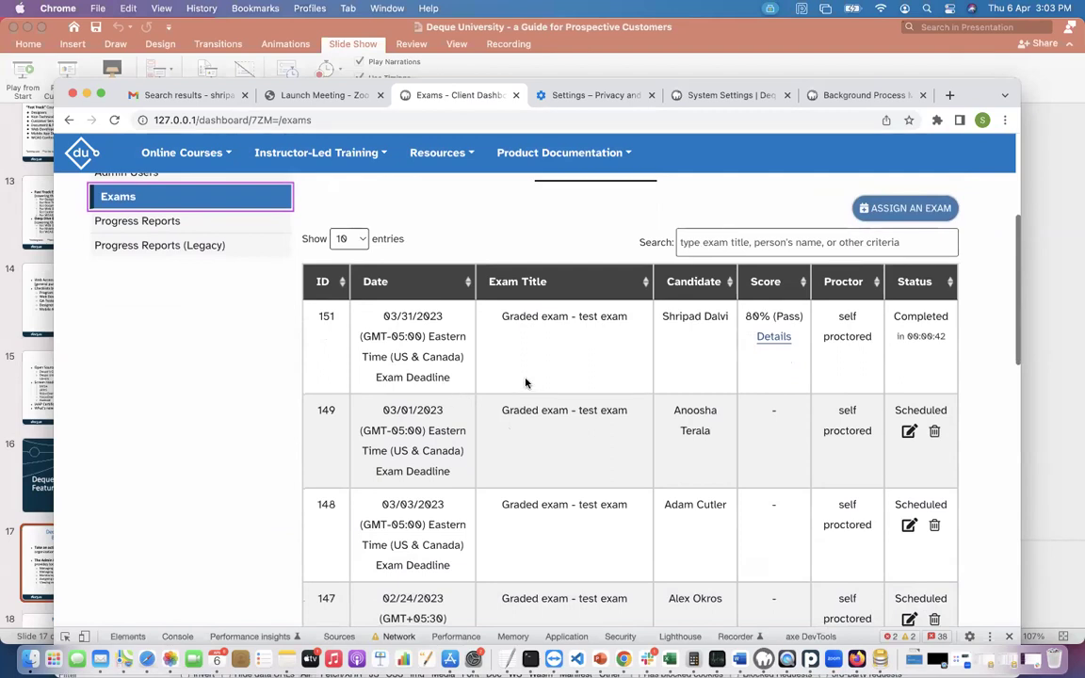
{"action": "scroll", "coordinate": [522, 382], "scroll_direction": "down", "scroll_amount": 1}
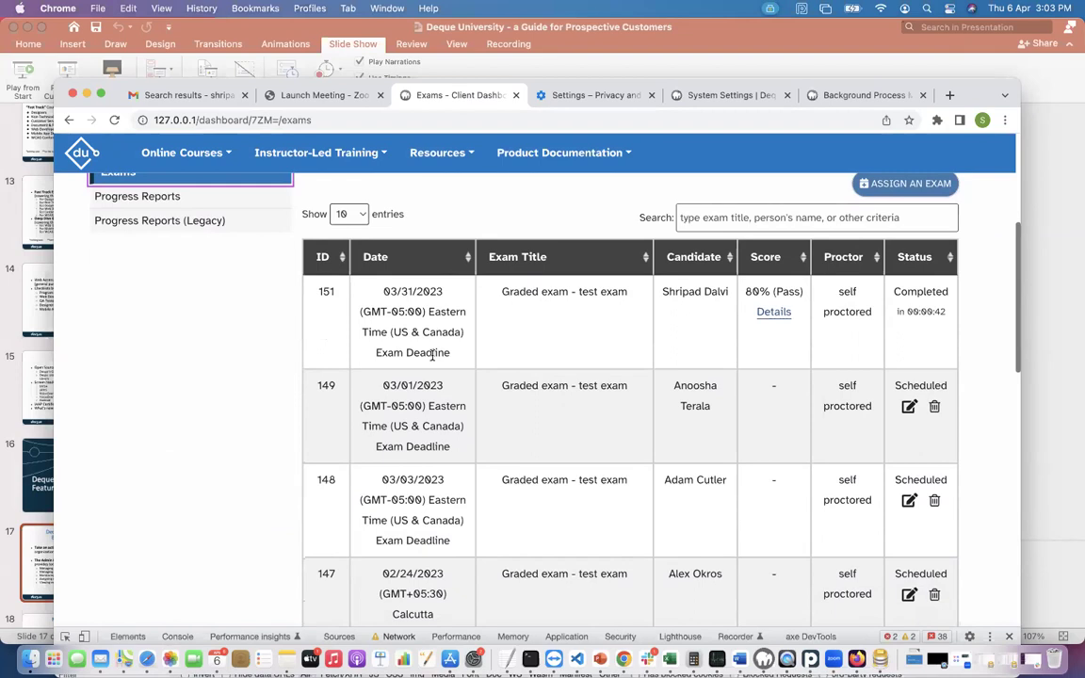
{"action": "scroll", "coordinate": [432, 355], "scroll_direction": "down", "scroll_amount": 2}
{"action": "scroll", "coordinate": [432, 356], "scroll_direction": "down", "scroll_amount": 1}
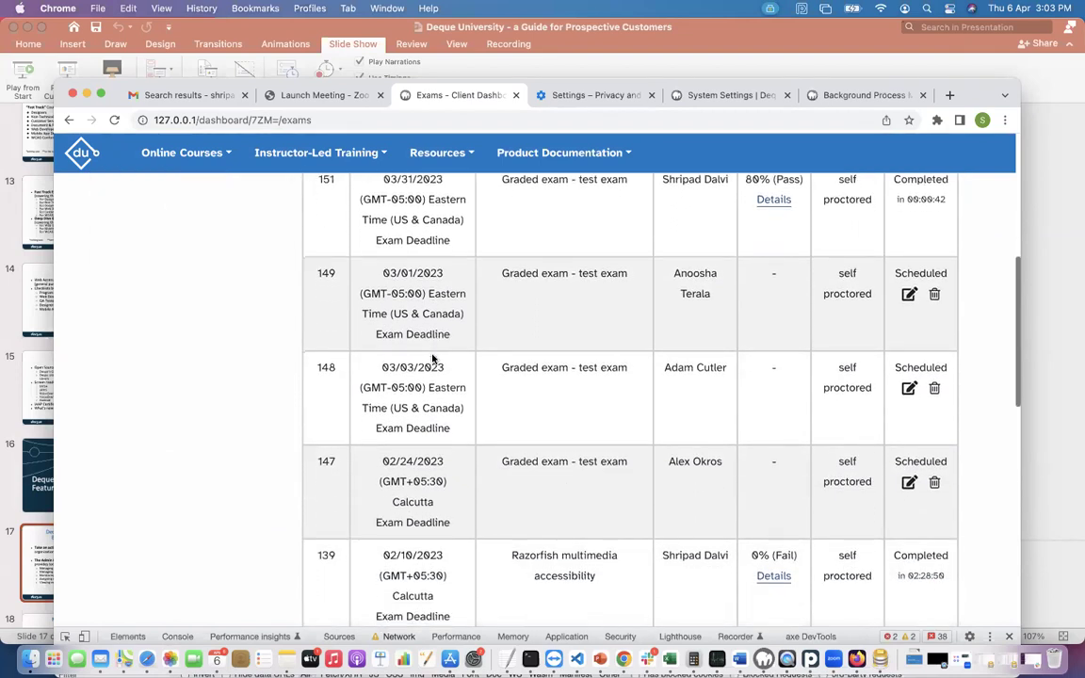
- Highlight the Exam Deadline label in the date of the first exam instance and clear the highlight
{"action": "scroll", "coordinate": [433, 355], "scroll_direction": "up", "scroll_amount": 2}
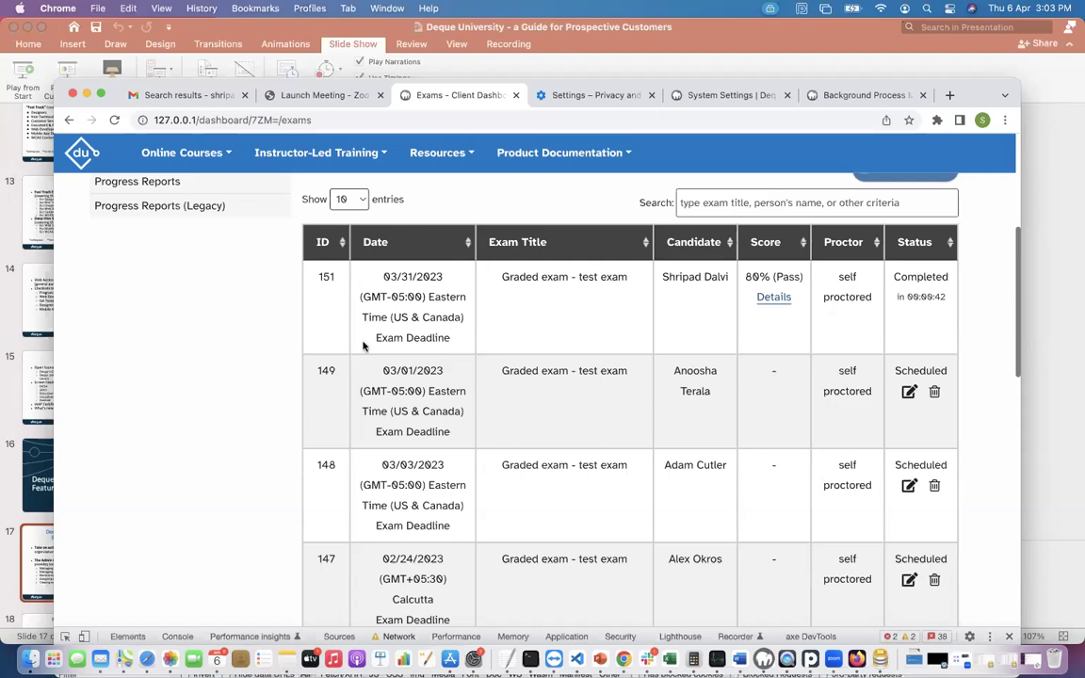
{"action": "left_click_drag", "start_coordinate": [375, 337], "coordinate": [456, 343]}
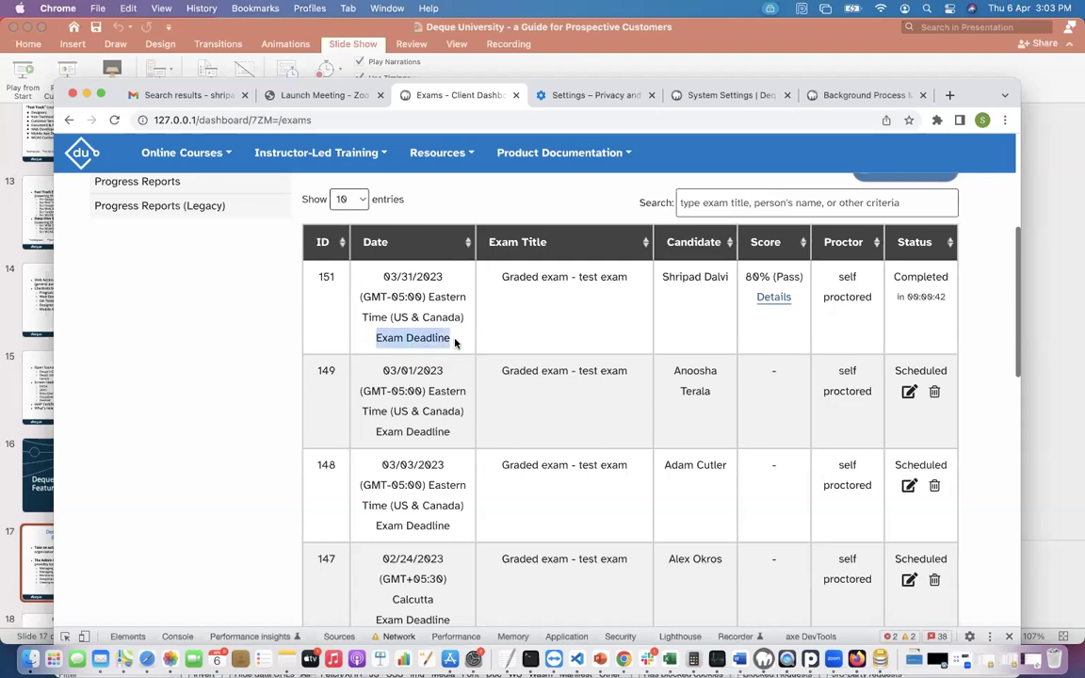
{"action": "left_click", "coordinate": [450, 385]}
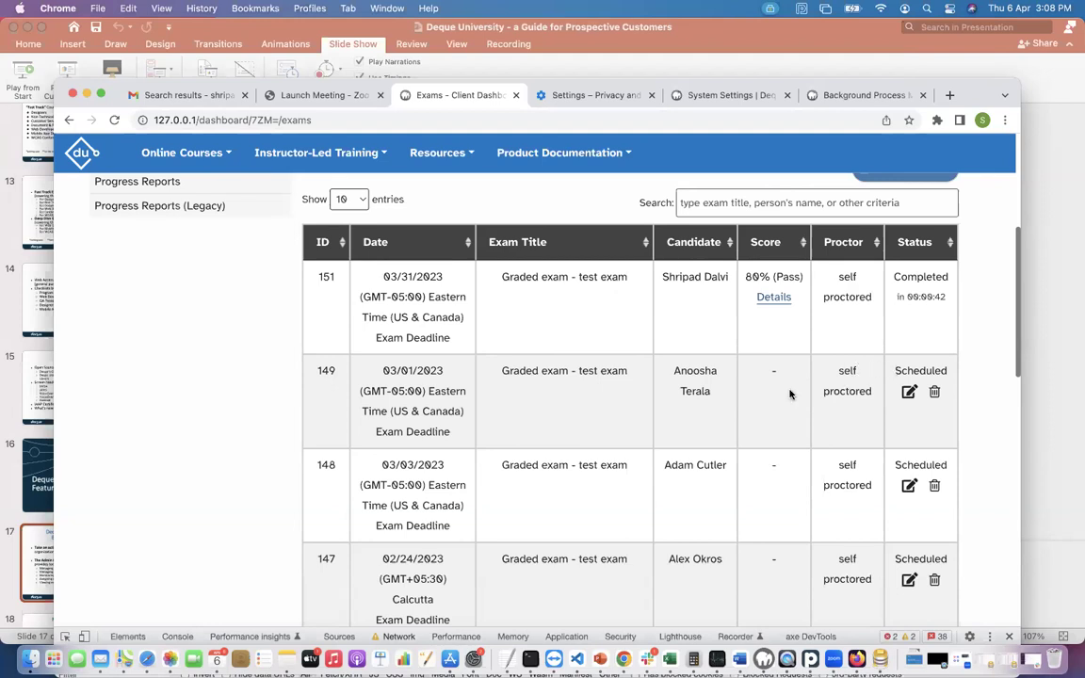
- Start assigning a new exam and choose Razorfish multimedia accessibility as its title
{"action": "scroll", "coordinate": [810, 386], "scroll_direction": "up", "scroll_amount": 2}
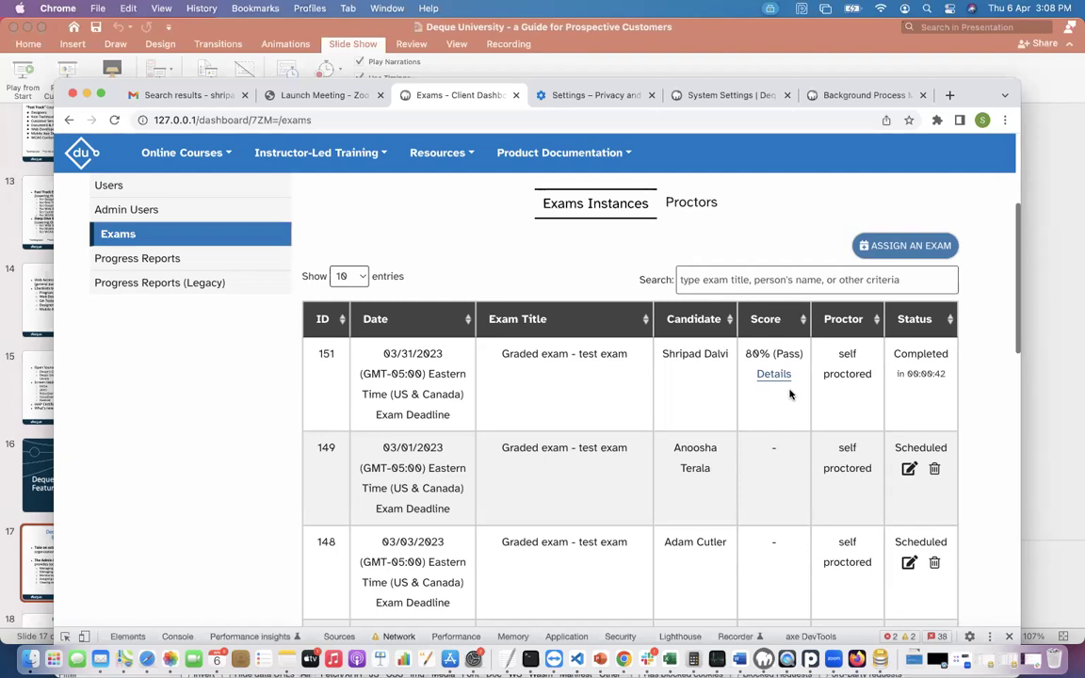
{"action": "left_click", "coordinate": [895, 248]}
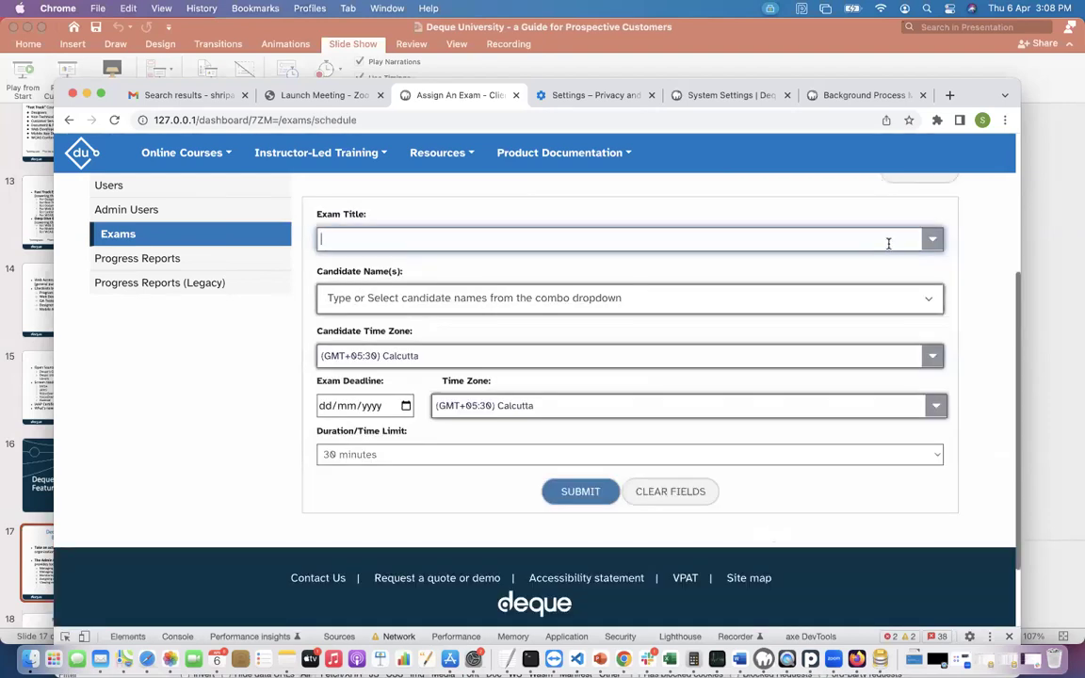
{"action": "left_click", "coordinate": [888, 243]}
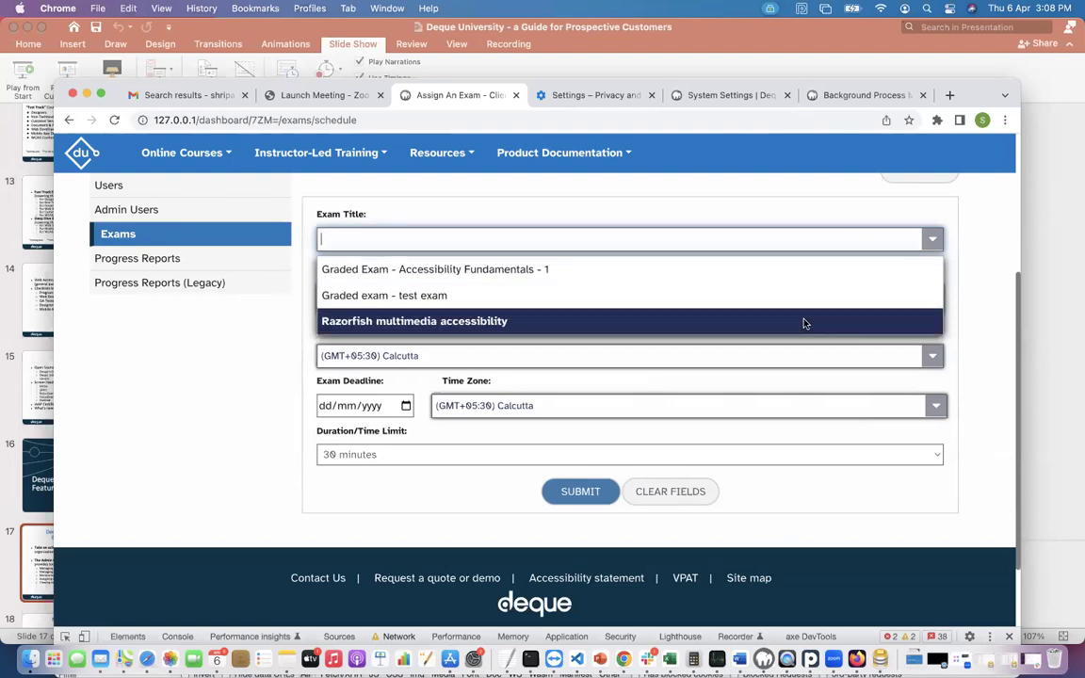
{"action": "left_click", "coordinate": [802, 321]}
- Search the exam's candidates by partial first name and add the matching user as the candidate
{"action": "scroll", "coordinate": [678, 311], "scroll_direction": "down", "scroll_amount": 1}
{"action": "scroll", "coordinate": [678, 311], "scroll_direction": "down", "scroll_amount": 2}
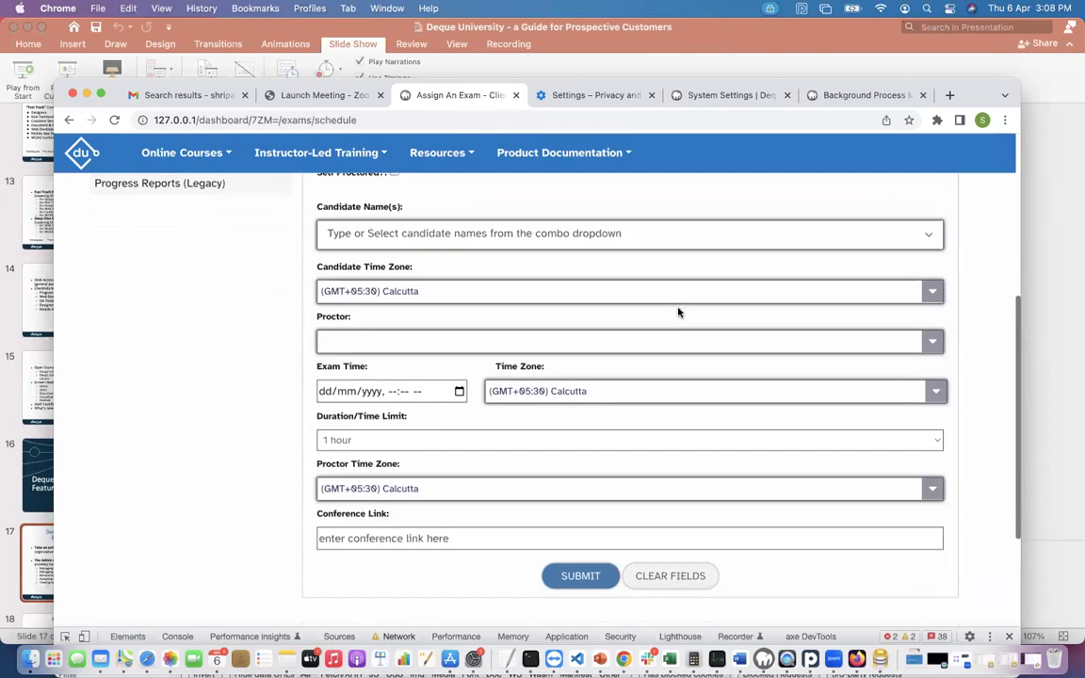
{"action": "left_click", "coordinate": [788, 231]}
{"action": "type", "text": "shri"}
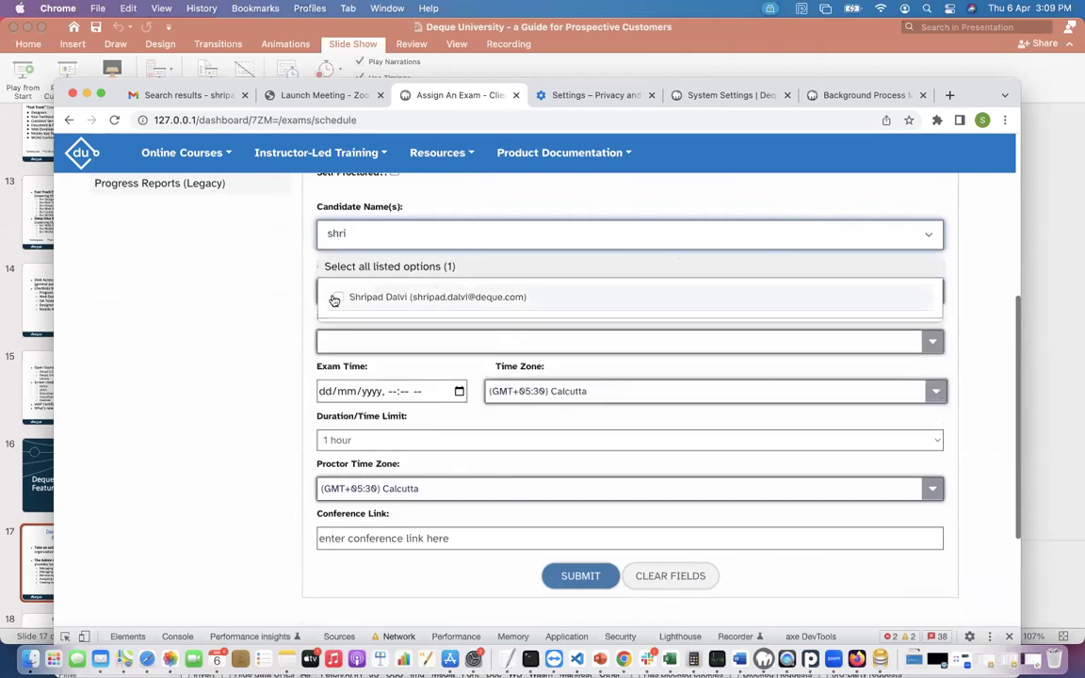
{"action": "left_click", "coordinate": [338, 298]}
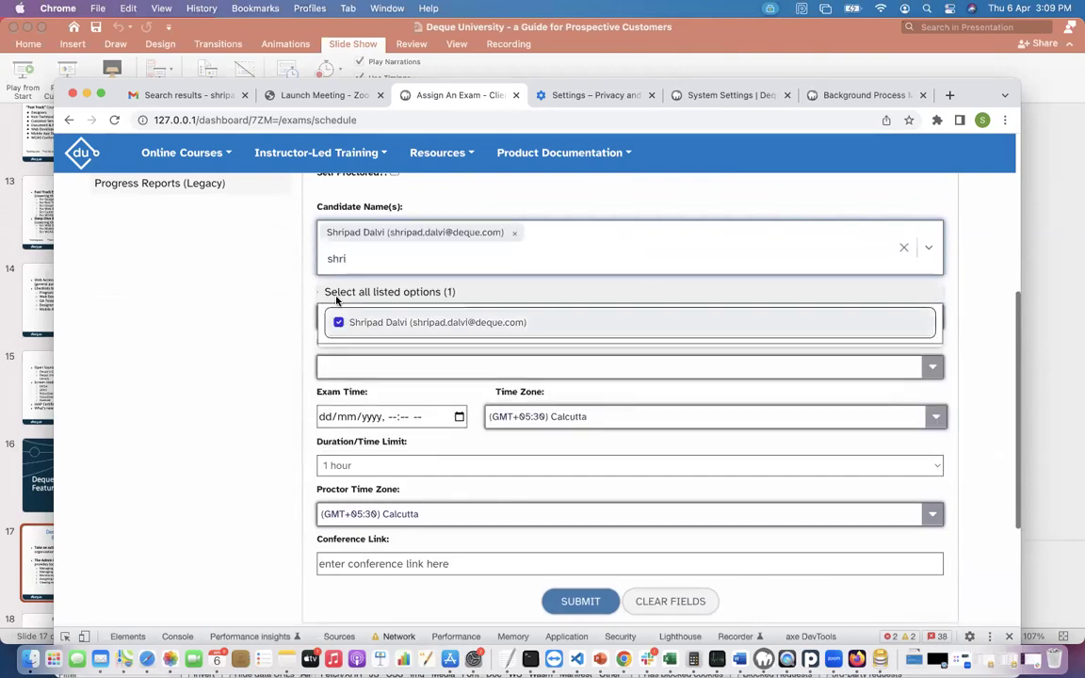
{"action": "left_click", "coordinate": [252, 297]}
- Look up the sixth listed proctor by name and select that person as the exam's proctor
{"action": "left_click", "coordinate": [340, 368]}
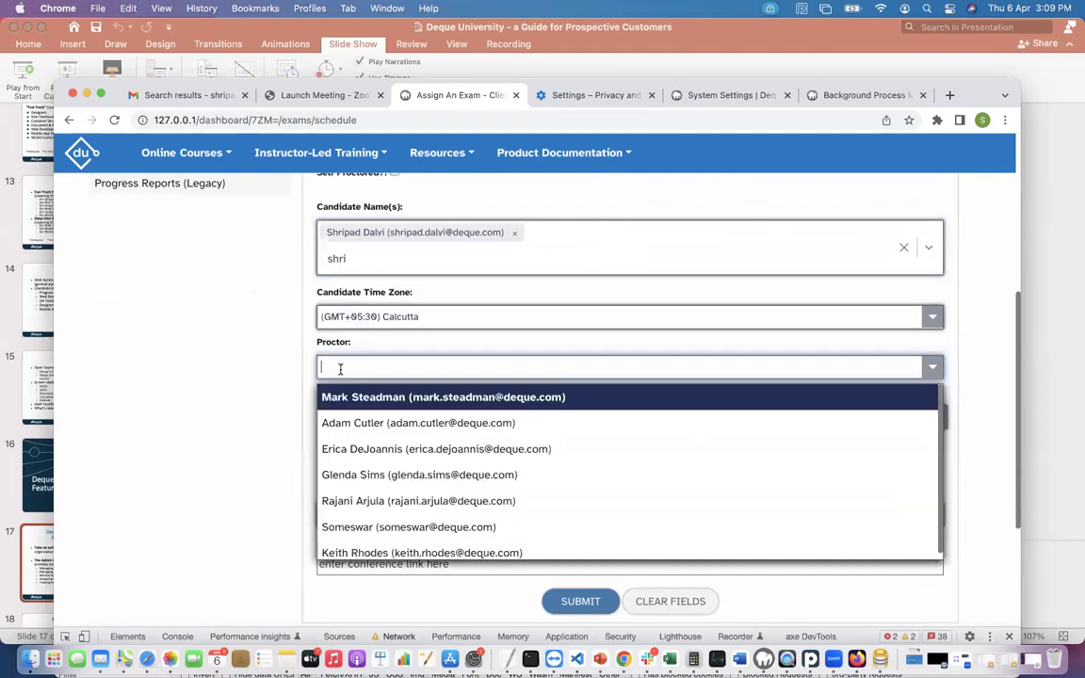
{"action": "type", "text": "somes"}
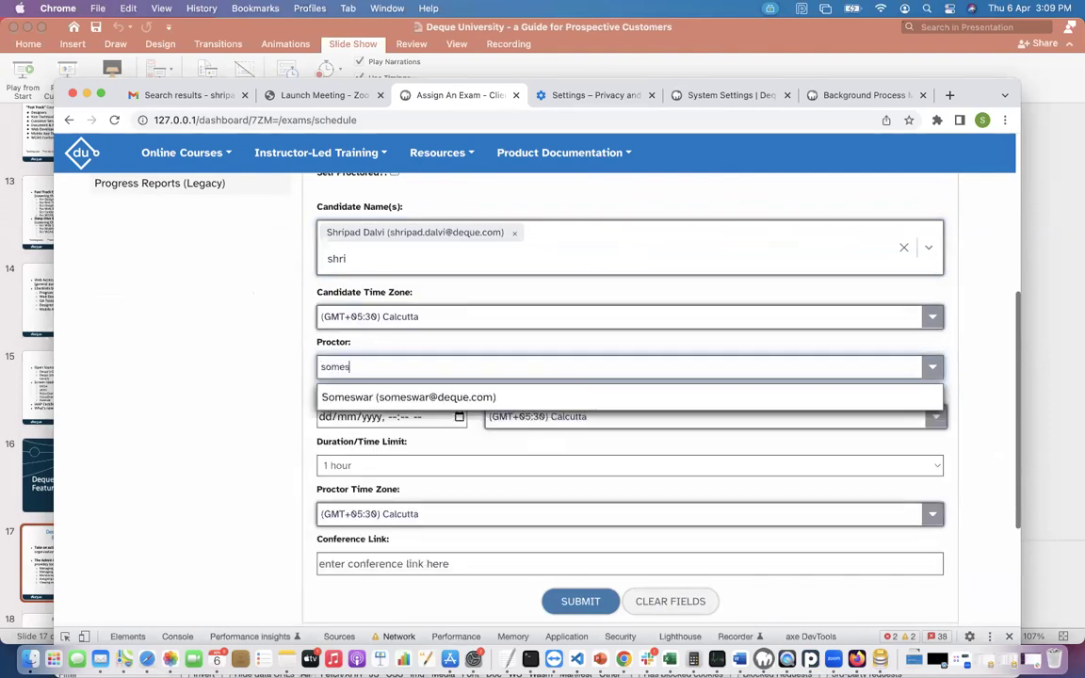
{"action": "left_click", "coordinate": [358, 398]}
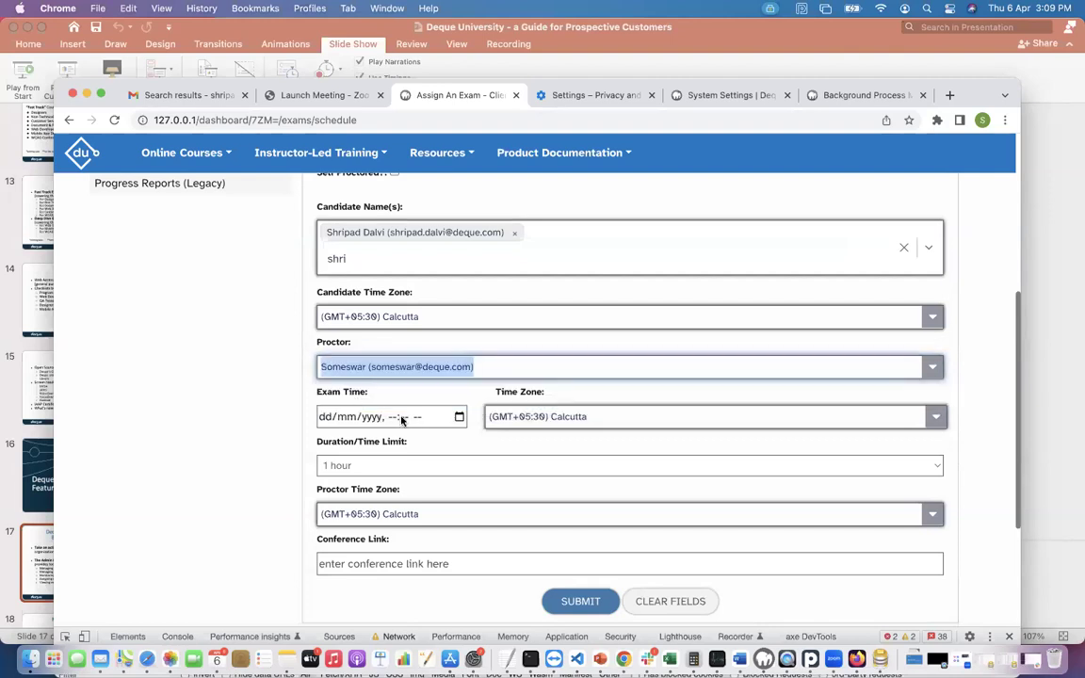
- Set the exam time to 06/04/2023, 03:15 PM
{"action": "left_click", "coordinate": [458, 418]}
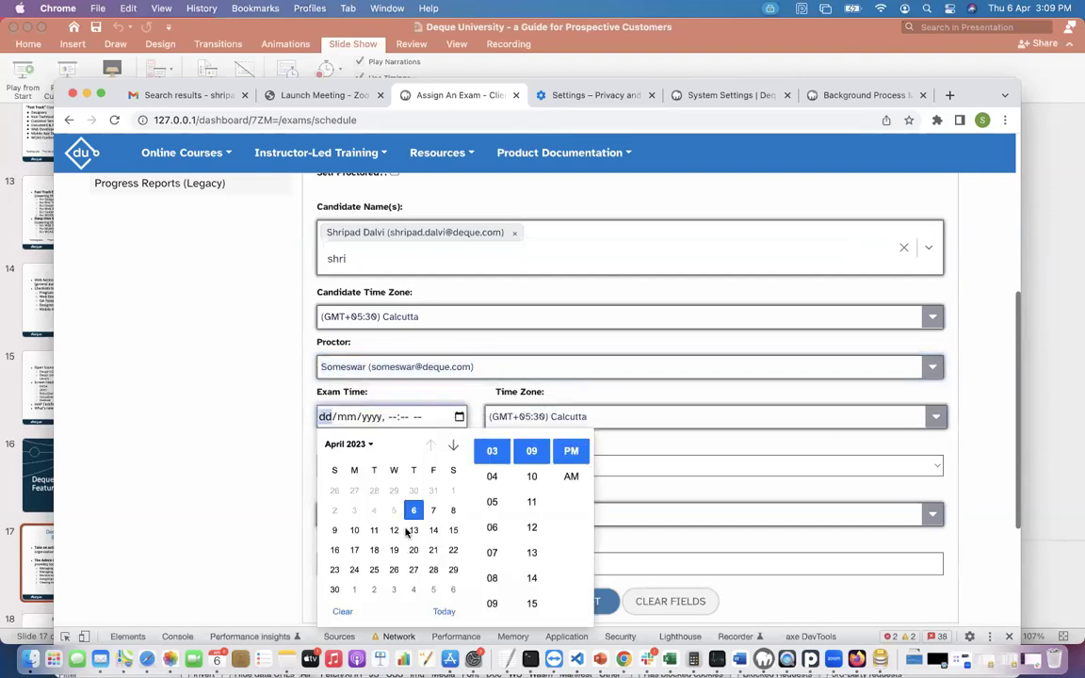
{"action": "left_click", "coordinate": [413, 511]}
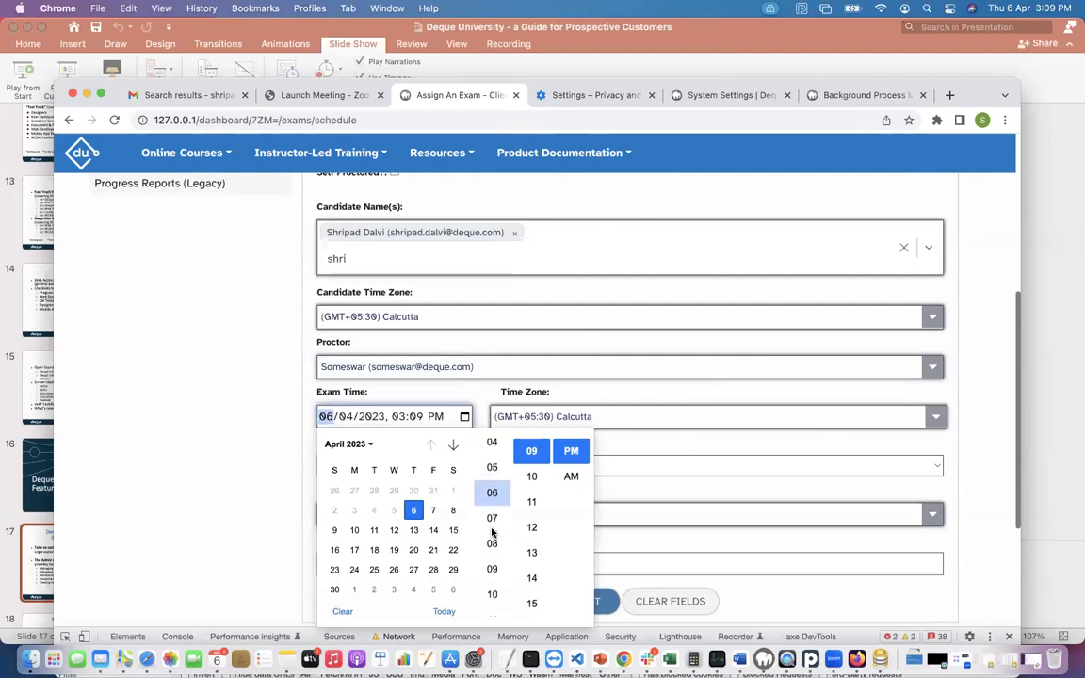
{"action": "scroll", "coordinate": [492, 532], "scroll_direction": "up", "scroll_amount": 4}
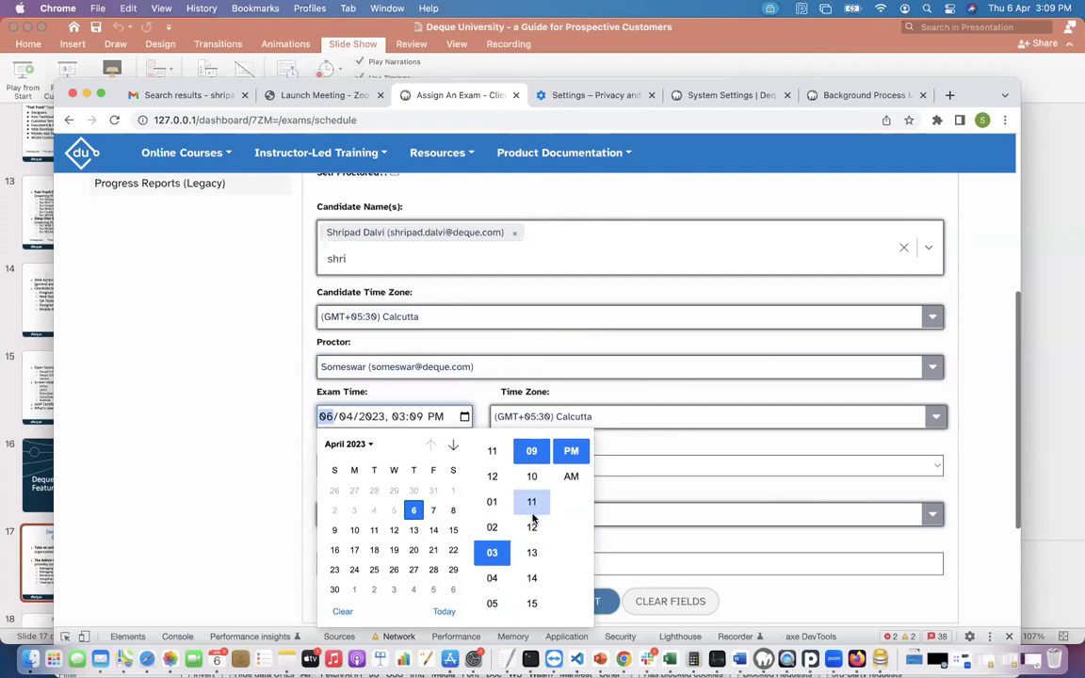
{"action": "left_click", "coordinate": [533, 601]}
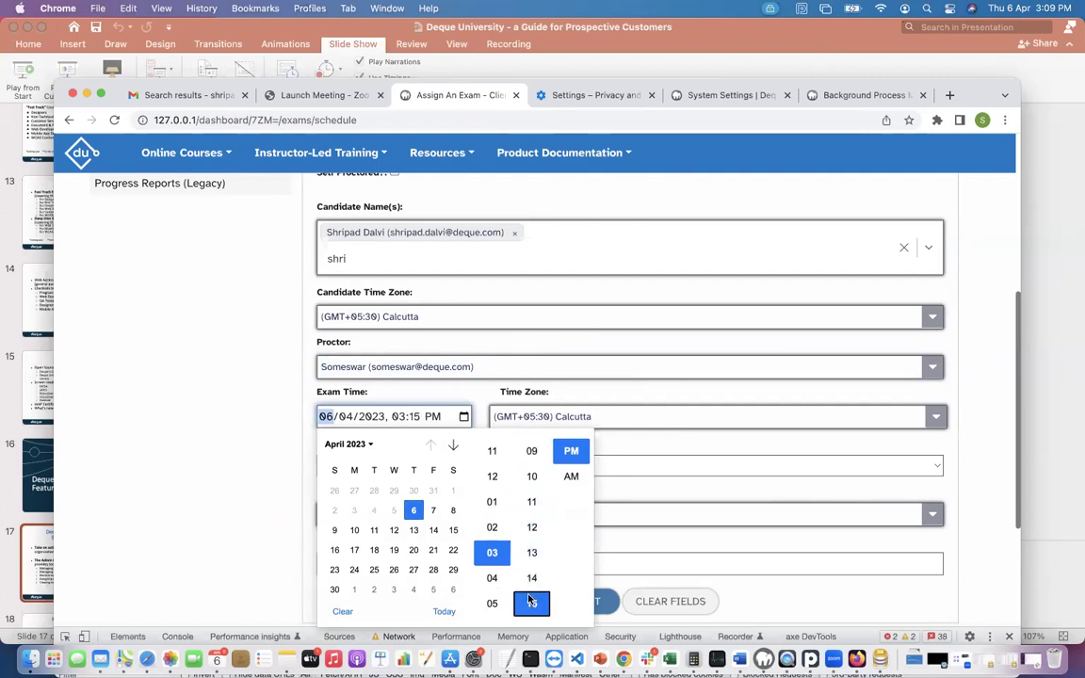
{"action": "left_click", "coordinate": [254, 432]}
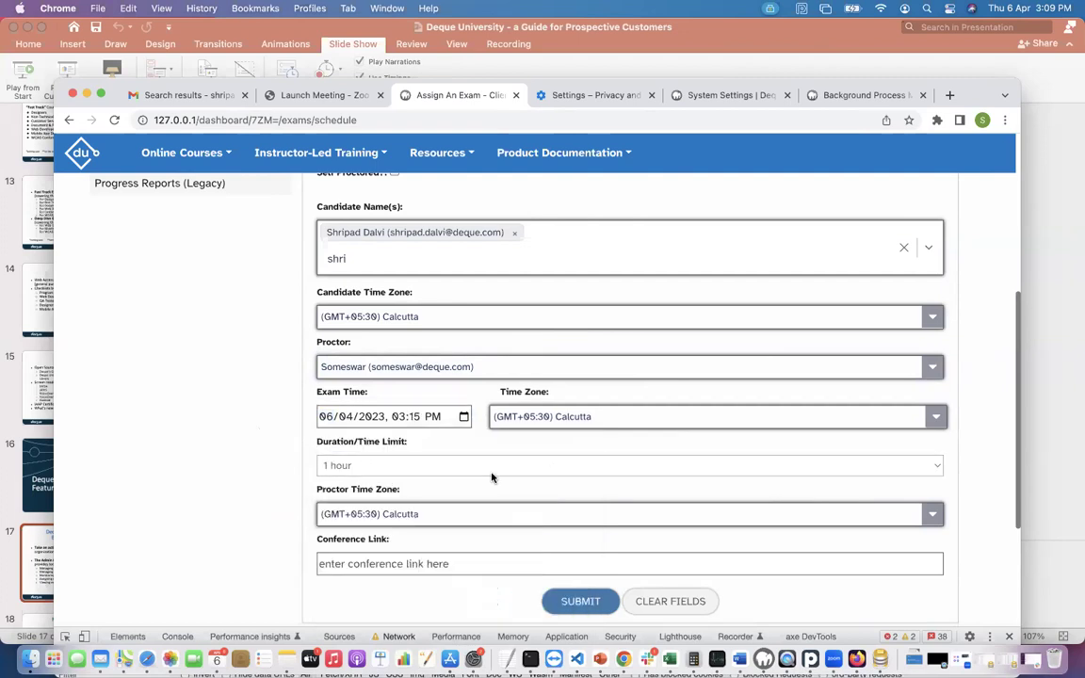
- Submit the exam assignment with the conference link left empty and finish assigning exams
{"action": "scroll", "coordinate": [494, 476], "scroll_direction": "down", "scroll_amount": 2}
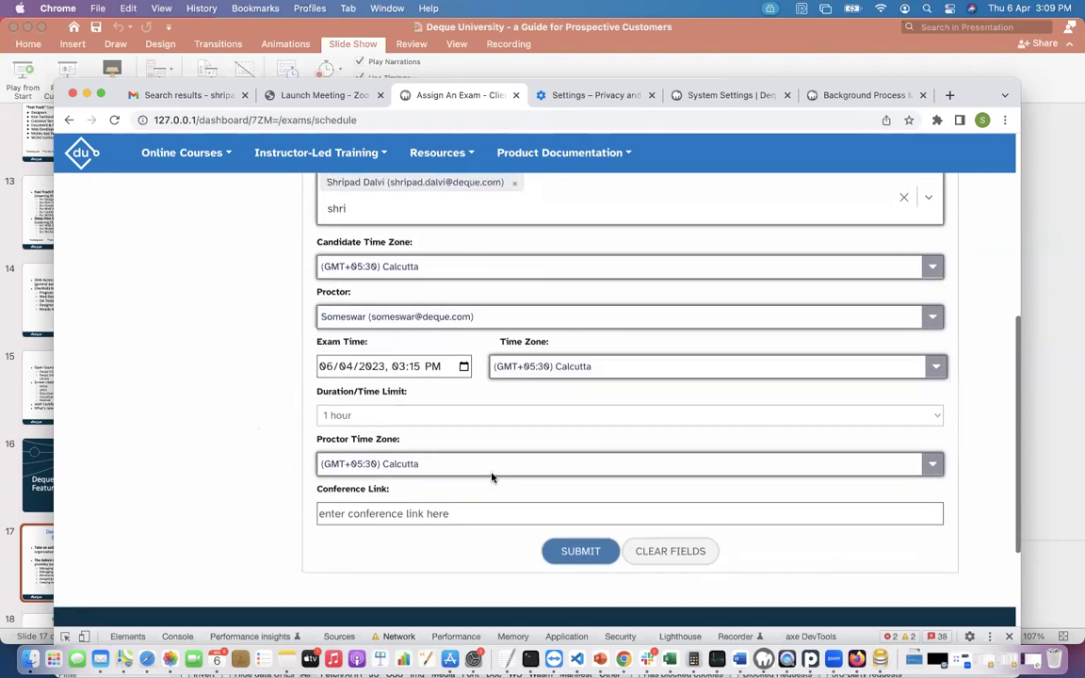
{"action": "scroll", "coordinate": [492, 476], "scroll_direction": "up", "scroll_amount": 1}
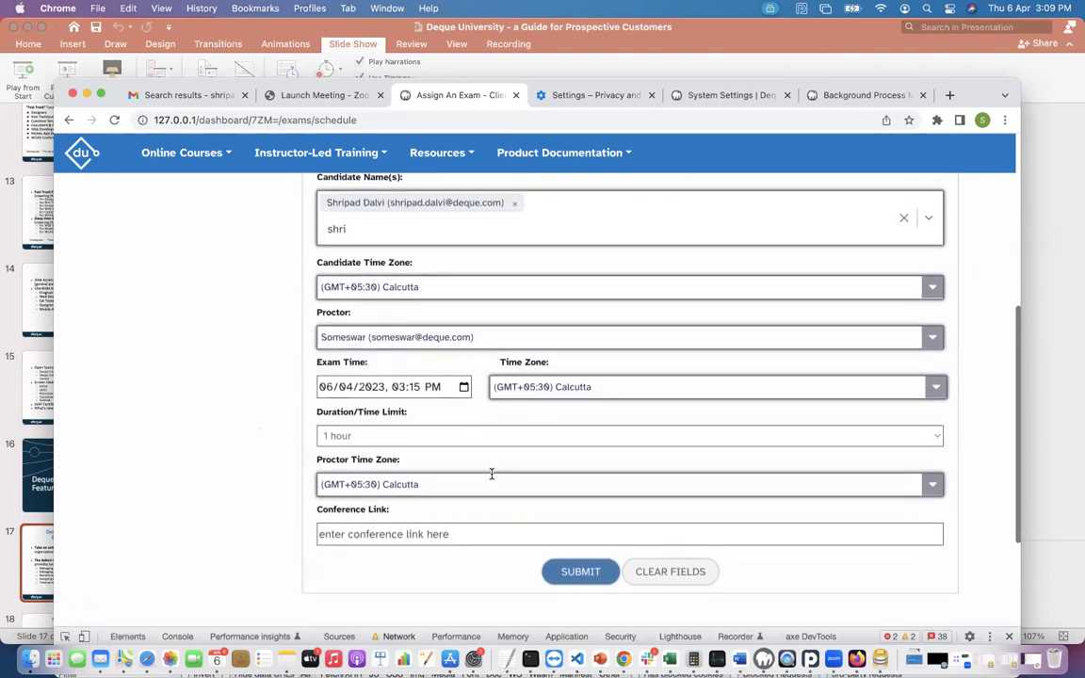
{"action": "scroll", "coordinate": [492, 474], "scroll_direction": "up", "scroll_amount": 1}
{"action": "scroll", "coordinate": [492, 475], "scroll_direction": "down", "scroll_amount": 2}
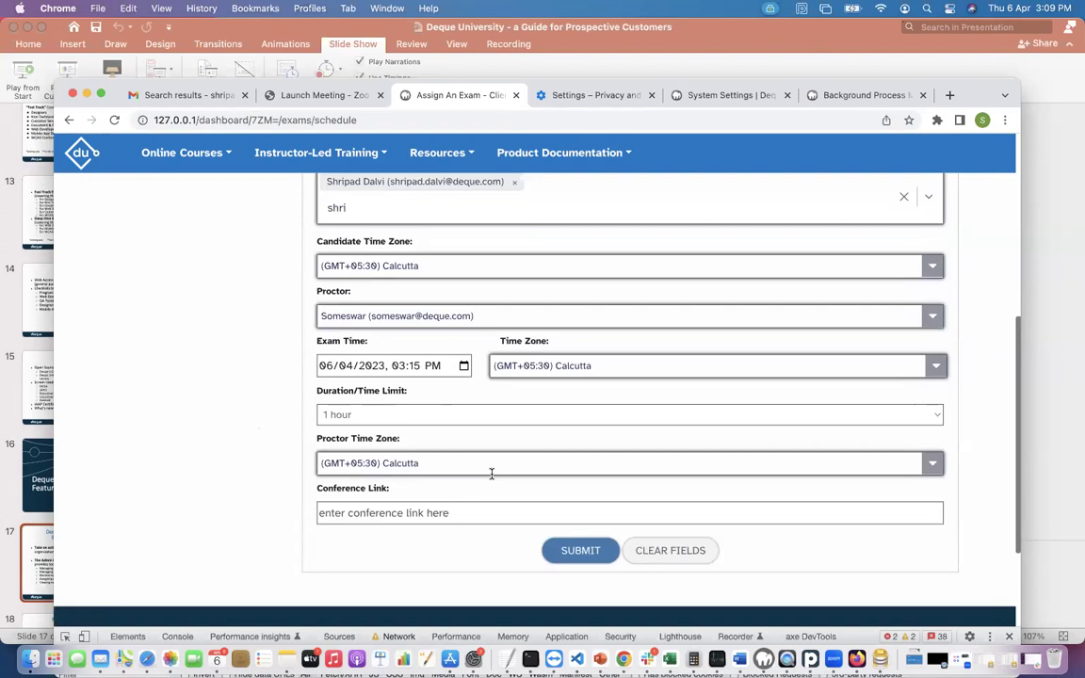
{"action": "left_click", "coordinate": [419, 505]}
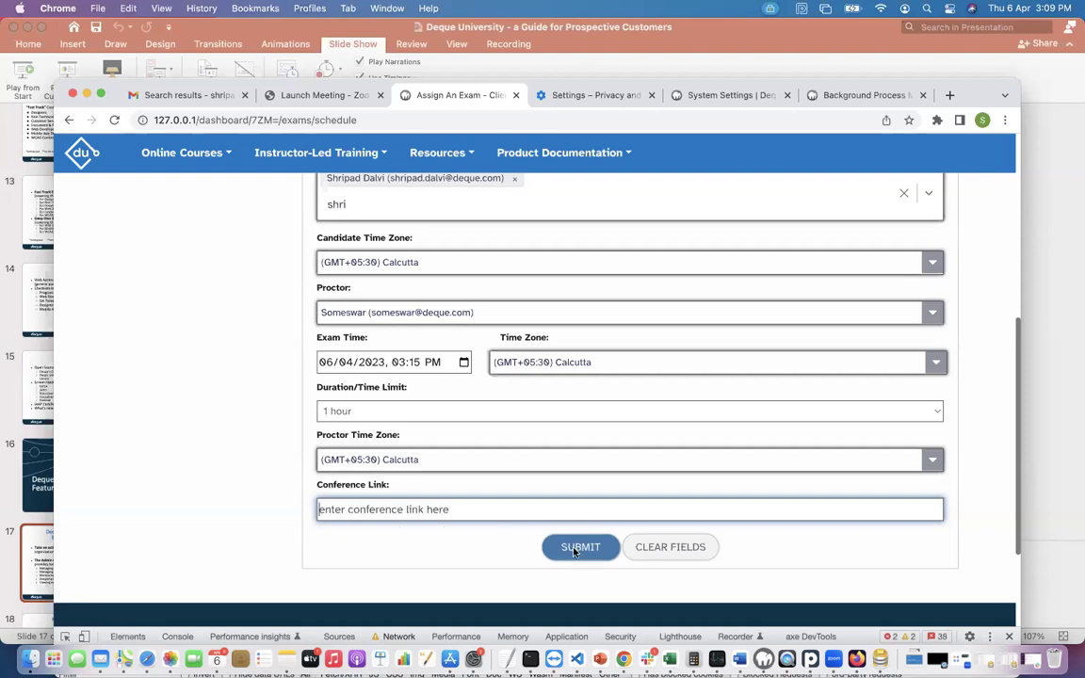
{"action": "key", "text": "Tab"}
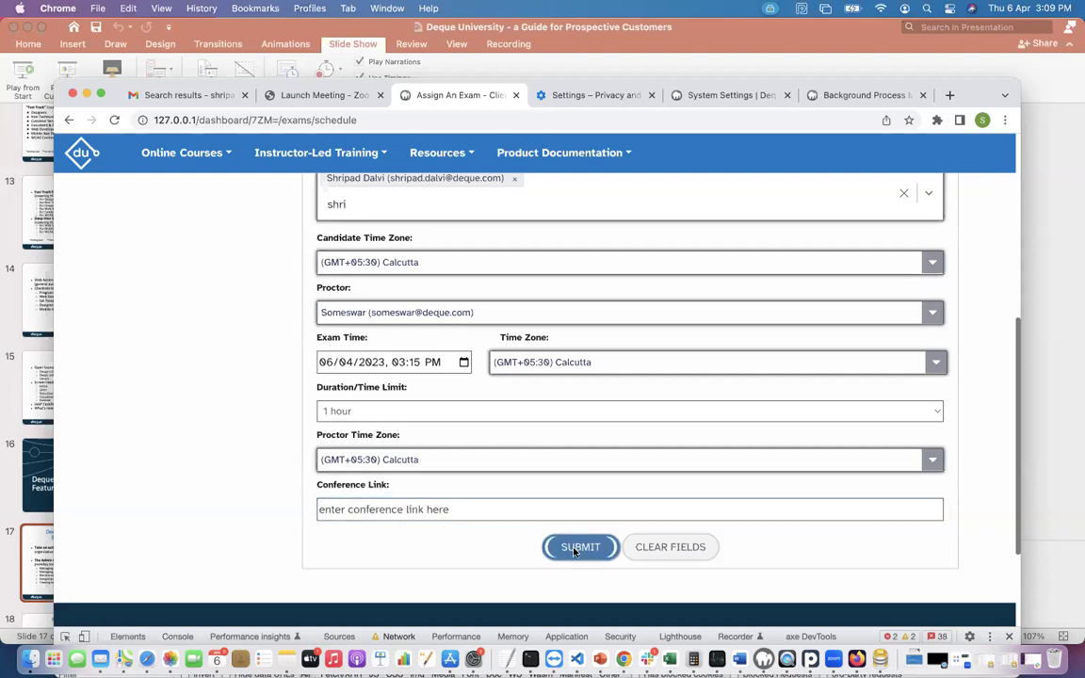
{"action": "left_click", "coordinate": [576, 550]}
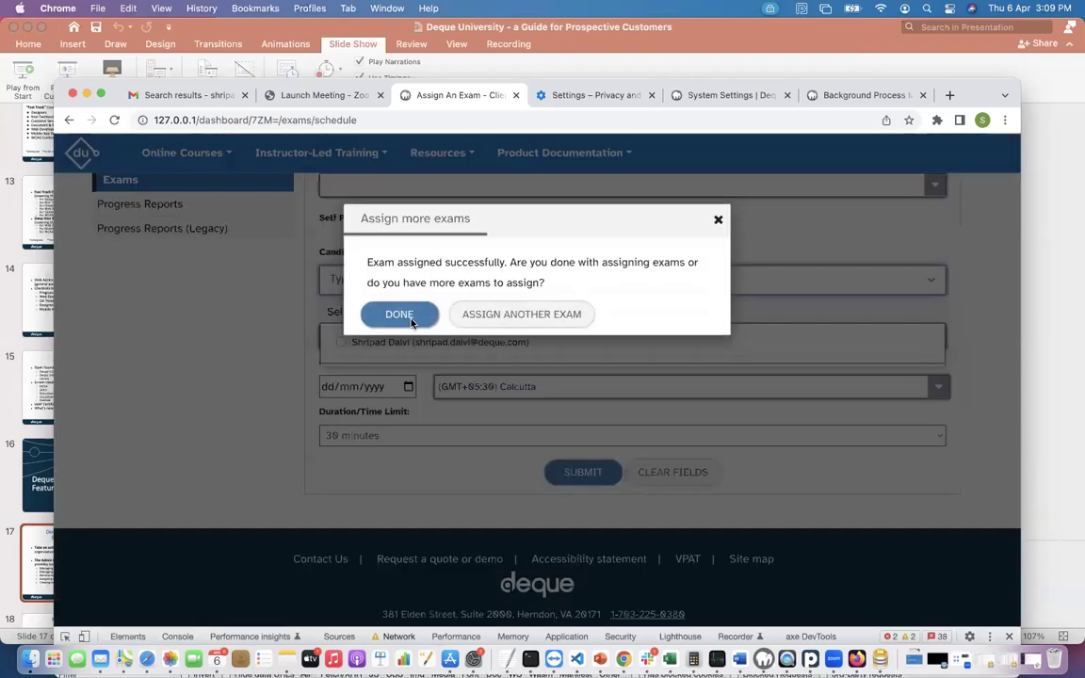
{"action": "left_click", "coordinate": [412, 317]}
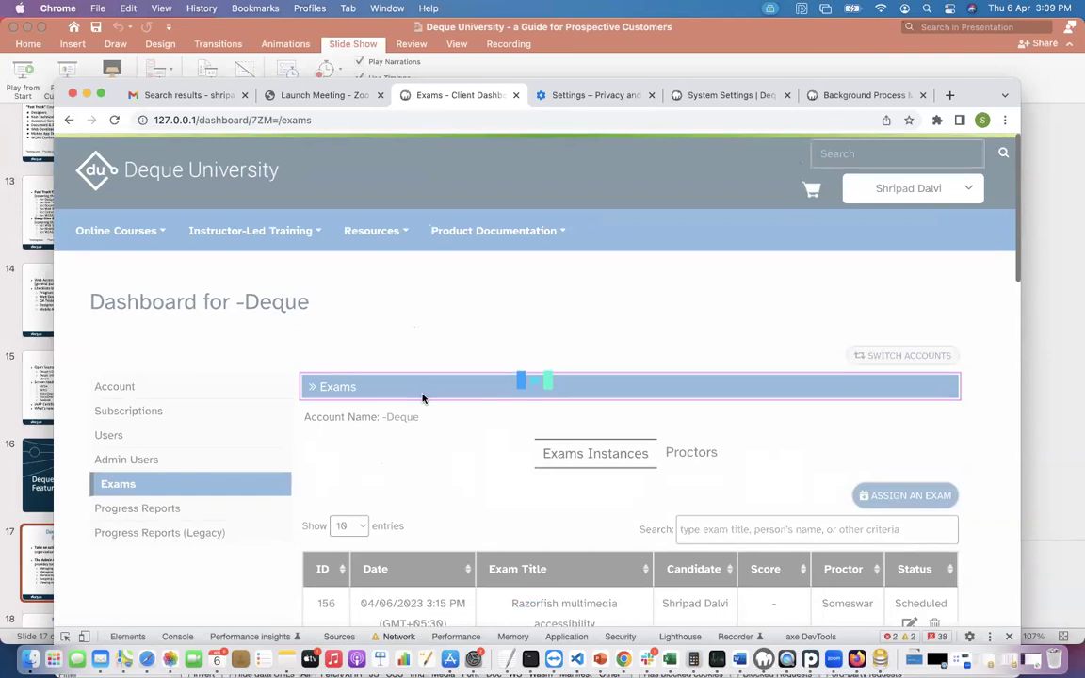
- Start assigning another exam and choose Graded Exam - Accessibility Fundamentals - 1 as its title to show its proctoring fields
{"action": "scroll", "coordinate": [422, 398], "scroll_direction": "down", "scroll_amount": 5}
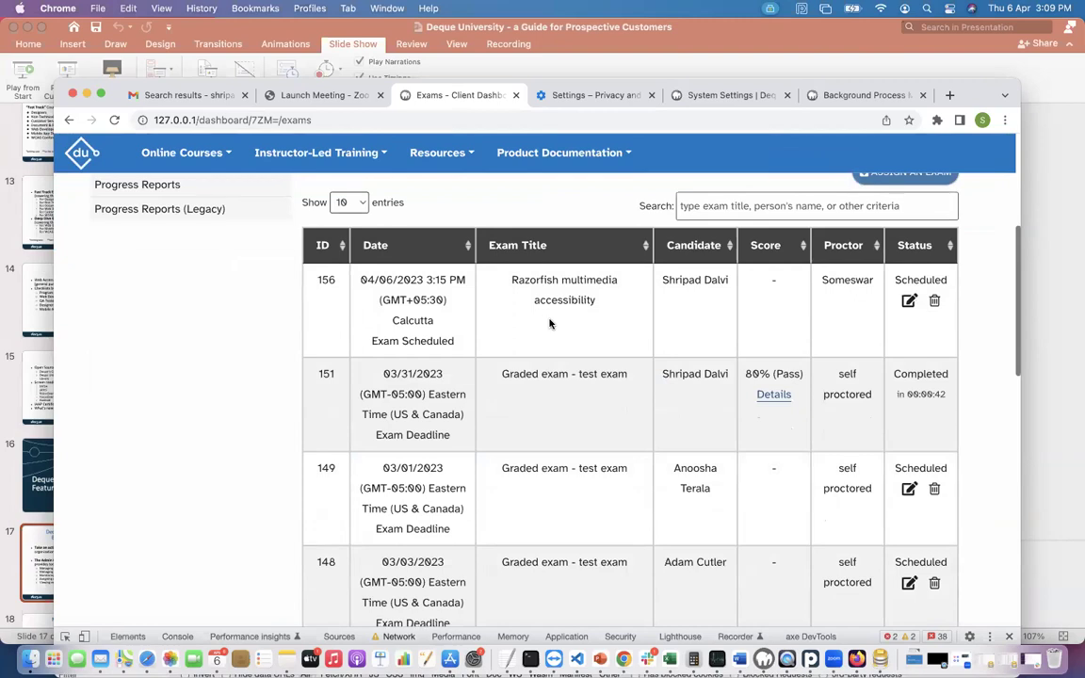
{"action": "scroll", "coordinate": [550, 324], "scroll_direction": "up", "scroll_amount": 1}
{"action": "left_click", "coordinate": [907, 199]}
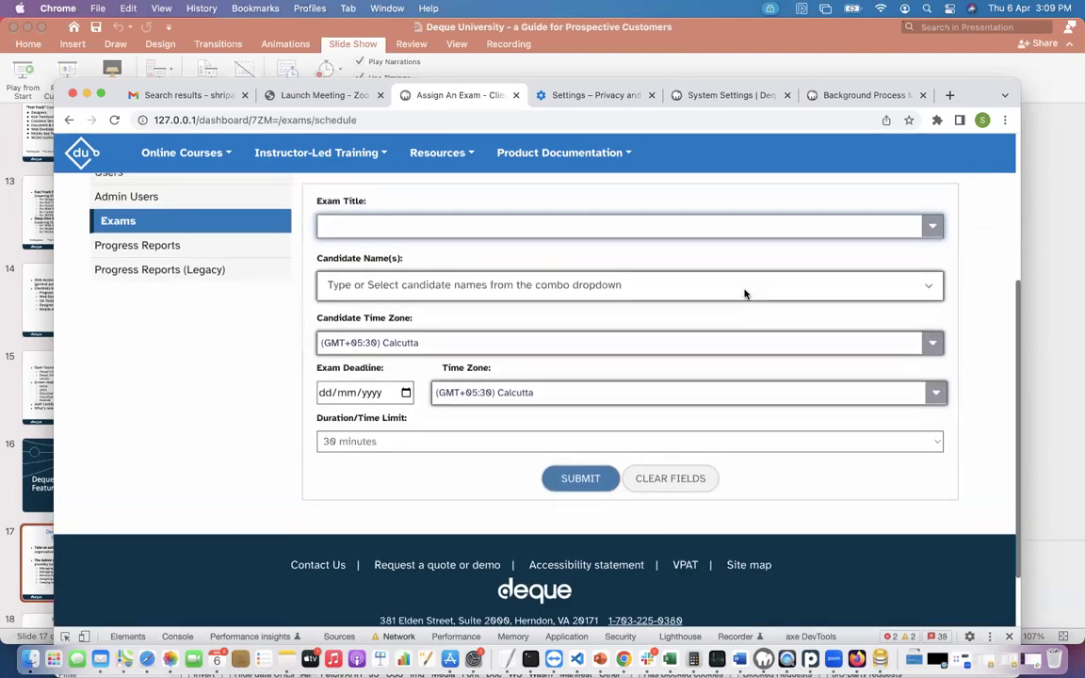
{"action": "scroll", "coordinate": [744, 294], "scroll_direction": "up", "scroll_amount": 1}
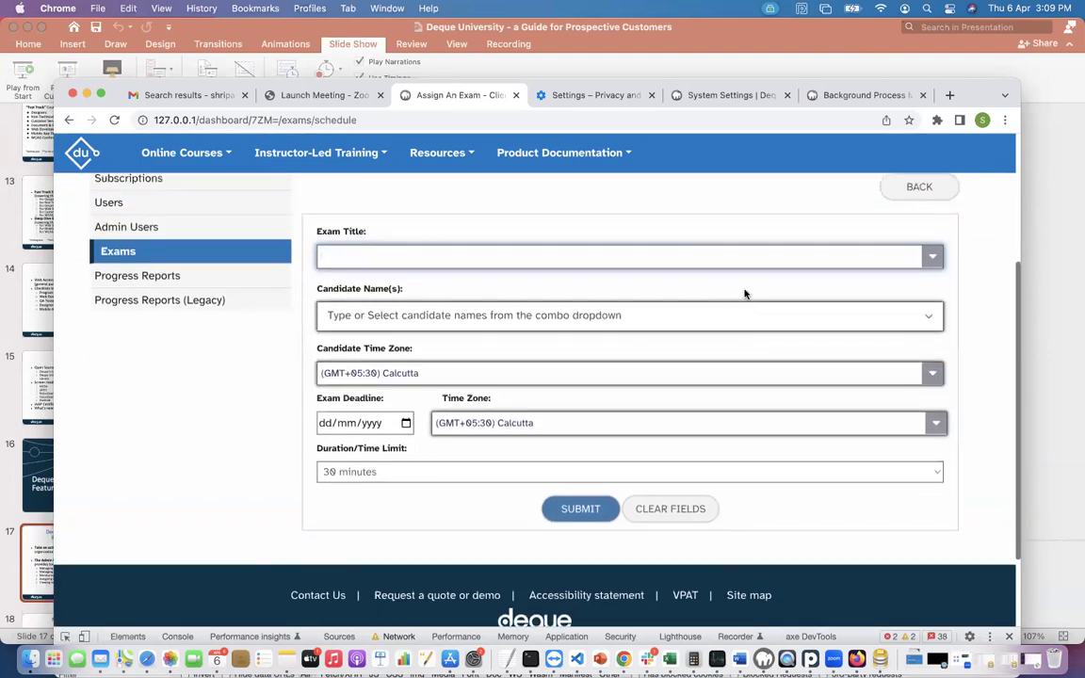
{"action": "left_click", "coordinate": [918, 252]}
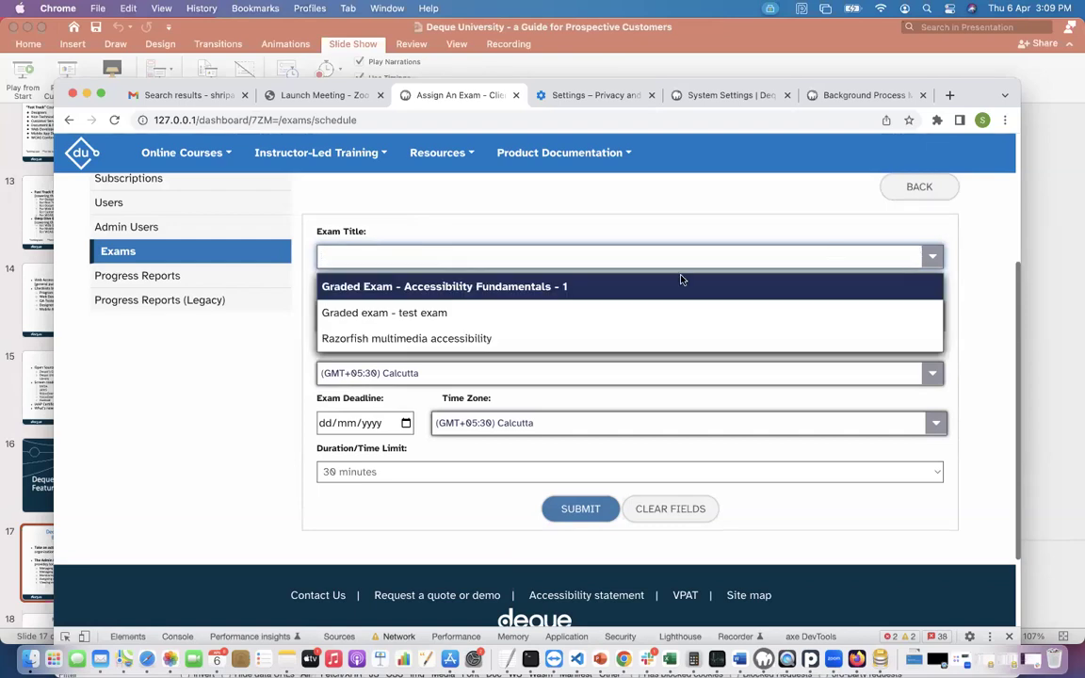
{"action": "left_click", "coordinate": [619, 287]}
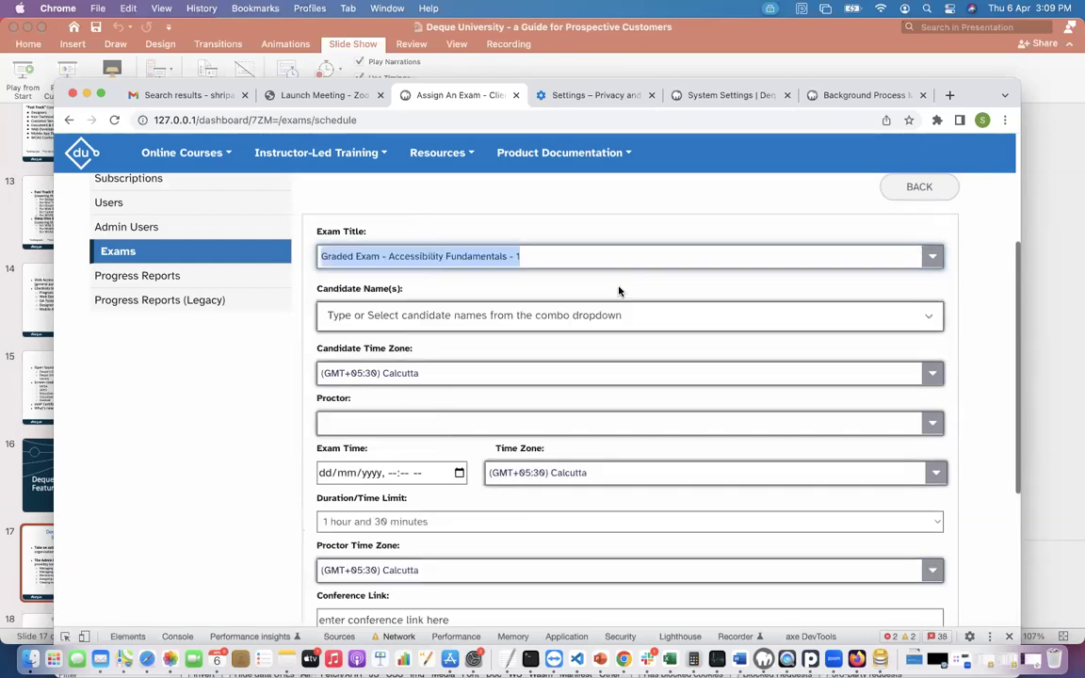
{"action": "scroll", "coordinate": [619, 290], "scroll_direction": "down", "scroll_amount": 1}
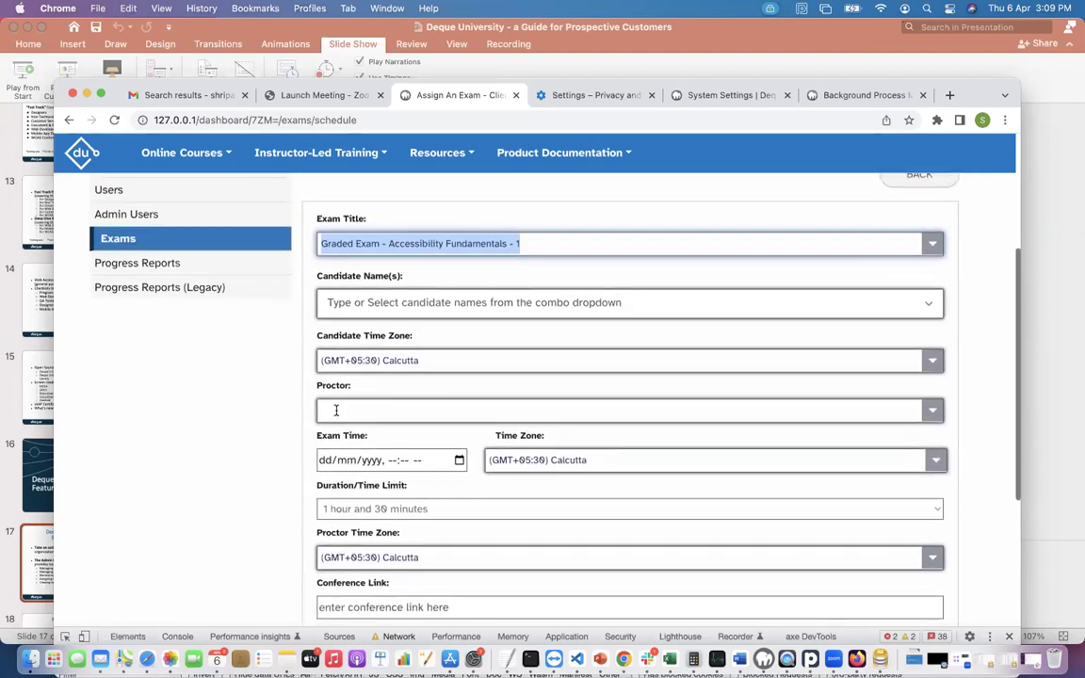
- Change the exam title to Graded exam - test exam to show the fields for a self-proctored exam
{"action": "left_click", "coordinate": [930, 246]}
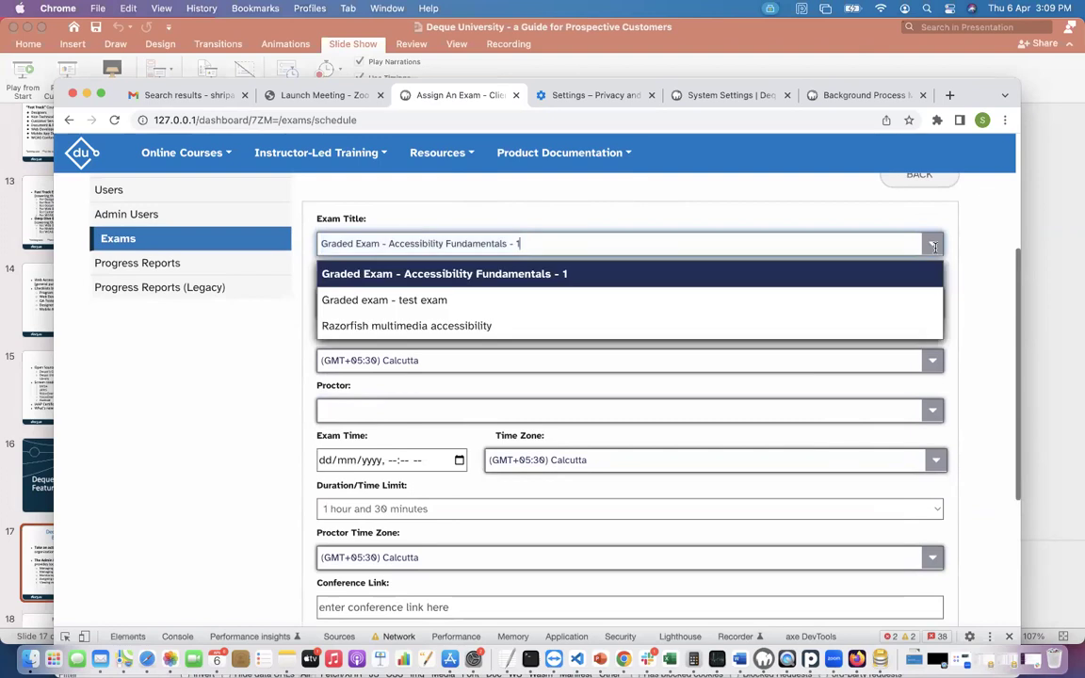
{"action": "left_click", "coordinate": [848, 301]}
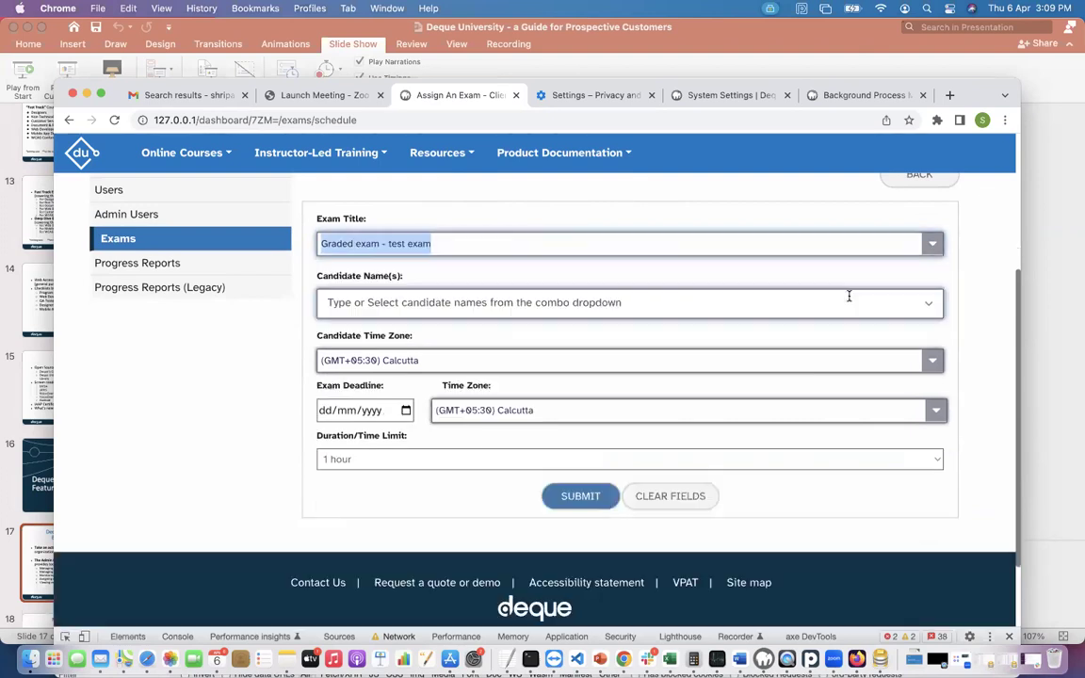
{"action": "left_click", "coordinate": [661, 275]}
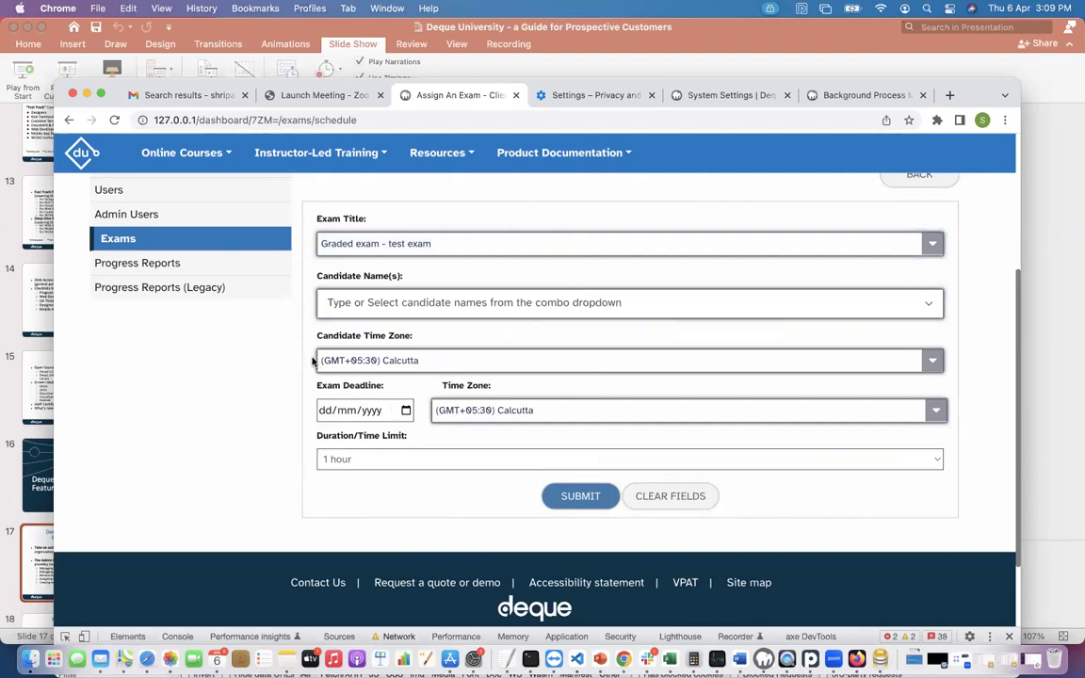
- Choose Razorfish multimedia accessibility, mark it as self proctored, and return to the exam instances without submitting
{"action": "left_click", "coordinate": [937, 246]}
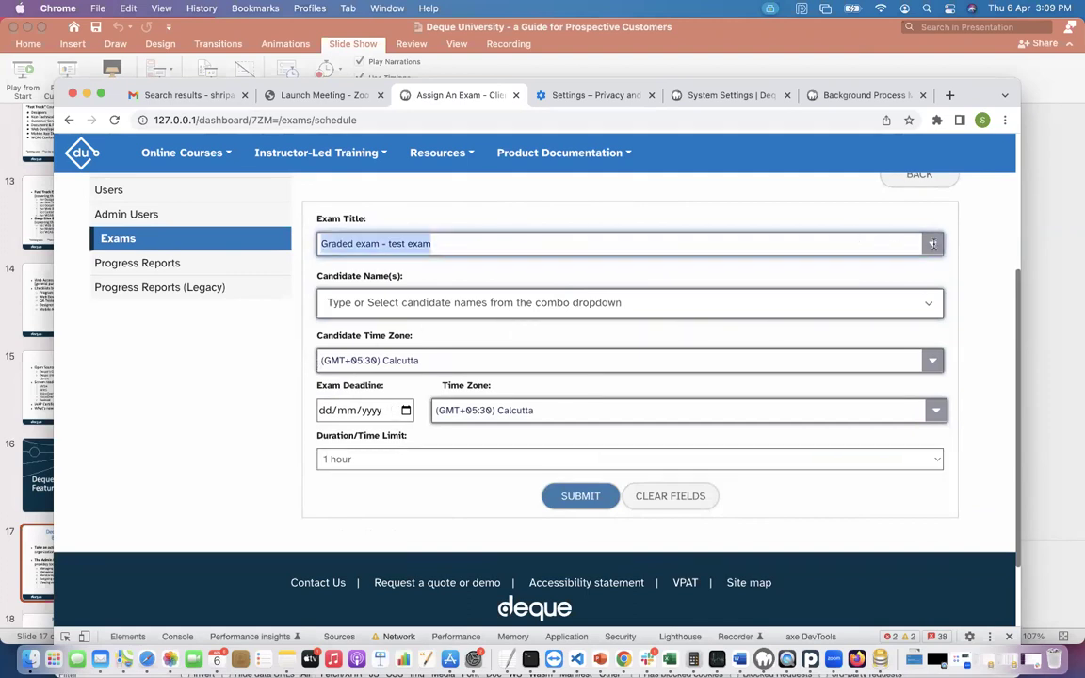
{"action": "left_click", "coordinate": [789, 327]}
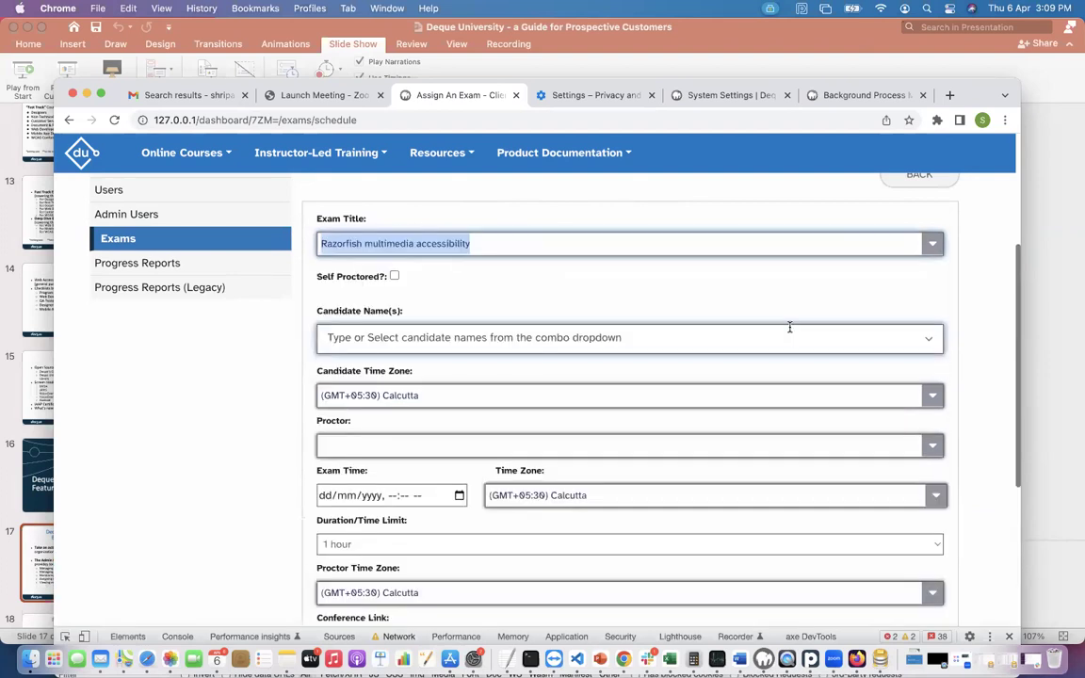
{"action": "left_click", "coordinate": [395, 276]}
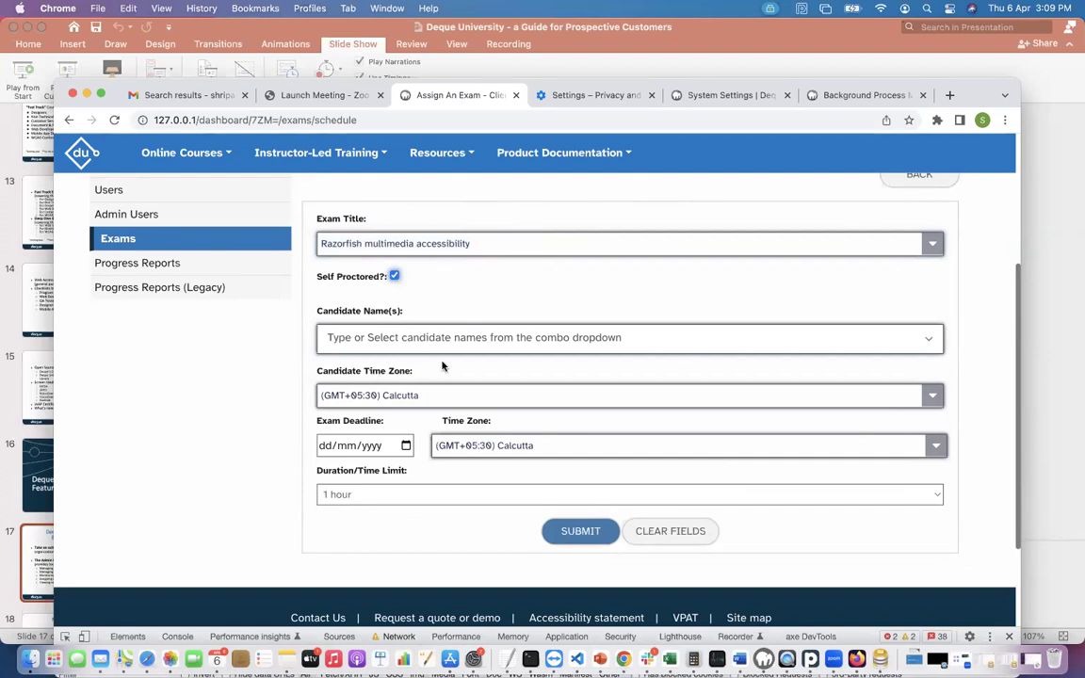
{"action": "scroll", "coordinate": [443, 367], "scroll_direction": "up", "scroll_amount": 1}
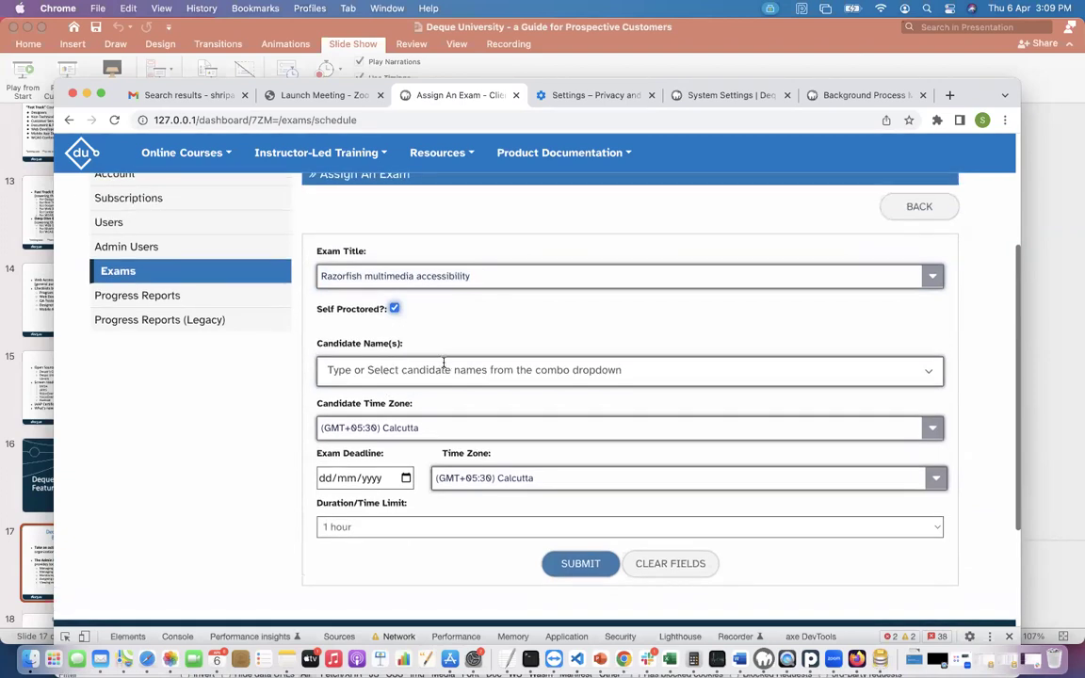
{"action": "left_click", "coordinate": [925, 209]}
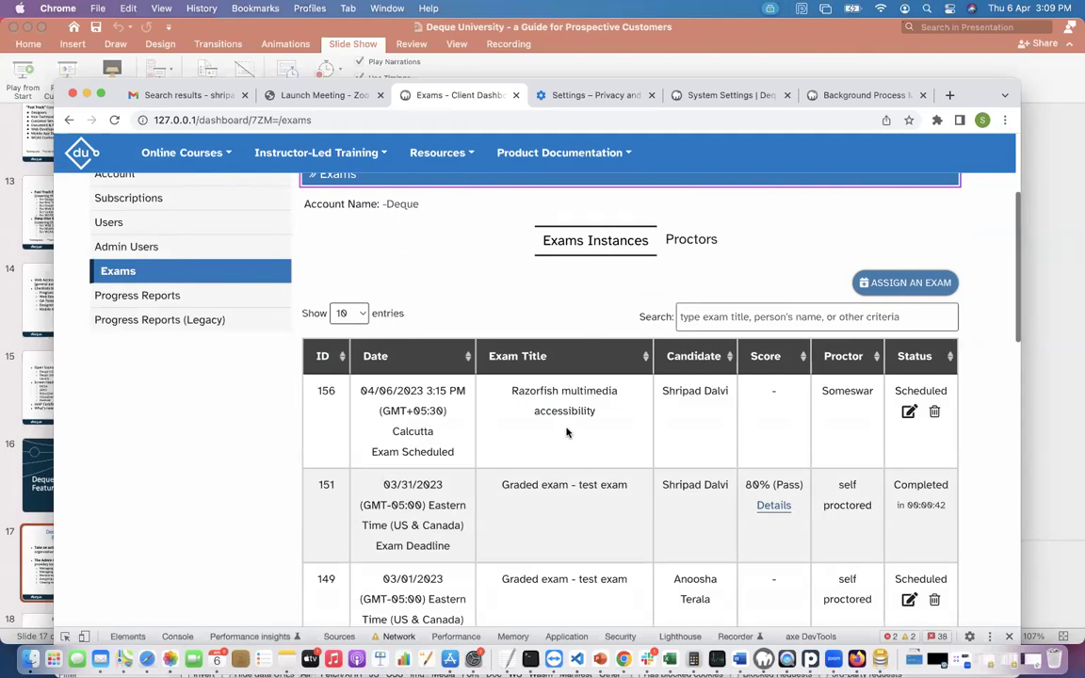
- Switch to Gmail, open the newest Deque University email about the scheduled exam and follow its exam URL
{"action": "left_click", "coordinate": [192, 96]}
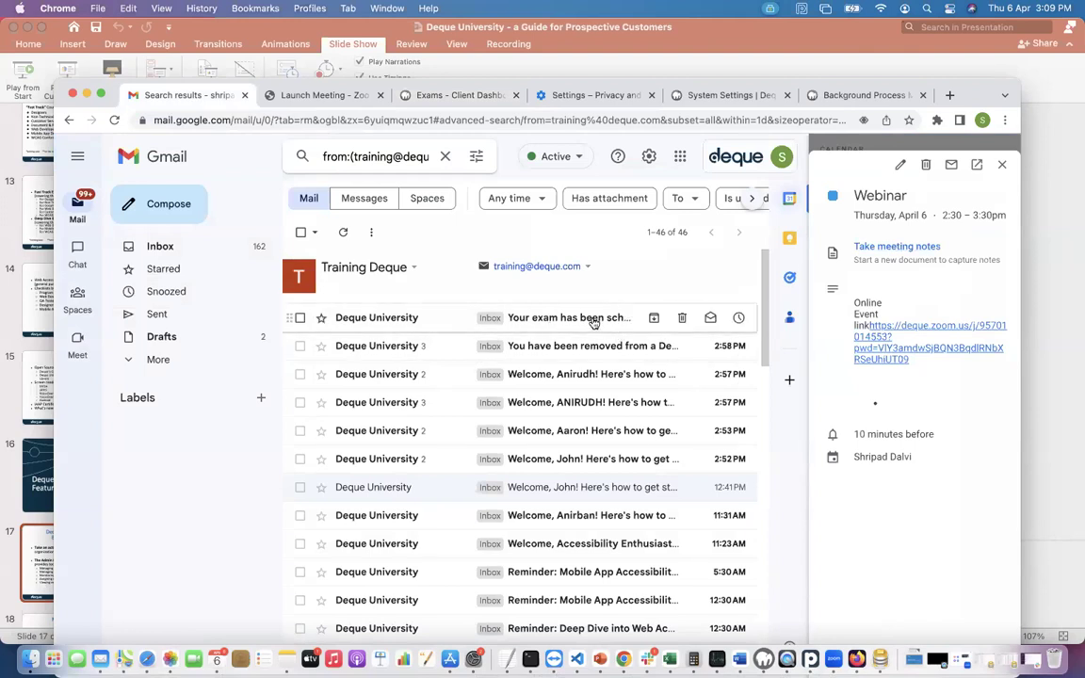
{"action": "left_click", "coordinate": [544, 322]}
{"action": "scroll", "coordinate": [521, 450], "scroll_direction": "down", "scroll_amount": 2}
{"action": "scroll", "coordinate": [520, 454], "scroll_direction": "down", "scroll_amount": 1}
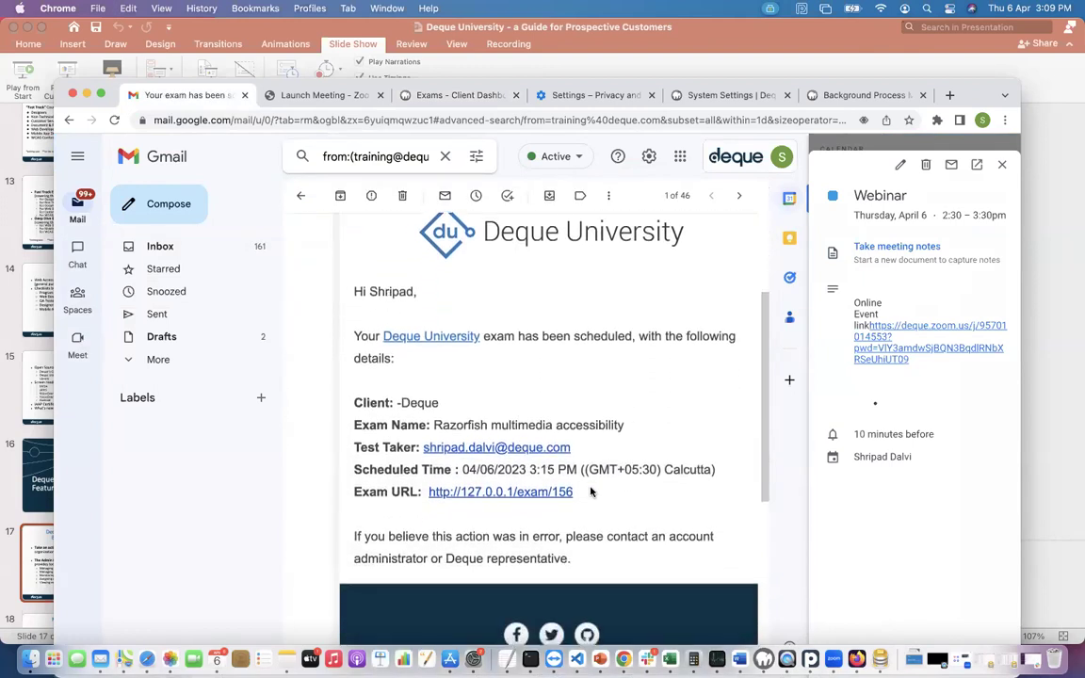
{"action": "left_click_drag", "start_coordinate": [584, 496], "coordinate": [462, 493]}
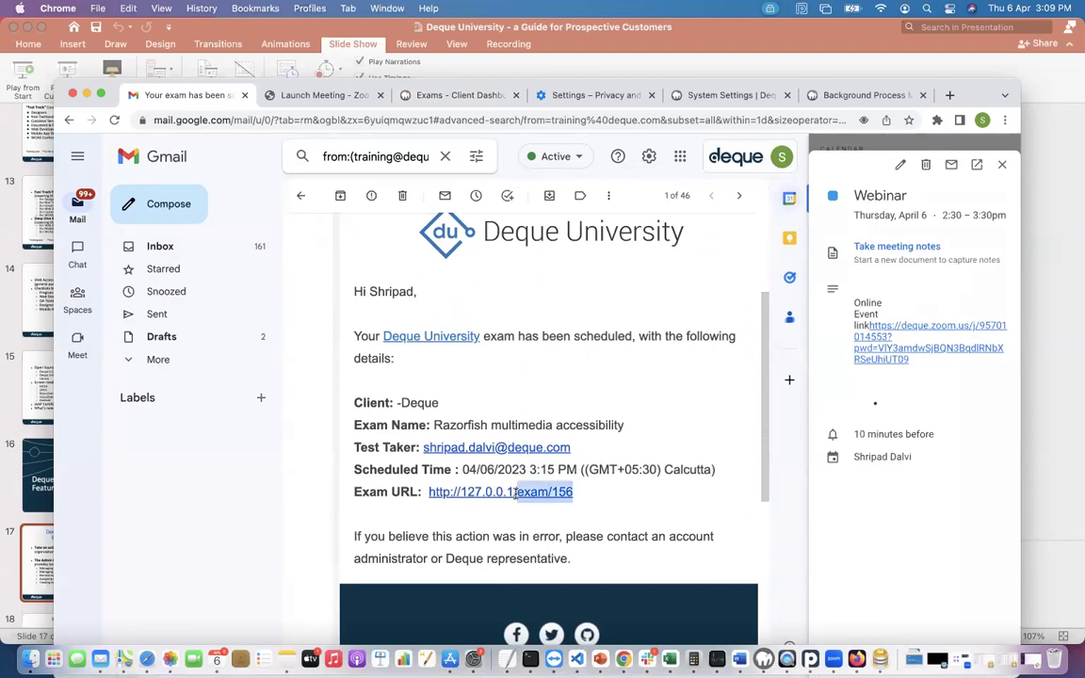
{"action": "left_click", "coordinate": [624, 509]}
{"action": "left_click", "coordinate": [504, 495]}
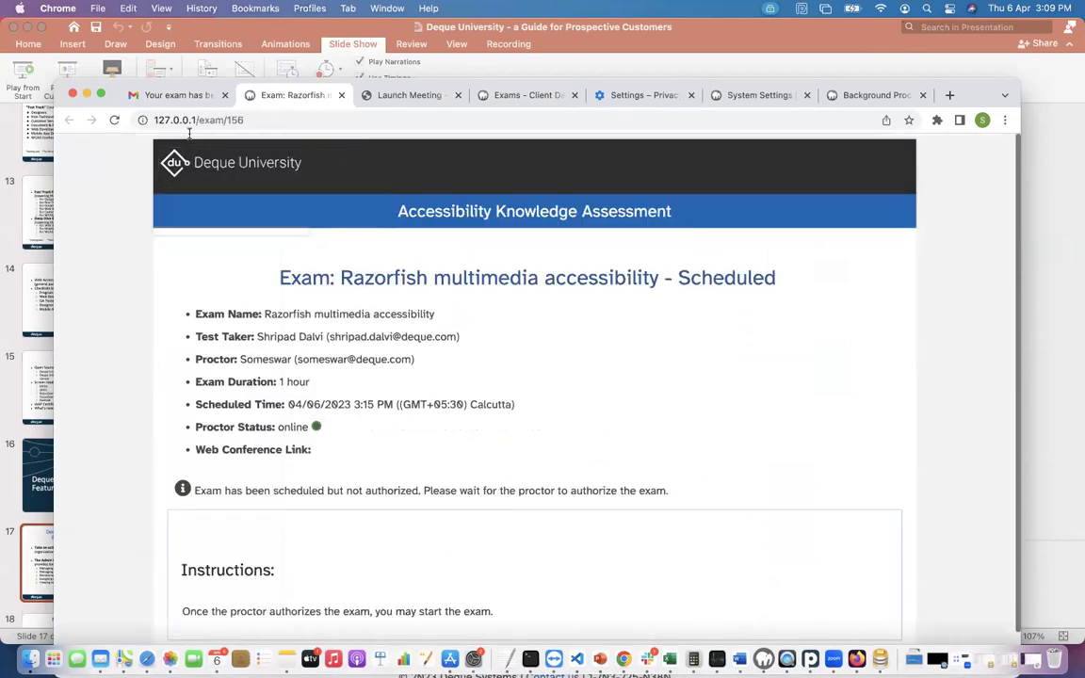
- Review the exam details in the scheduling email again and return to the Razorfish multimedia accessibility exam page
{"action": "left_click", "coordinate": [179, 96]}
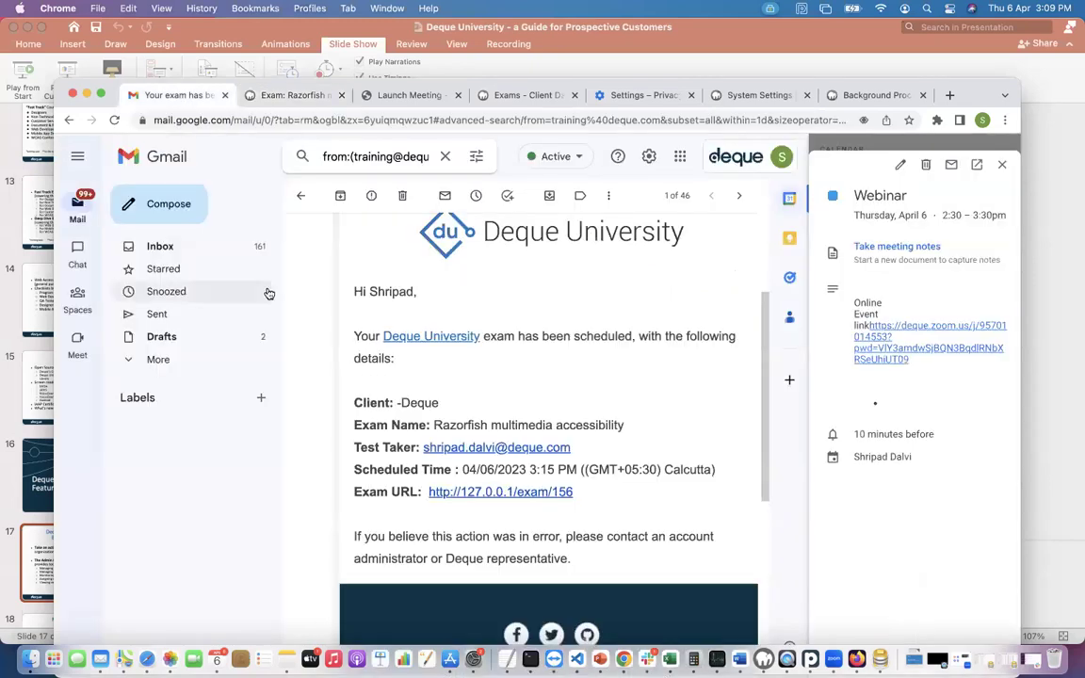
{"action": "scroll", "coordinate": [498, 376], "scroll_direction": "up", "scroll_amount": 1}
{"action": "scroll", "coordinate": [498, 376], "scroll_direction": "down", "scroll_amount": 2}
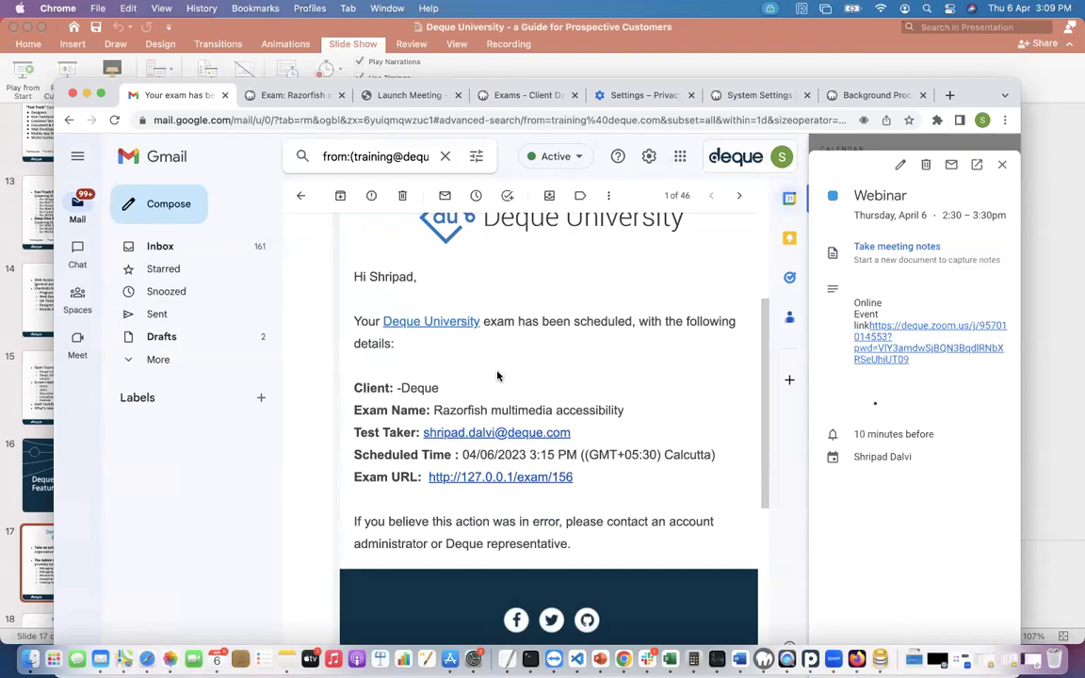
{"action": "scroll", "coordinate": [497, 376], "scroll_direction": "down", "scroll_amount": 1}
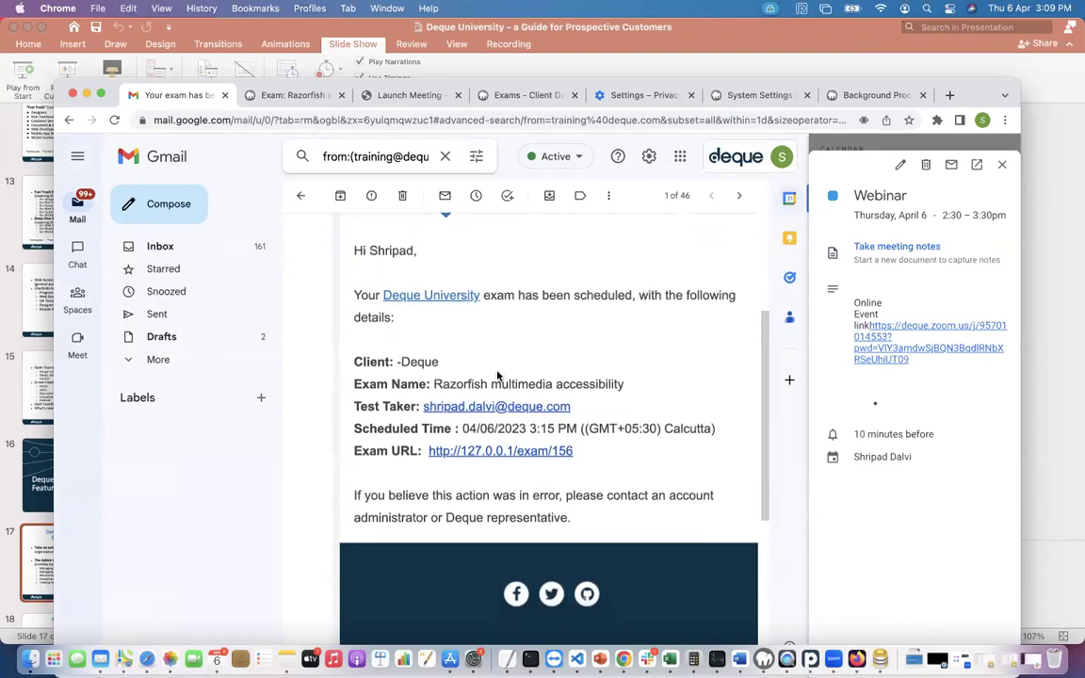
{"action": "scroll", "coordinate": [497, 376], "scroll_direction": "up", "scroll_amount": 1}
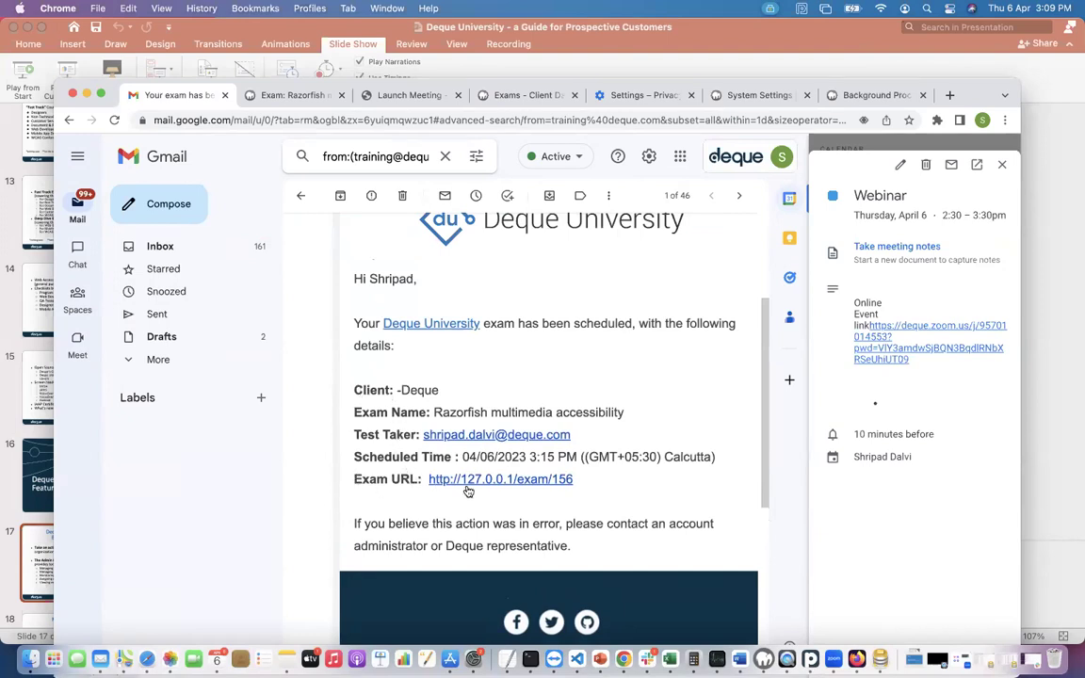
{"action": "left_click", "coordinate": [301, 98]}
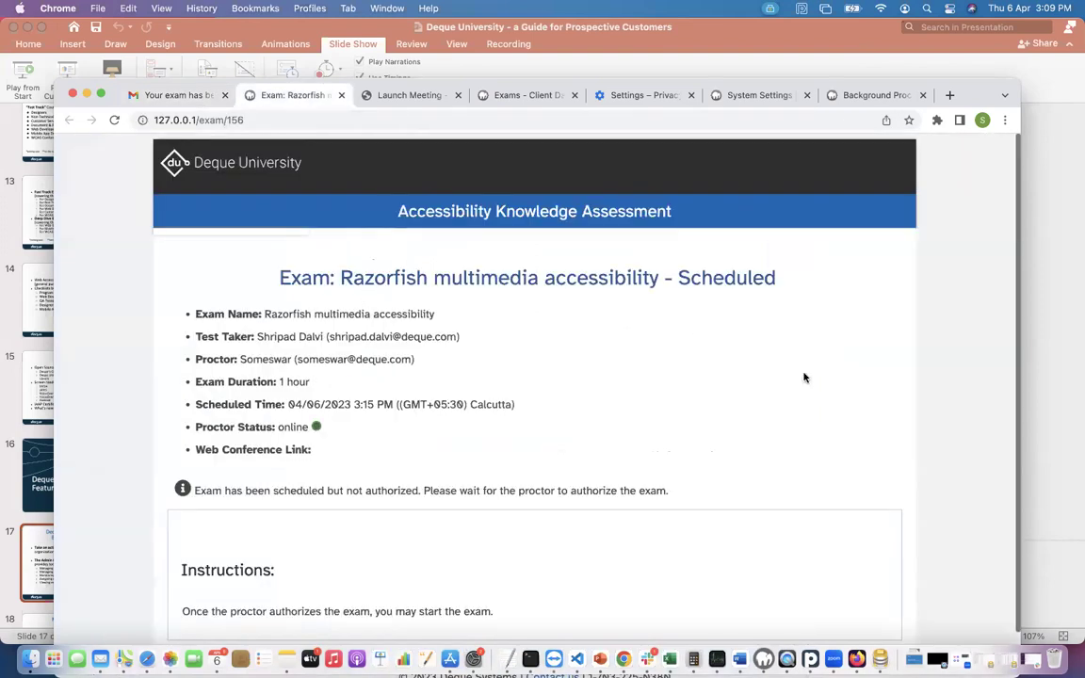
- Copy the exam address 127.0.0.1/exam/156 from Chrome and open it in Firefox to load the proctor's view of the exam
{"action": "left_click_drag", "start_coordinate": [1018, 368], "coordinate": [940, 357]}
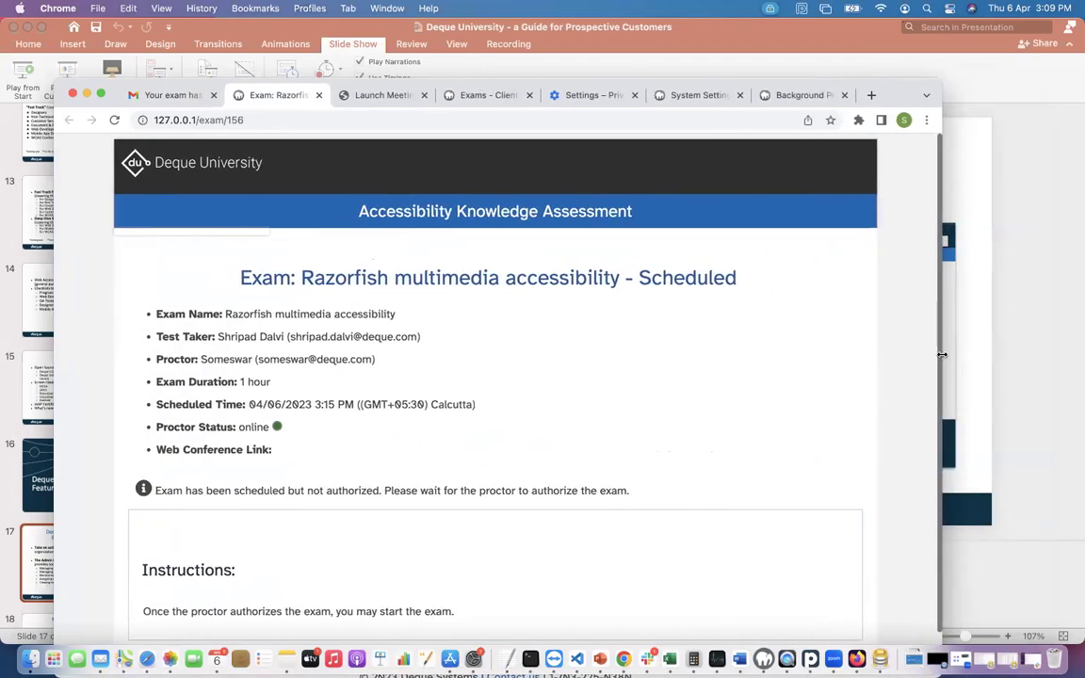
{"action": "left_click", "coordinate": [291, 120]}
{"action": "key", "text": "super+c"}
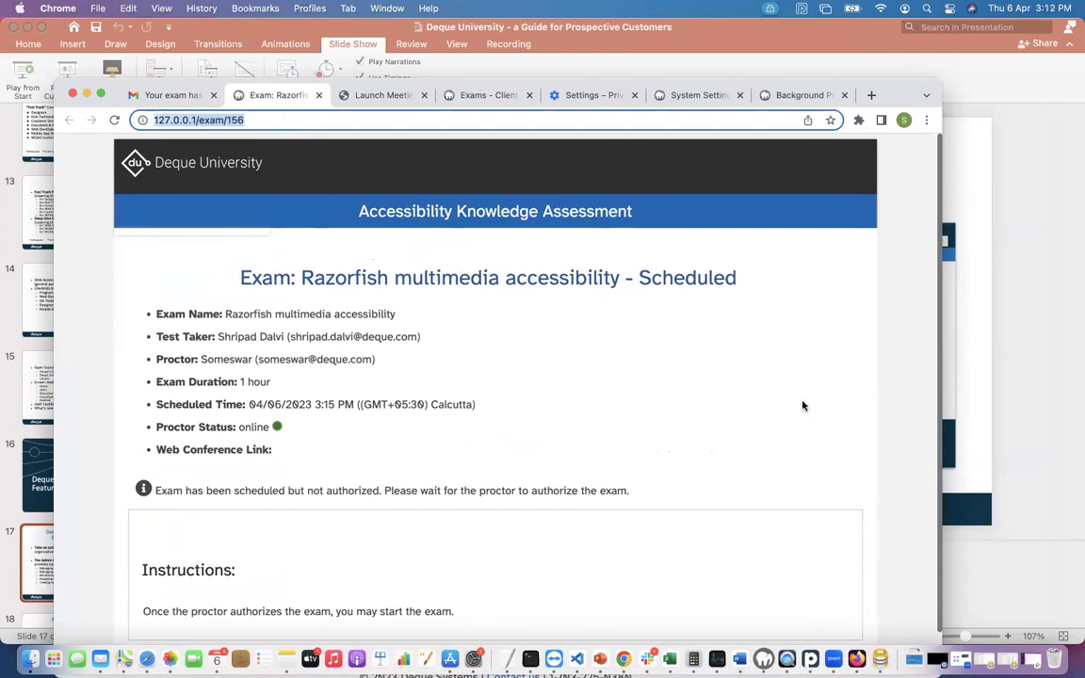
{"action": "key", "text": "super+Tab"}
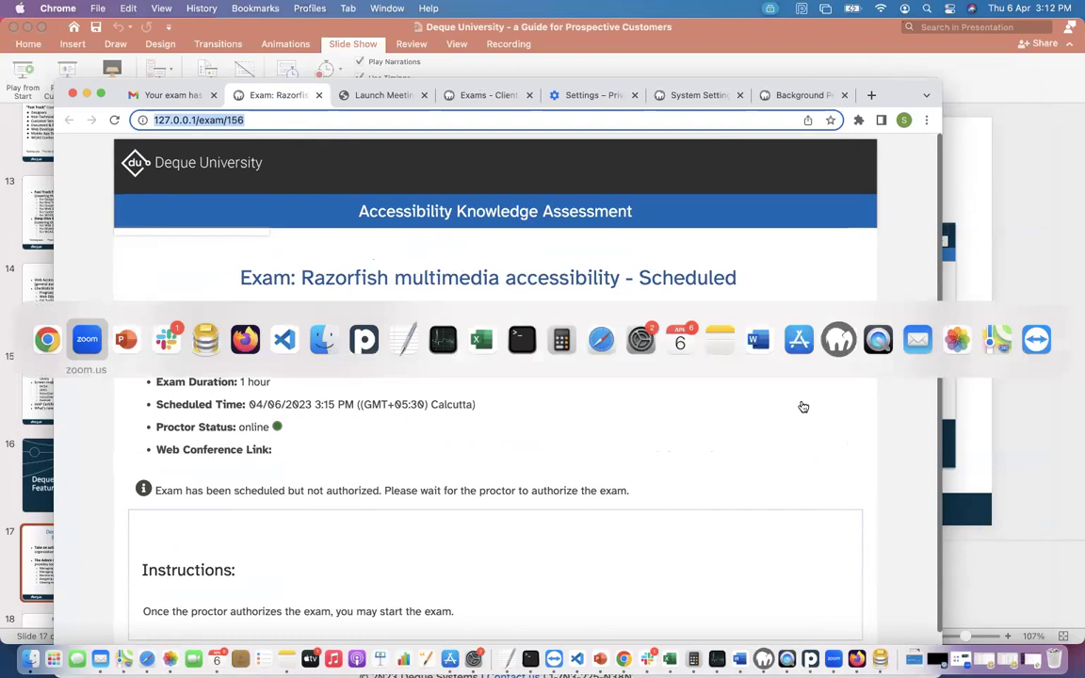
{"action": "key", "text": "super+Tab"}
{"action": "key", "text": "super+Tab"}
{"action": "key", "text": "super+Tab"}
{"action": "key", "text": "super+Tab"}
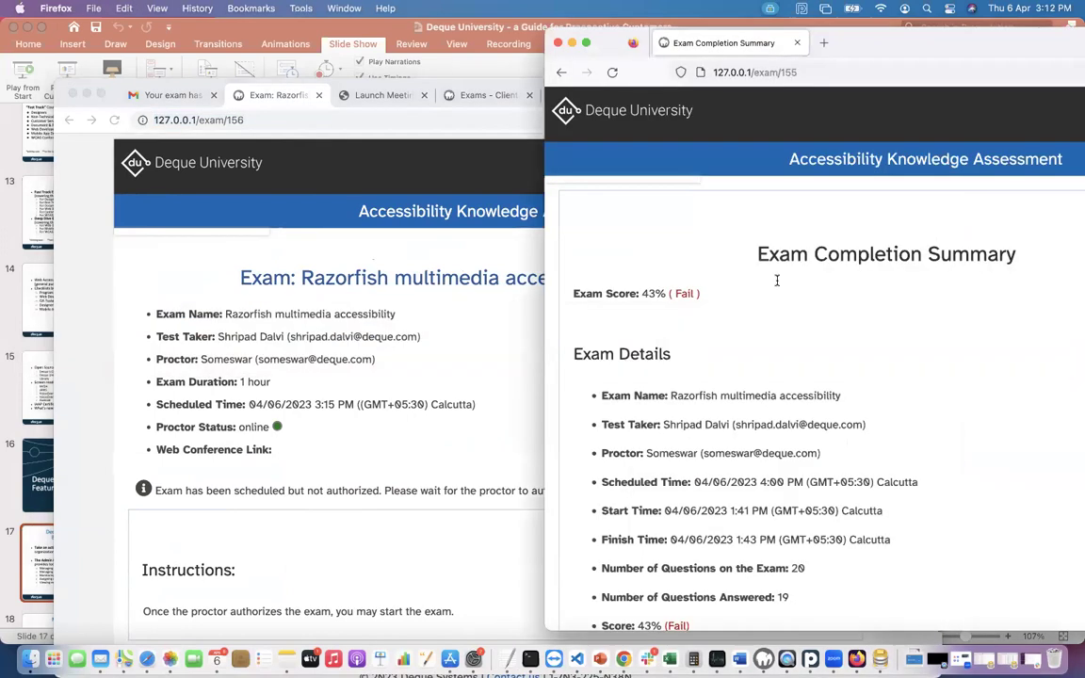
{"action": "left_click", "coordinate": [825, 72]}
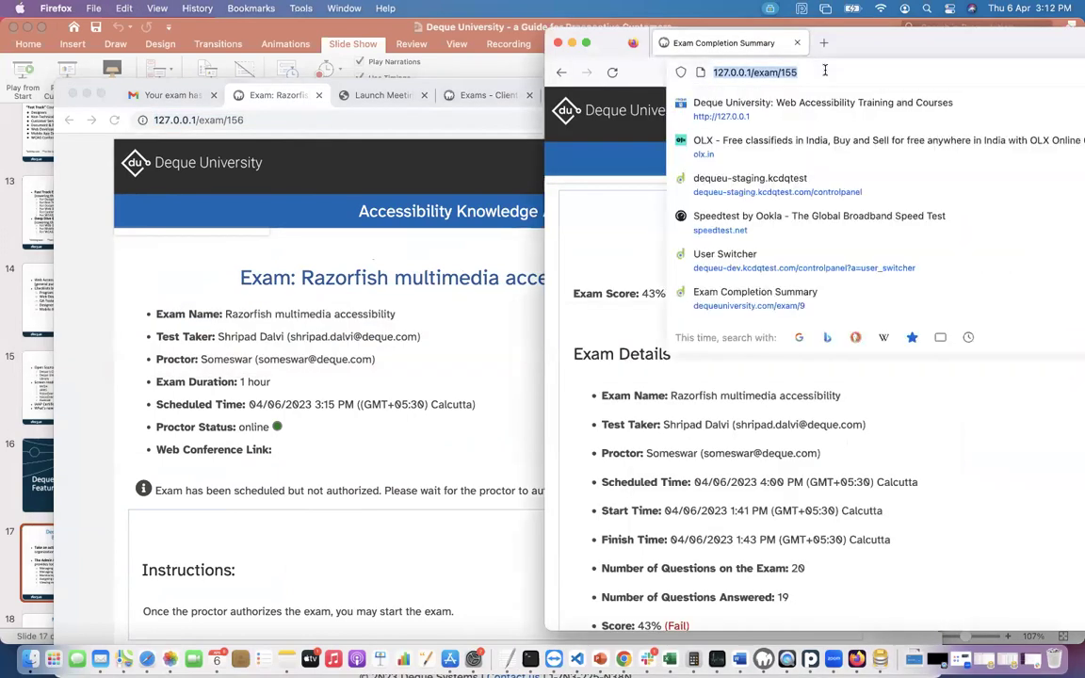
{"action": "key", "text": "super+v"}
{"action": "key", "text": "Return"}
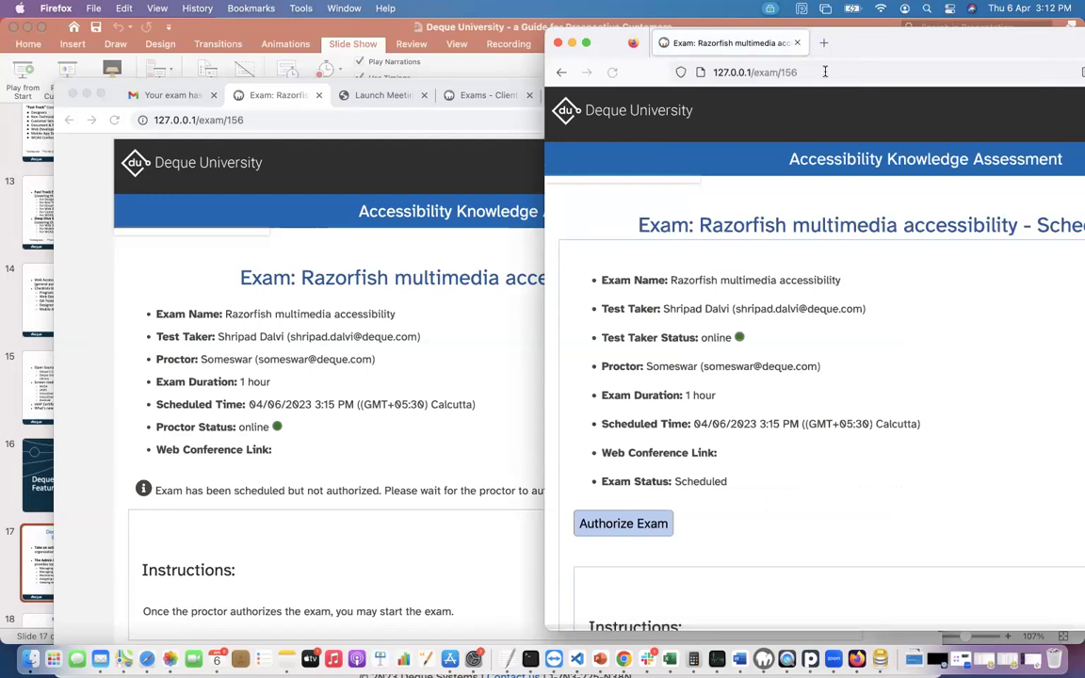
- Arrange the Chrome test-taker window and the Firefox proctor window side by side so both exam pages can be read
{"action": "left_click_drag", "start_coordinate": [918, 49], "coordinate": [946, 77]}
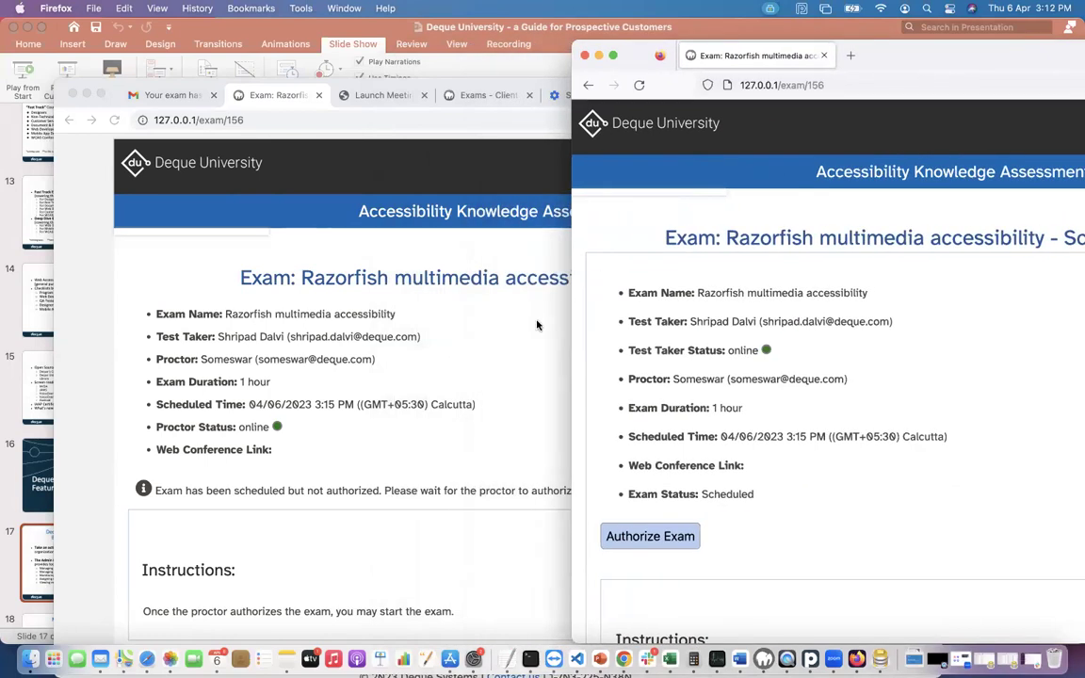
{"action": "left_click", "coordinate": [483, 368]}
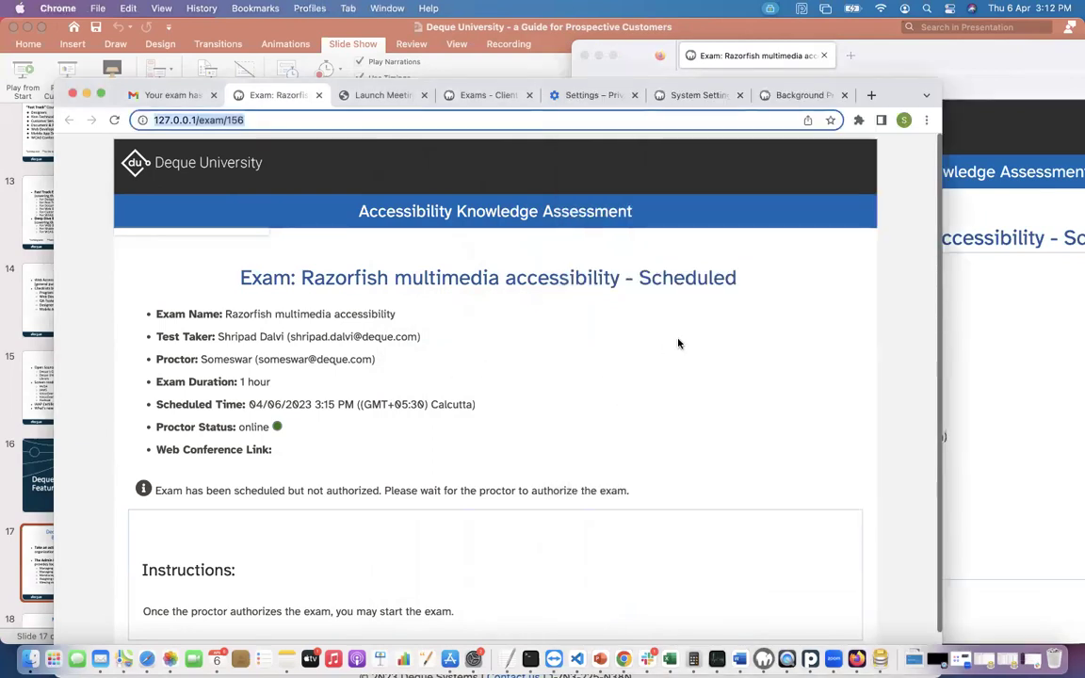
{"action": "left_click_drag", "start_coordinate": [939, 347], "coordinate": [669, 351]}
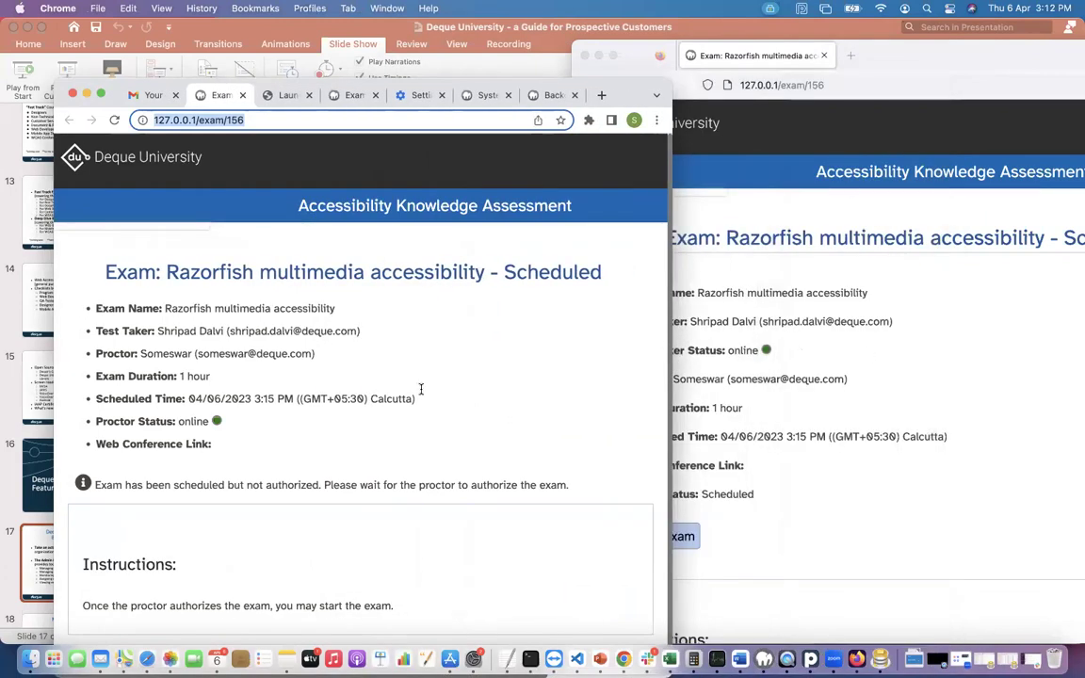
{"action": "left_click", "coordinate": [804, 357]}
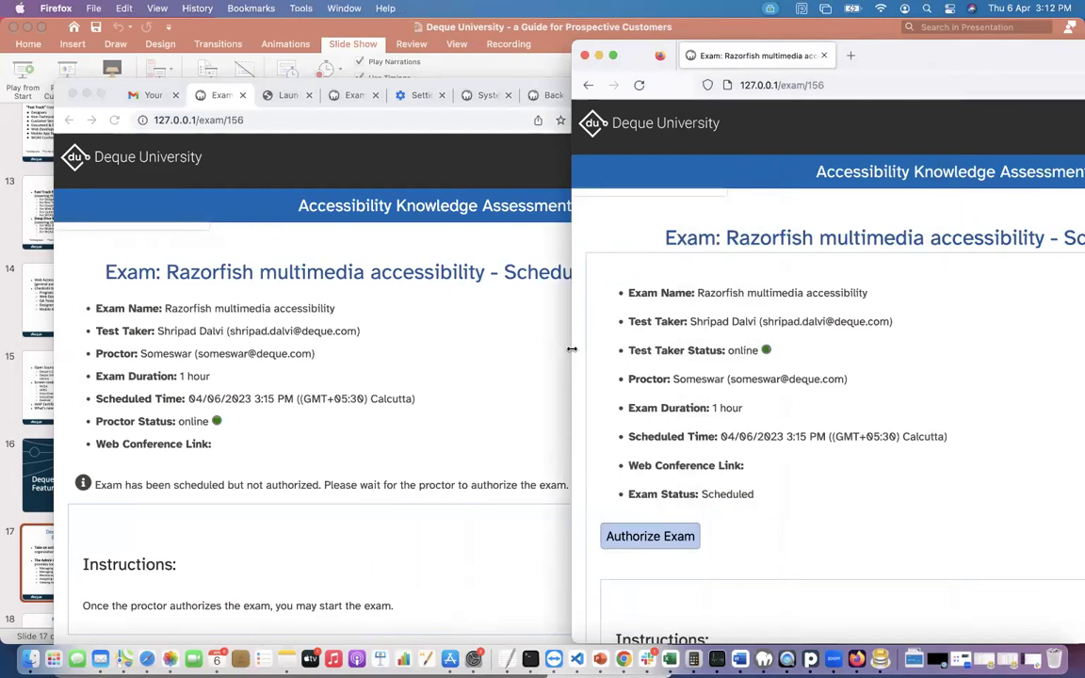
{"action": "left_click_drag", "start_coordinate": [572, 350], "coordinate": [640, 349]}
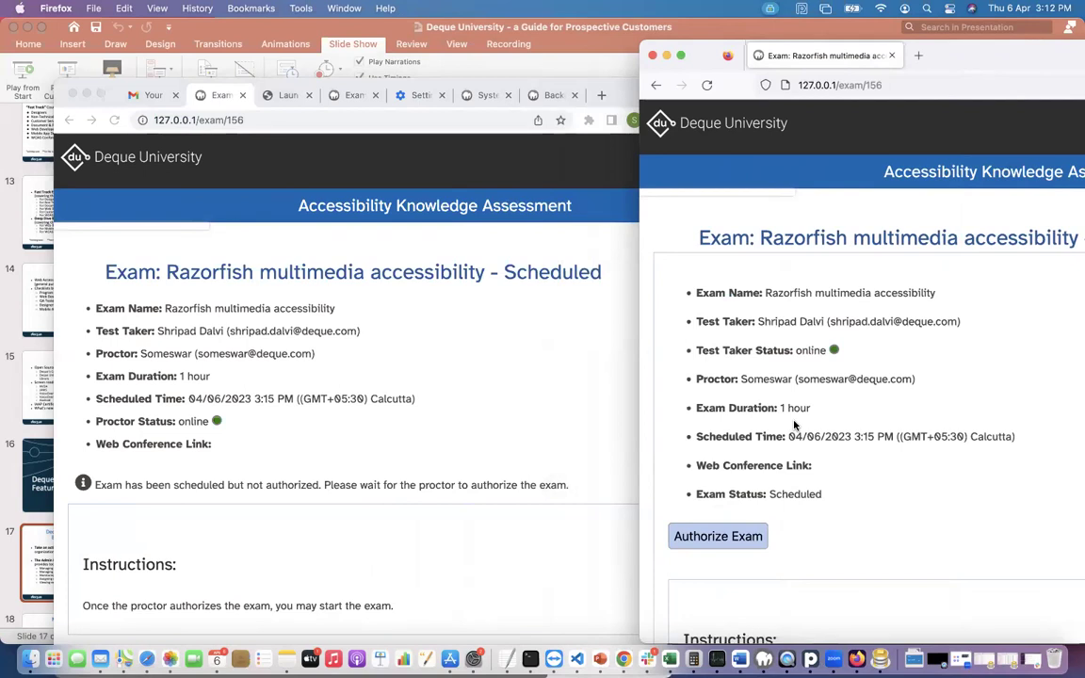
- Authorize the Razorfish multimedia accessibility exam as the proctor, dismiss the confirmation, and shift the Firefox window closer to Chrome
{"action": "left_click", "coordinate": [750, 536]}
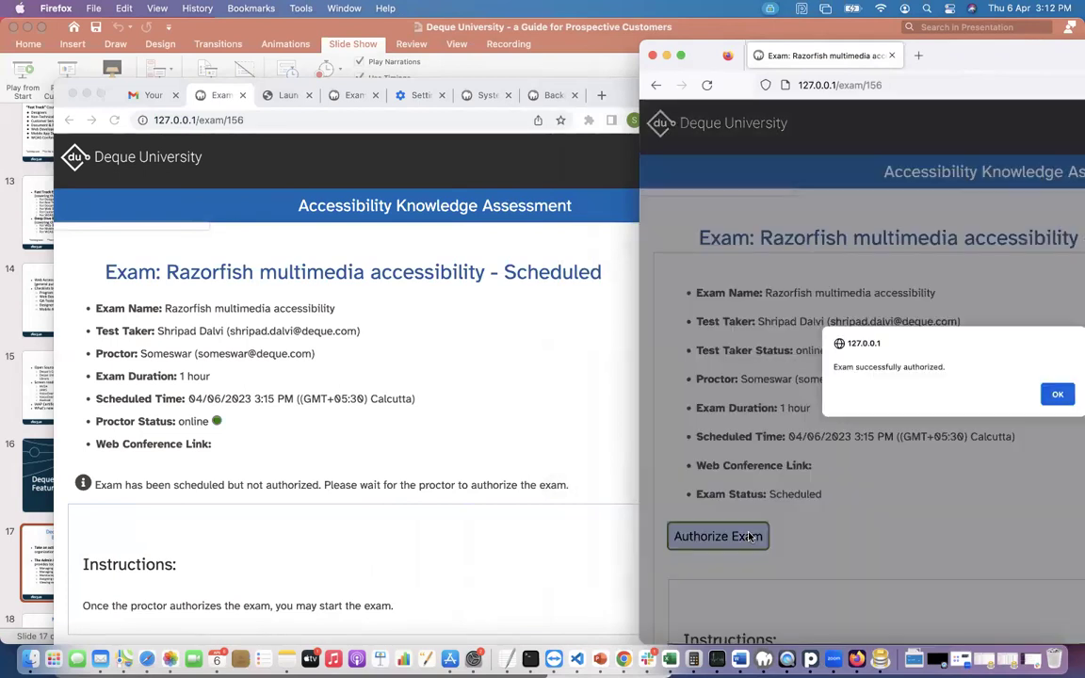
{"action": "left_click", "coordinate": [1057, 396]}
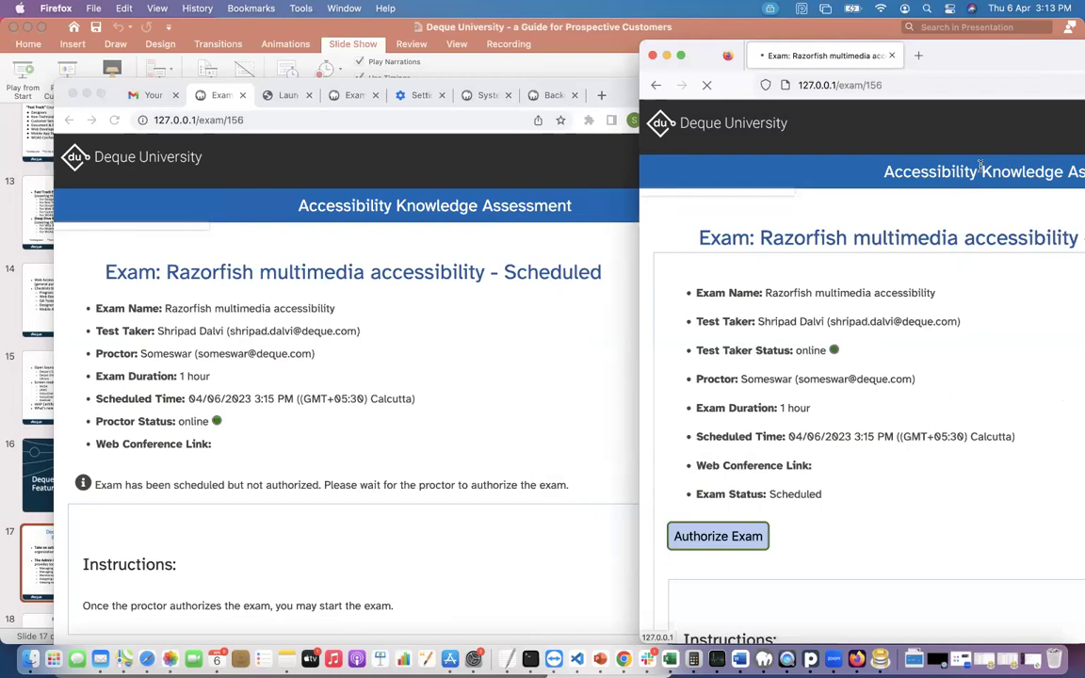
{"action": "left_click_drag", "start_coordinate": [991, 59], "coordinate": [973, 57]}
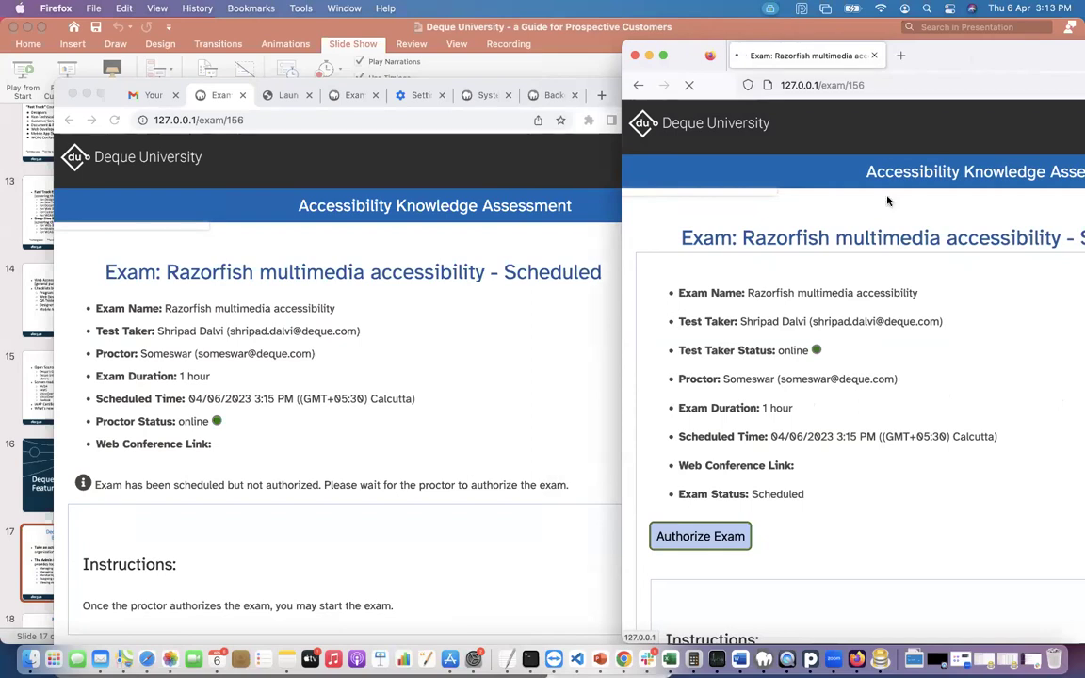
{"action": "left_click_drag", "start_coordinate": [956, 49], "coordinate": [922, 48]}
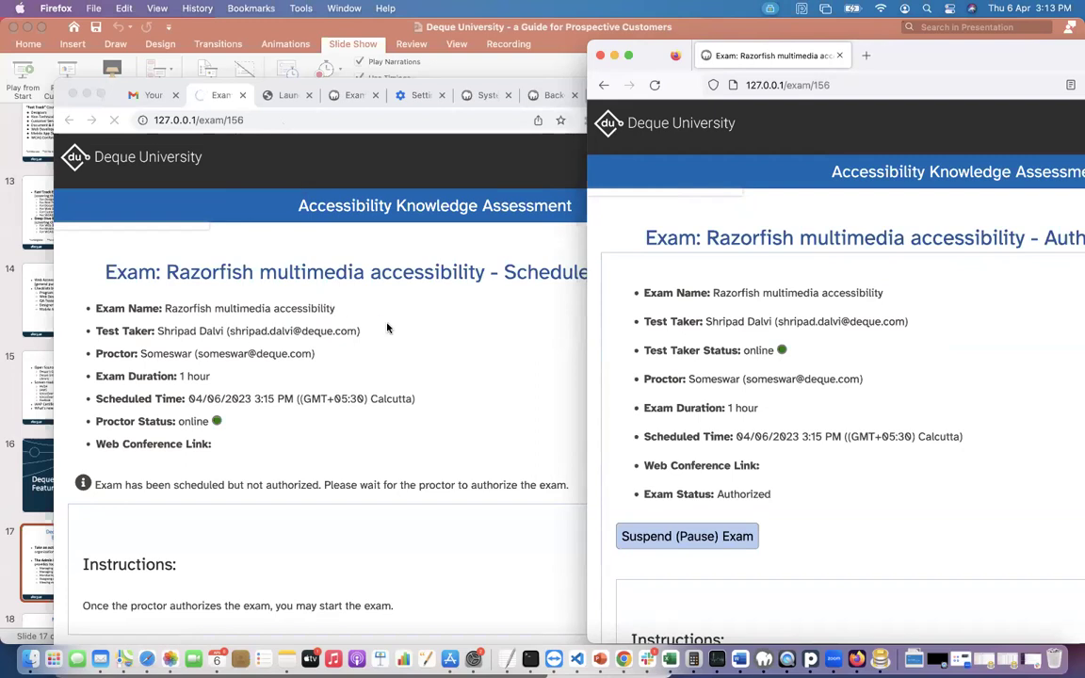
- Start the authorized exam as the test taker in Chrome, begin its questions, and widen the browser window
{"action": "left_click", "coordinate": [224, 153]}
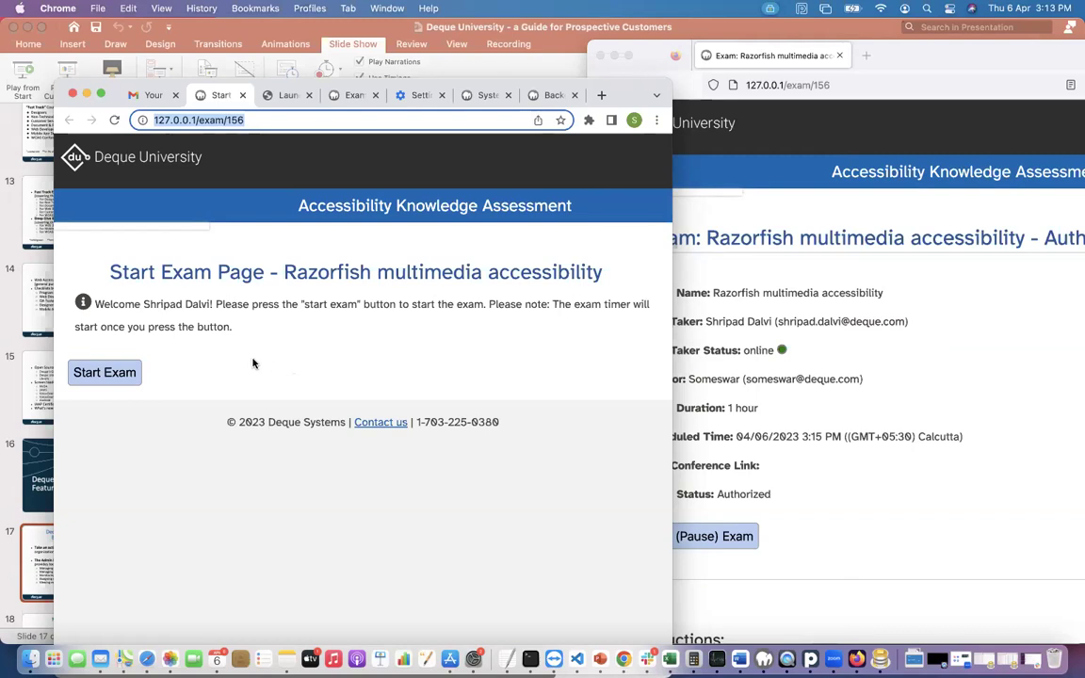
{"action": "left_click", "coordinate": [105, 373]}
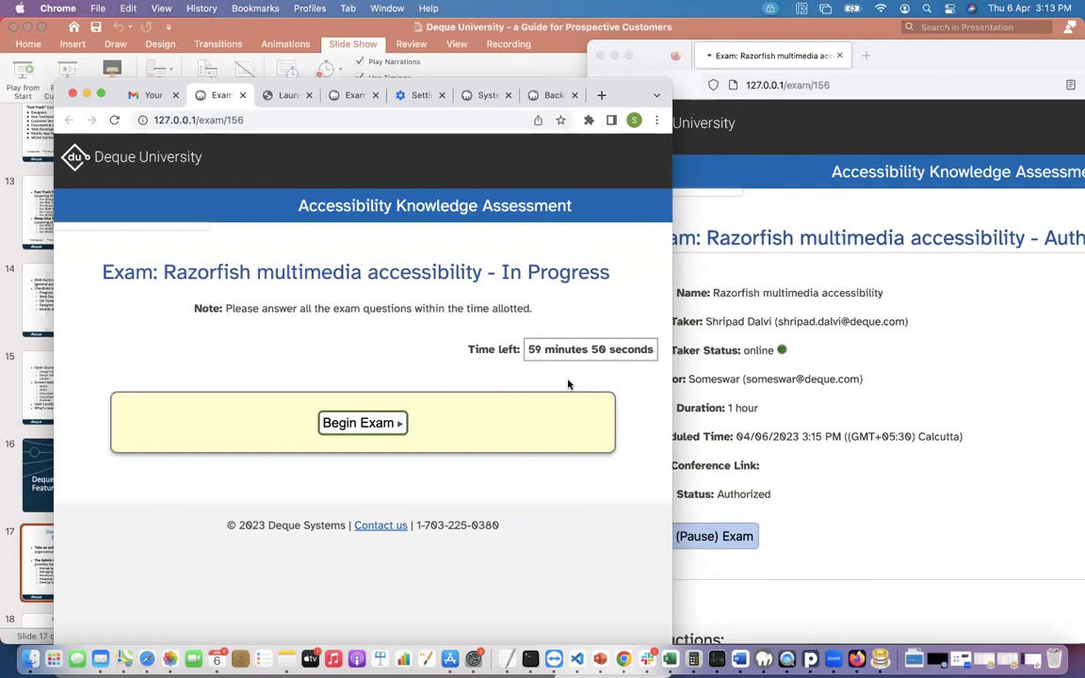
{"action": "left_click_drag", "start_coordinate": [673, 379], "coordinate": [702, 374]}
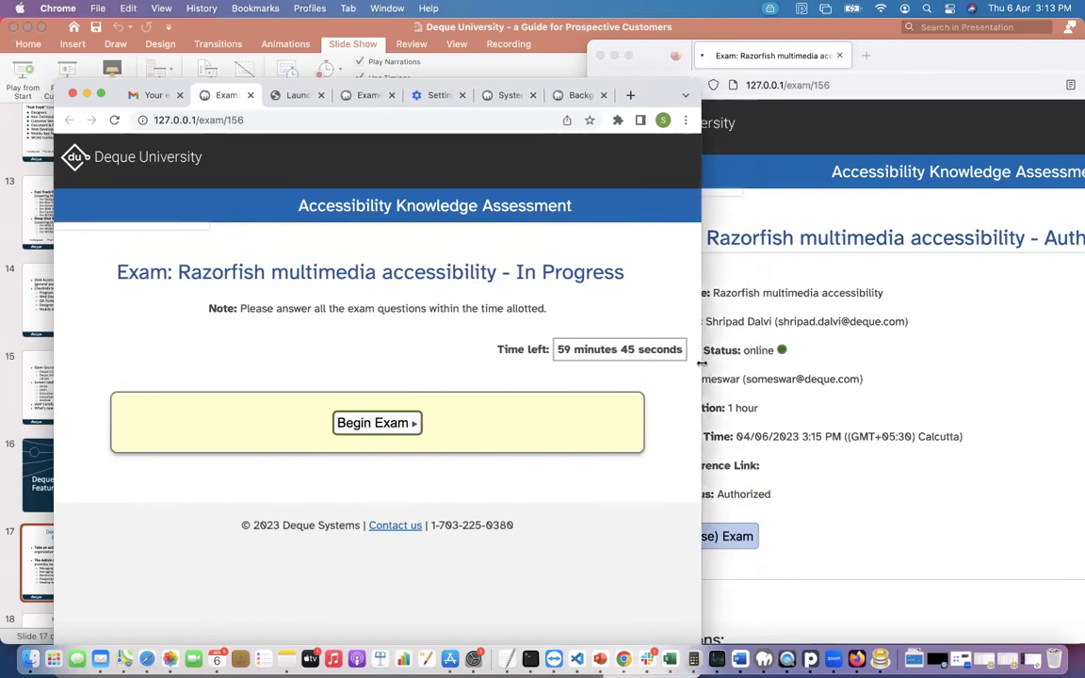
{"action": "left_click", "coordinate": [377, 423]}
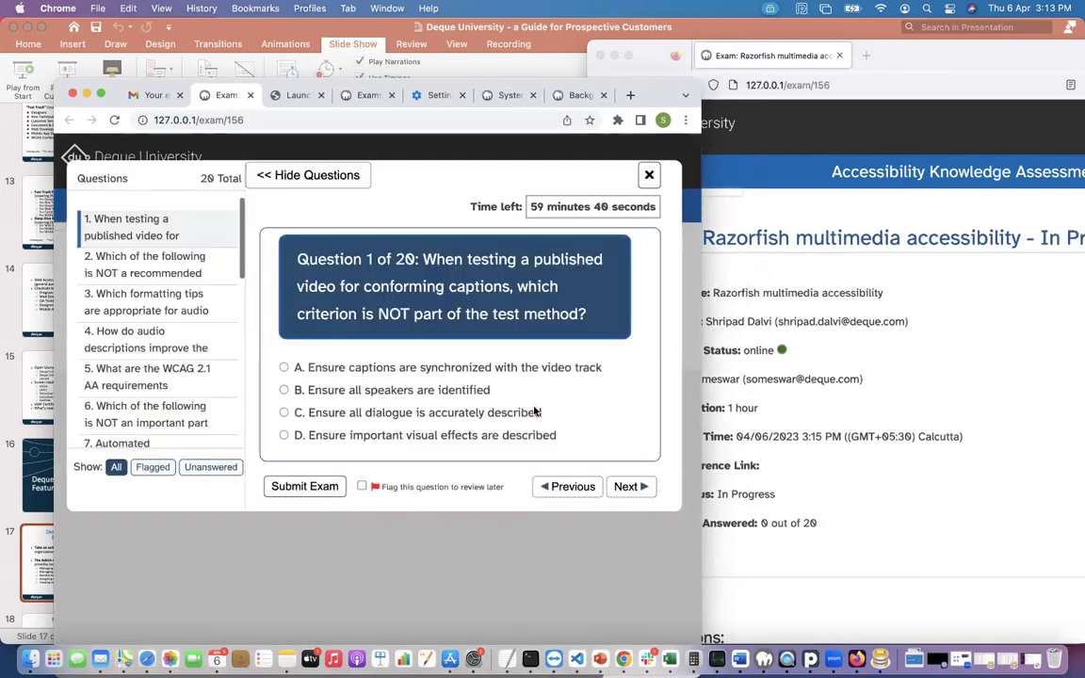
{"action": "left_click_drag", "start_coordinate": [702, 440], "coordinate": [932, 421]}
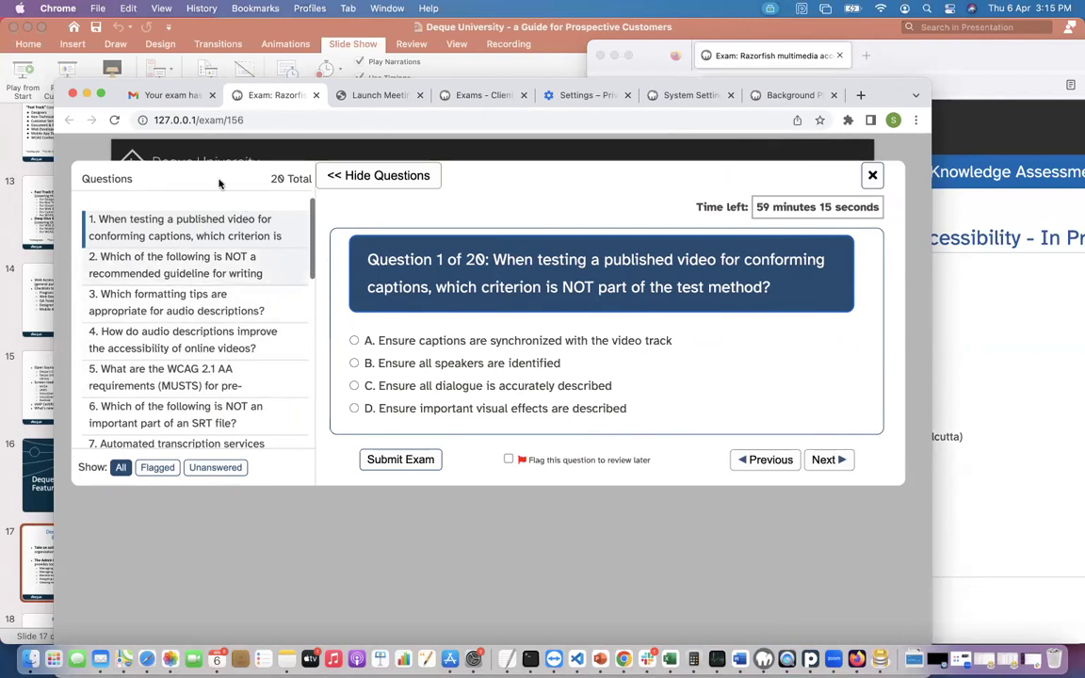
- Hide the exam's question list, show it again, and look through its questions
{"action": "left_click", "coordinate": [351, 175]}
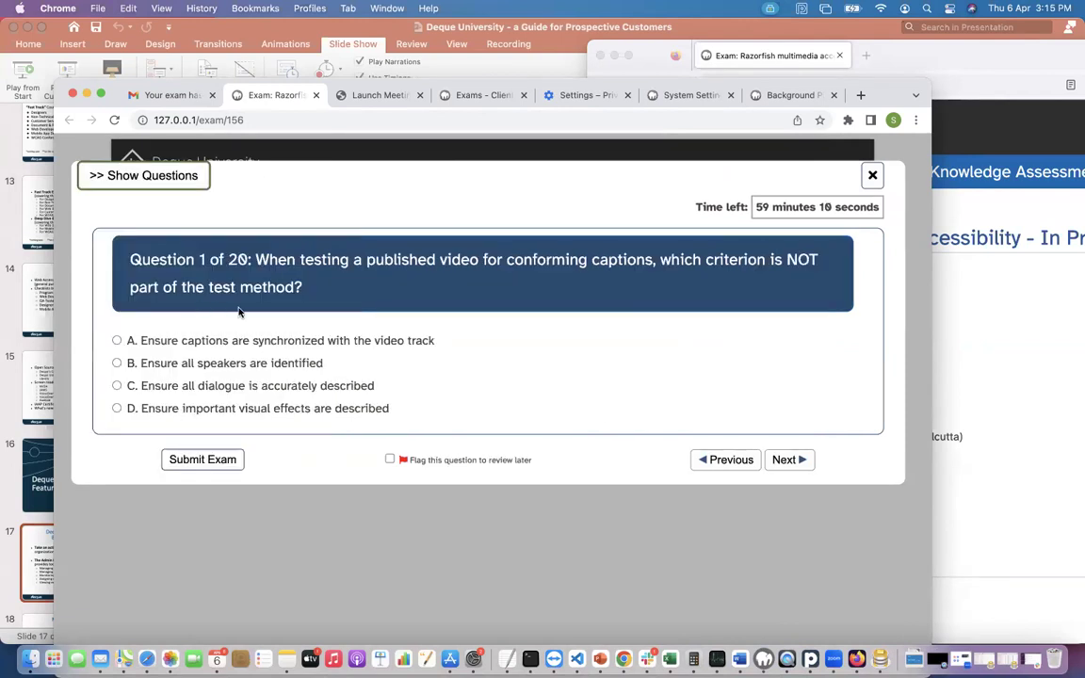
{"action": "left_click", "coordinate": [177, 183]}
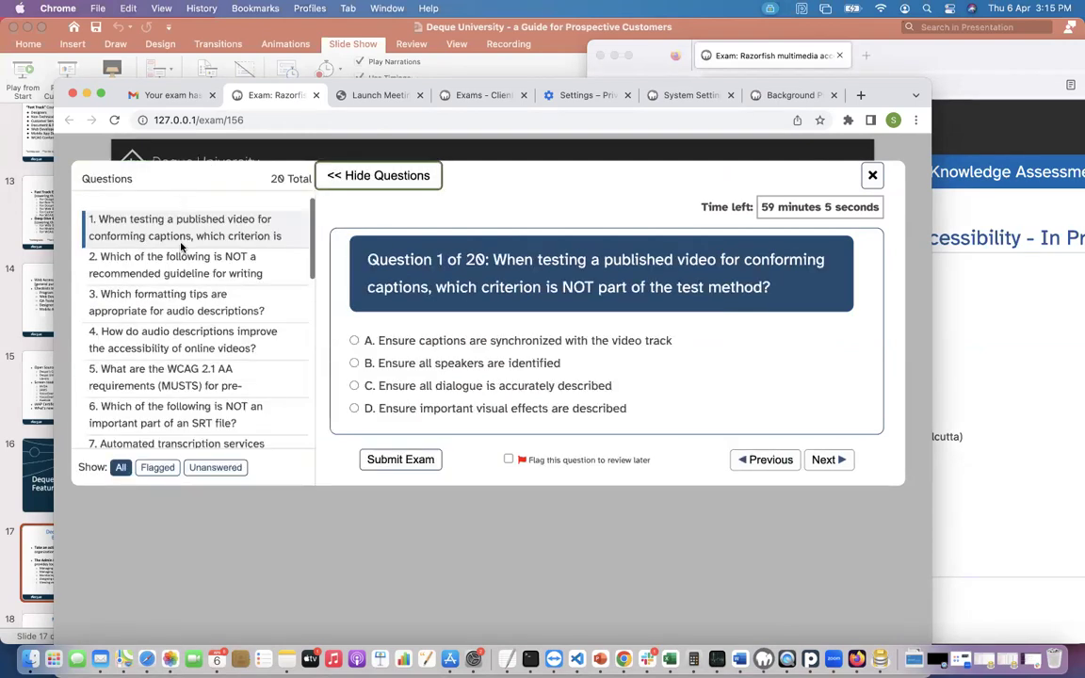
{"action": "scroll", "coordinate": [190, 402], "scroll_direction": "down", "scroll_amount": 10}
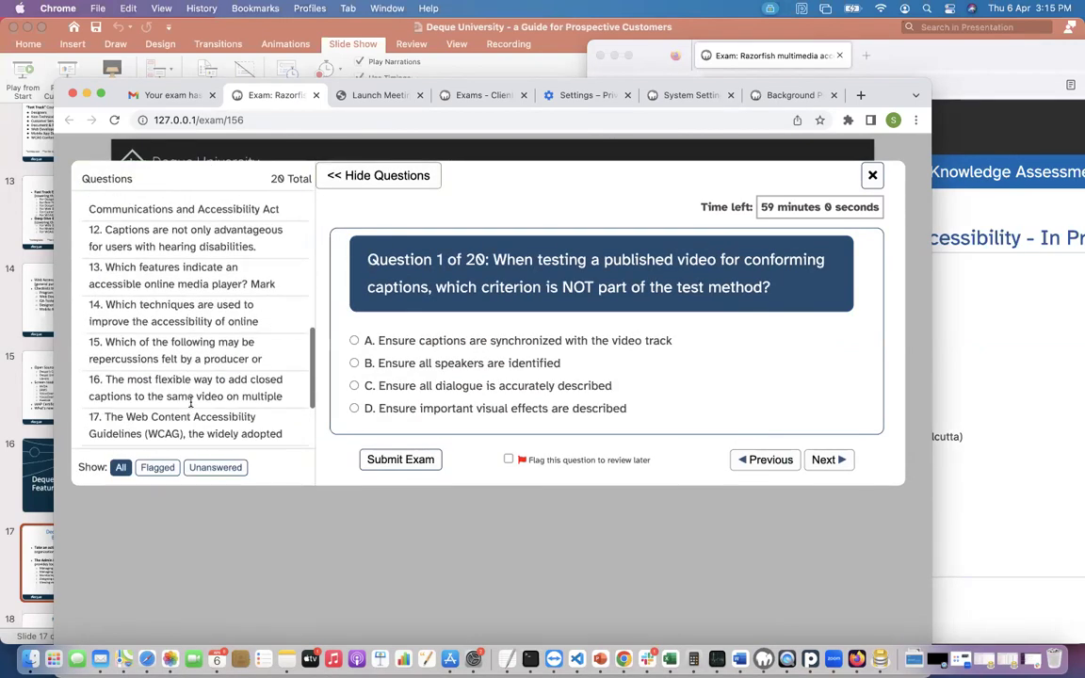
{"action": "scroll", "coordinate": [190, 402], "scroll_direction": "up", "scroll_amount": 10}
{"action": "scroll", "coordinate": [192, 415], "scroll_direction": "down", "scroll_amount": 6}
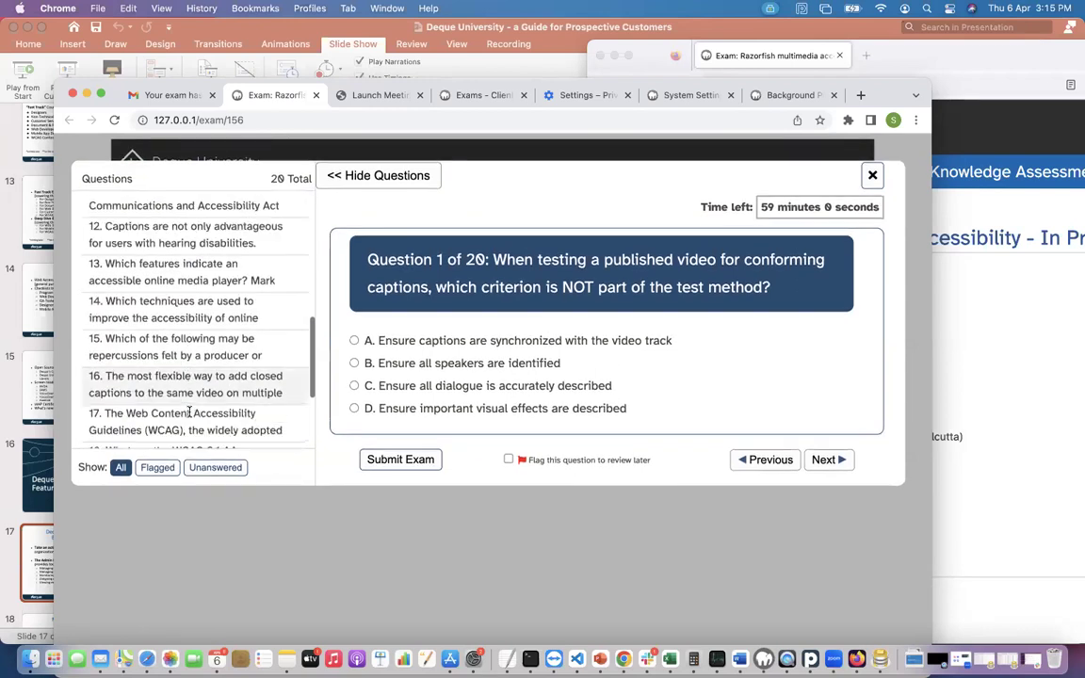
{"action": "scroll", "coordinate": [191, 414], "scroll_direction": "up", "scroll_amount": 8}
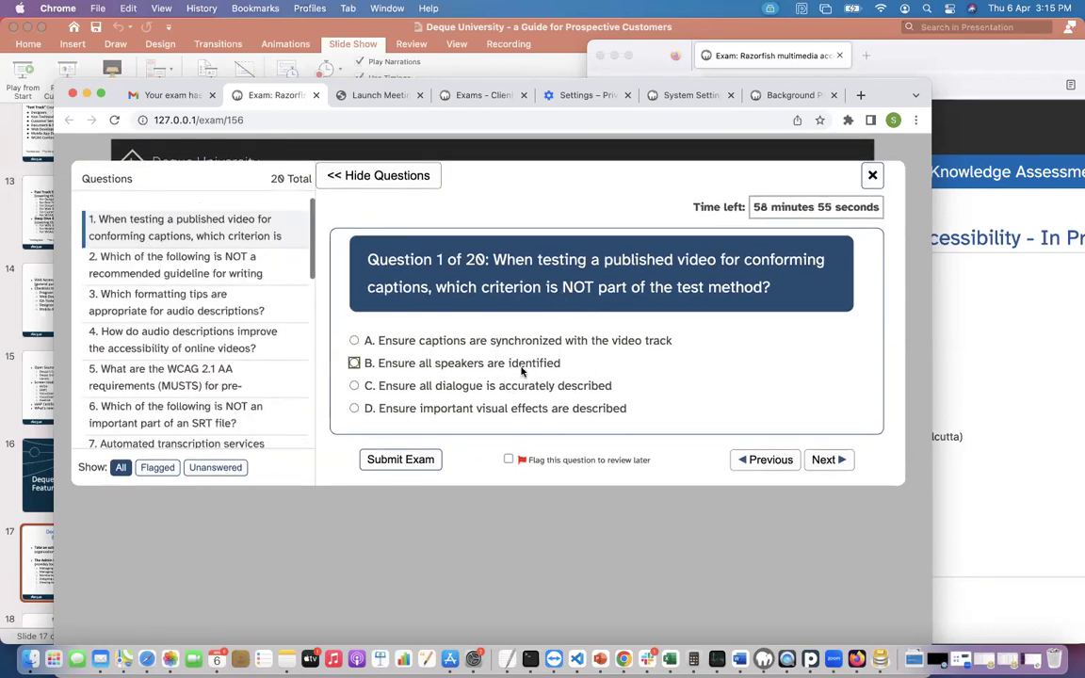
- Answer exam questions 1, 2 and 3 with option C and advance to question 4
{"action": "left_click", "coordinate": [525, 390]}
{"action": "key", "text": "Return"}
{"action": "left_click", "coordinate": [372, 385]}
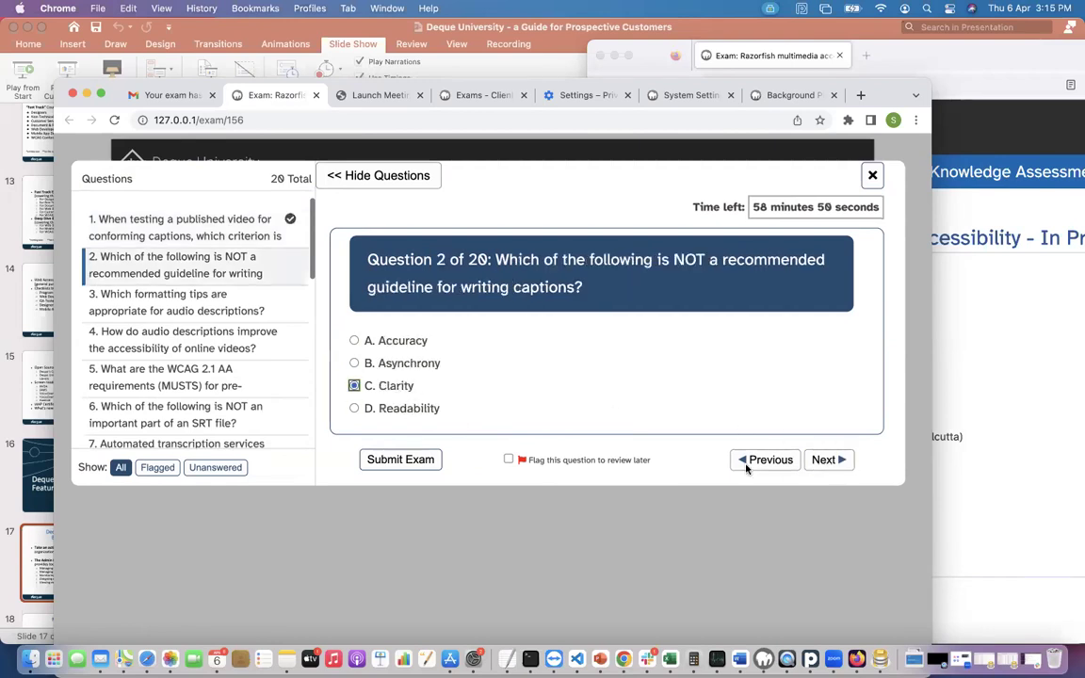
{"action": "left_click", "coordinate": [845, 465]}
{"action": "left_click", "coordinate": [576, 388]}
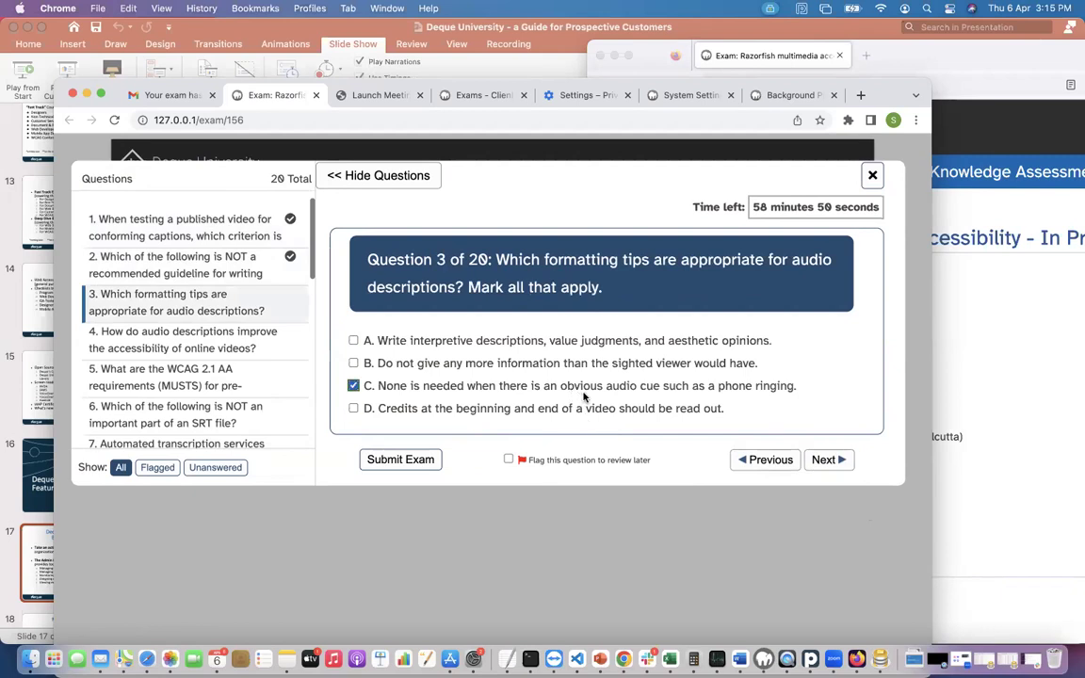
{"action": "left_click", "coordinate": [831, 461]}
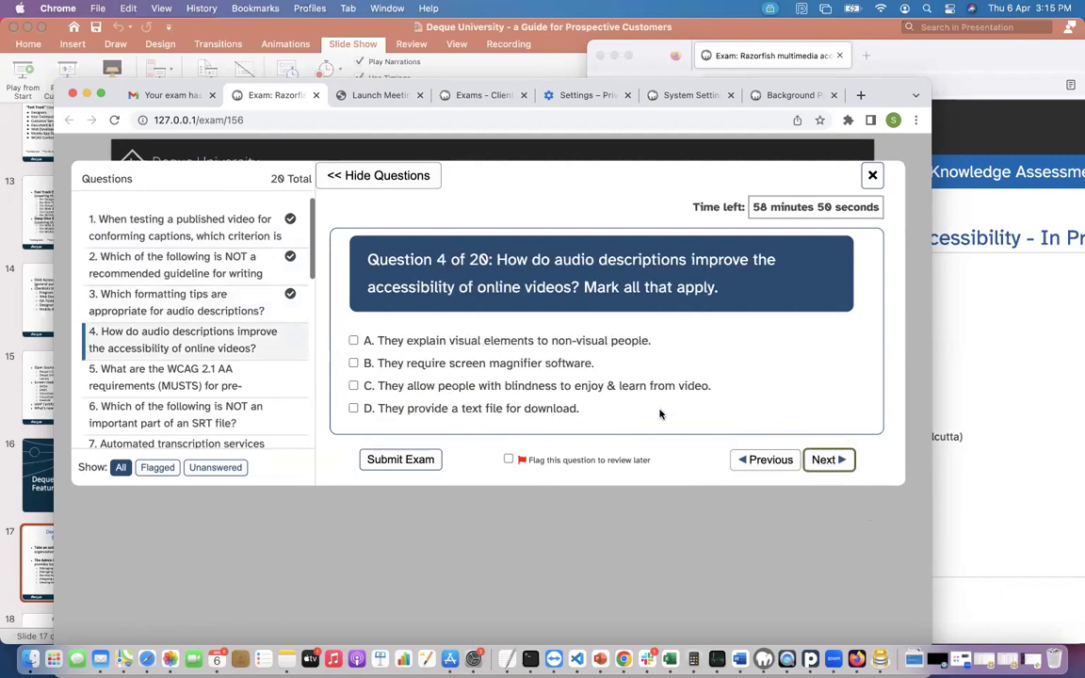
- Answer exam questions 4, 5 and 6 with option C and advance to question 7
{"action": "left_click", "coordinate": [577, 390]}
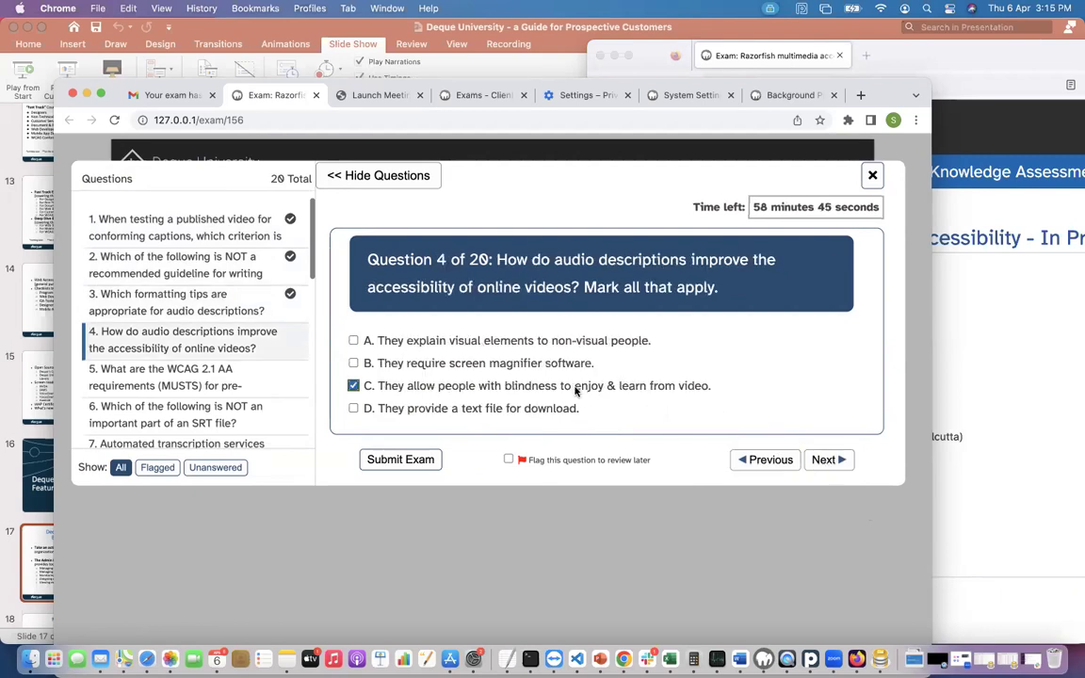
{"action": "left_click", "coordinate": [833, 461]}
{"action": "left_click", "coordinate": [443, 415]}
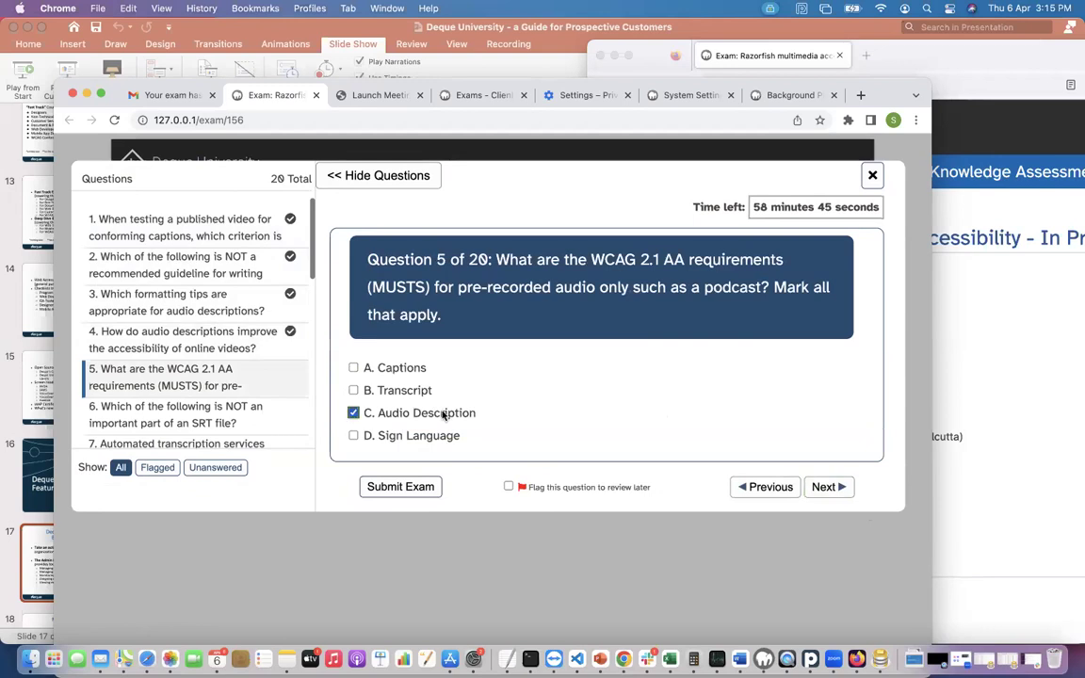
{"action": "left_click", "coordinate": [831, 486]}
{"action": "left_click", "coordinate": [485, 385]}
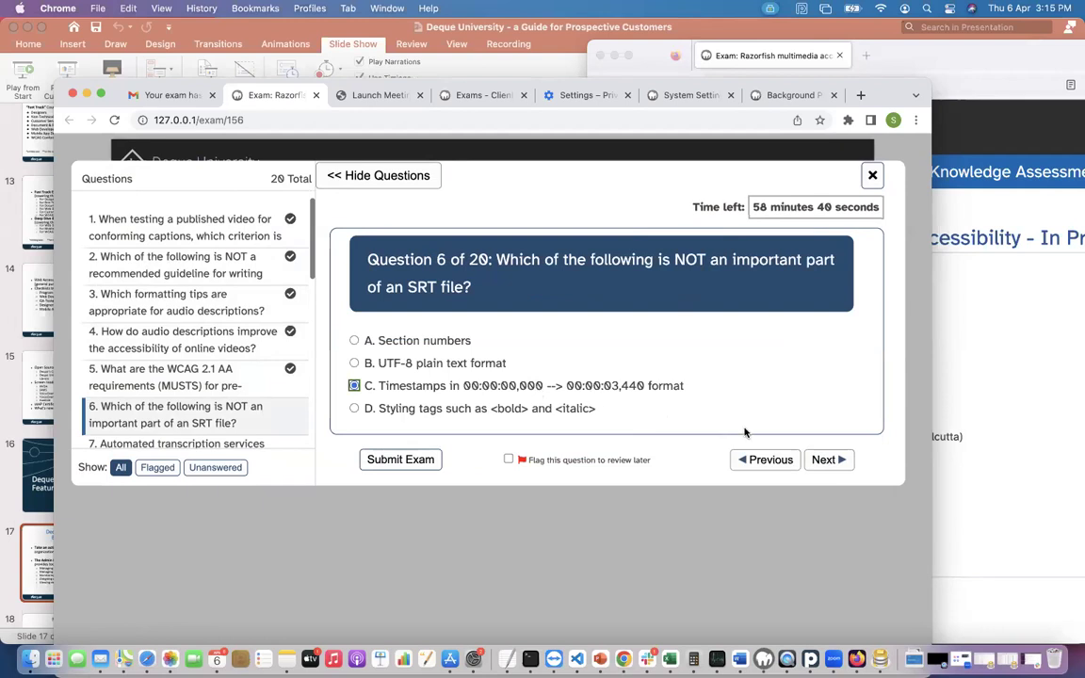
{"action": "left_click", "coordinate": [823, 460]}
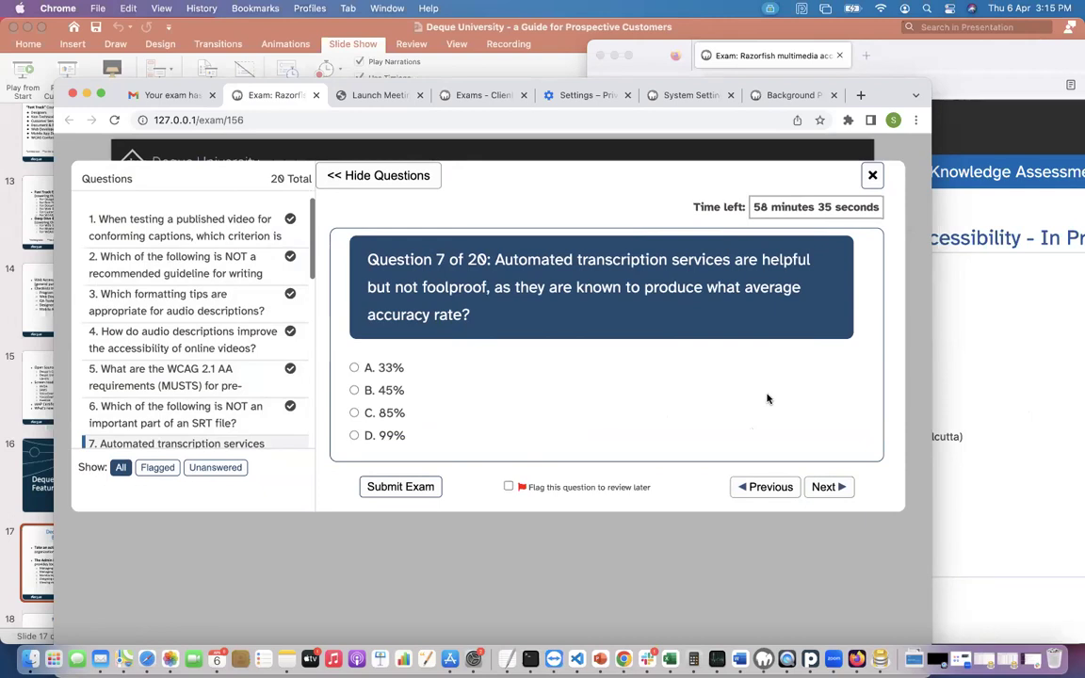
- Check the number of questions answered on the proctor's page in Firefox, then review the remaining questions in the test taker's list in Chrome
{"action": "left_click", "coordinate": [980, 382]}
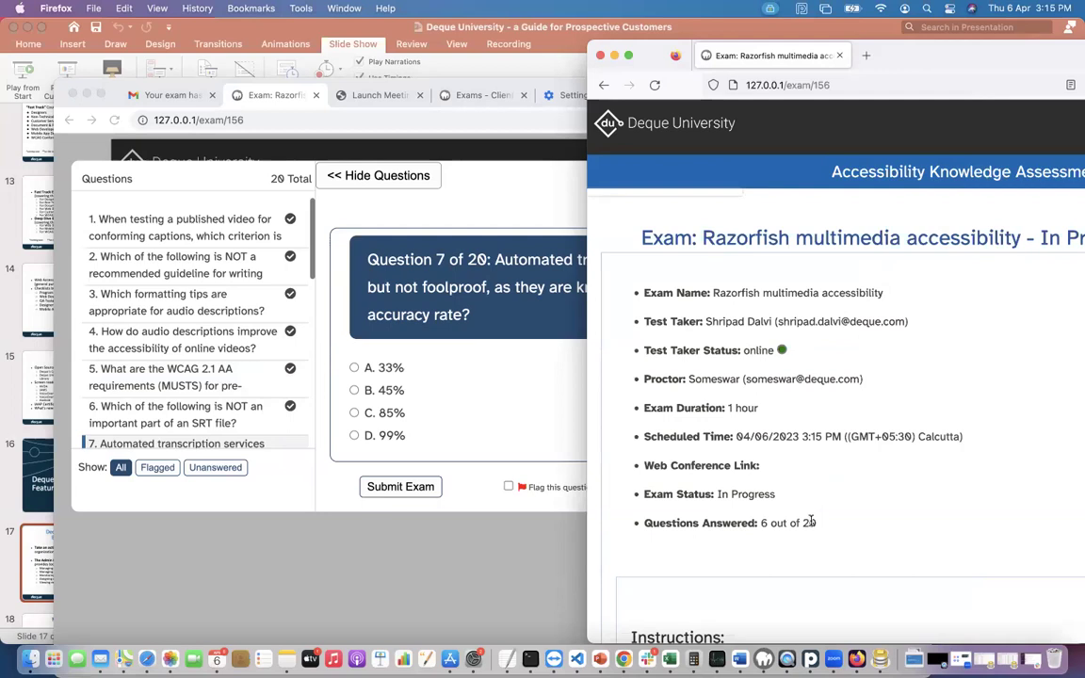
{"action": "left_click", "coordinate": [485, 425]}
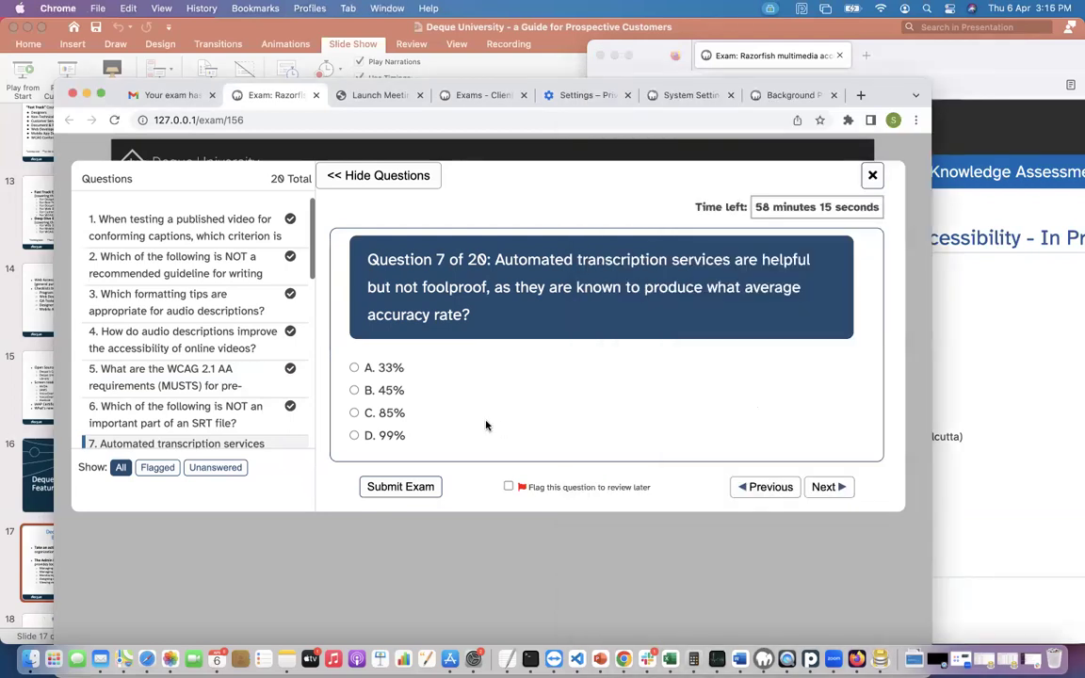
{"action": "scroll", "coordinate": [241, 393], "scroll_direction": "down", "scroll_amount": 5}
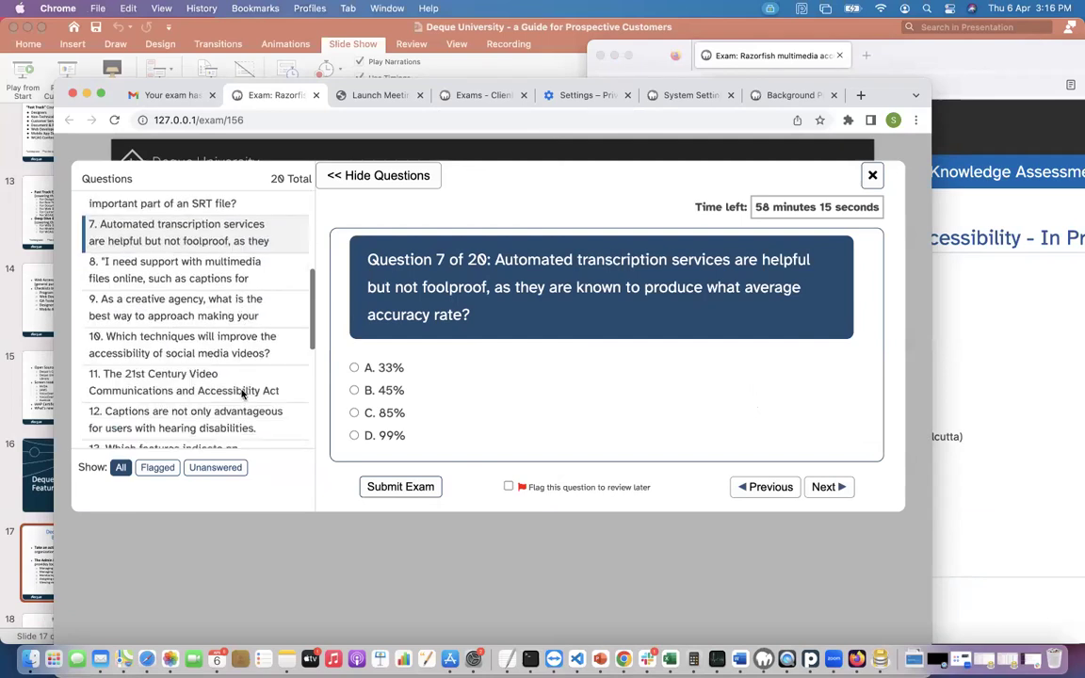
- Look through the exam's full question list, filter it to unanswered questions, and open question 7
{"action": "scroll", "coordinate": [241, 394], "scroll_direction": "up", "scroll_amount": 5}
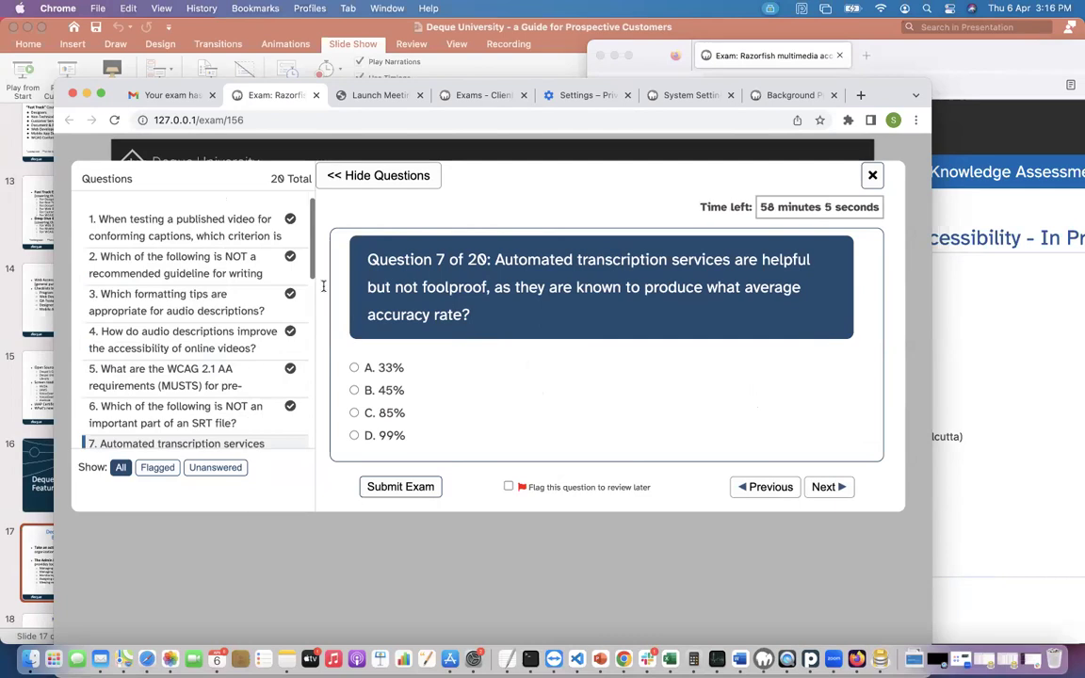
{"action": "scroll", "coordinate": [137, 308], "scroll_direction": "down", "scroll_amount": 5}
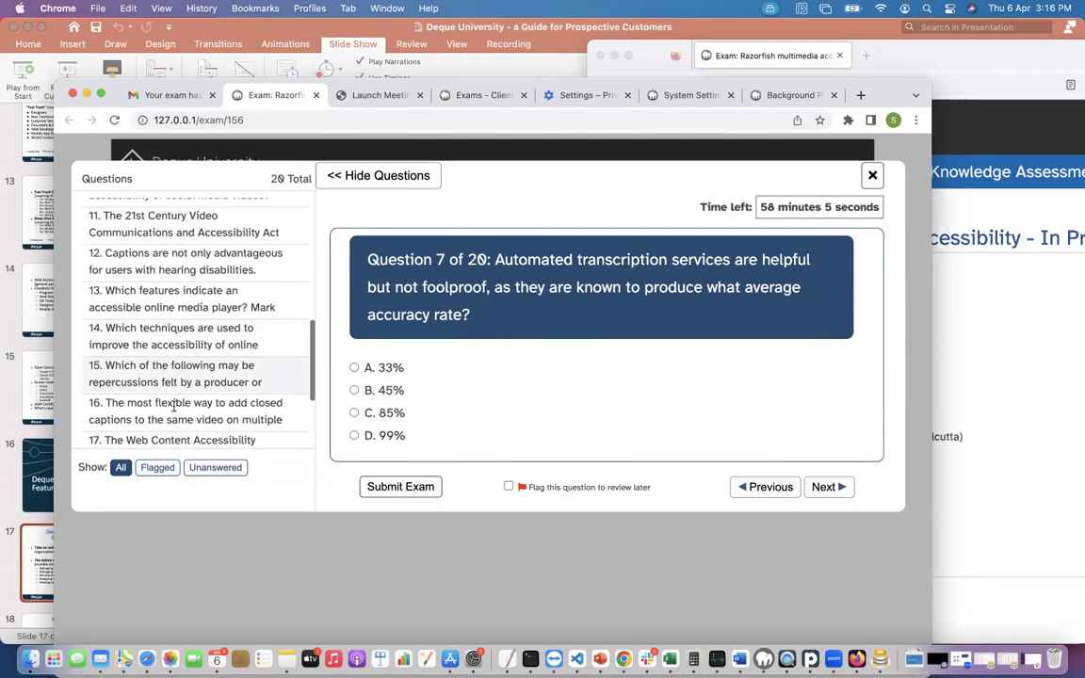
{"action": "left_click", "coordinate": [215, 468]}
{"action": "scroll", "coordinate": [203, 339], "scroll_direction": "up", "scroll_amount": 5}
{"action": "left_click", "coordinate": [162, 233]}
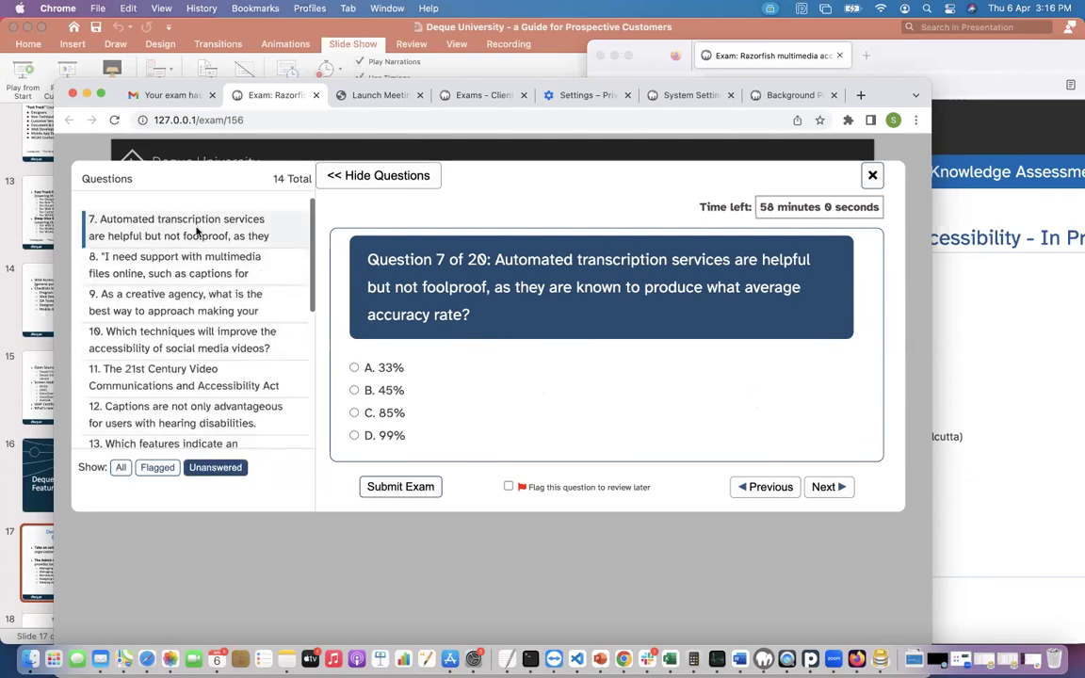
- Answer question 7 with 45% and question 8 with Blindness, and advance to question 9
{"action": "left_click", "coordinate": [383, 390]}
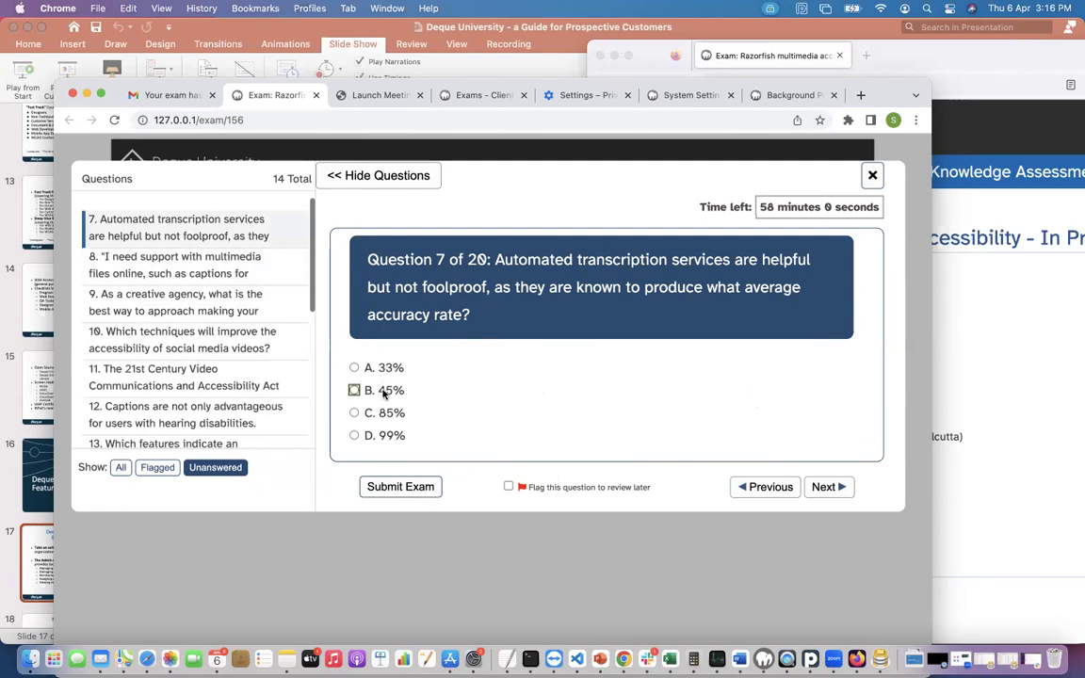
{"action": "left_click", "coordinate": [826, 487]}
{"action": "left_click", "coordinate": [395, 390]}
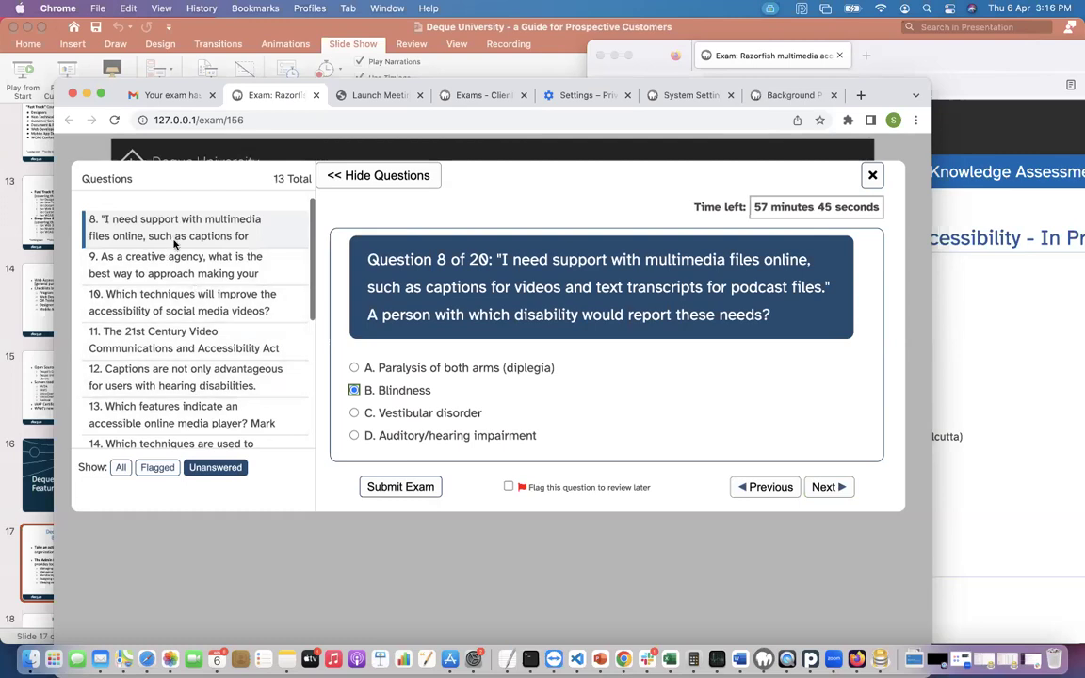
{"action": "left_click", "coordinate": [825, 486]}
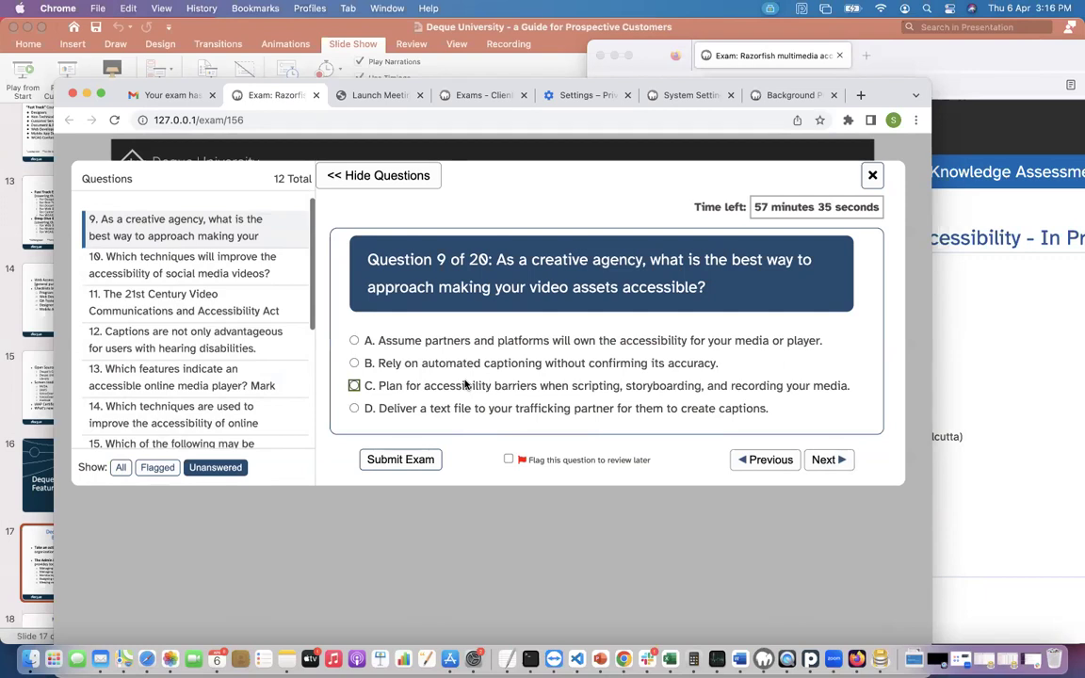
- Flag questions 9 and 10 for later review without answering them, and advance to question 11
{"action": "left_click", "coordinate": [508, 459]}
{"action": "left_click", "coordinate": [827, 460]}
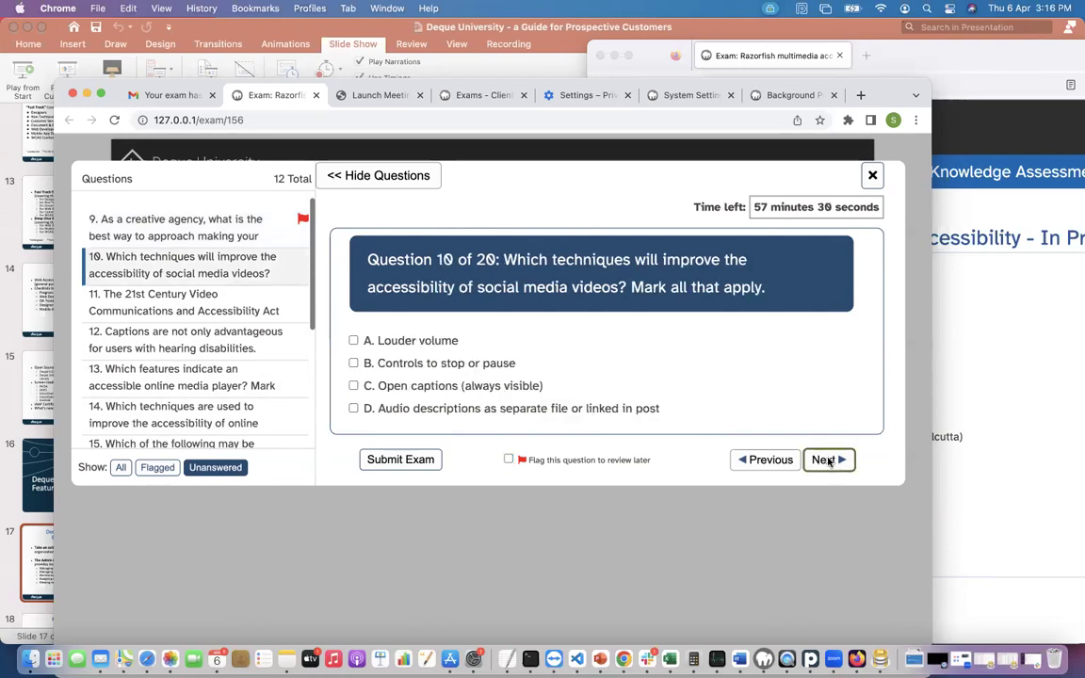
{"action": "left_click", "coordinate": [508, 460]}
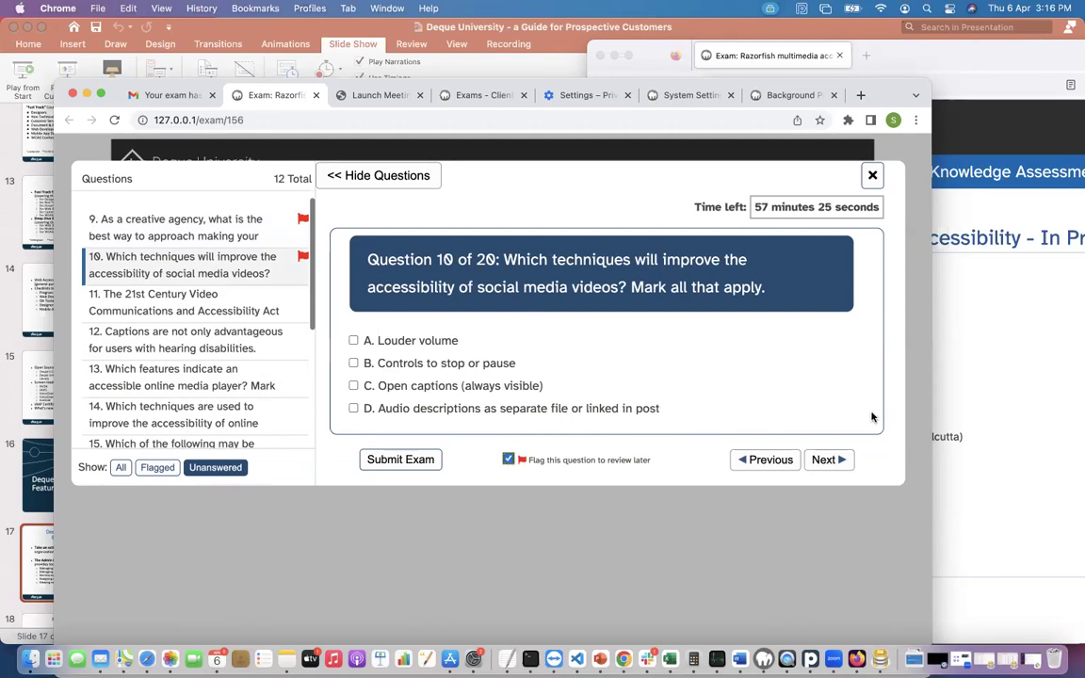
{"action": "left_click", "coordinate": [827, 459]}
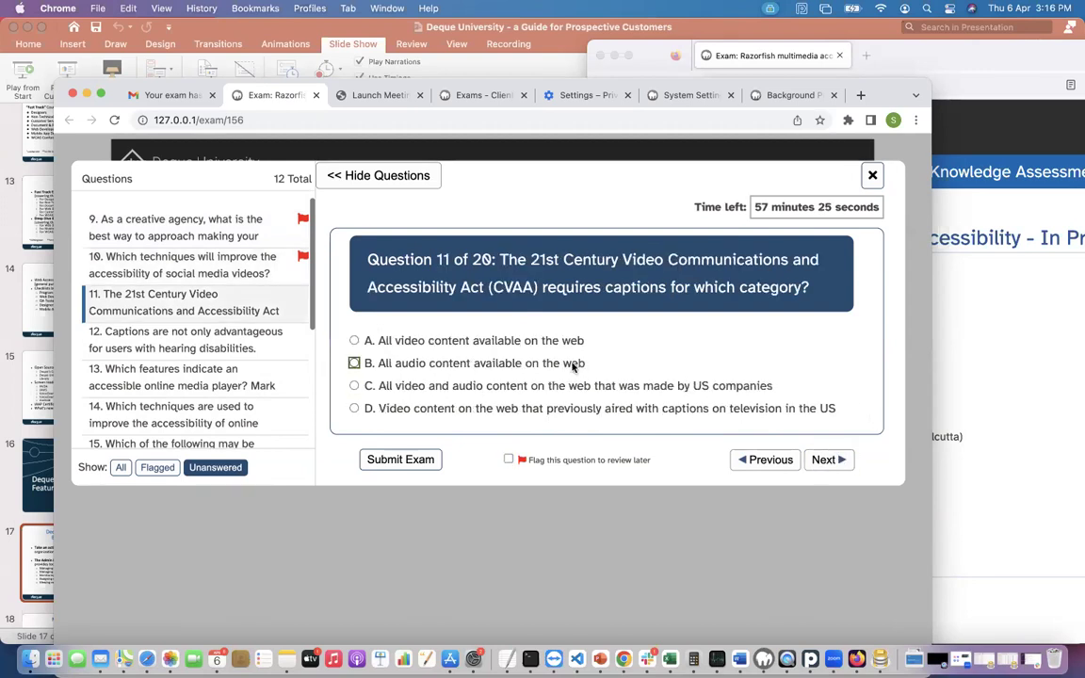
- Answer question 11 with option B and question 12, and view the list of flagged questions before returning to the unanswered ones
{"action": "left_click", "coordinate": [829, 459]}
{"action": "left_click", "coordinate": [572, 414]}
{"action": "left_click", "coordinate": [832, 531]}
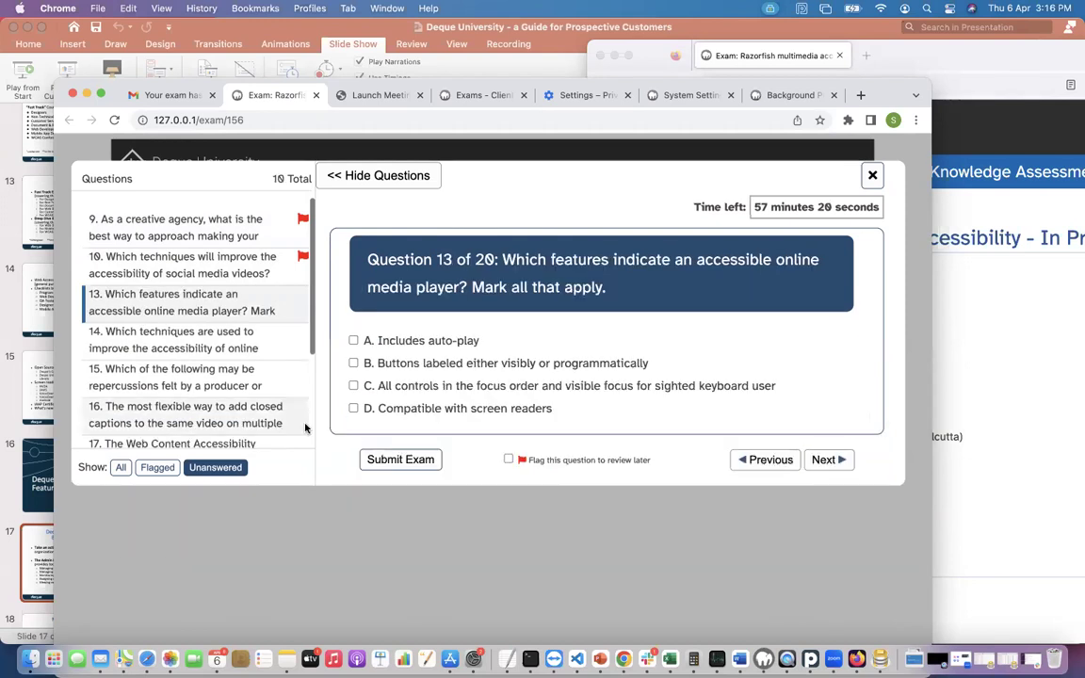
{"action": "left_click", "coordinate": [156, 467]}
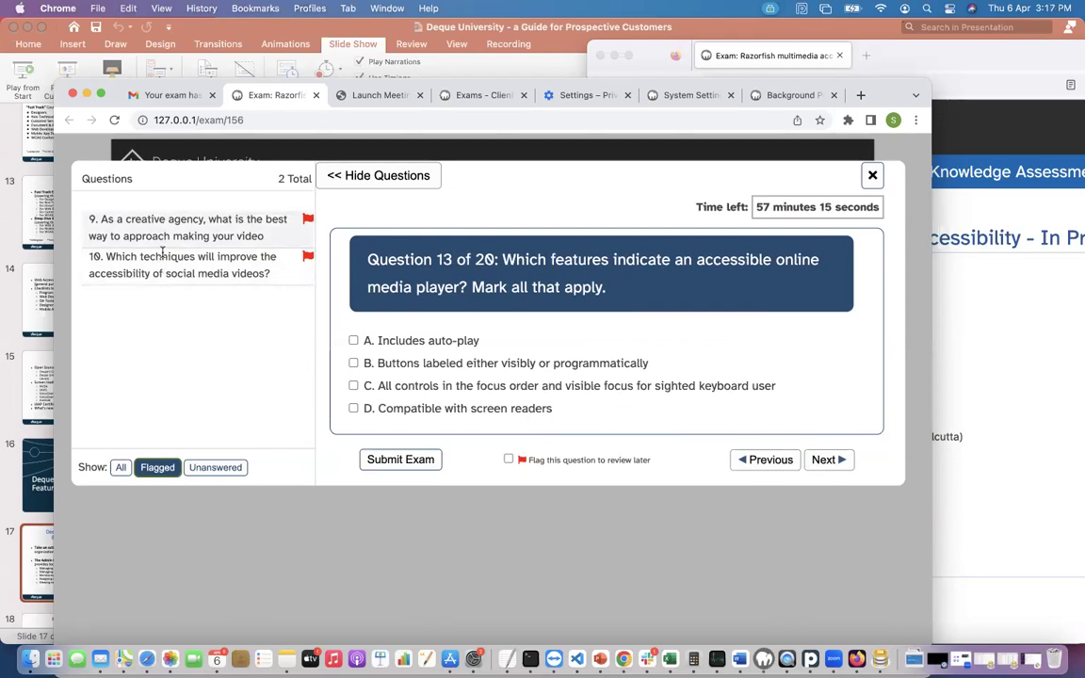
{"action": "left_click", "coordinate": [217, 467]}
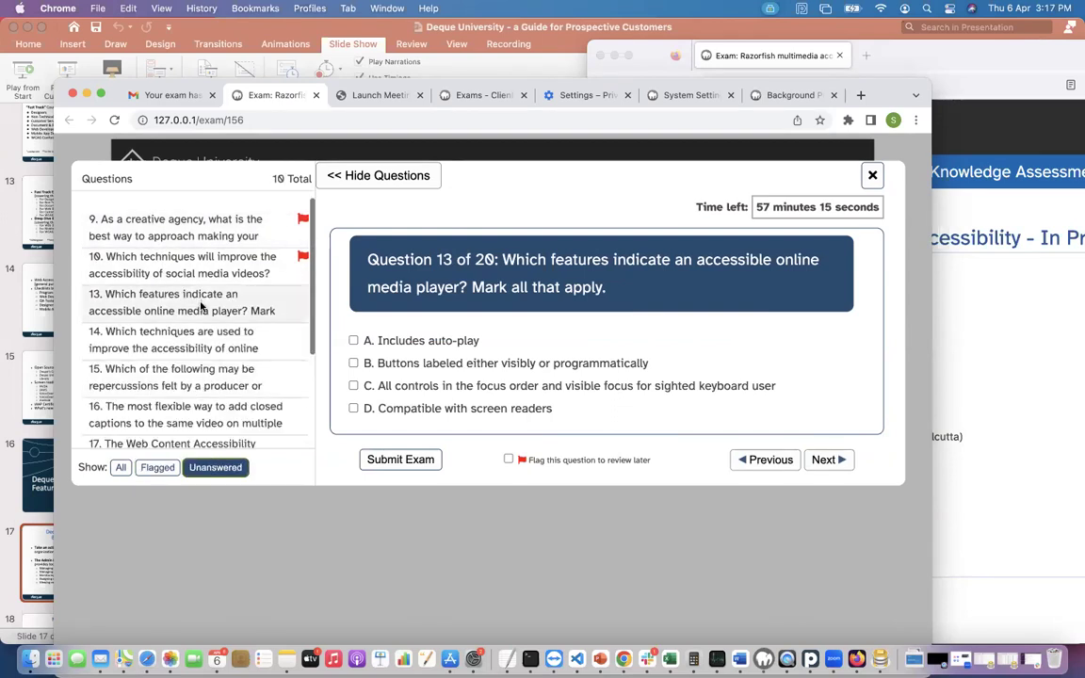
- Answer questions 13, 14 and 15 with option C and advance to question 16
{"action": "left_click", "coordinate": [569, 392]}
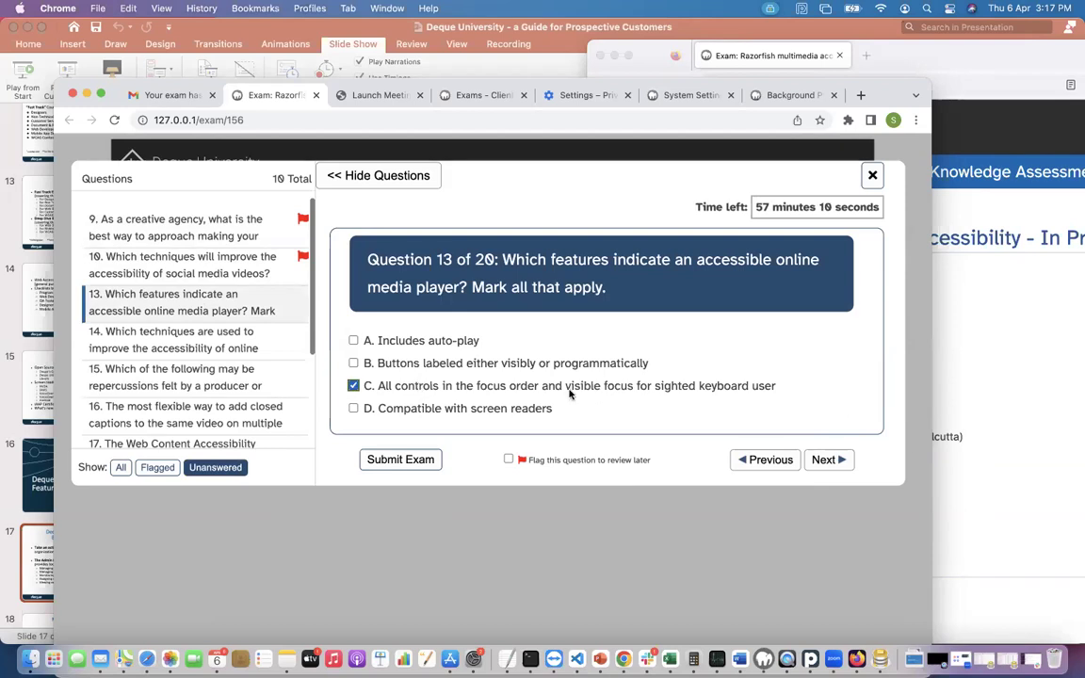
{"action": "left_click", "coordinate": [829, 460]}
{"action": "left_click", "coordinate": [465, 415]}
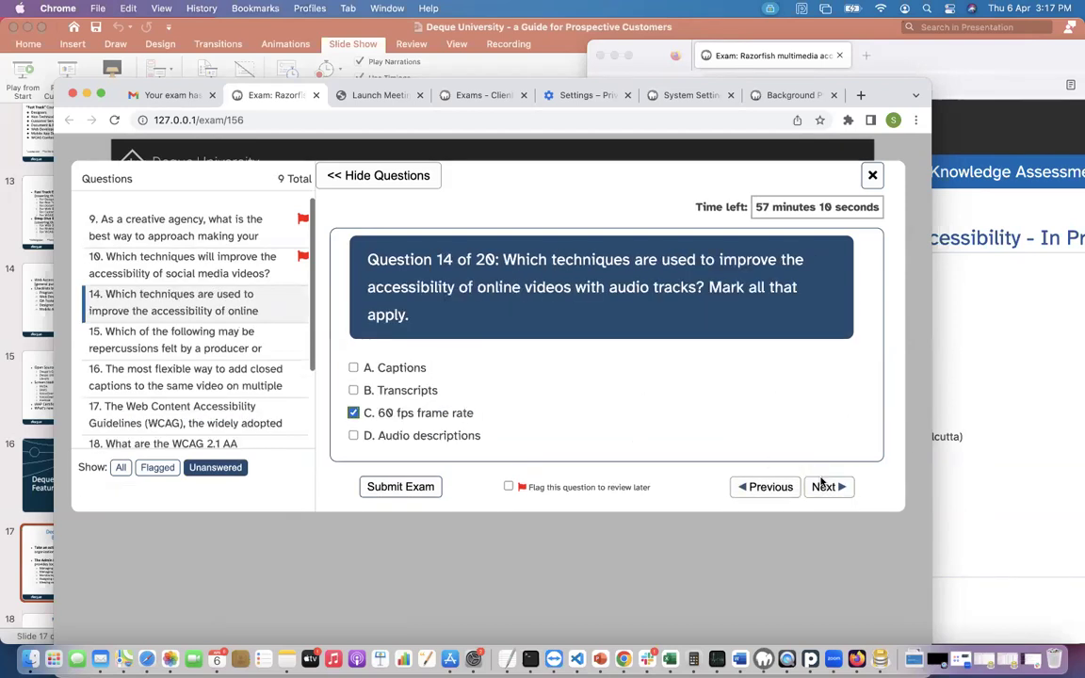
{"action": "left_click", "coordinate": [821, 484]}
{"action": "left_click", "coordinate": [419, 413]}
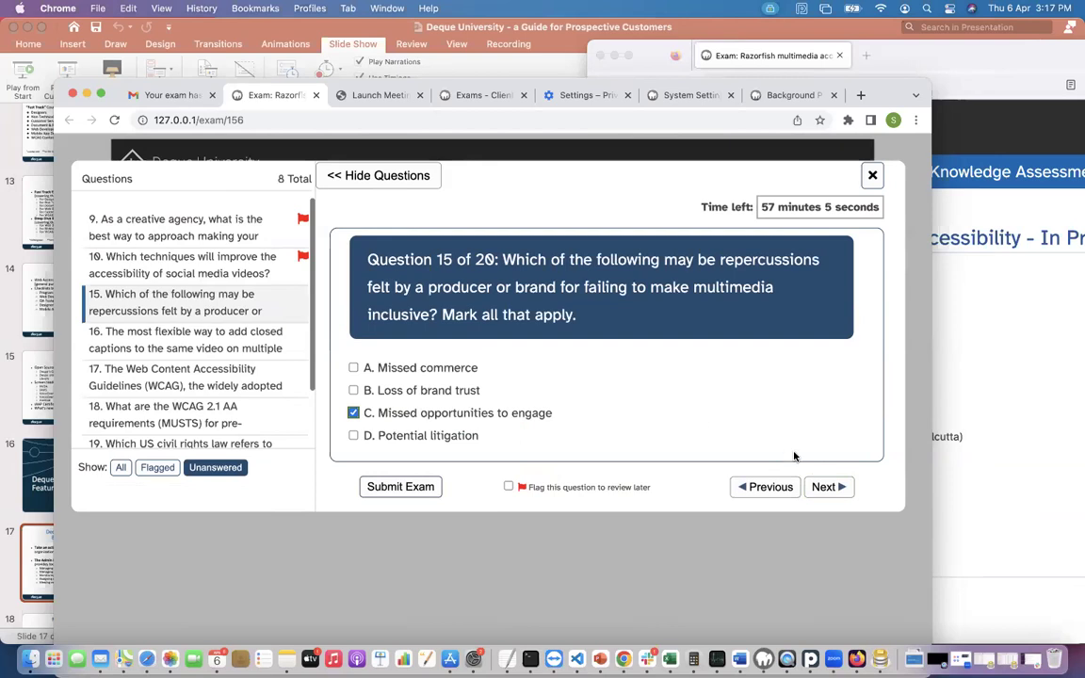
{"action": "left_click", "coordinate": [826, 486]}
- Answer questions 16 through 20, choosing option B for 16 and 20 and option C for 18
{"action": "left_click", "coordinate": [395, 391]}
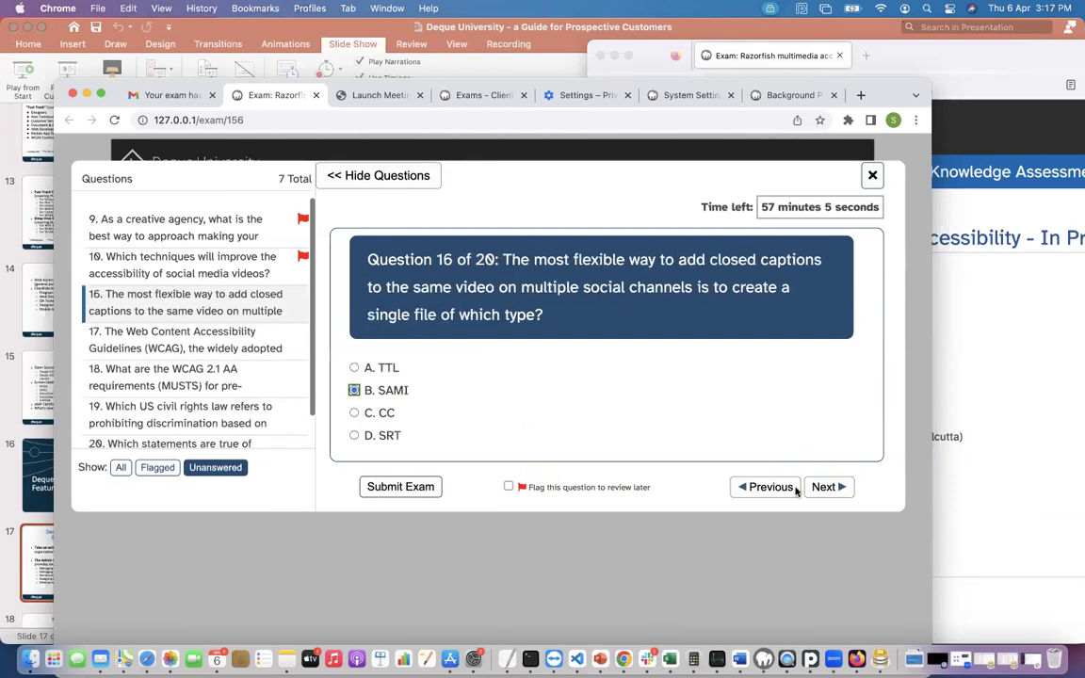
{"action": "left_click", "coordinate": [826, 486]}
{"action": "left_click", "coordinate": [828, 515]}
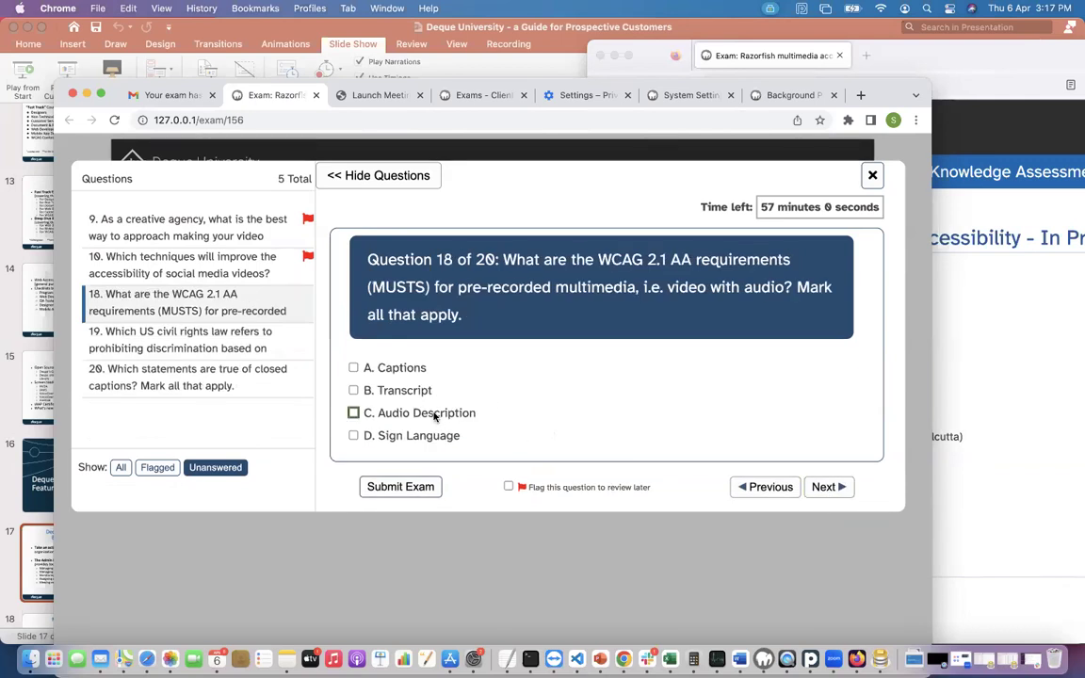
{"action": "left_click", "coordinate": [826, 487]}
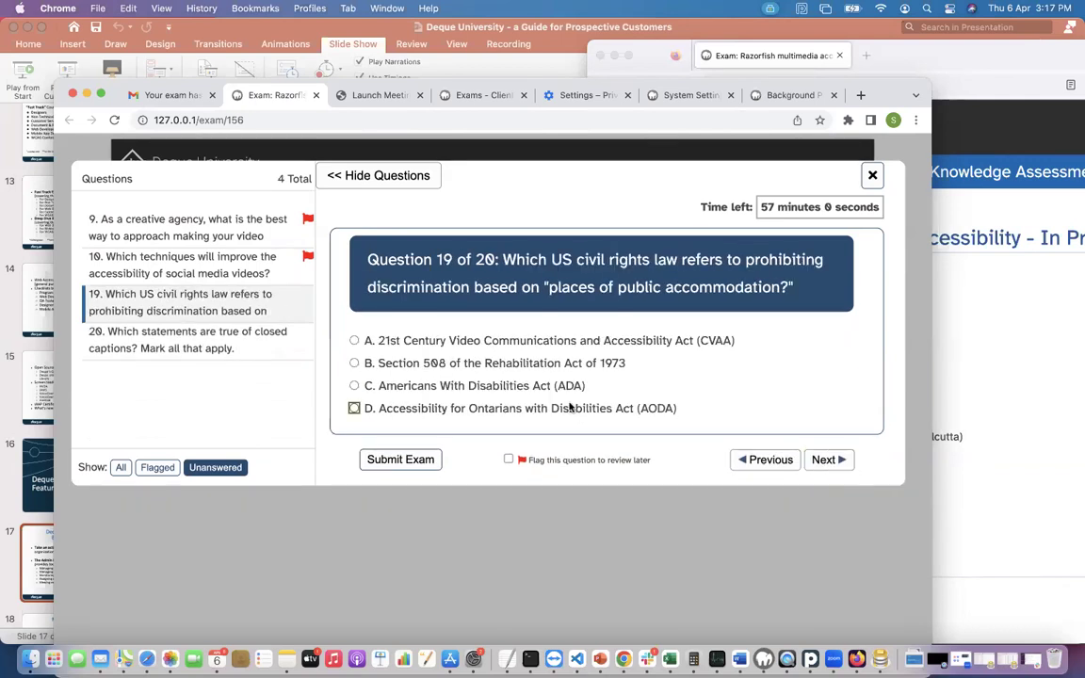
{"action": "left_click", "coordinate": [558, 387]}
{"action": "left_click", "coordinate": [826, 459]}
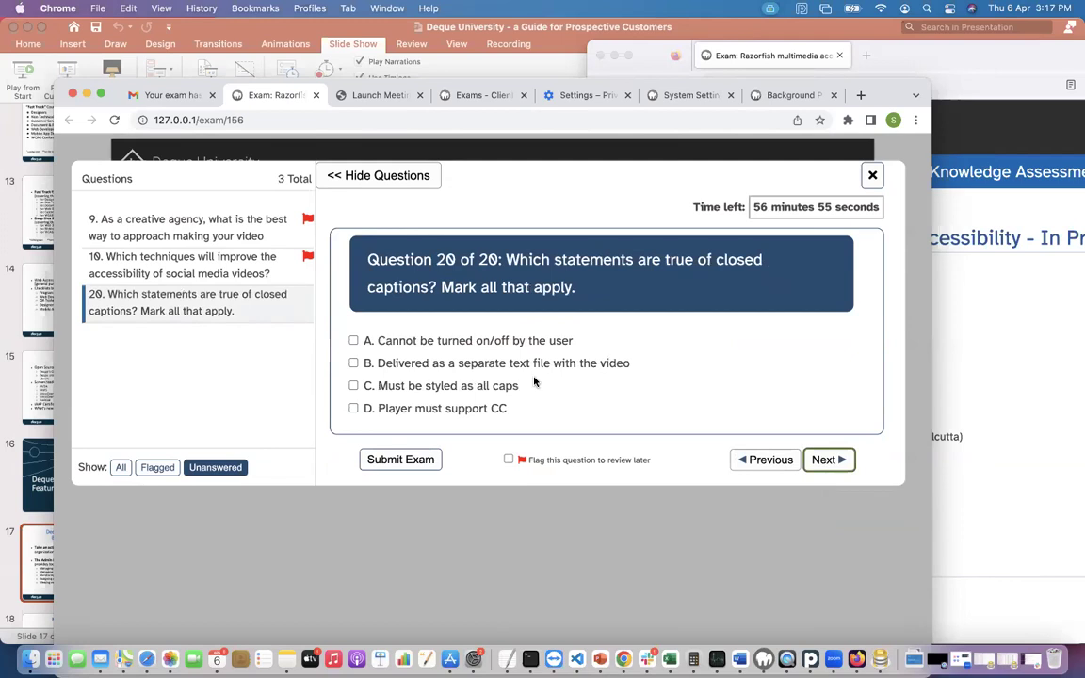
{"action": "left_click", "coordinate": [501, 365]}
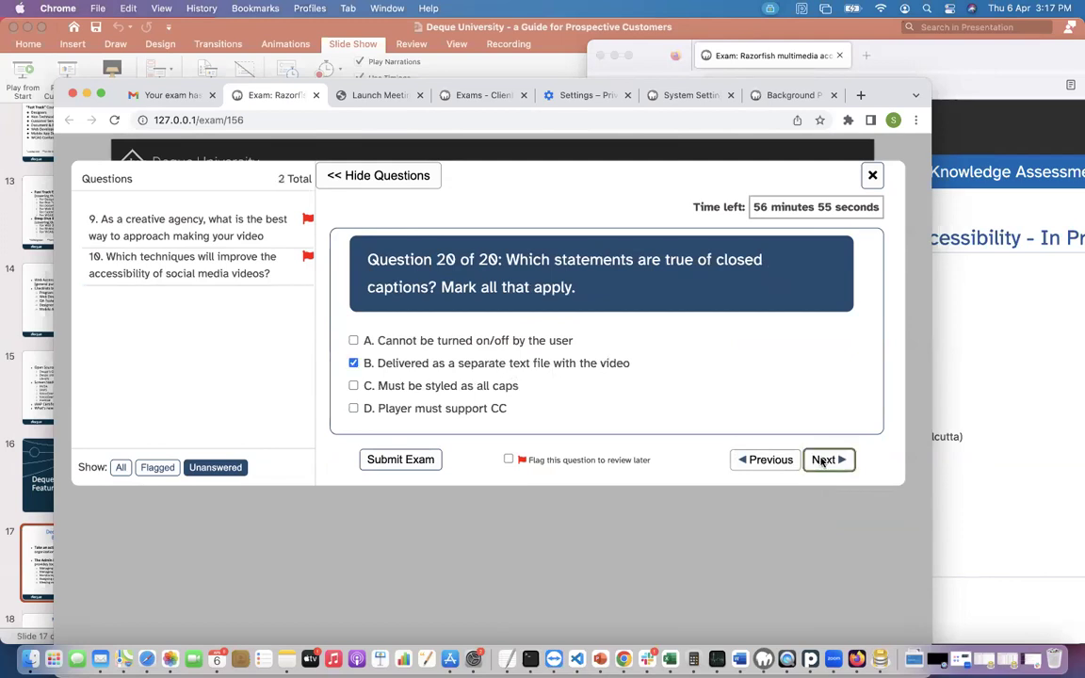
- Return to flagged question 10 and answer it with option C, Open captions (always visible)
{"action": "left_click", "coordinate": [266, 274]}
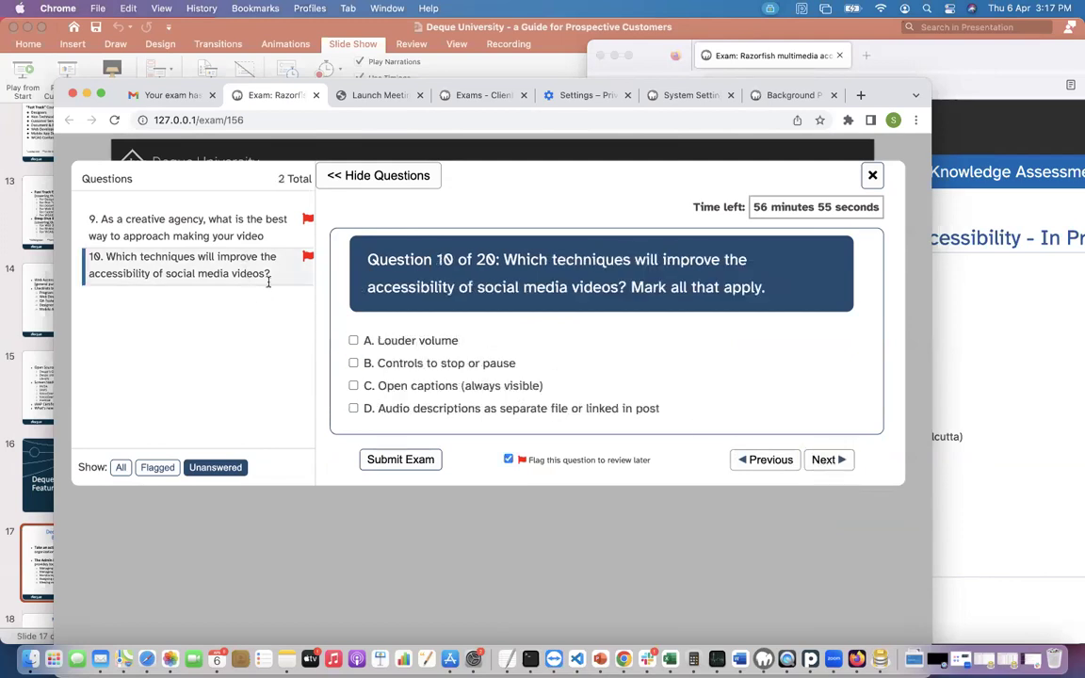
{"action": "left_click", "coordinate": [353, 385]}
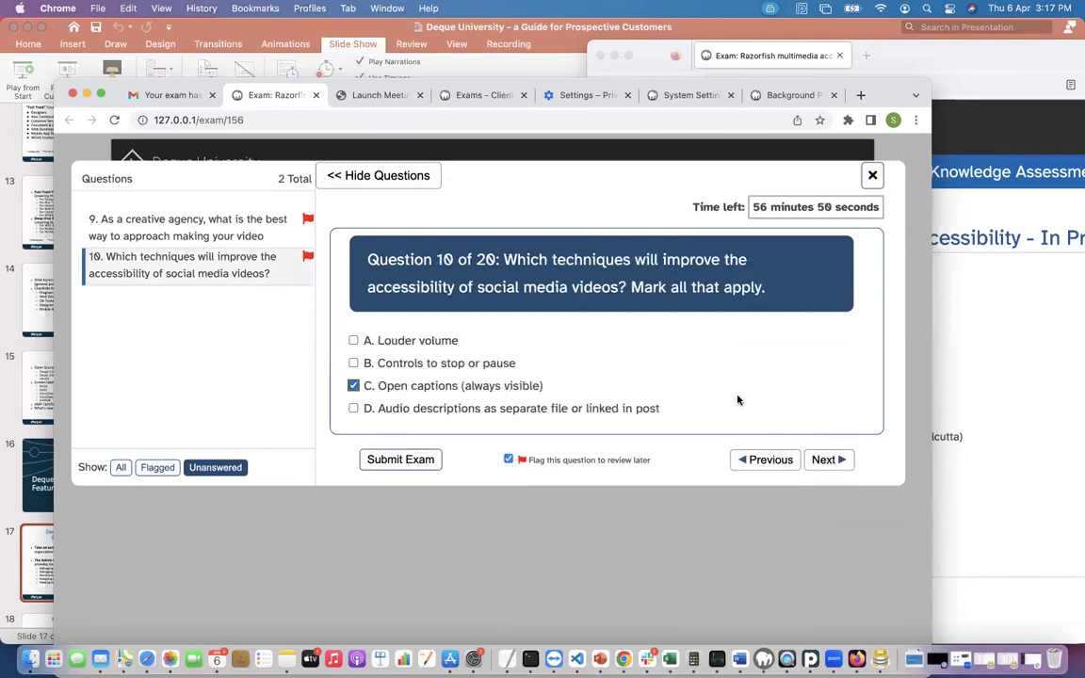
{"action": "left_click", "coordinate": [835, 460]}
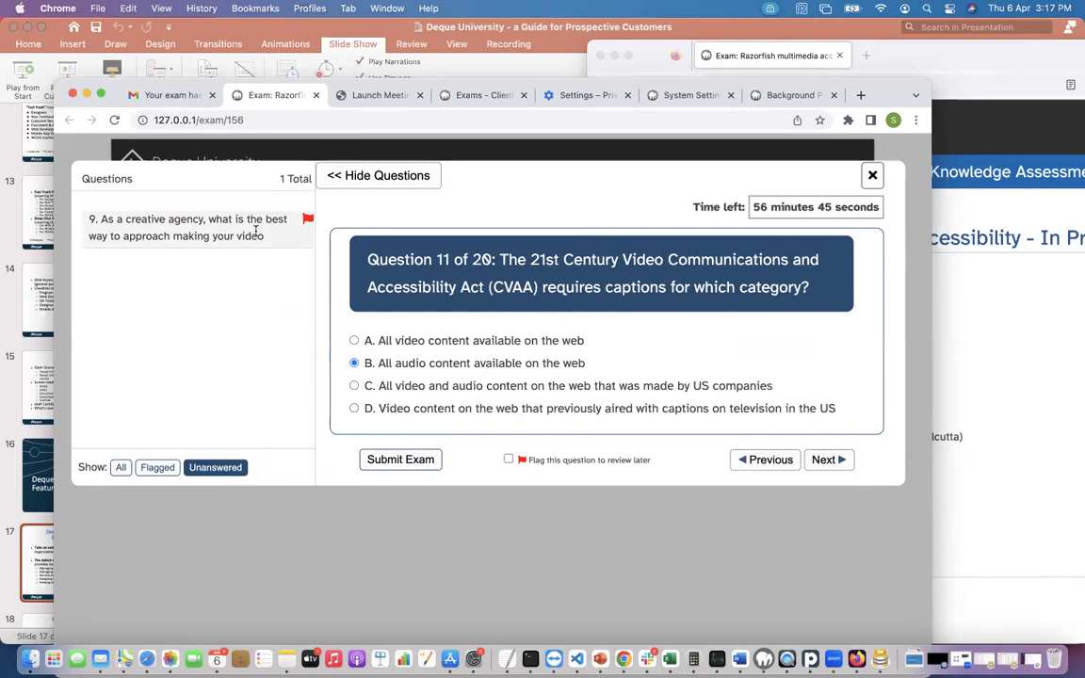
- Revisit flagged question 9, leave it unanswered, and submit the exam, accepting that unanswered questions are marked incorrect
{"action": "left_click", "coordinate": [203, 235]}
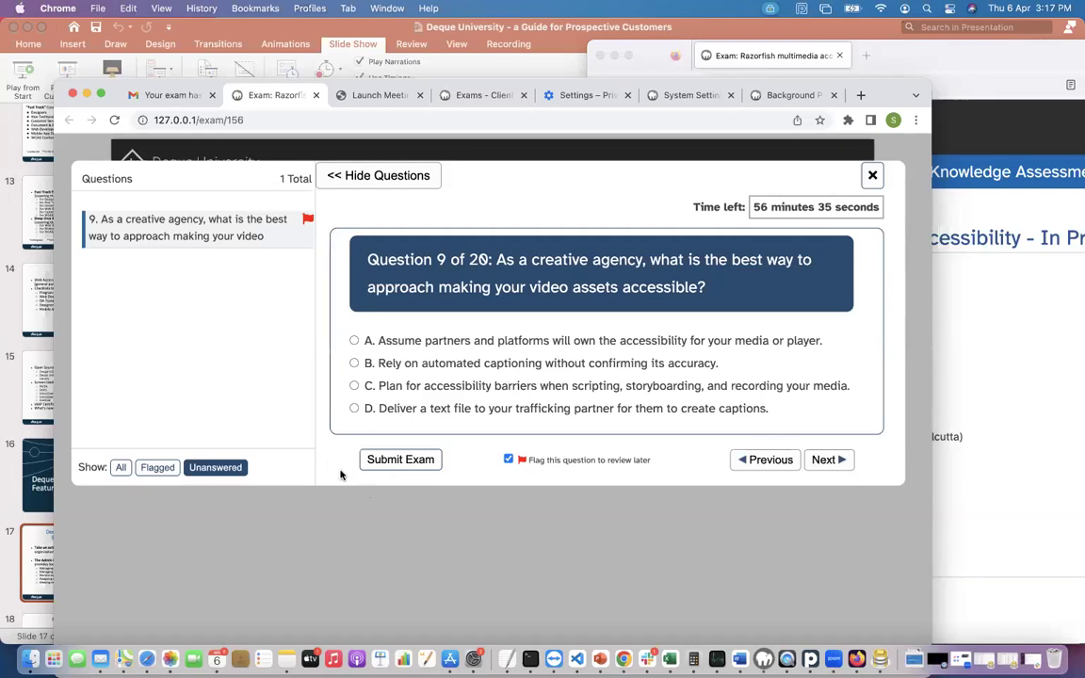
{"action": "left_click", "coordinate": [394, 463]}
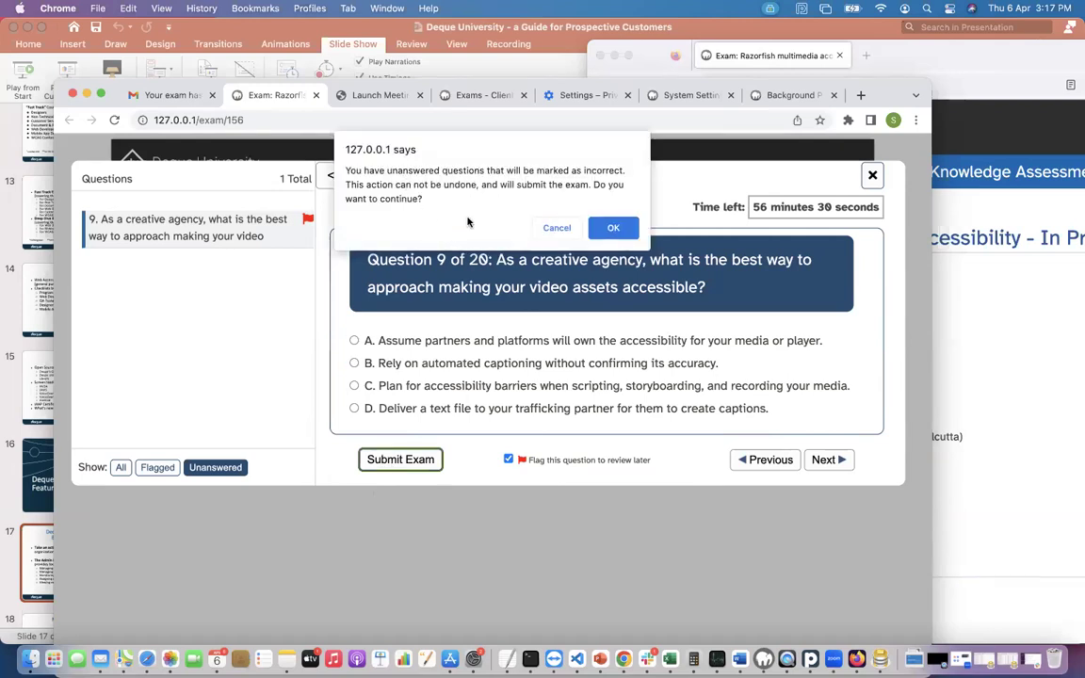
{"action": "left_click", "coordinate": [613, 228]}
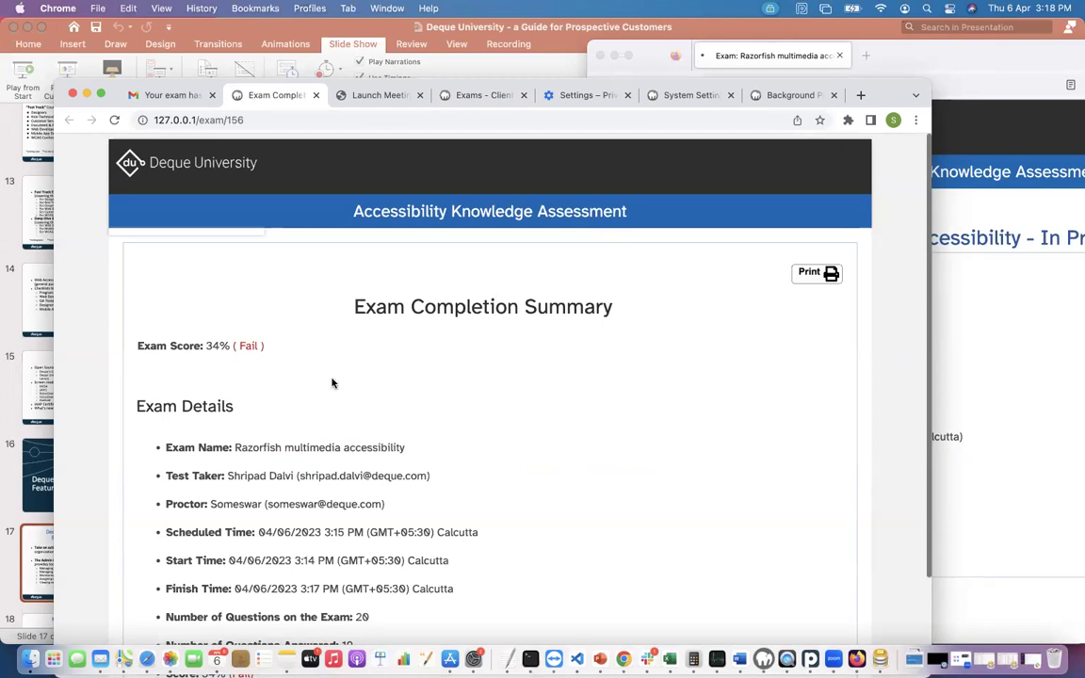
- Review the exam completion summary on the test taker's page and on the proctor's page in Firefox
{"action": "scroll", "coordinate": [331, 382], "scroll_direction": "down", "scroll_amount": 3}
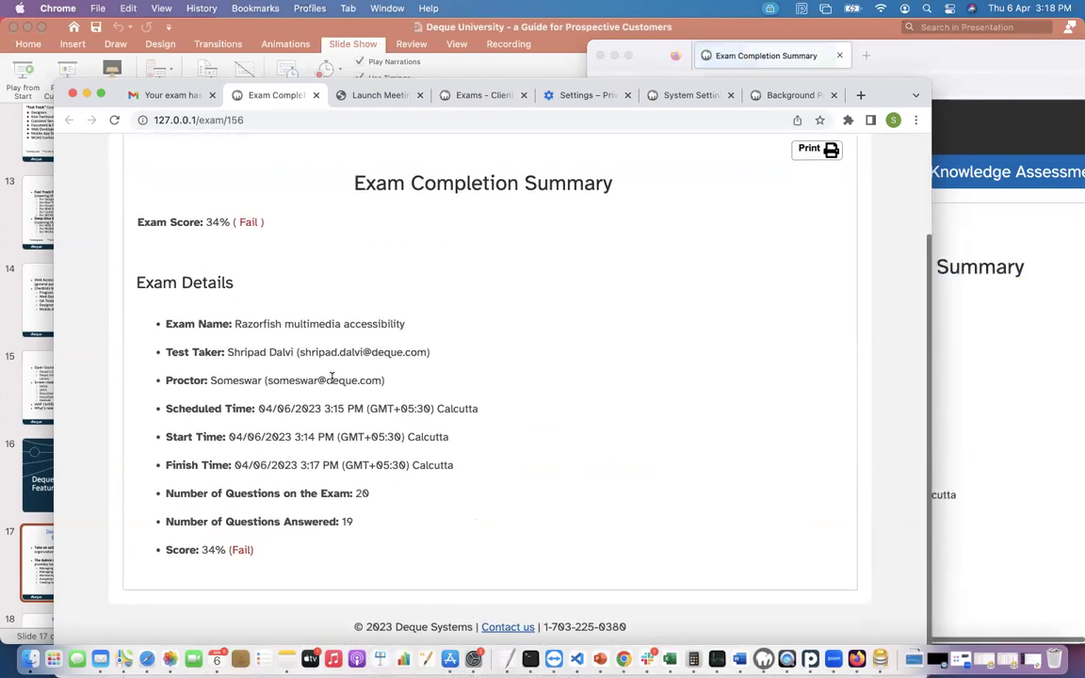
{"action": "left_click", "coordinate": [974, 379]}
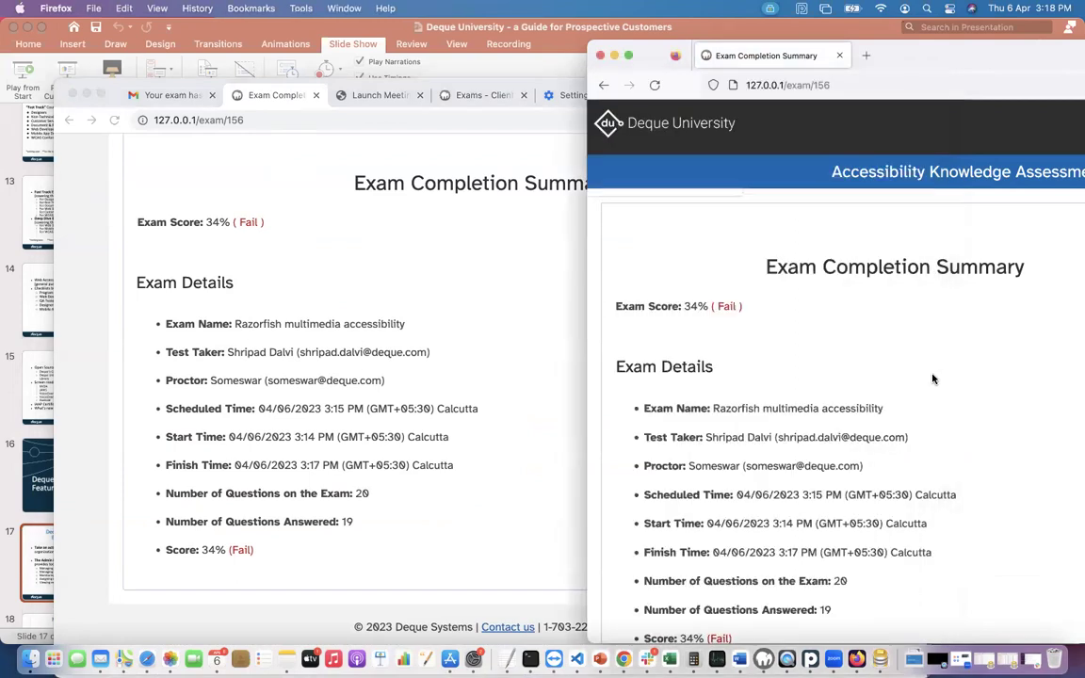
{"action": "scroll", "coordinate": [935, 379], "scroll_direction": "down", "scroll_amount": 3}
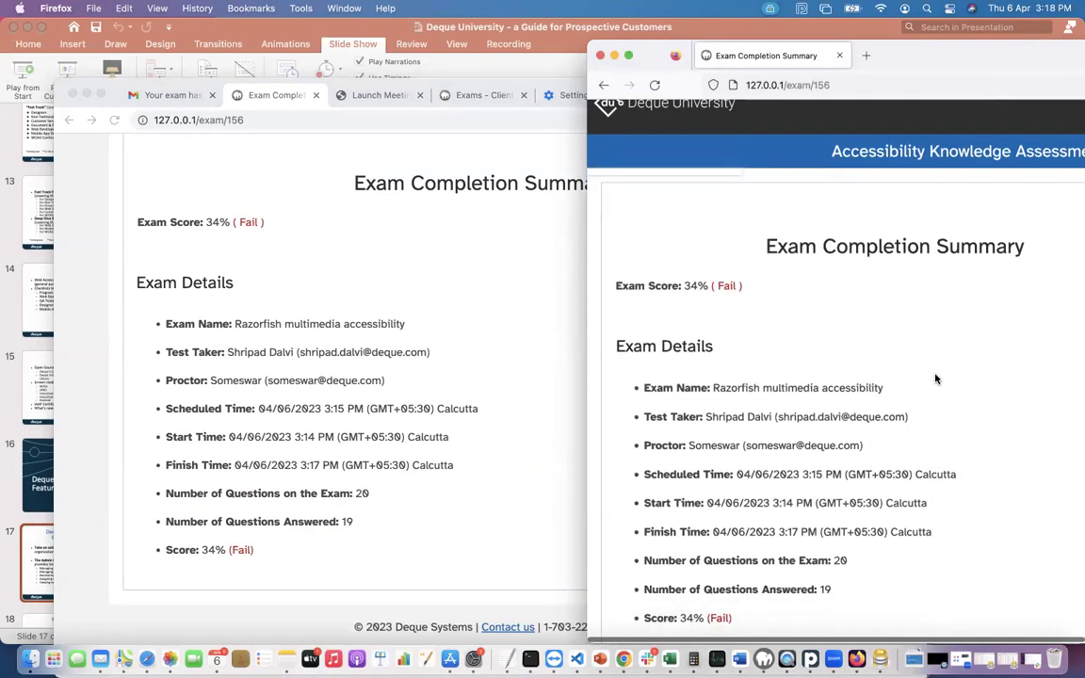
{"action": "scroll", "coordinate": [935, 378], "scroll_direction": "up", "scroll_amount": 3}
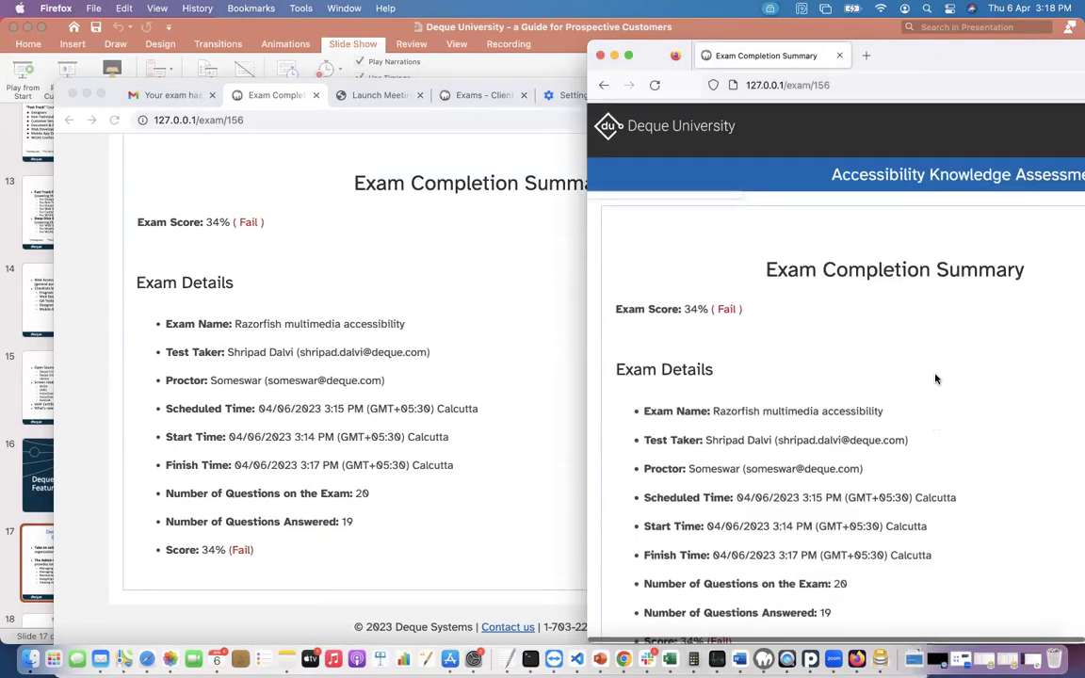
- Return to Chrome, open the latest Deque University exam results email in the Gmail inbox, and read through it
{"action": "left_click", "coordinate": [500, 315]}
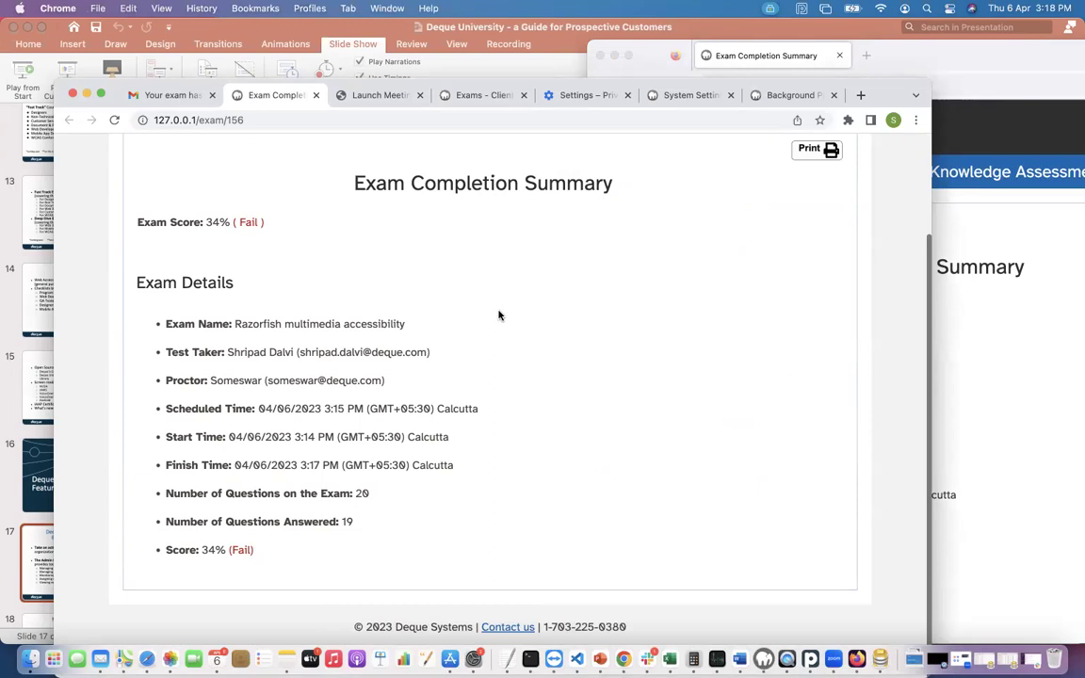
{"action": "left_click", "coordinate": [170, 95]}
{"action": "left_click", "coordinate": [150, 247]}
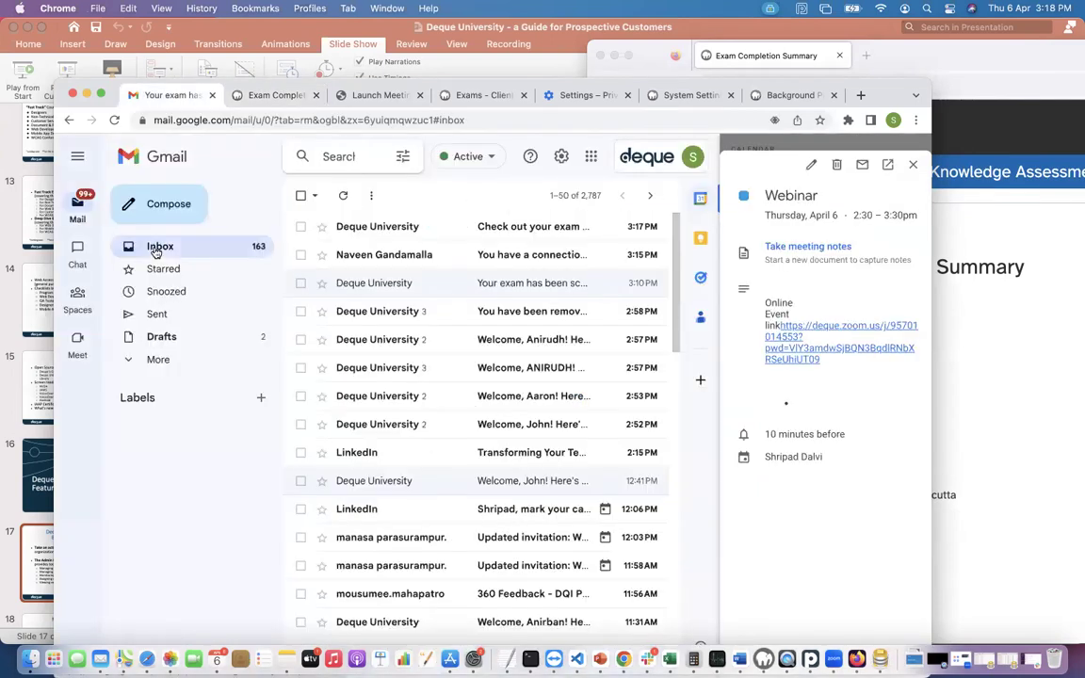
{"action": "left_click", "coordinate": [373, 228]}
{"action": "scroll", "coordinate": [483, 476], "scroll_direction": "down", "scroll_amount": 5}
{"action": "scroll", "coordinate": [483, 476], "scroll_direction": "down", "scroll_amount": 3}
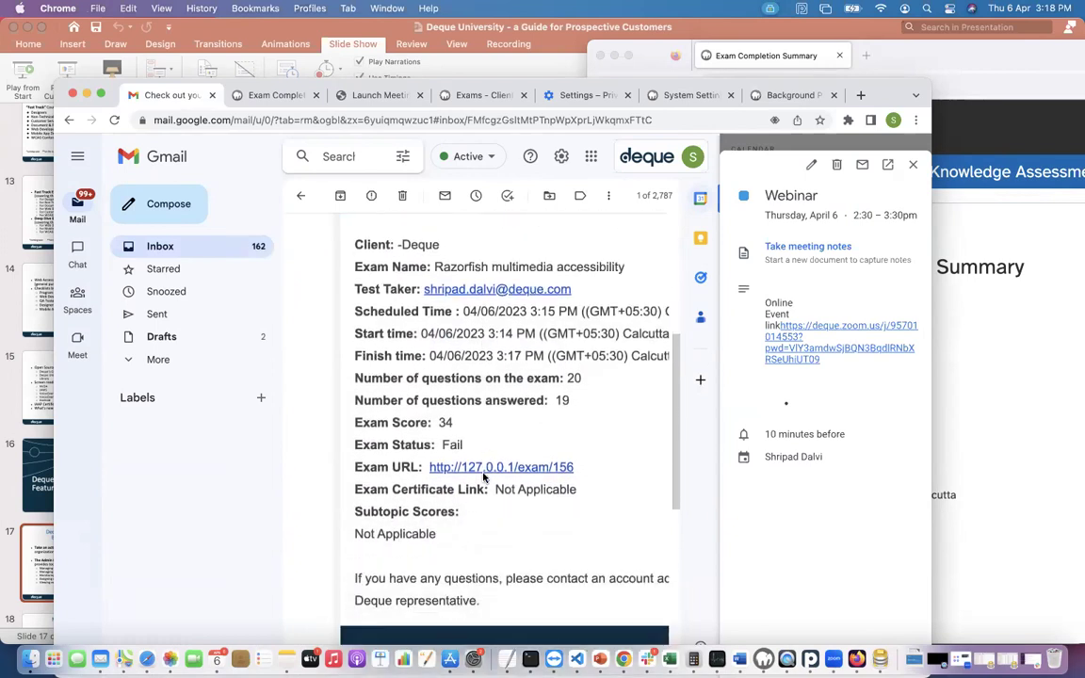
{"action": "scroll", "coordinate": [484, 478], "scroll_direction": "down", "scroll_amount": 1}
{"action": "scroll", "coordinate": [508, 356], "scroll_direction": "up", "scroll_amount": 7}
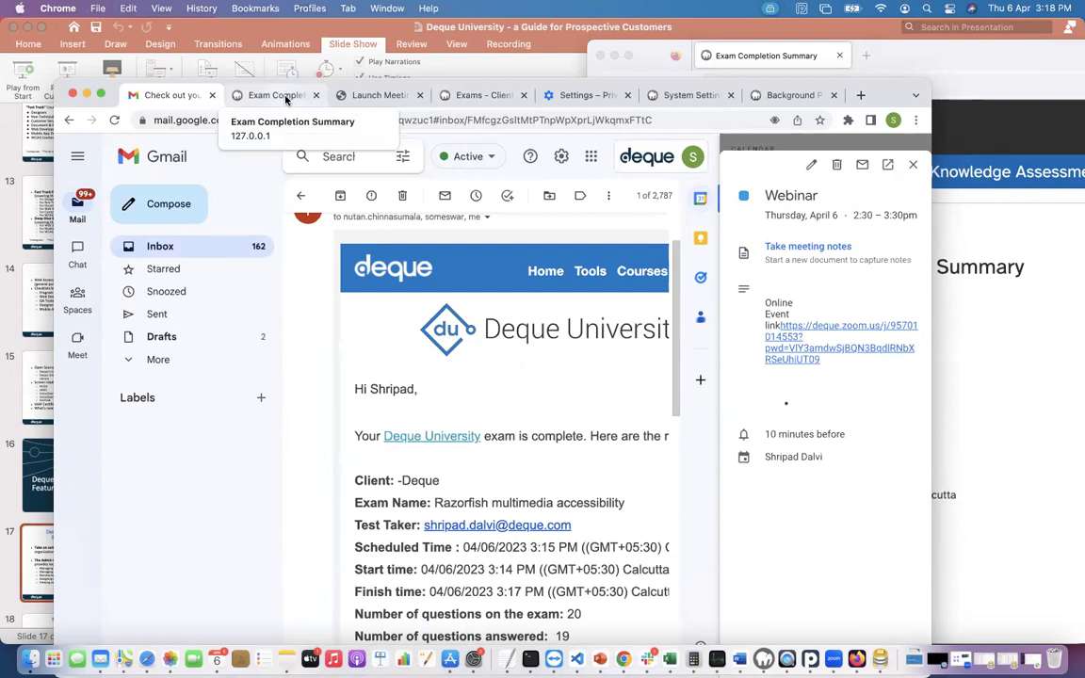
- Switch to the client dashboard's Exams page, reload it, and review the scores and statuses of the exam instances
{"action": "left_click", "coordinate": [475, 95]}
{"action": "mouse_move", "coordinate": [478, 152]}
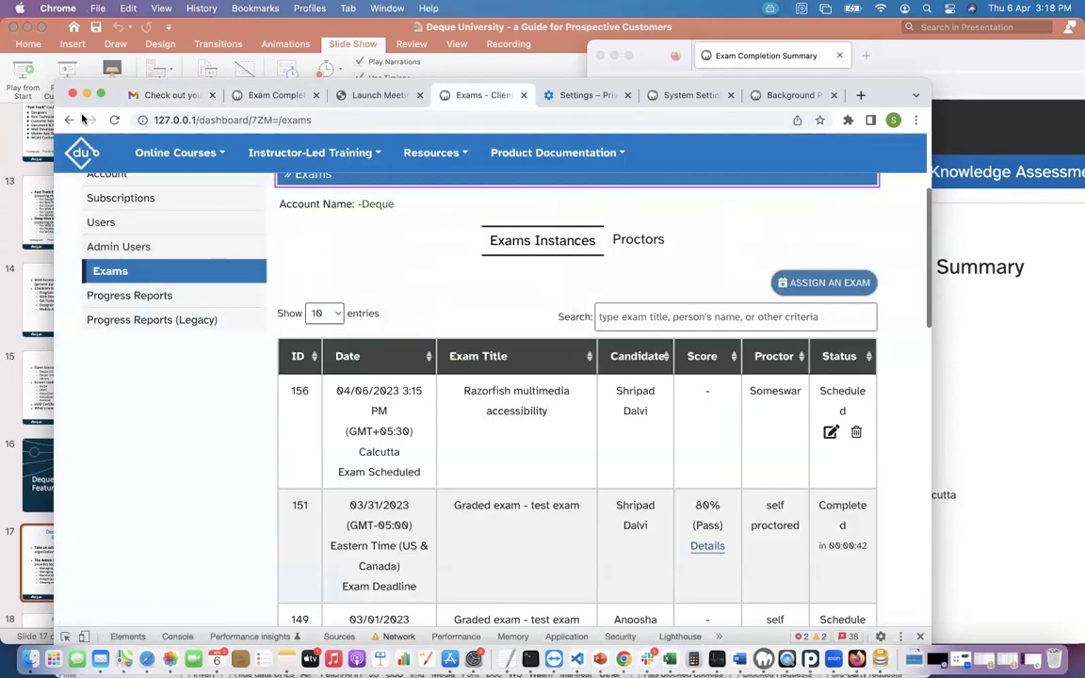
{"action": "left_click", "coordinate": [112, 120]}
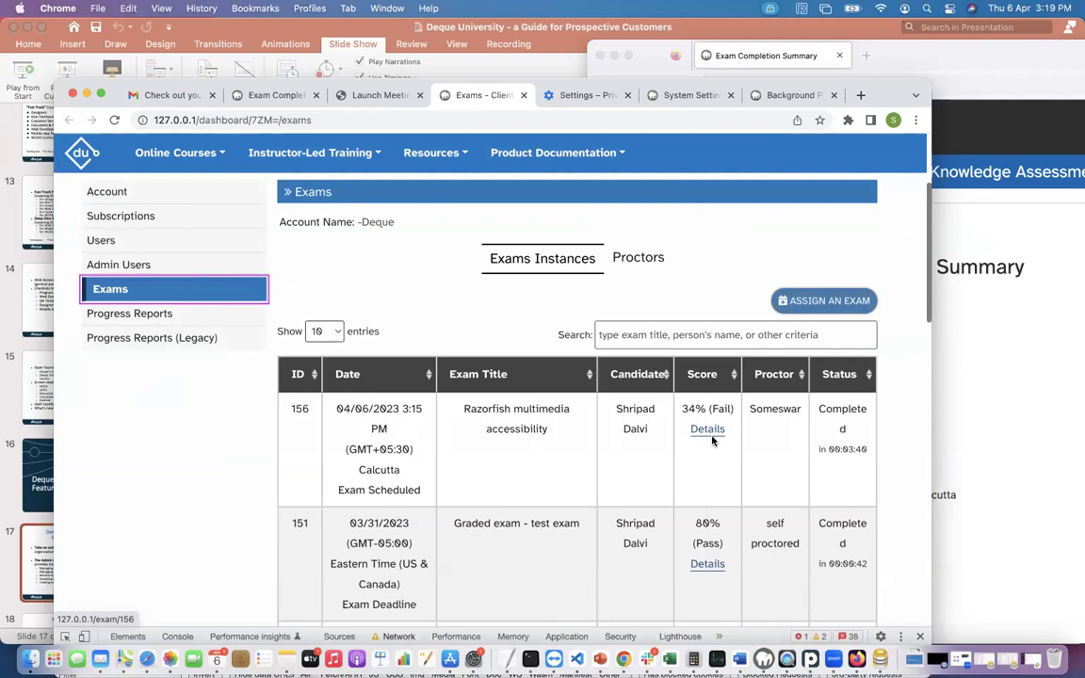
{"action": "scroll", "coordinate": [711, 450], "scroll_direction": "down", "scroll_amount": 2}
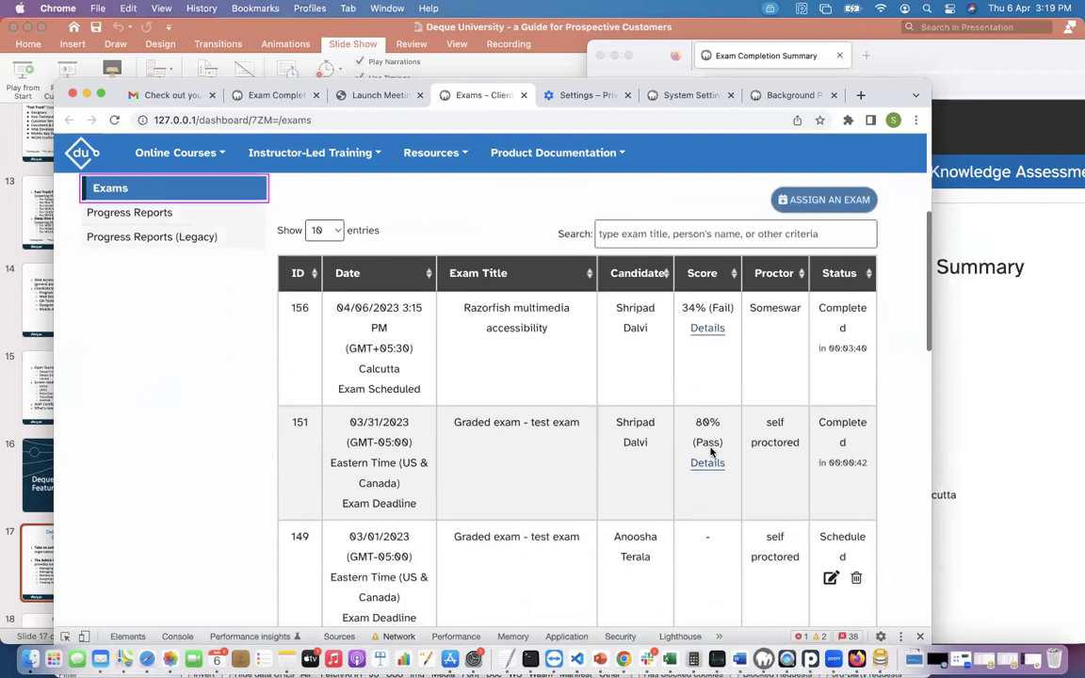
{"action": "scroll", "coordinate": [709, 452], "scroll_direction": "up", "scroll_amount": 1}
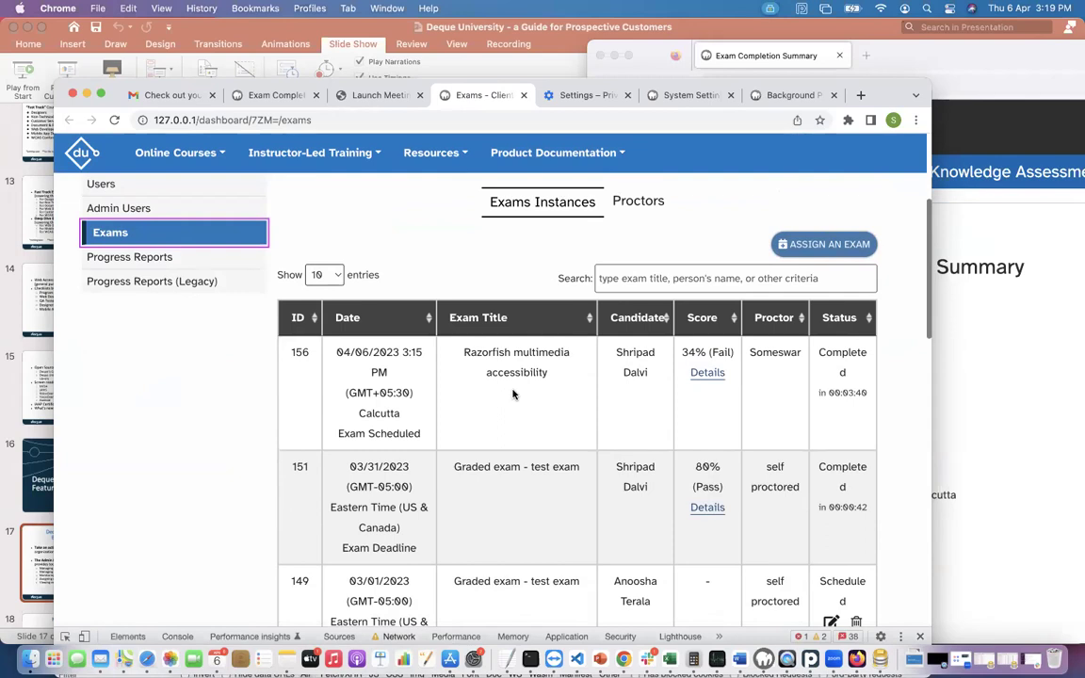
{"action": "scroll", "coordinate": [513, 393], "scroll_direction": "down", "scroll_amount": 6}
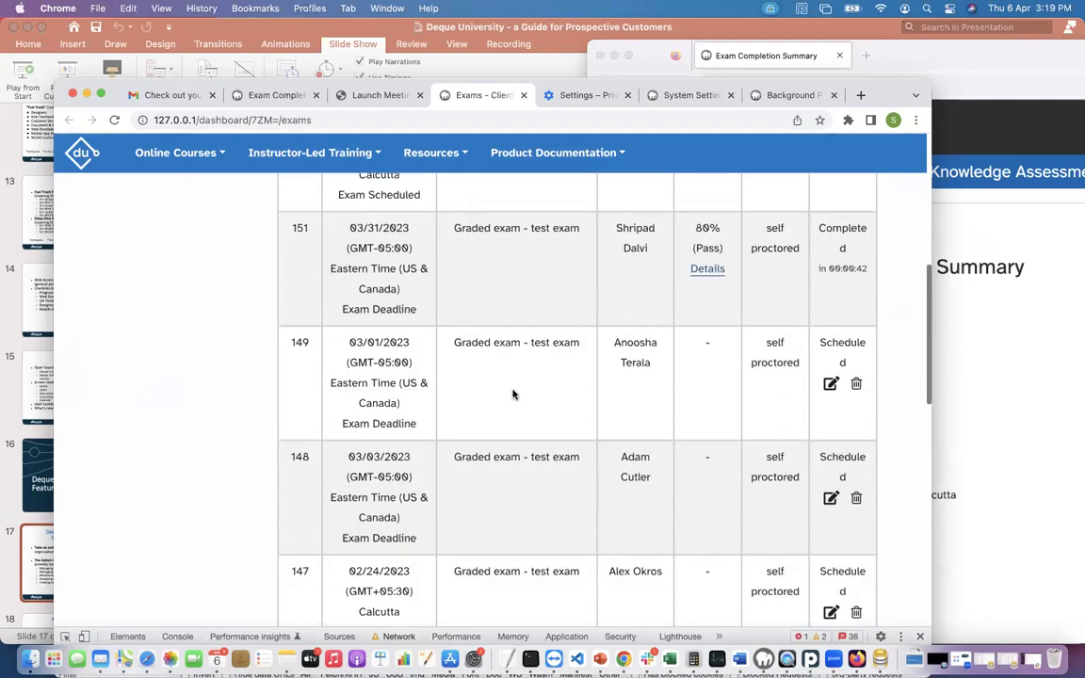
{"action": "scroll", "coordinate": [513, 394], "scroll_direction": "up", "scroll_amount": 15}
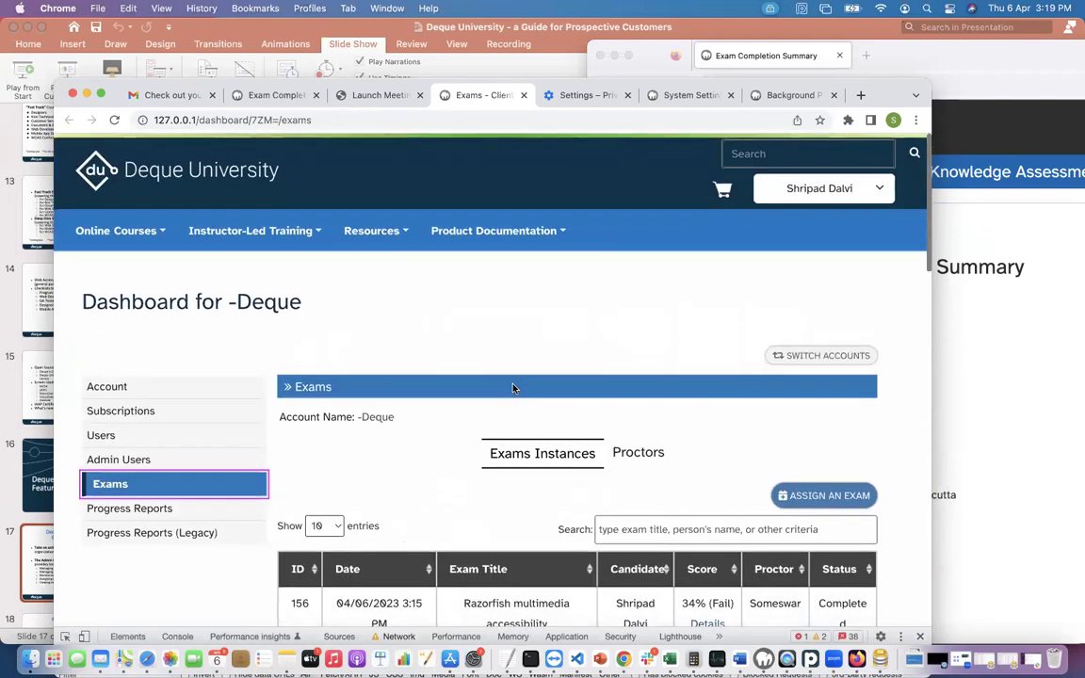
{"action": "scroll", "coordinate": [513, 388], "scroll_direction": "down", "scroll_amount": 20}
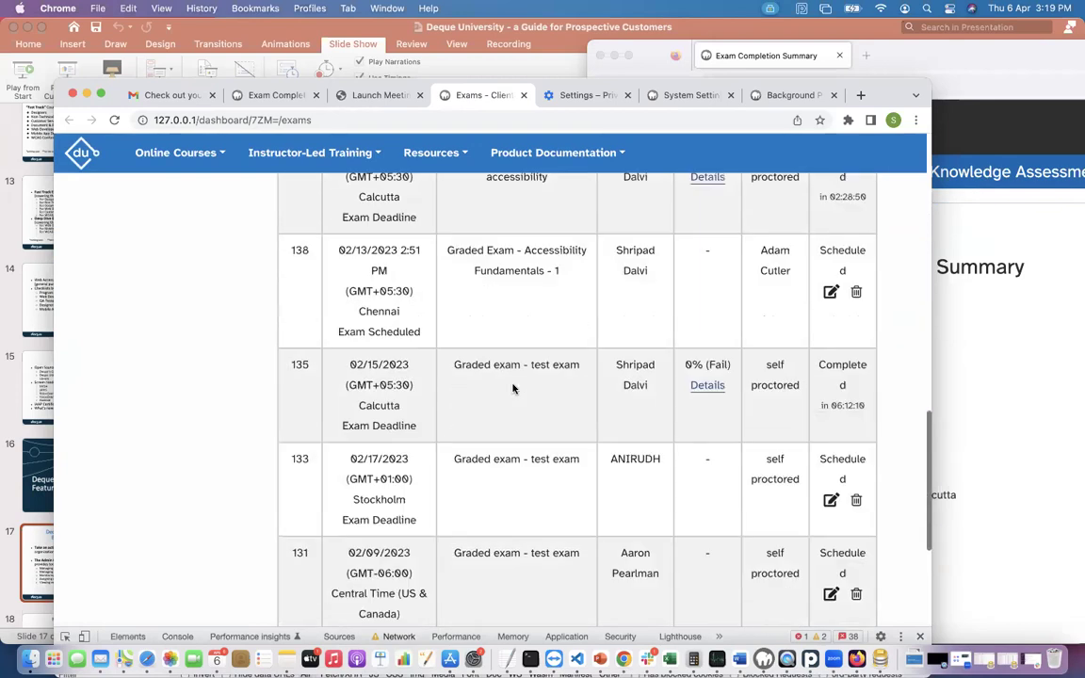
- Go to page 3 of the exam instances list and look through its entries
{"action": "scroll", "coordinate": [513, 388], "scroll_direction": "down", "scroll_amount": 5}
{"action": "left_click", "coordinate": [778, 413]}
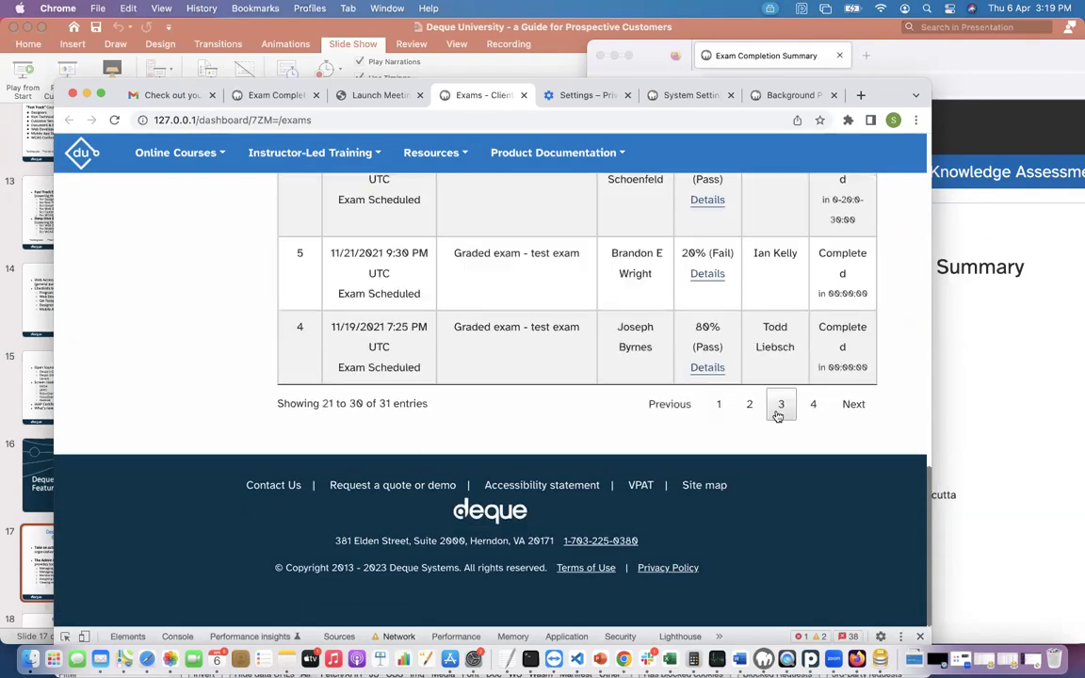
{"action": "scroll", "coordinate": [621, 369], "scroll_direction": "up", "scroll_amount": 4}
{"action": "scroll", "coordinate": [621, 369], "scroll_direction": "up", "scroll_amount": 4}
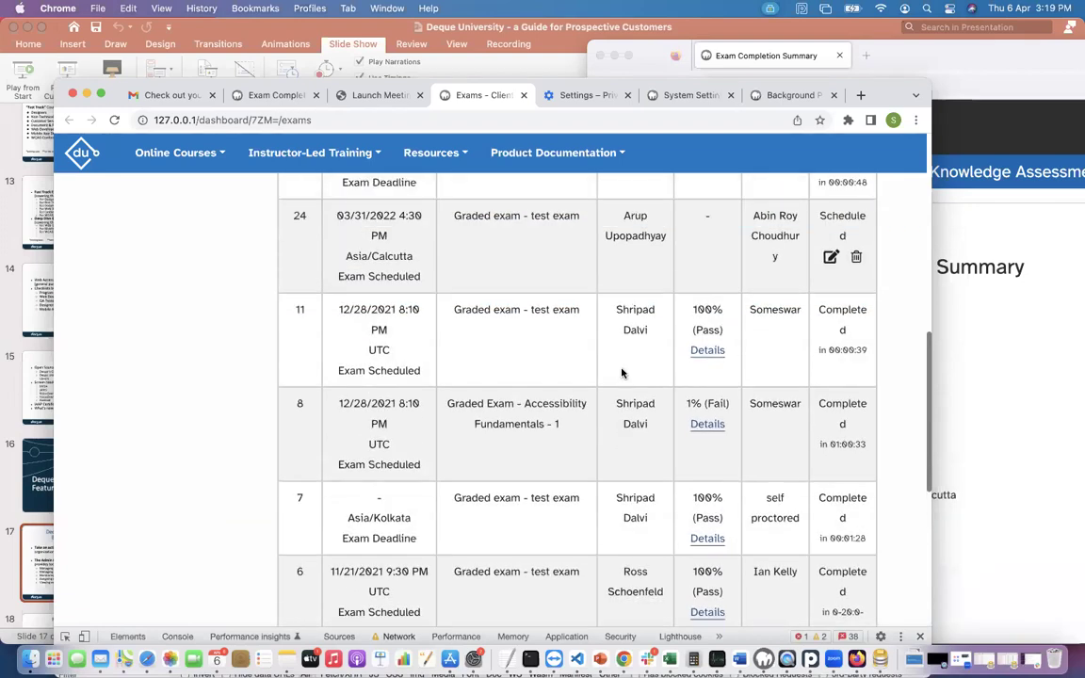
{"action": "scroll", "coordinate": [622, 373], "scroll_direction": "up", "scroll_amount": 3}
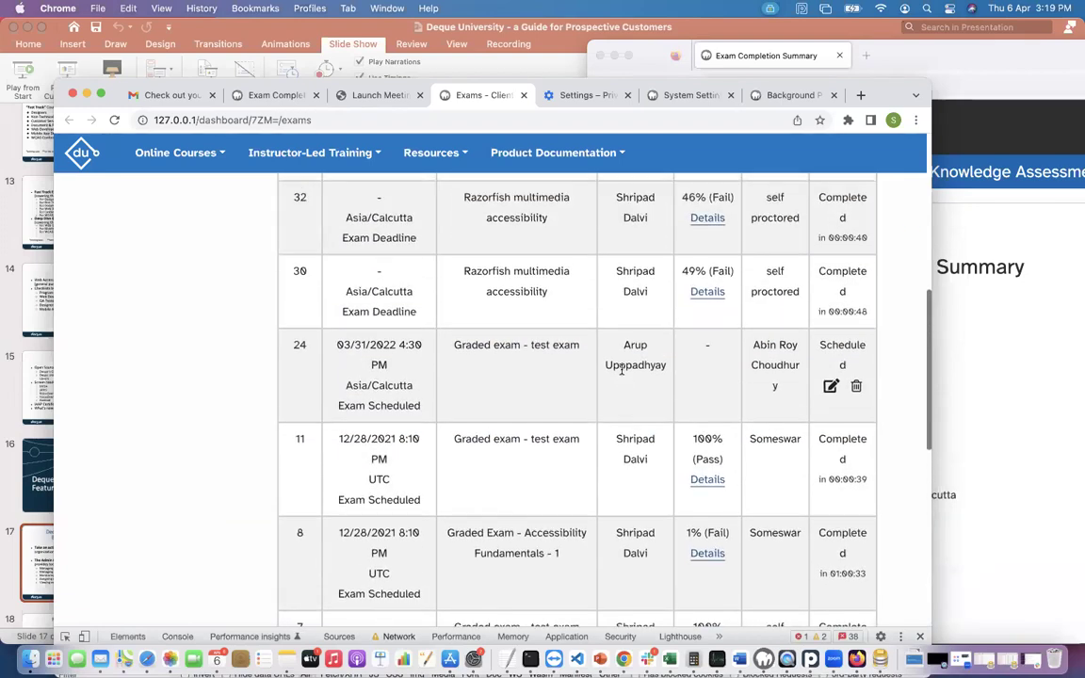
{"action": "scroll", "coordinate": [620, 371], "scroll_direction": "up", "scroll_amount": 1}
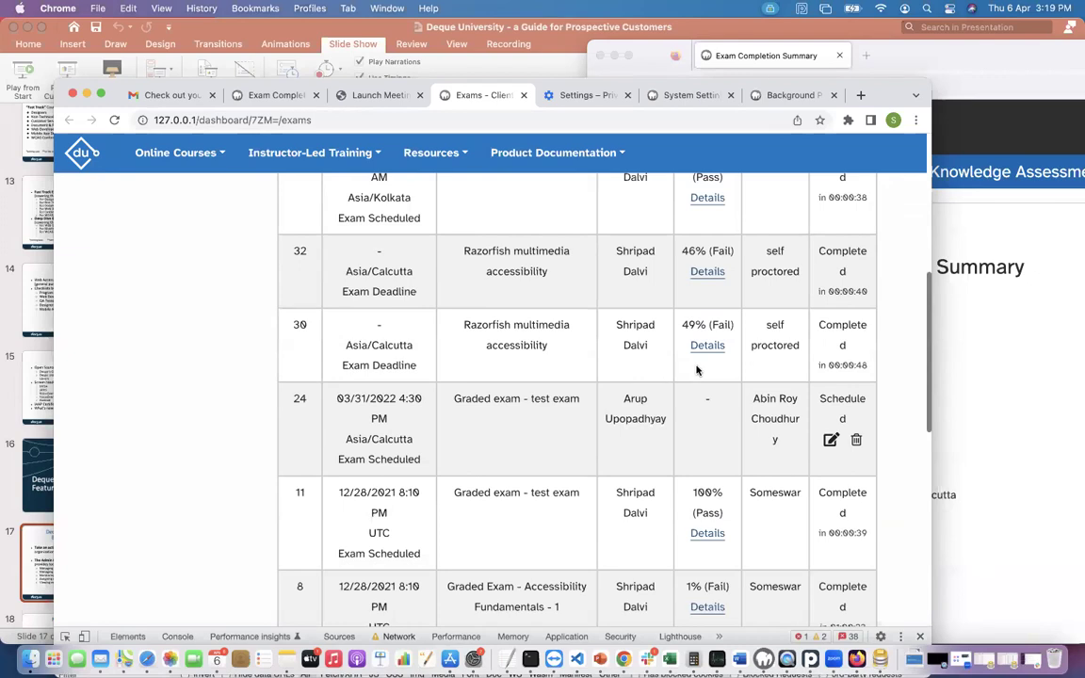
{"action": "scroll", "coordinate": [697, 371], "scroll_direction": "down", "scroll_amount": 10}
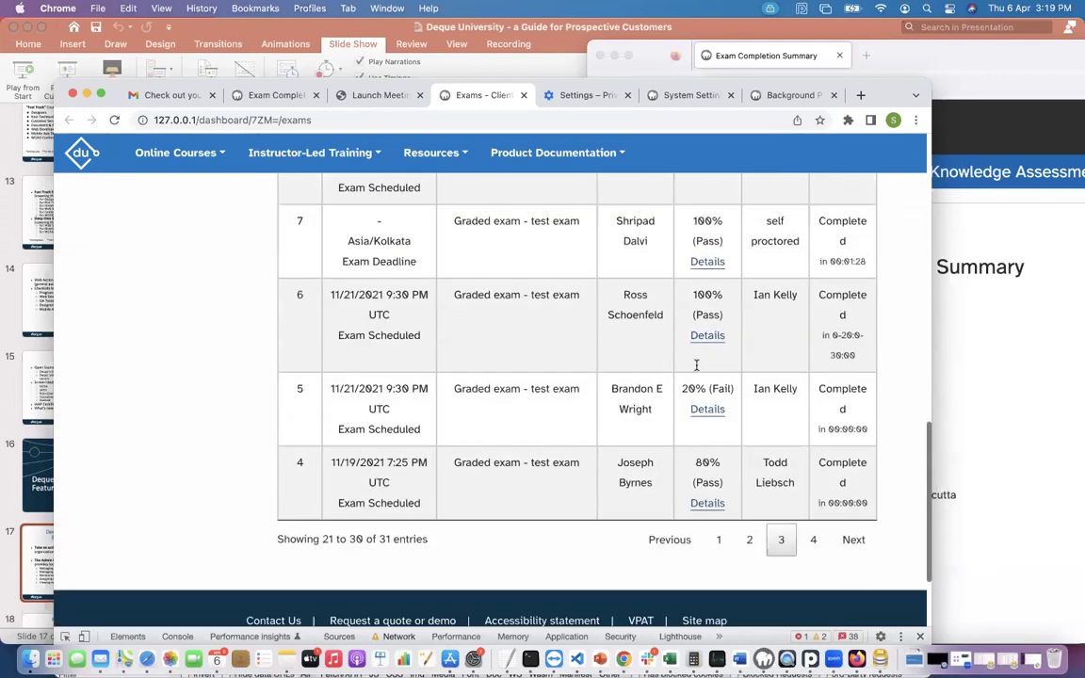
{"action": "scroll", "coordinate": [697, 366], "scroll_direction": "up", "scroll_amount": 12}
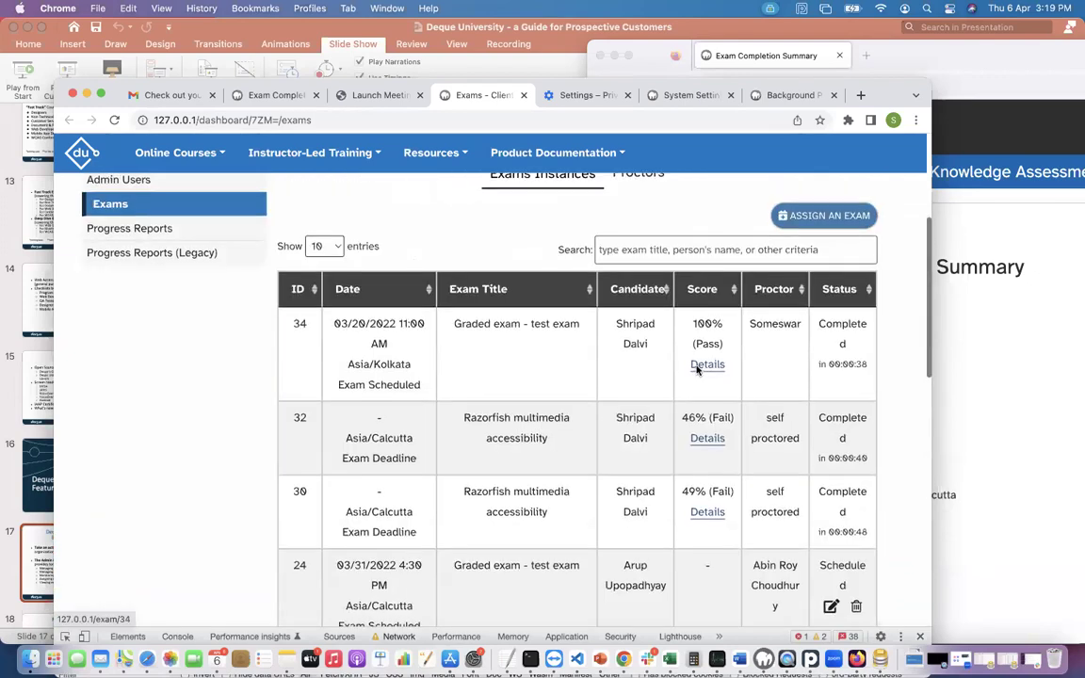
{"action": "scroll", "coordinate": [697, 370], "scroll_direction": "down", "scroll_amount": 15}
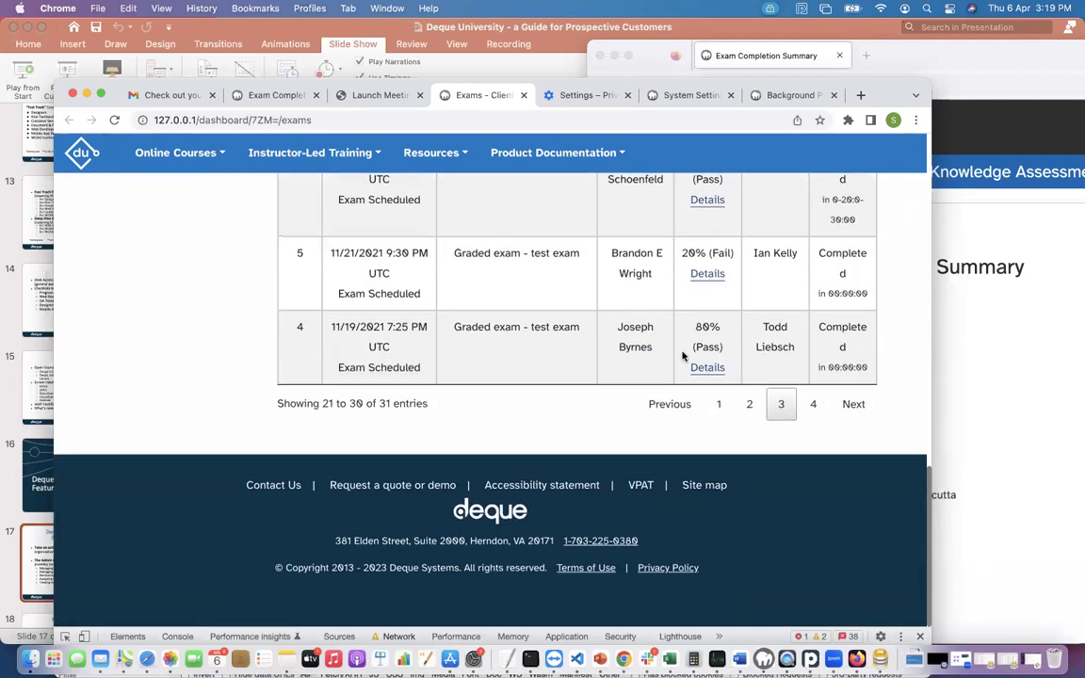
{"action": "scroll", "coordinate": [683, 356], "scroll_direction": "up", "scroll_amount": 15}
{"action": "scroll", "coordinate": [683, 356], "scroll_direction": "down", "scroll_amount": 2}
{"action": "left_click", "coordinate": [664, 361]}
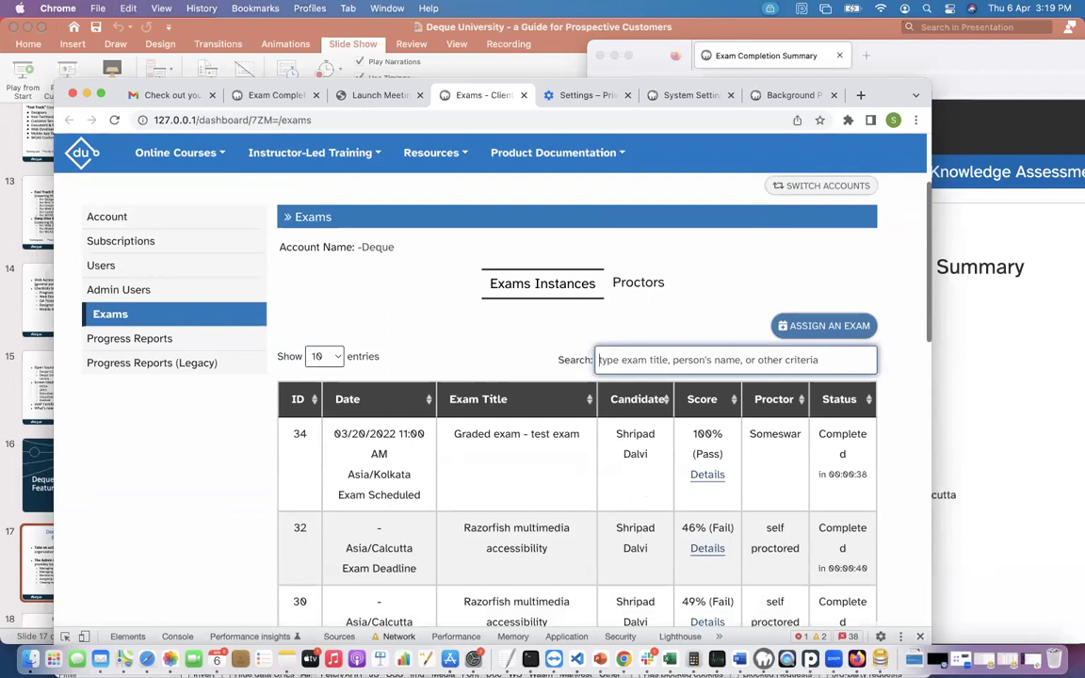
{"action": "type", "text": "web"}
{"action": "key", "text": "BackSpace"}
{"action": "key", "text": "BackSpace"}
{"action": "key", "text": "BackSpace"}
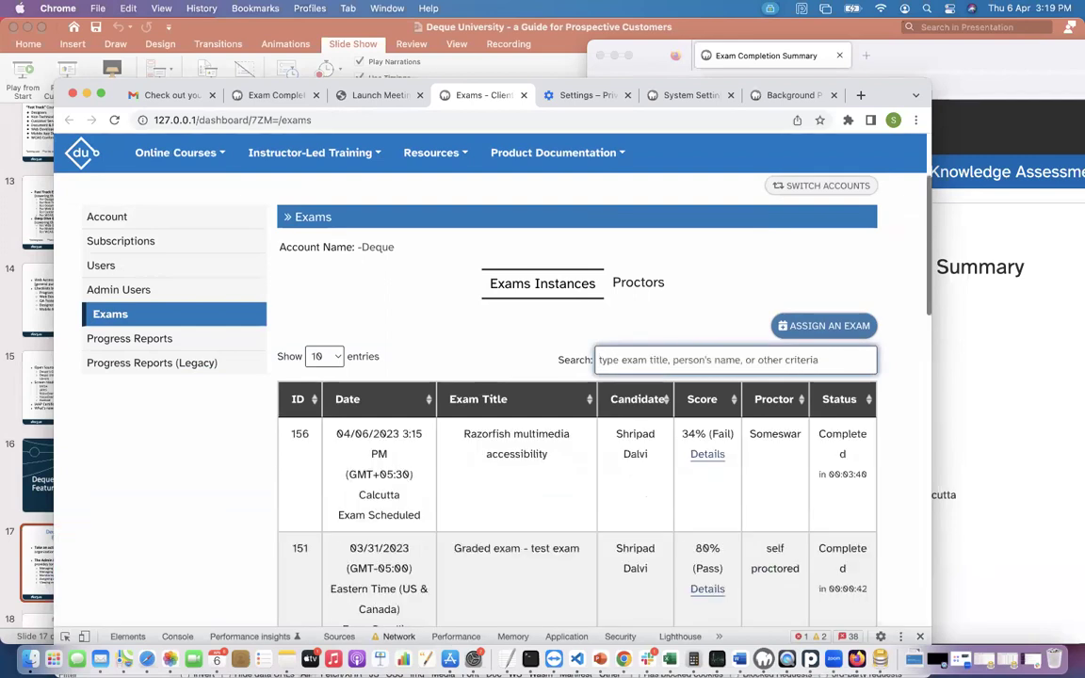
- Filter the exam instances by "graded exam" and go to page 2 of the filtered list
{"action": "scroll", "coordinate": [664, 362], "scroll_direction": "down", "scroll_amount": 12}
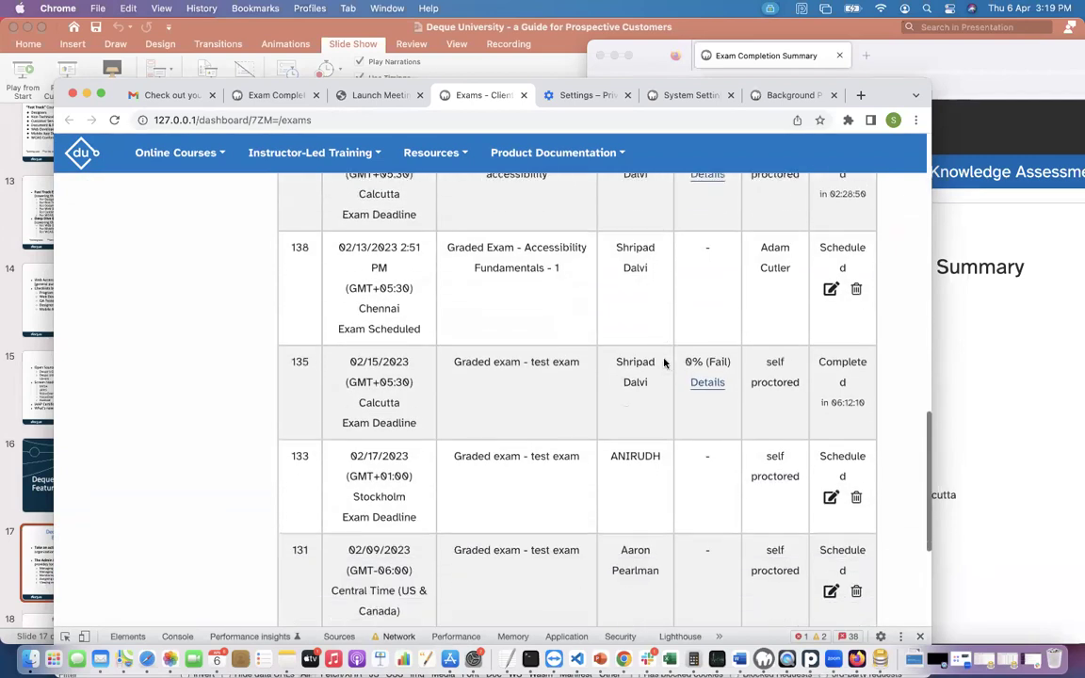
{"action": "scroll", "coordinate": [664, 362], "scroll_direction": "down", "scroll_amount": 1}
{"action": "scroll", "coordinate": [664, 362], "scroll_direction": "up", "scroll_amount": 2}
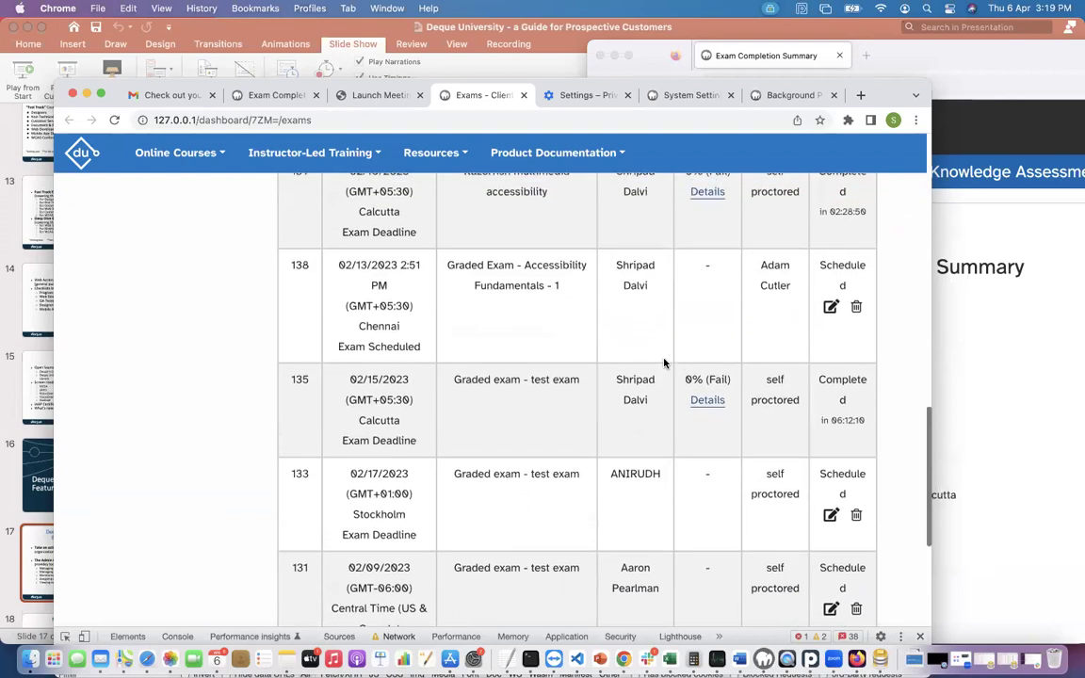
{"action": "scroll", "coordinate": [664, 361], "scroll_direction": "up", "scroll_amount": 12}
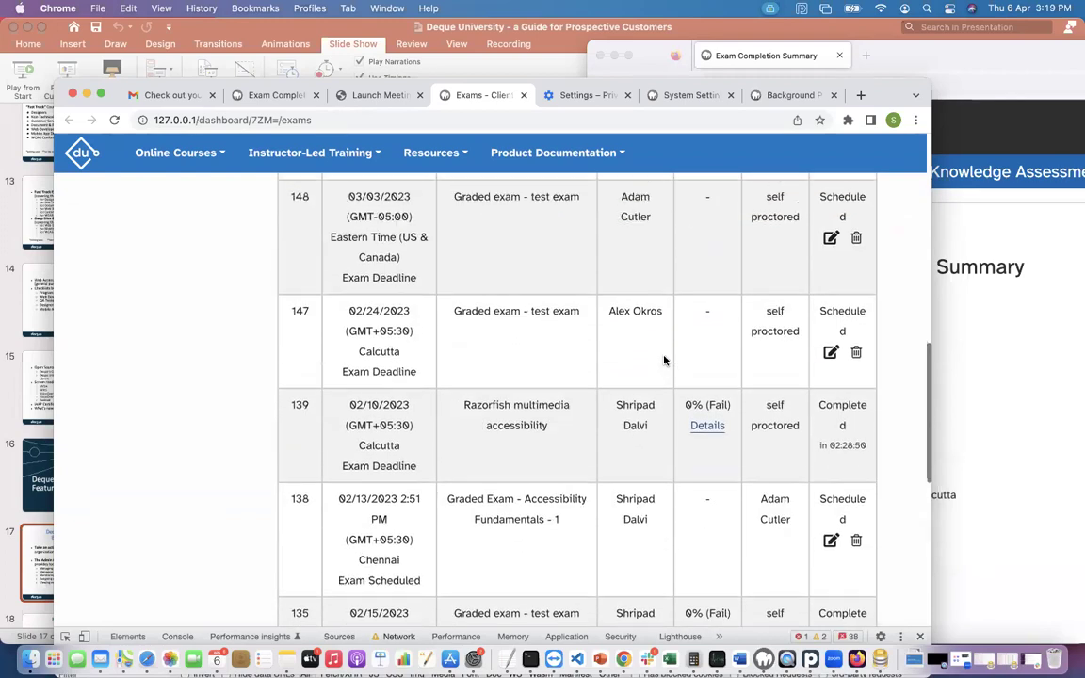
{"action": "type", "text": "graded exam"}
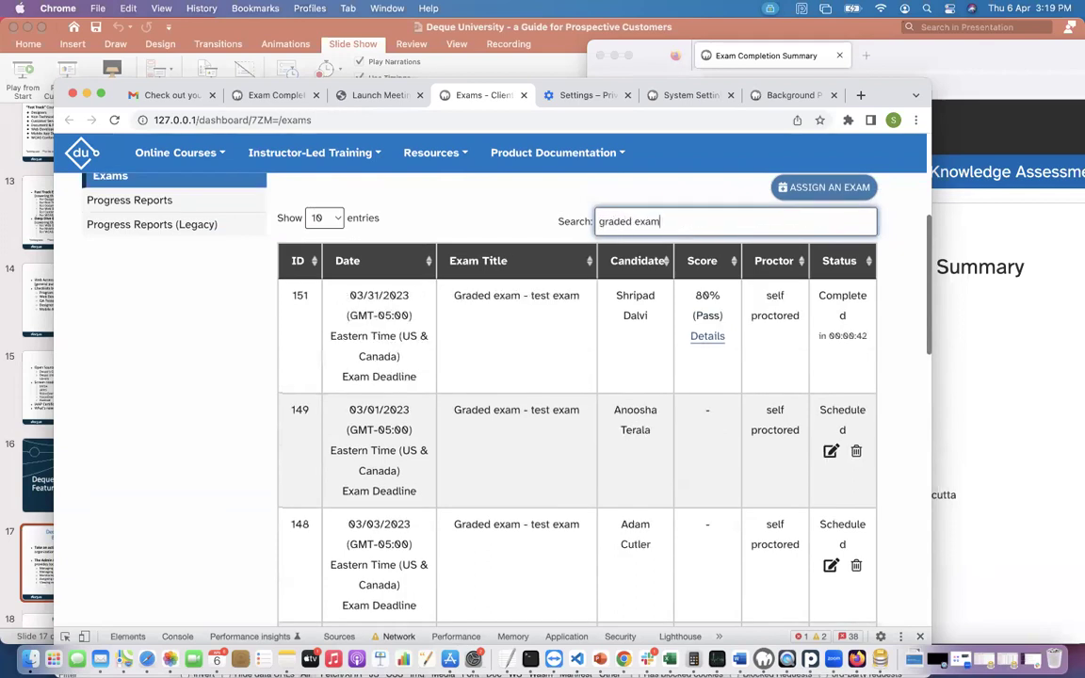
{"action": "scroll", "coordinate": [664, 356], "scroll_direction": "down", "scroll_amount": 10}
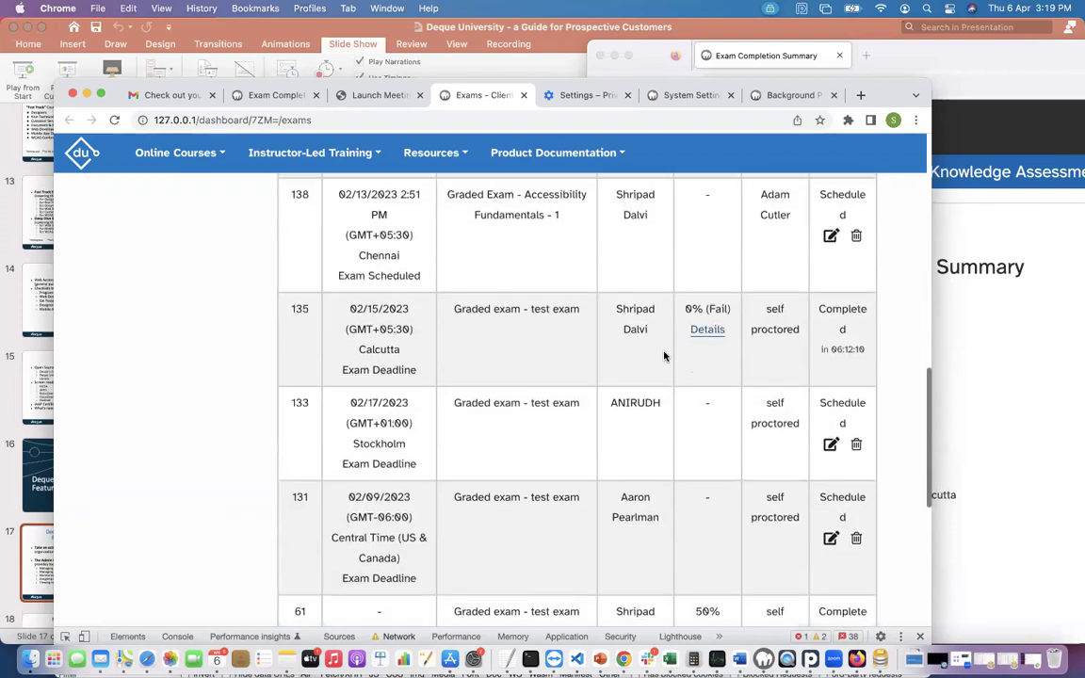
{"action": "scroll", "coordinate": [664, 356], "scroll_direction": "down", "scroll_amount": 5}
{"action": "left_click", "coordinate": [783, 449]}
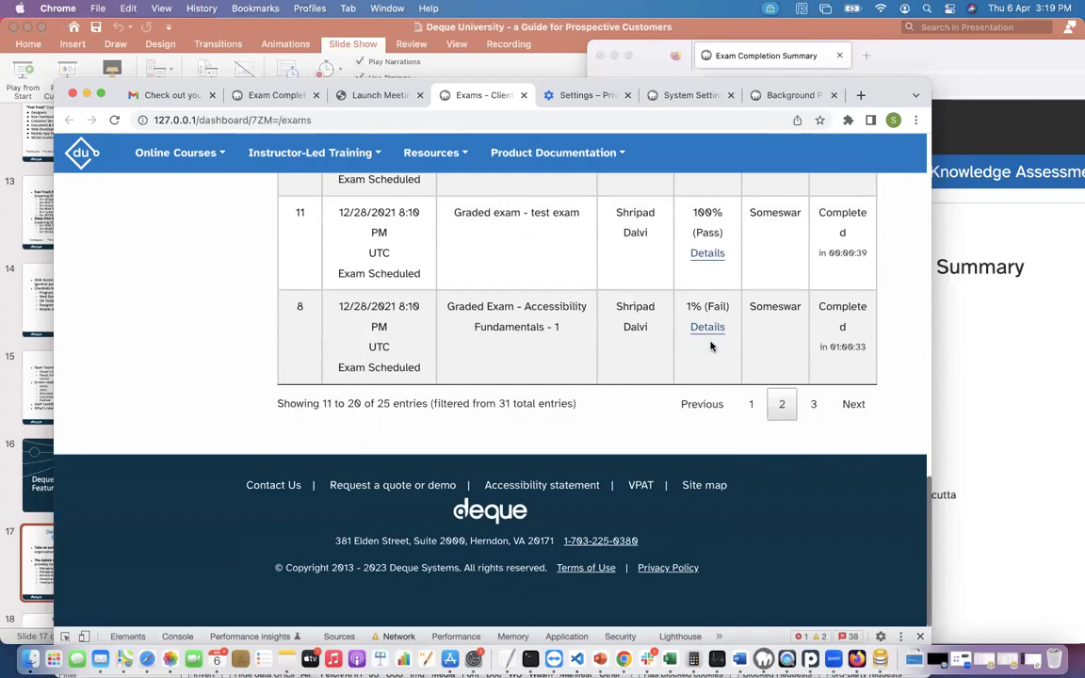
- Open the details of exam 8, Graded Exam - Accessibility Fundamentals - 1, and examine its score breakdown by topic
{"action": "scroll", "coordinate": [711, 347], "scroll_direction": "up", "scroll_amount": 3}
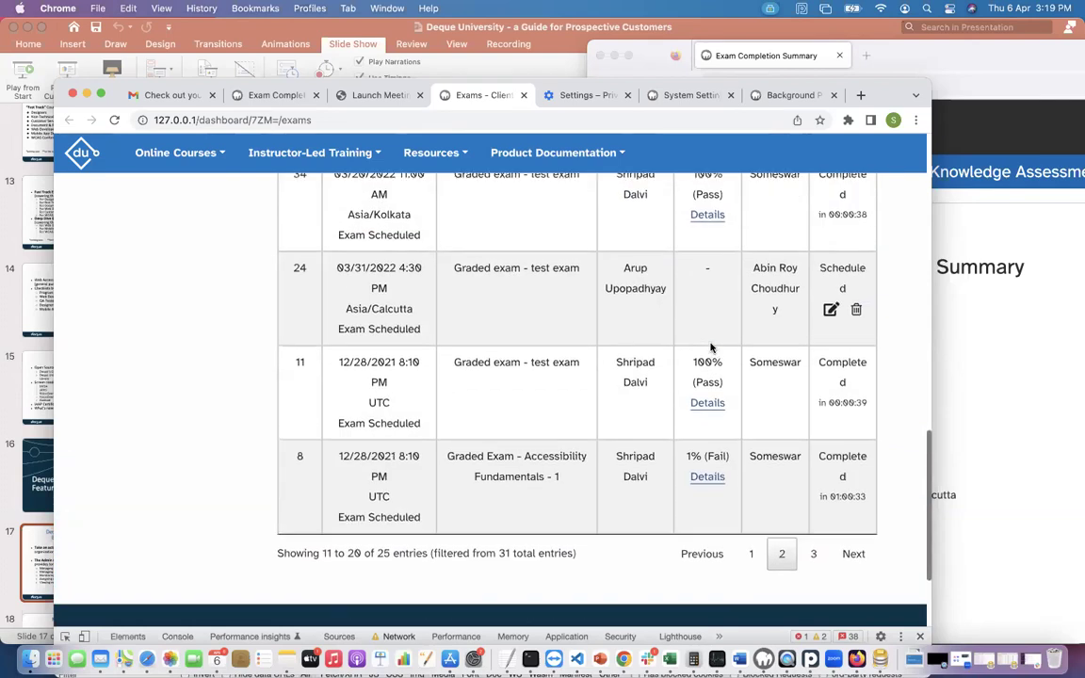
{"action": "left_click", "coordinate": [709, 477]}
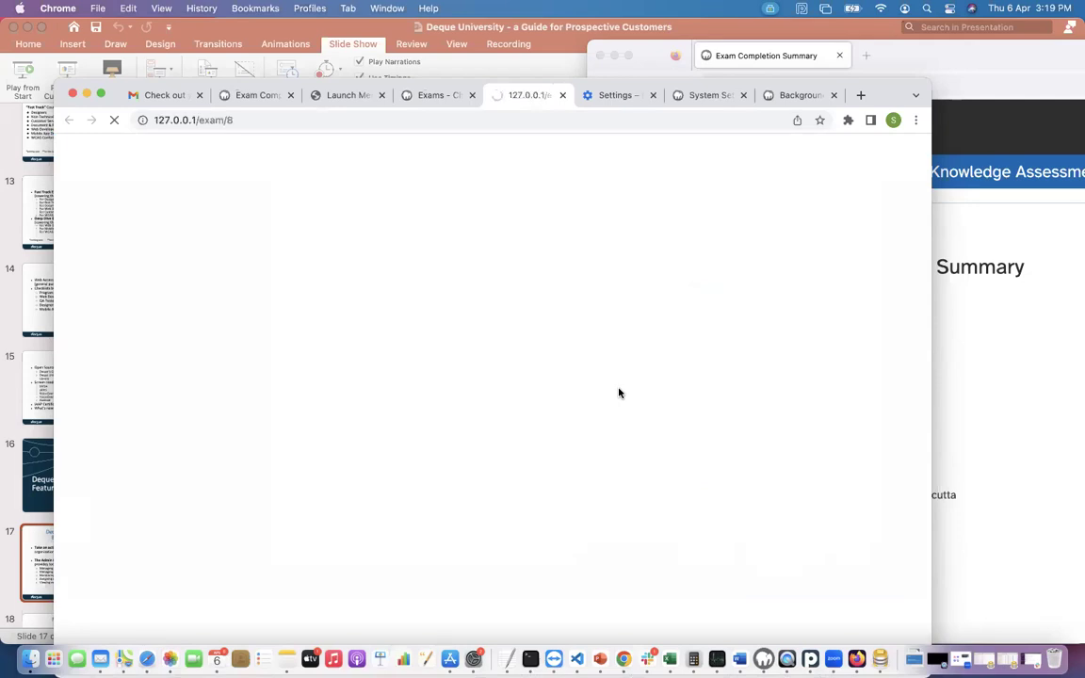
{"action": "scroll", "coordinate": [619, 393], "scroll_direction": "down", "scroll_amount": 10}
{"action": "scroll", "coordinate": [620, 392], "scroll_direction": "down", "scroll_amount": 3}
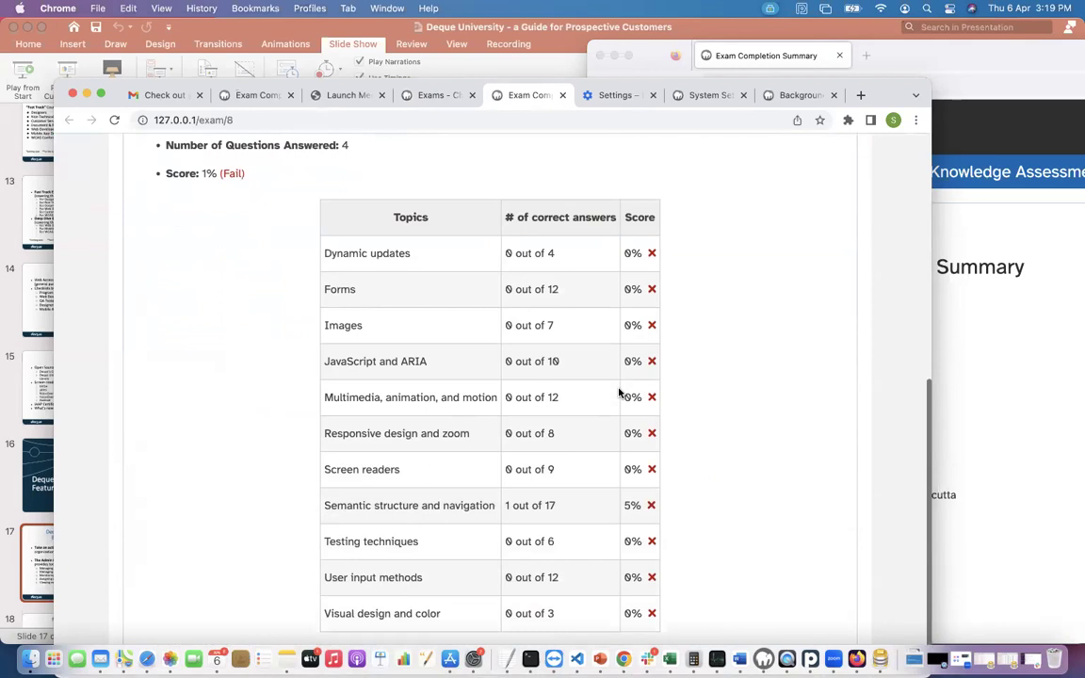
{"action": "scroll", "coordinate": [560, 331], "scroll_direction": "up", "scroll_amount": 2}
{"action": "scroll", "coordinate": [559, 331], "scroll_direction": "up", "scroll_amount": 5}
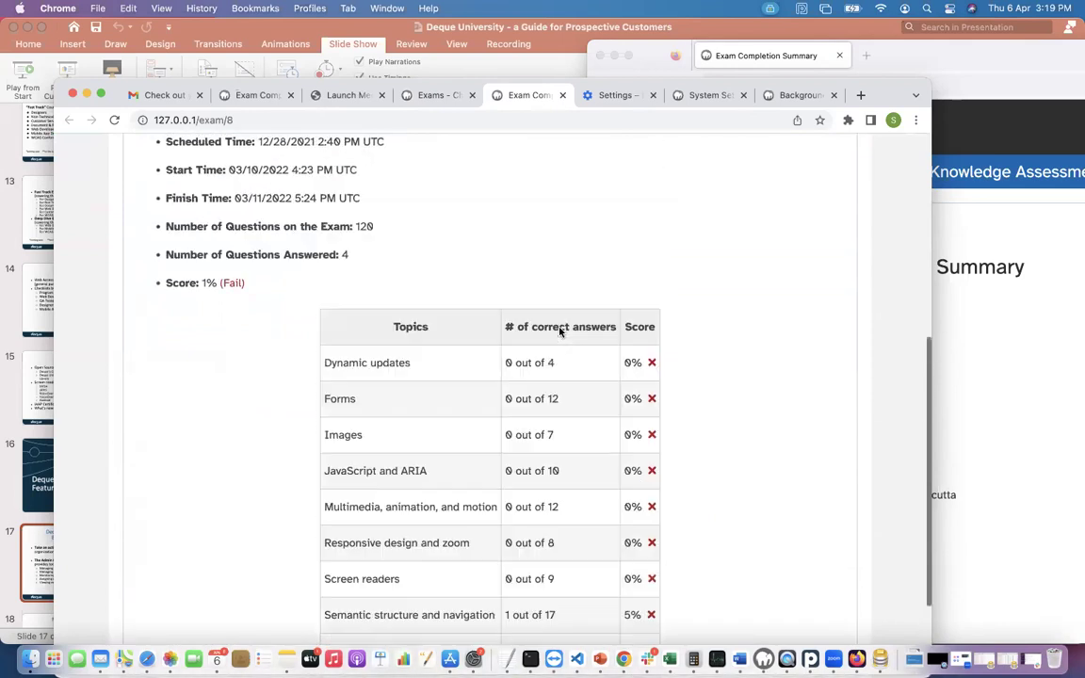
{"action": "scroll", "coordinate": [559, 330], "scroll_direction": "down", "scroll_amount": 6}
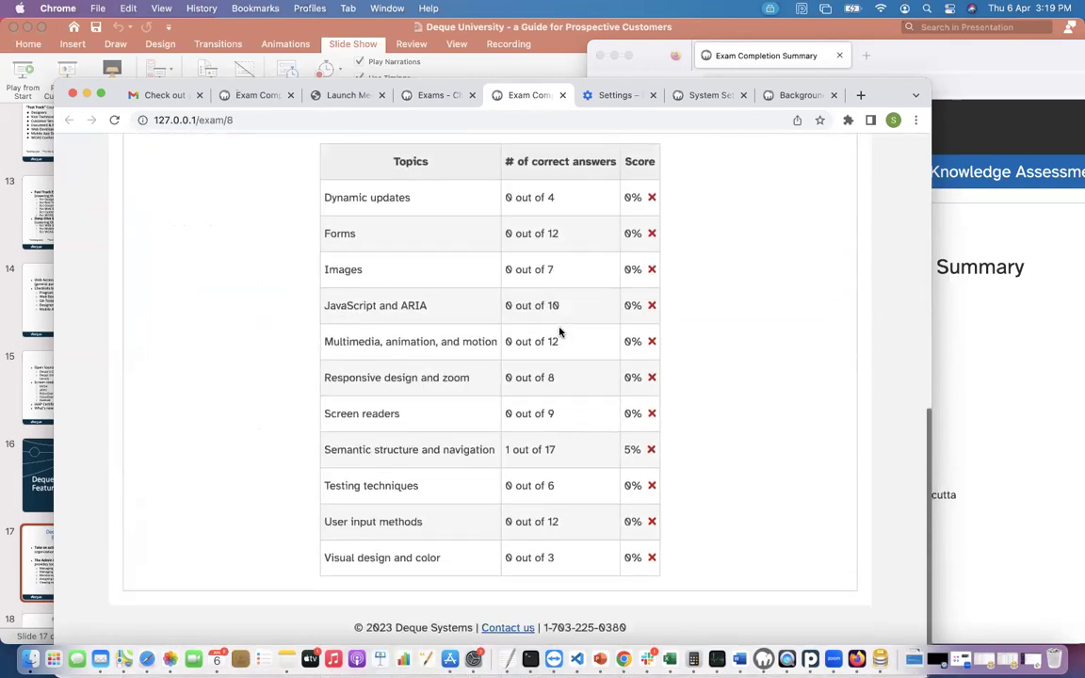
{"action": "scroll", "coordinate": [560, 330], "scroll_direction": "up", "scroll_amount": 2}
{"action": "scroll", "coordinate": [560, 330], "scroll_direction": "up", "scroll_amount": 5}
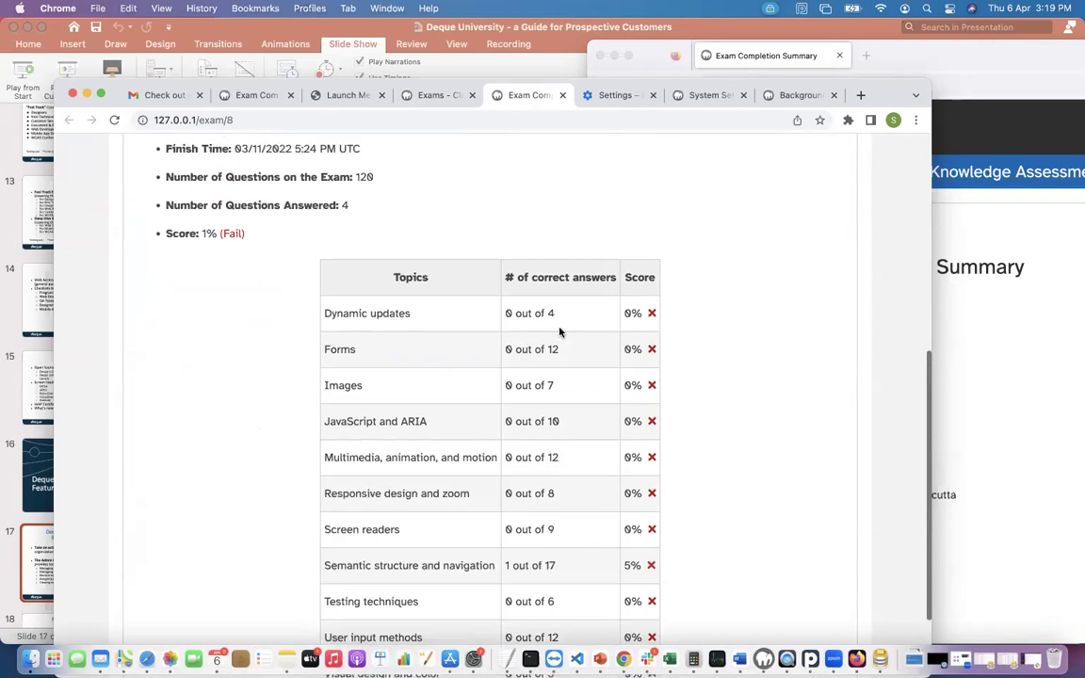
{"action": "scroll", "coordinate": [342, 350], "scroll_direction": "down", "scroll_amount": 8}
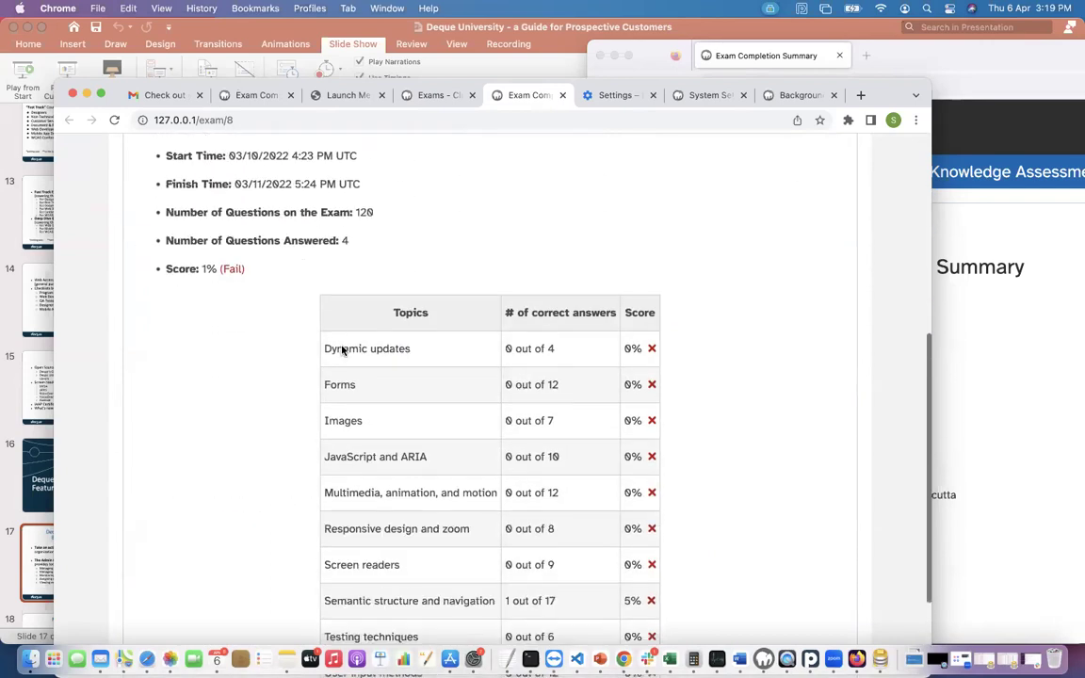
{"action": "scroll", "coordinate": [366, 379], "scroll_direction": "up", "scroll_amount": 1}
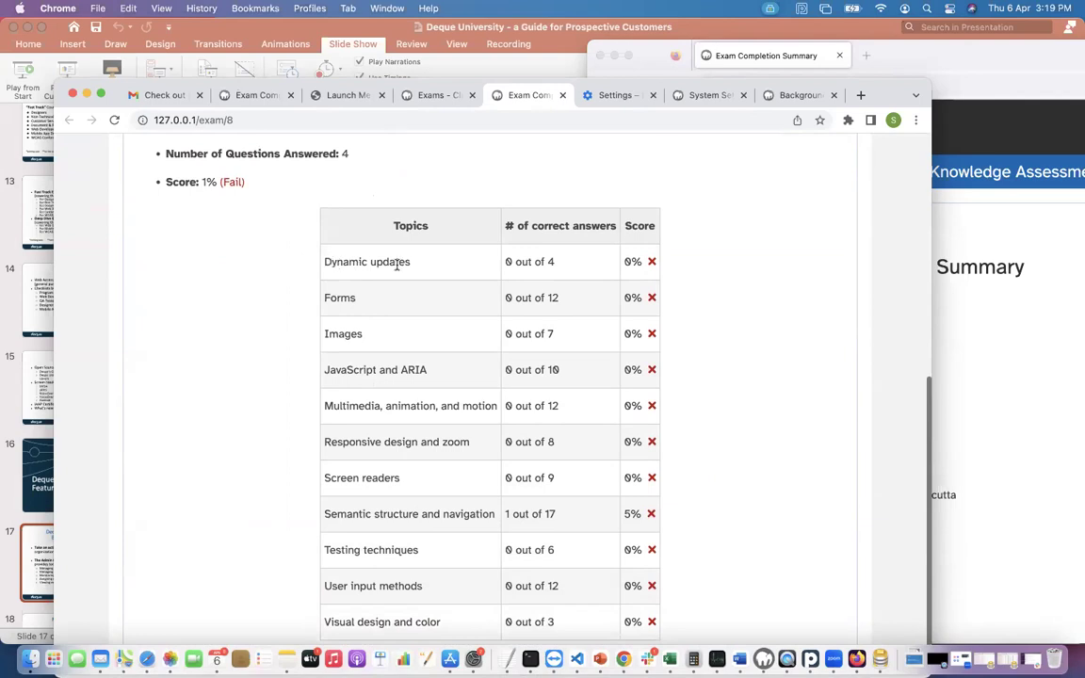
{"action": "scroll", "coordinate": [417, 387], "scroll_direction": "down", "scroll_amount": 2}
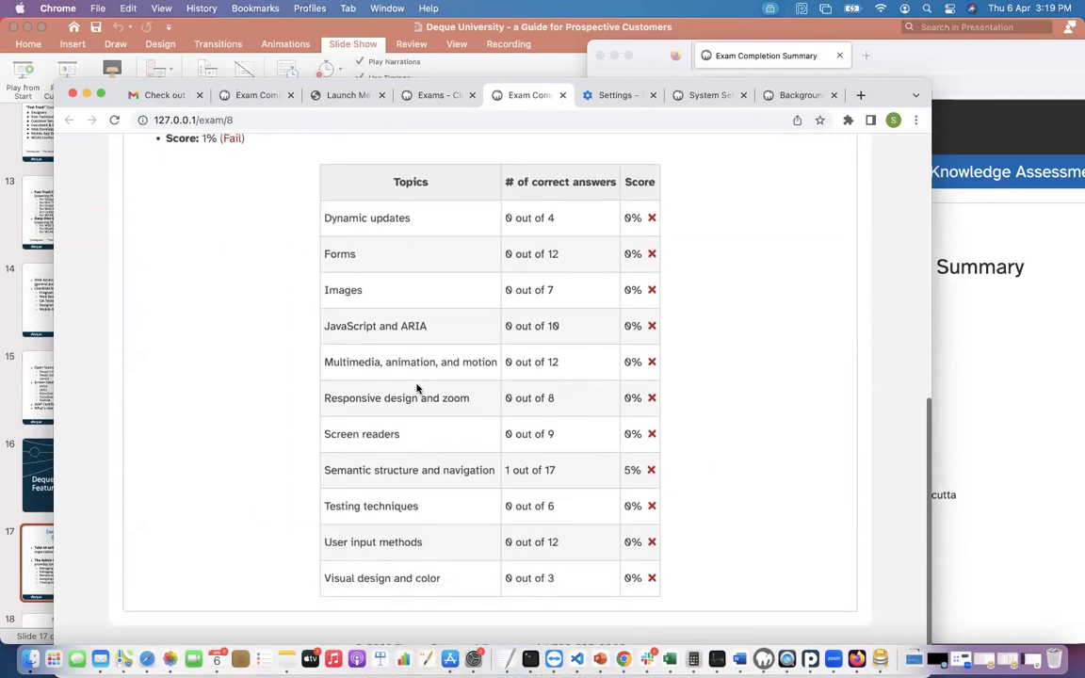